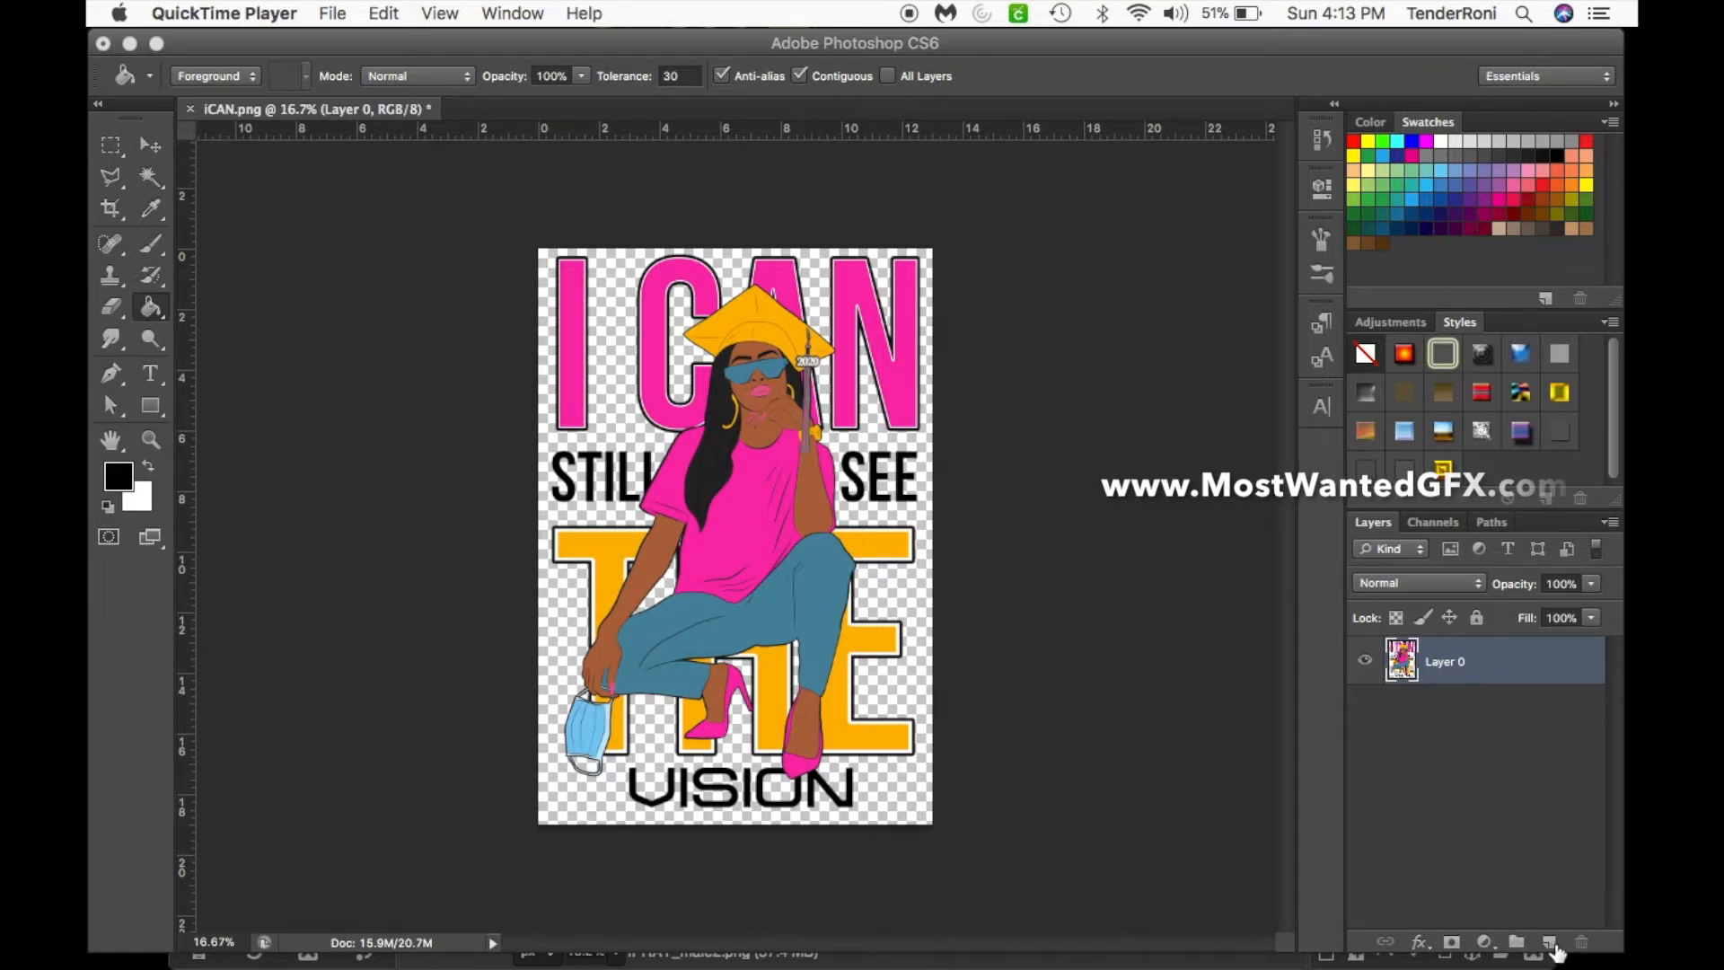
- Duplicate Layer 0 and hide the original layer so the recolouring is made on the copy
left_click_drag(1522, 667, 1541, 948)
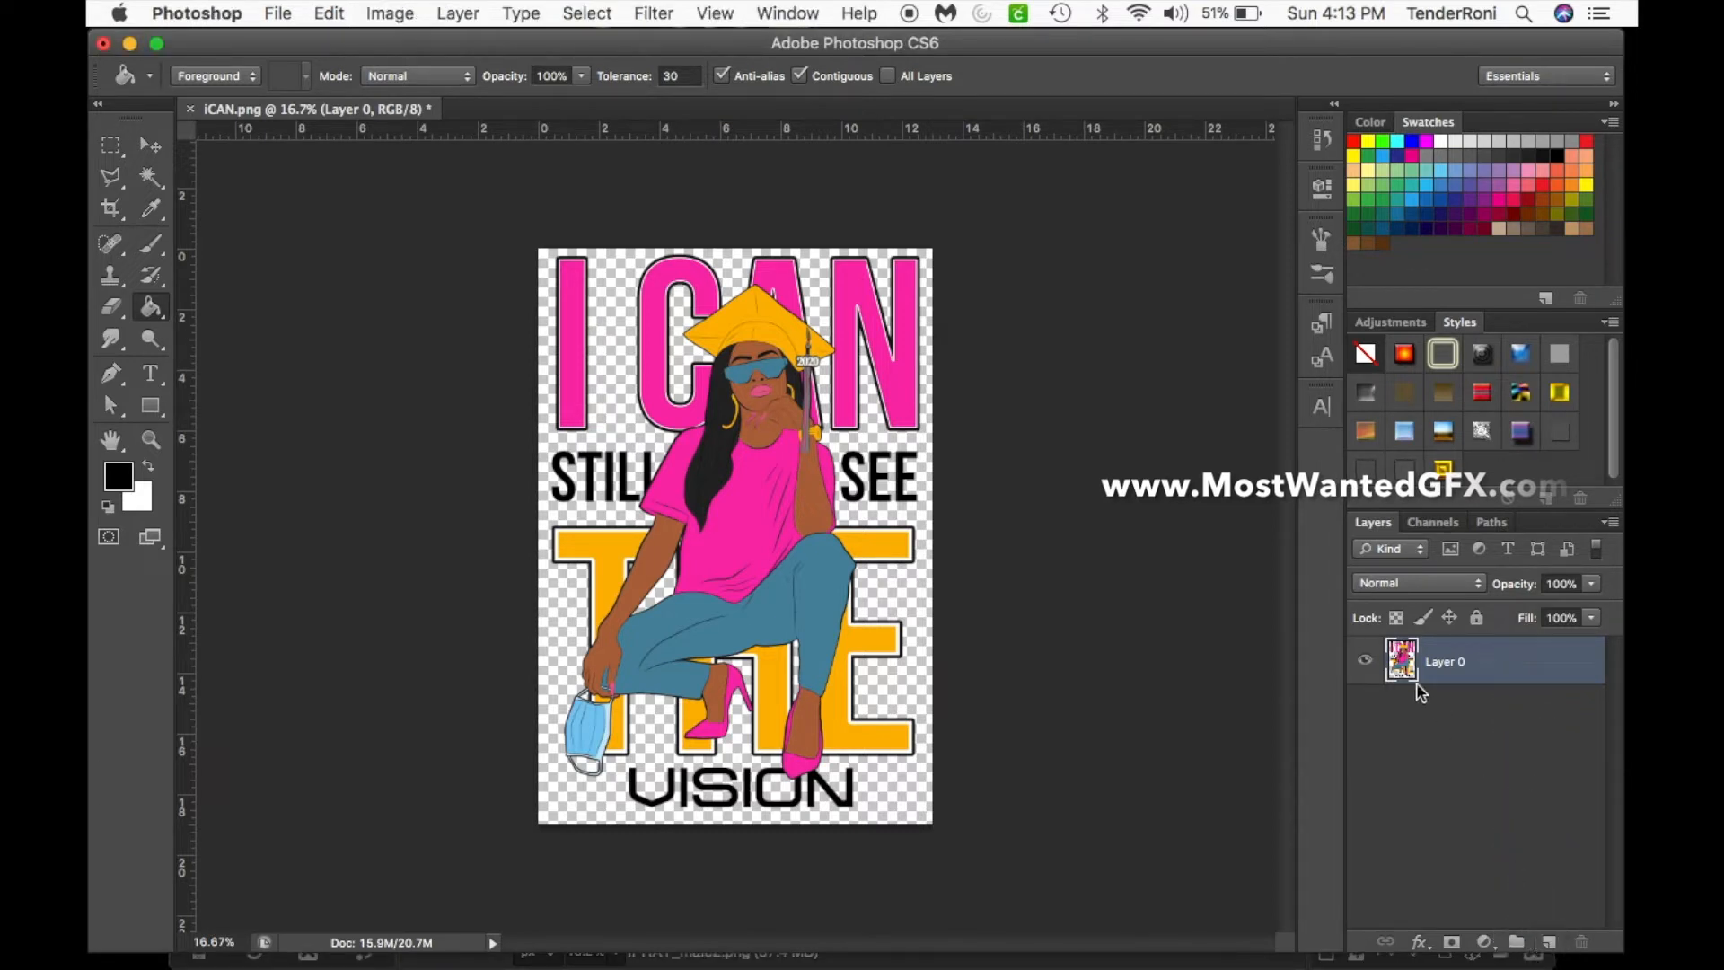
left_click_drag(1424, 662, 1548, 941)
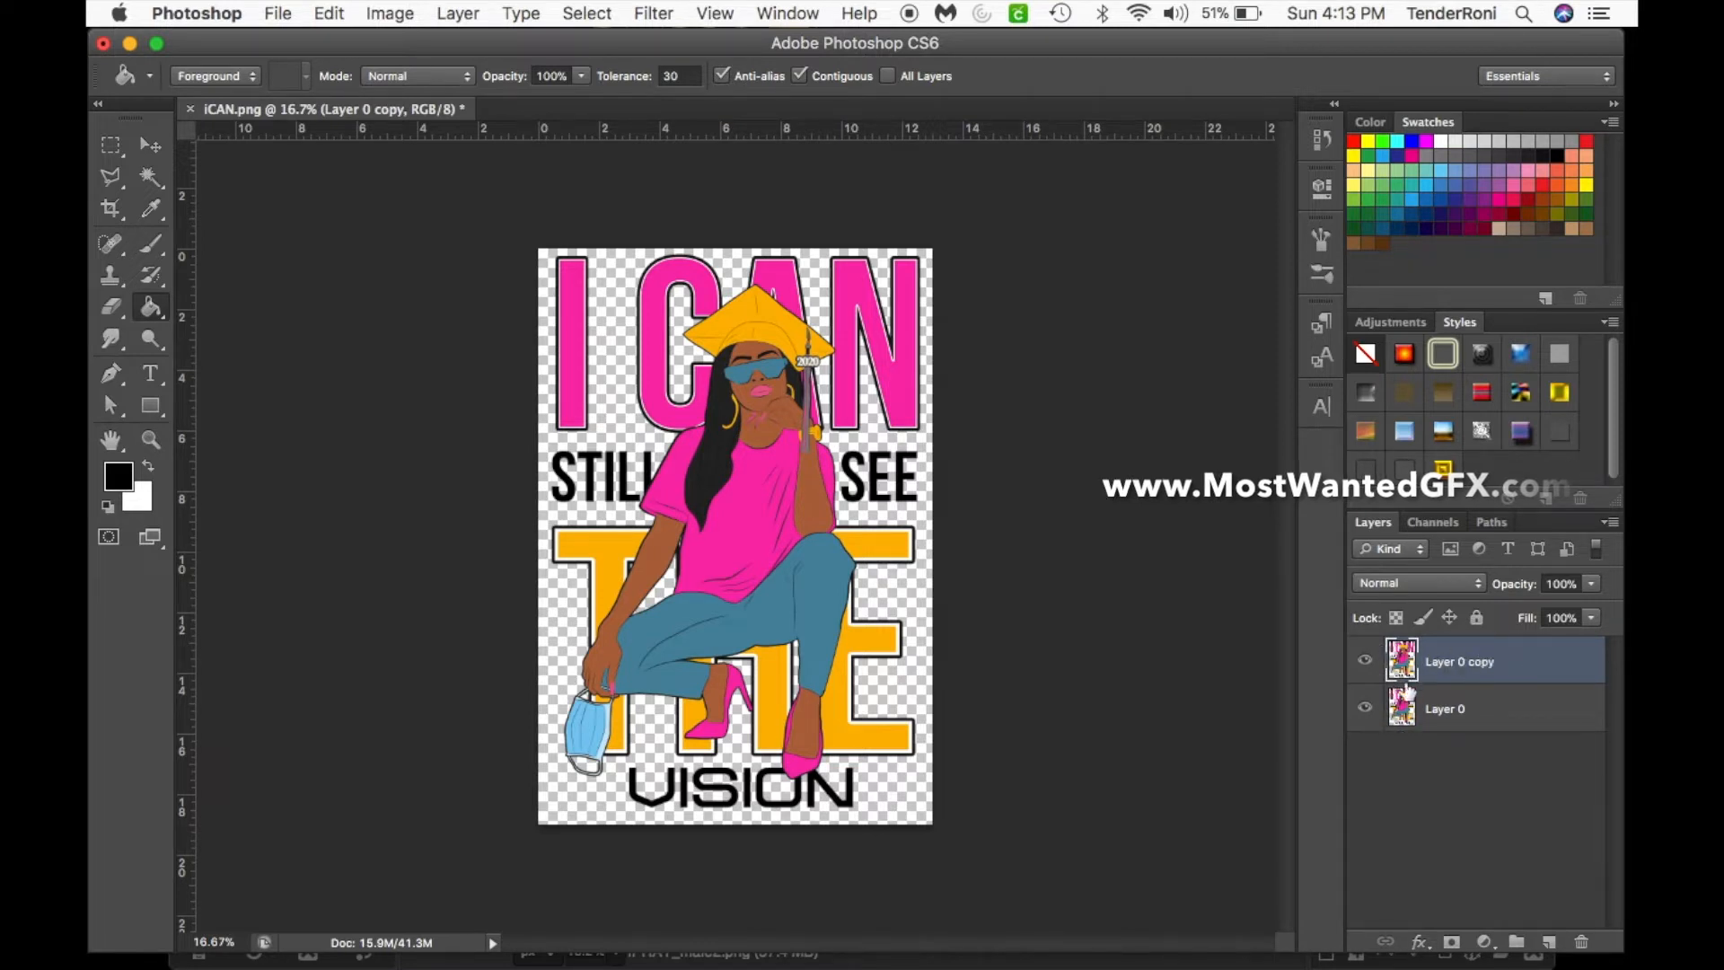
left_click(1364, 708)
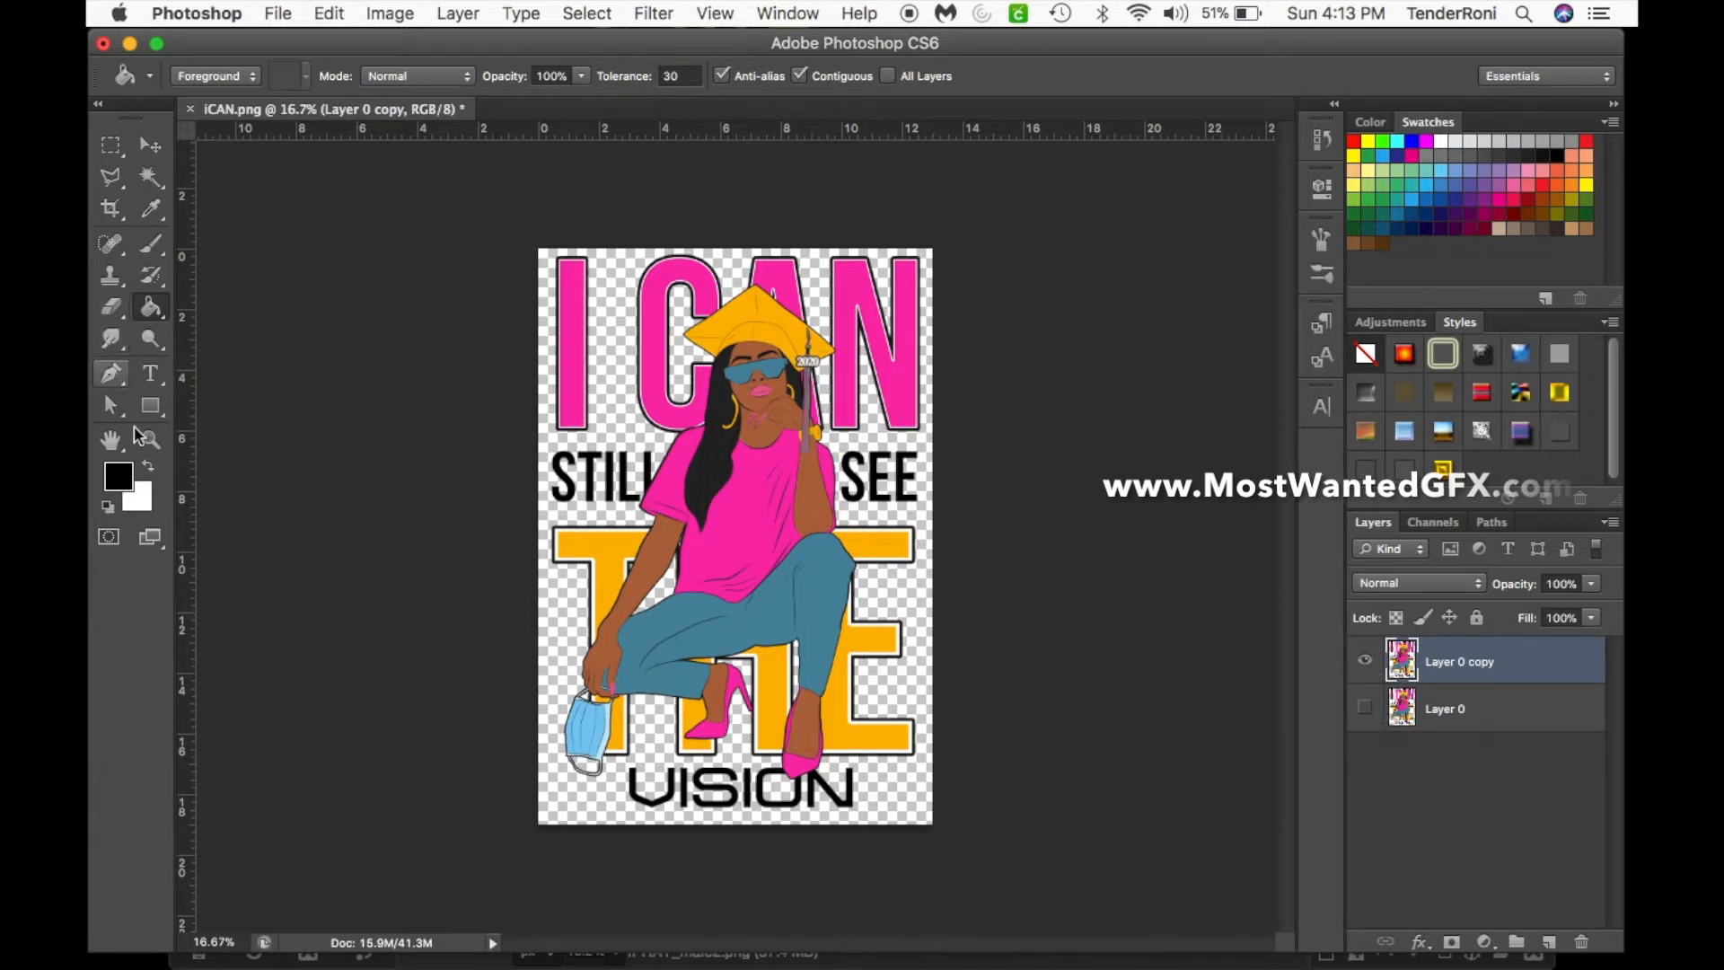
- Fill the pink letters I and C of the "I CAN" heading with a dark purple swatch colour
left_click(153, 444)
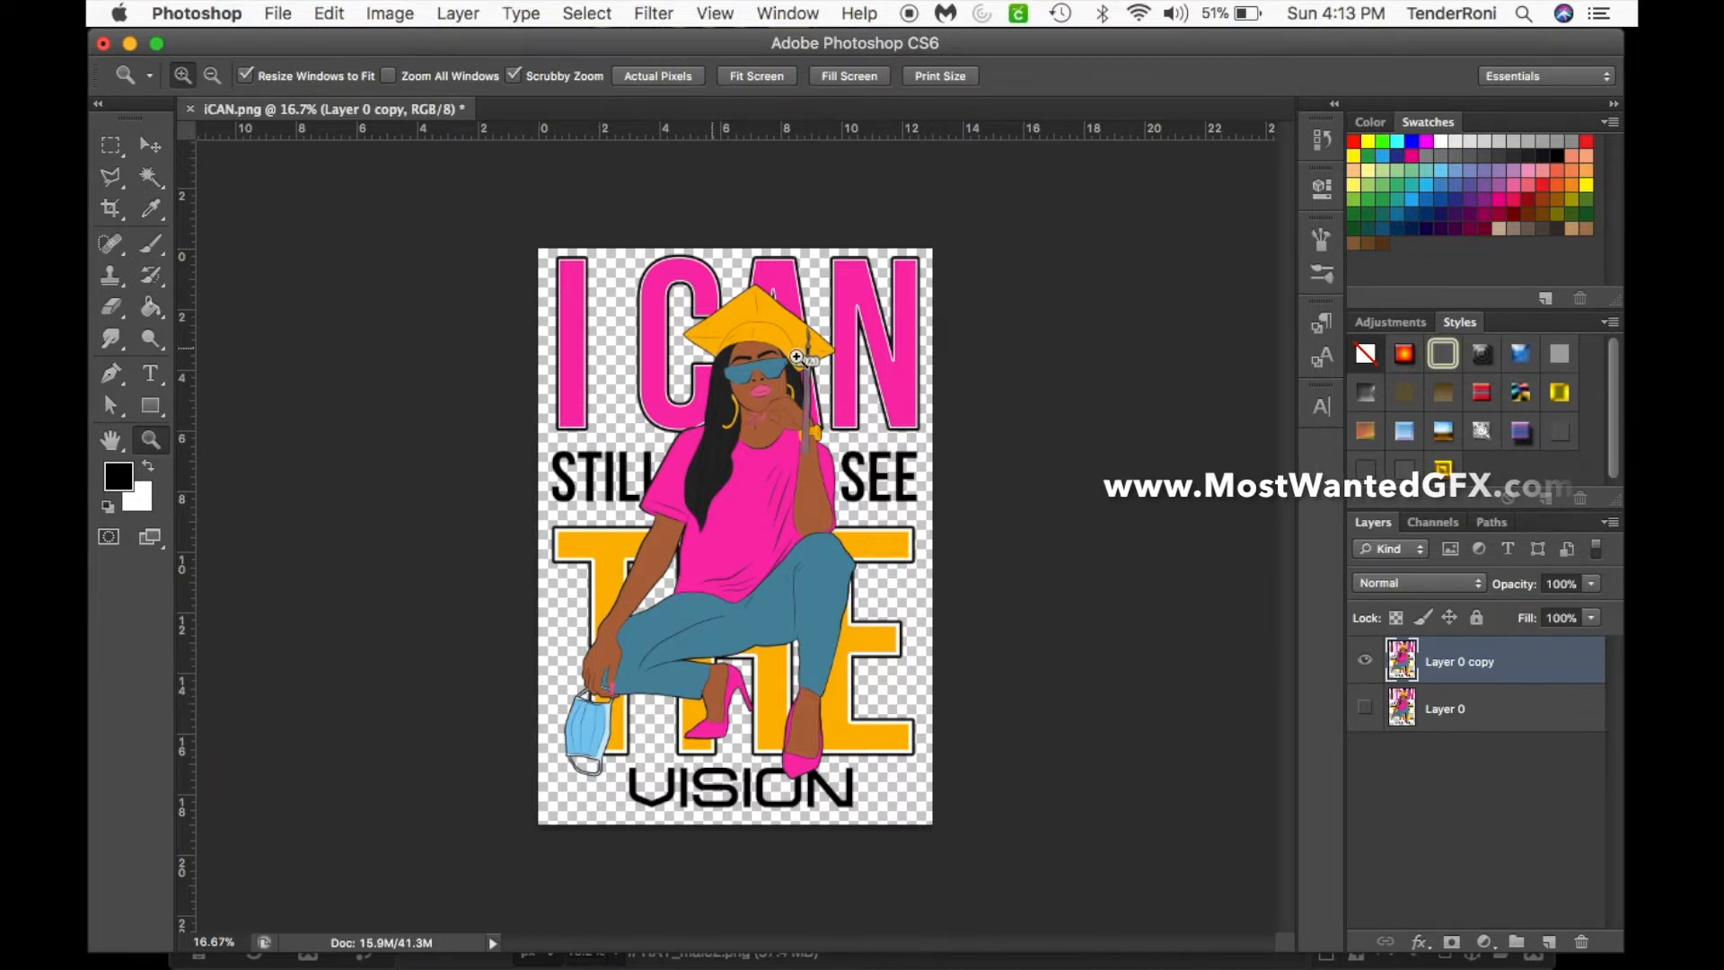
left_click(573, 322)
left_click(573, 321)
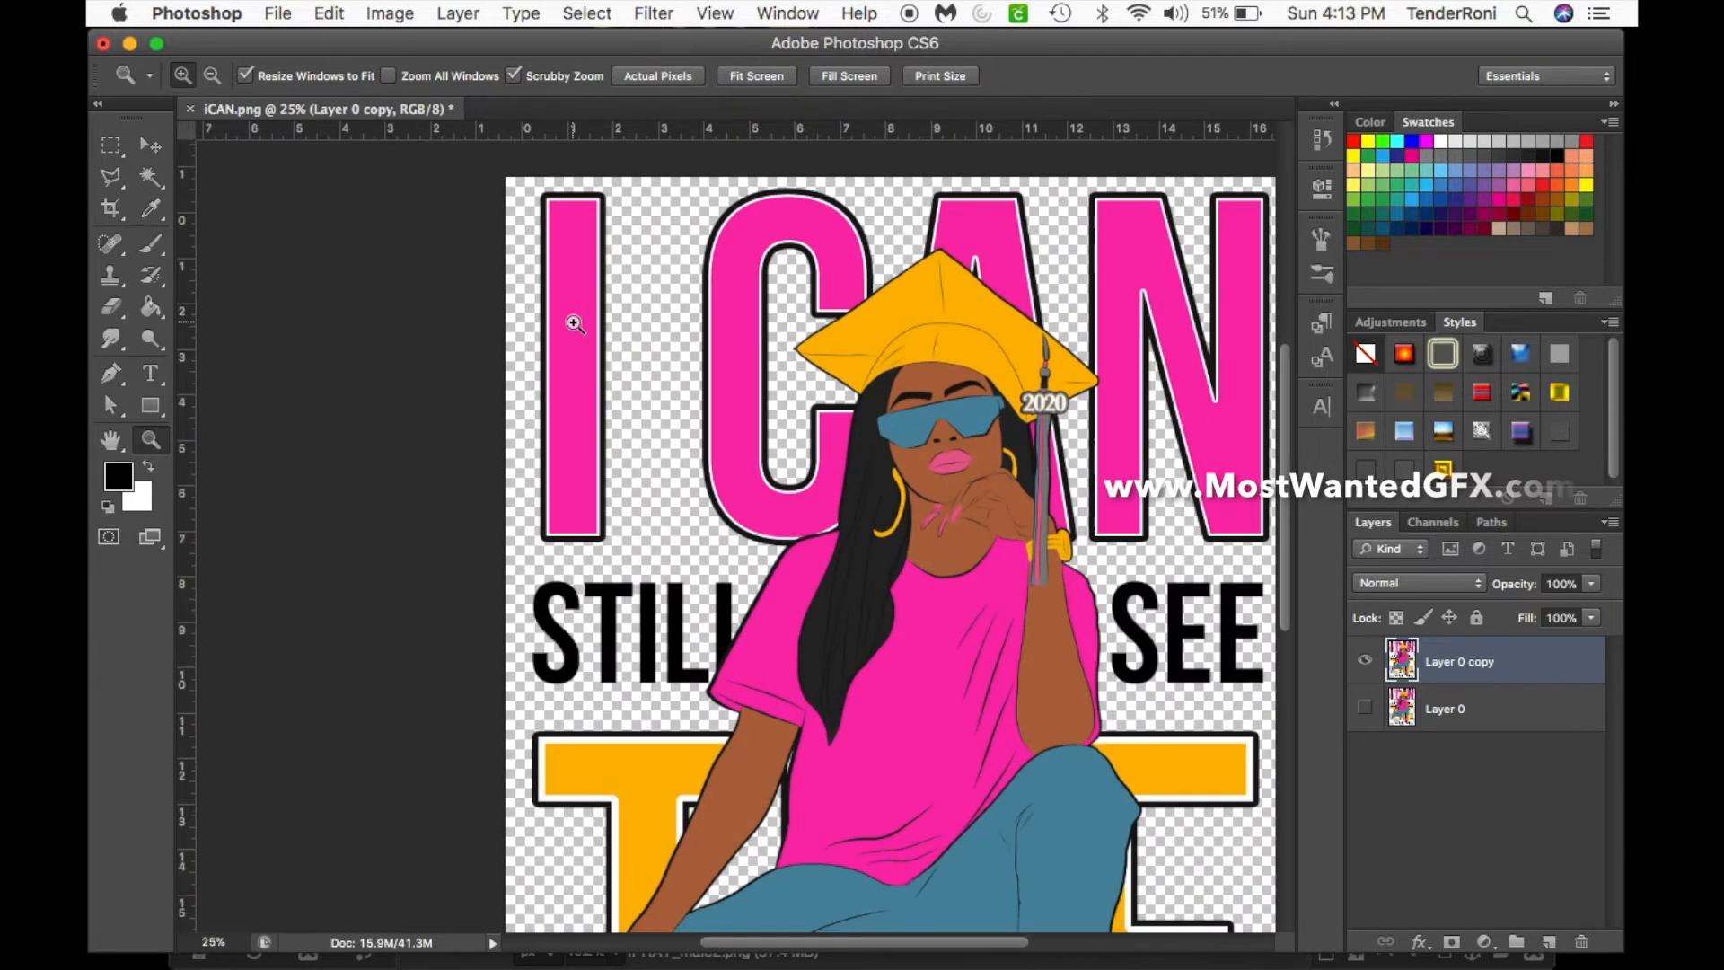
left_click(573, 322)
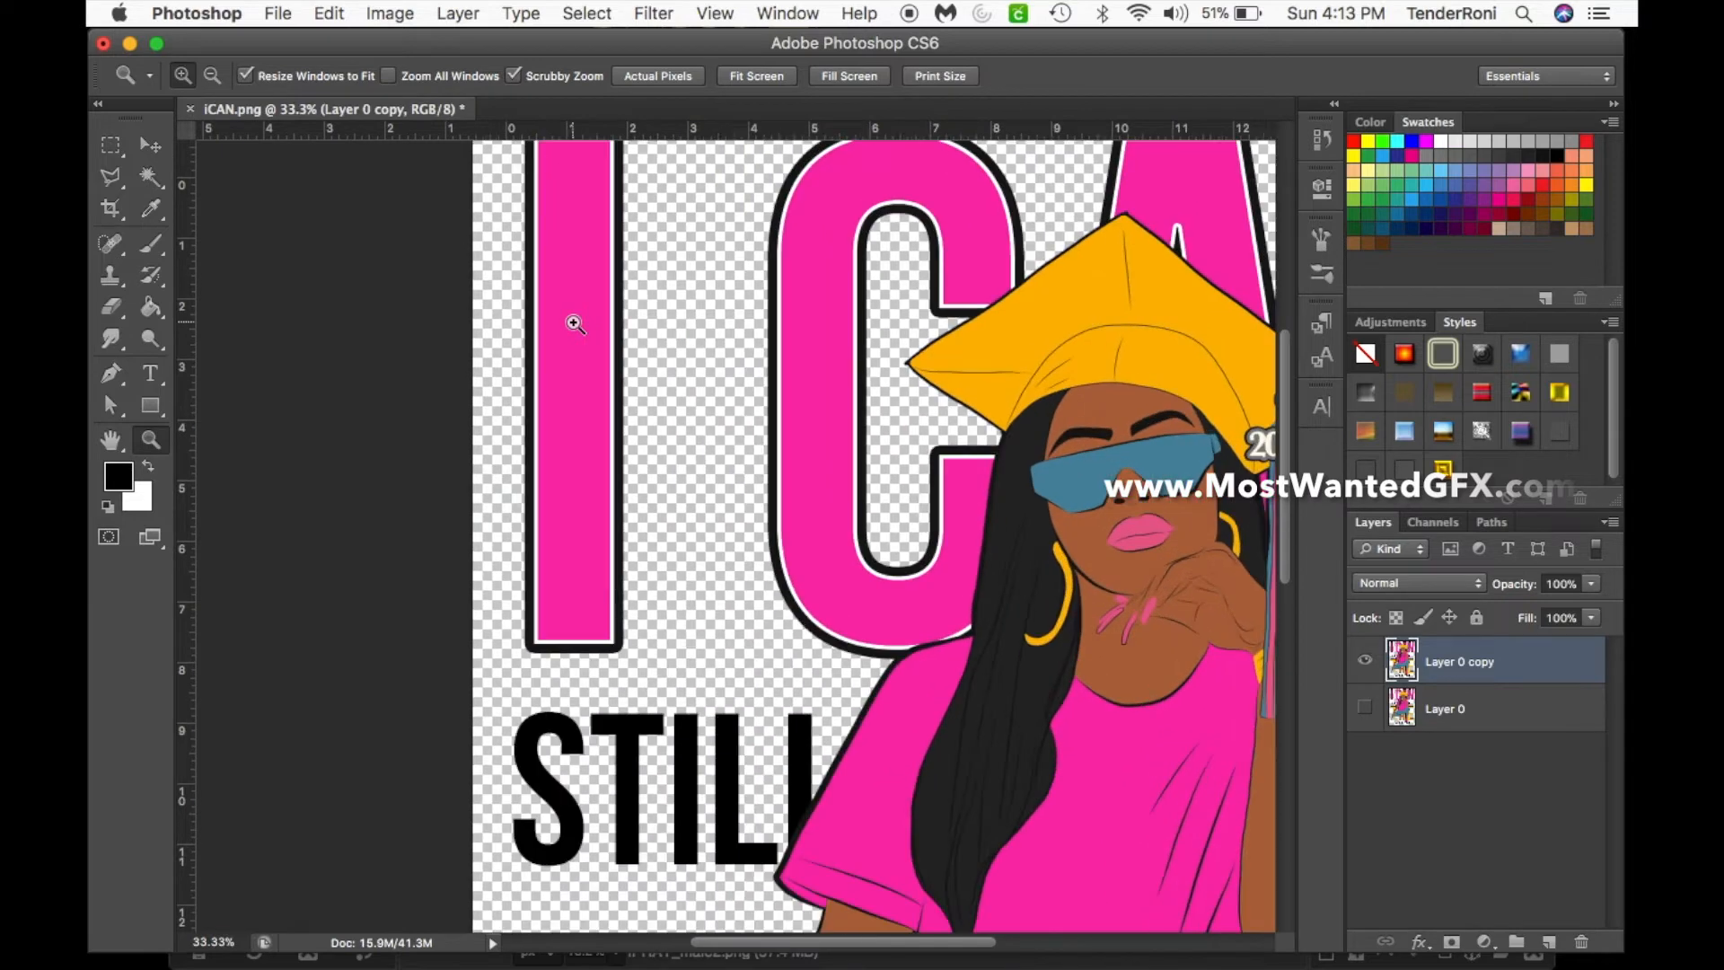
left_click(111, 440)
left_click_drag(704, 288, 725, 418)
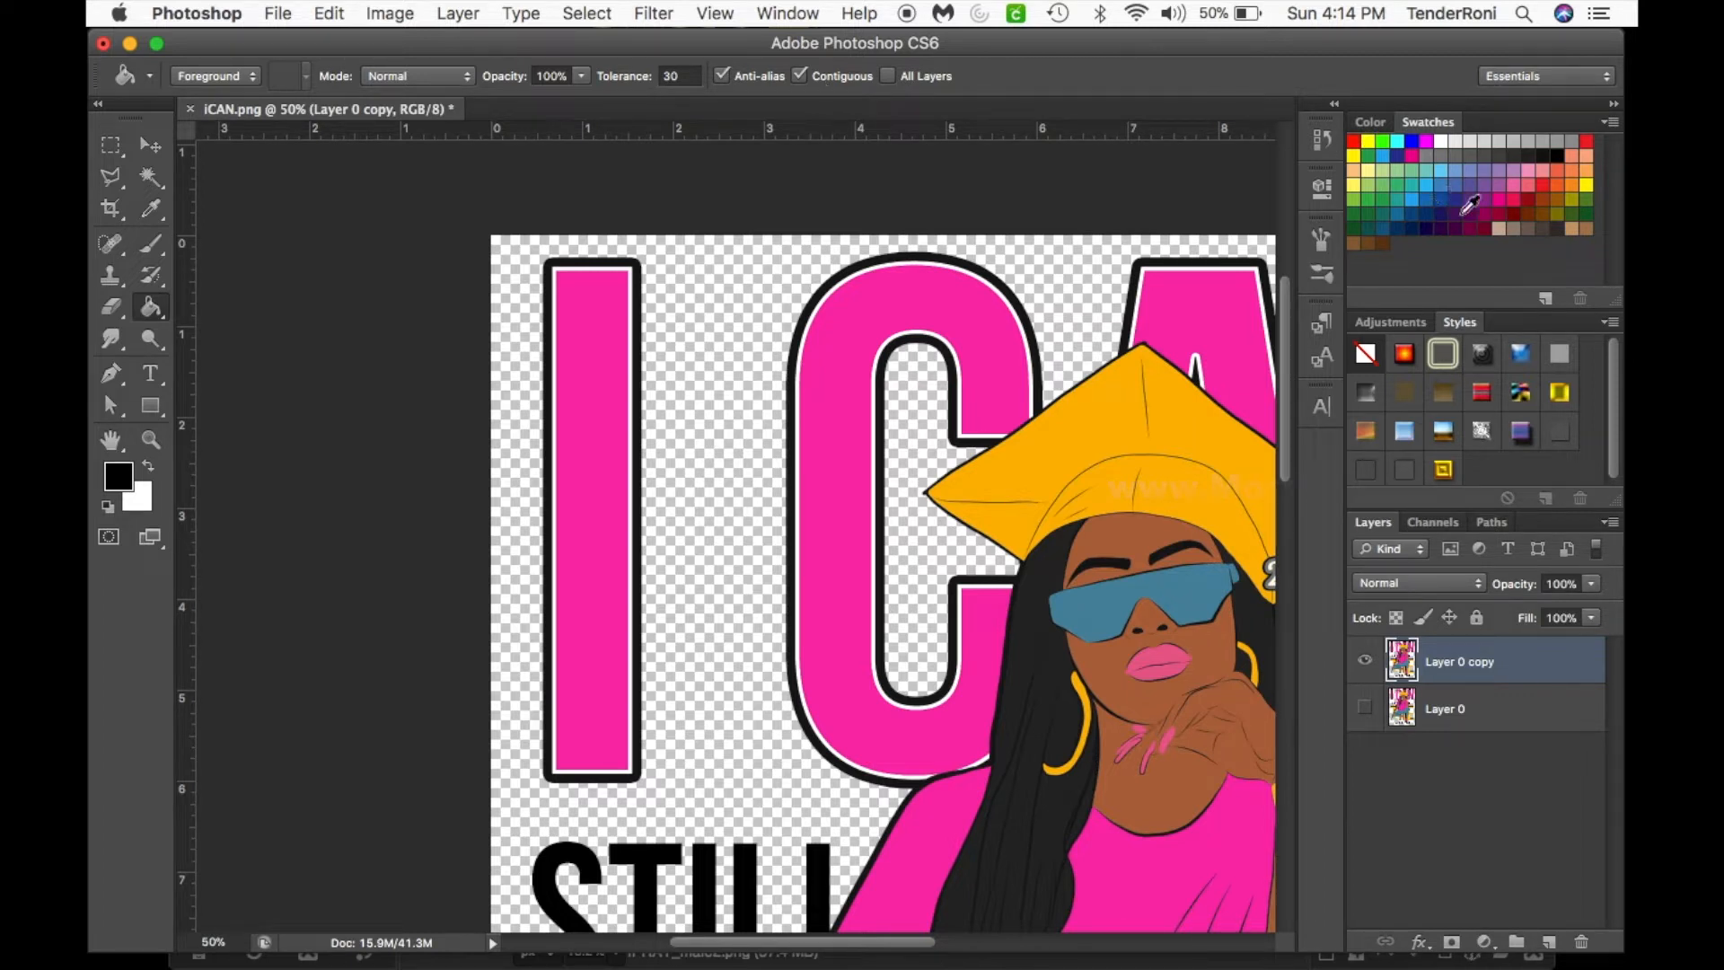
left_click(1460, 215)
left_click(597, 399)
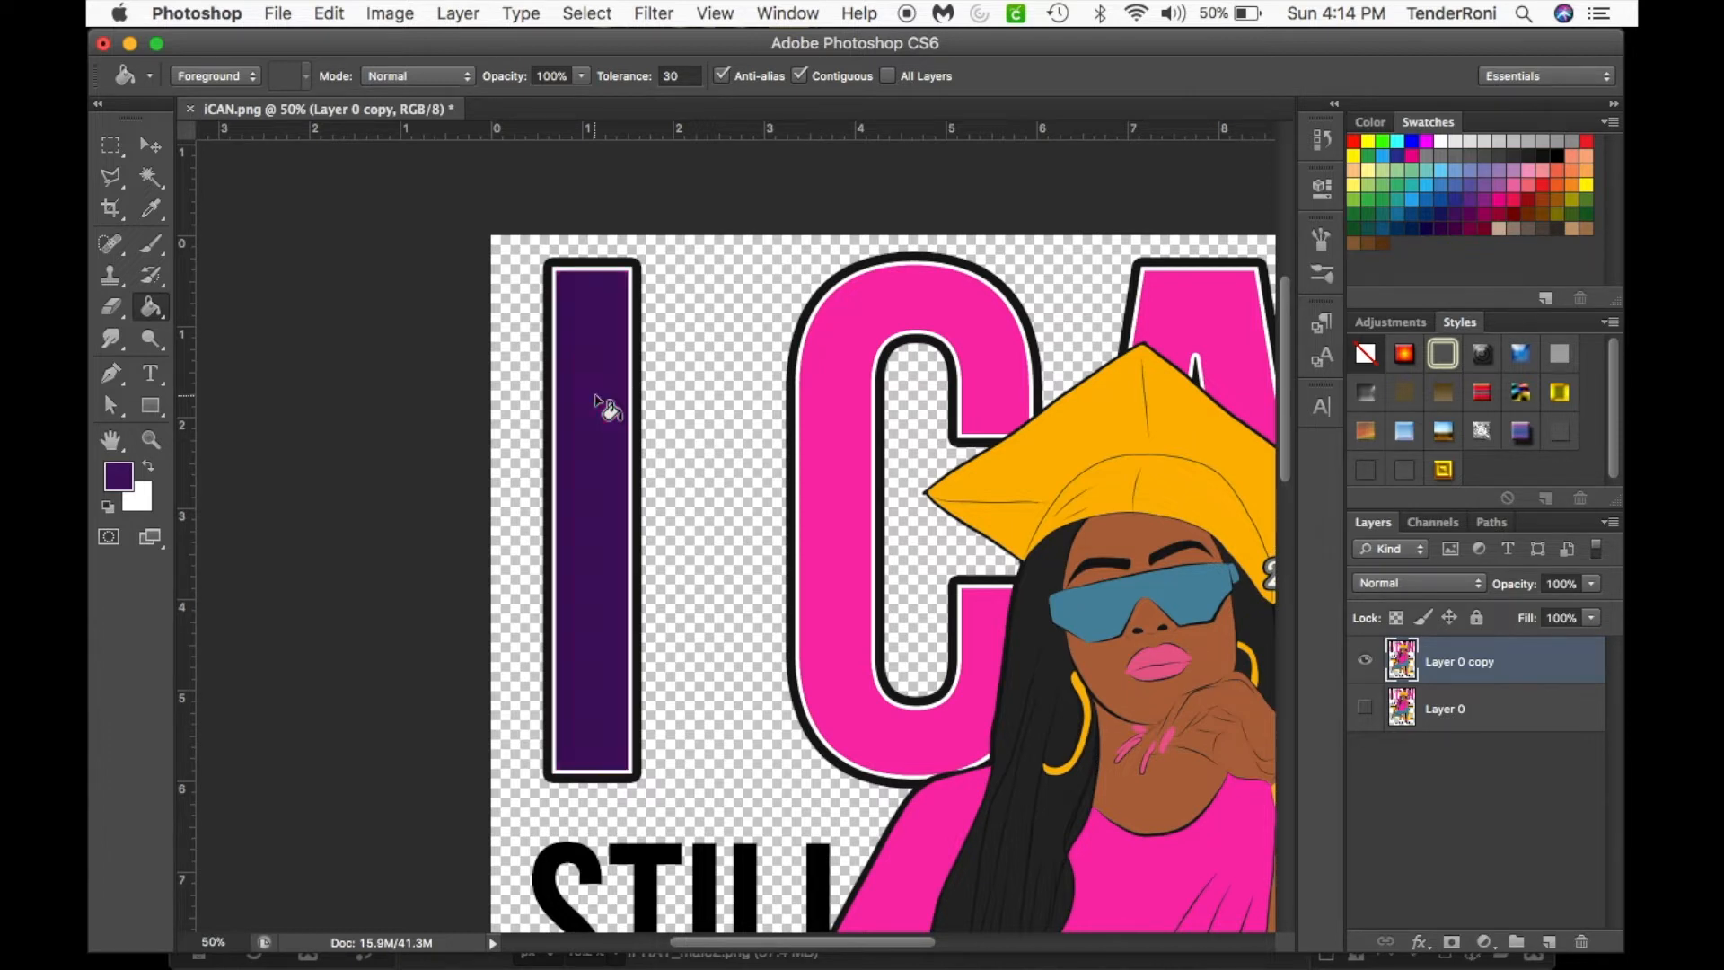
left_click(834, 369)
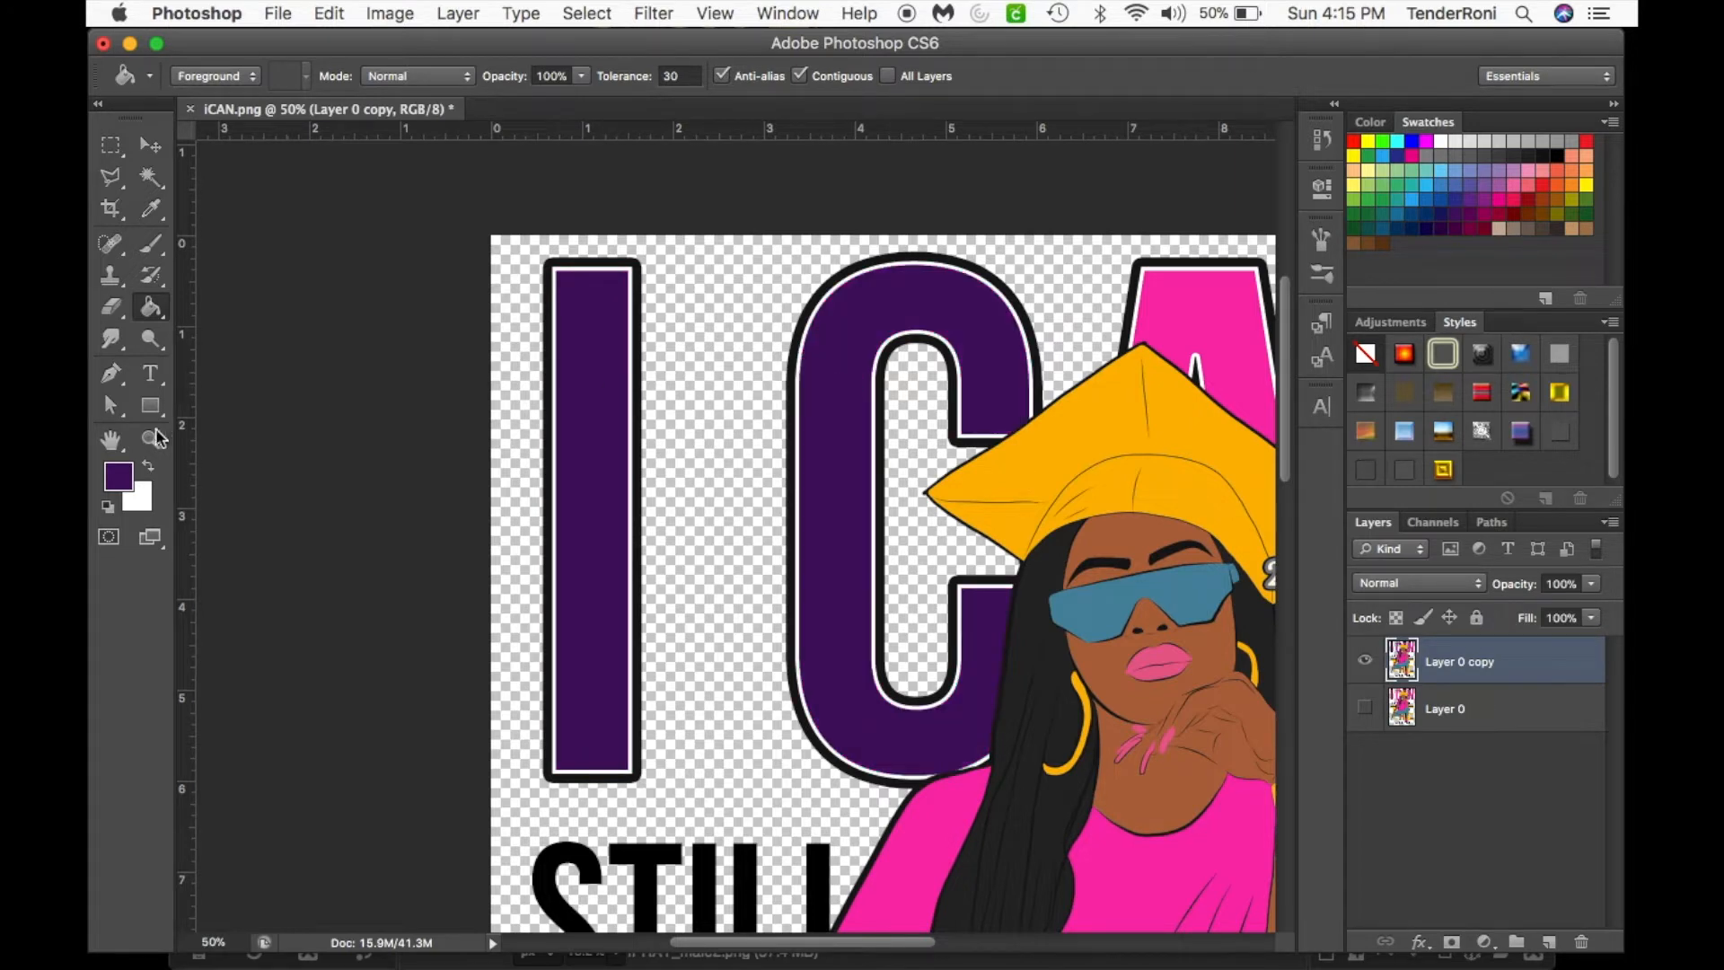
- Fill the main pink areas of the letters A and N in the heading with the same dark purple
left_click(110, 440)
left_click_drag(1064, 507, 776, 501)
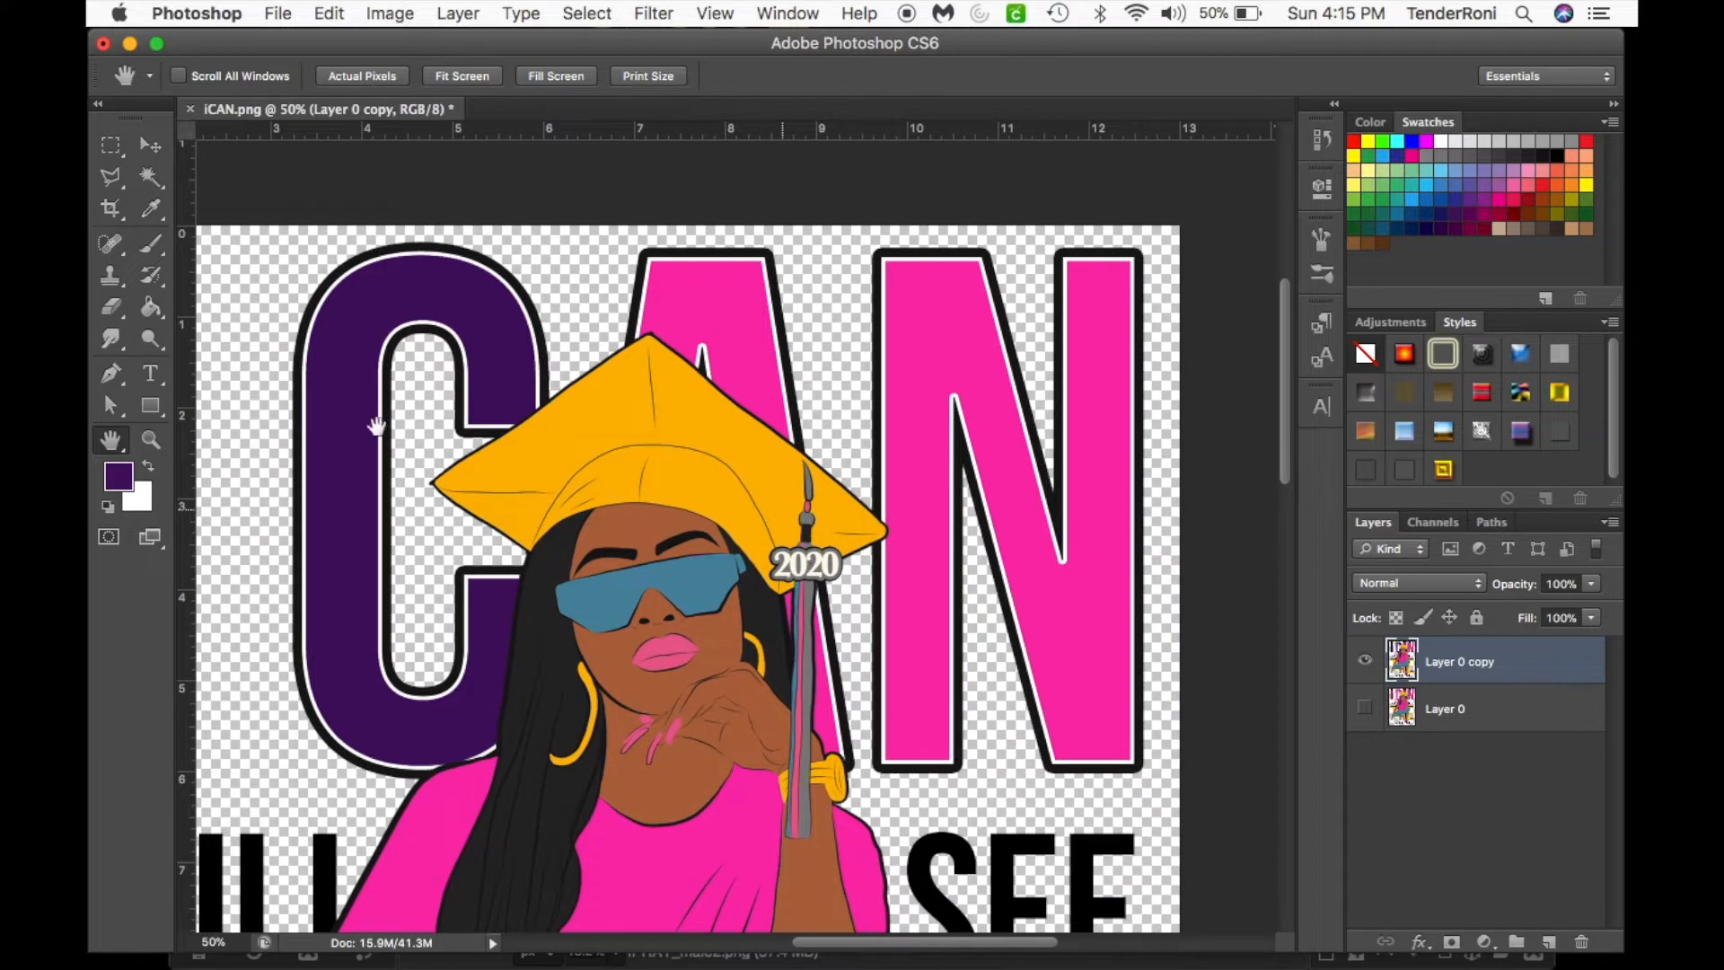
left_click(151, 307)
left_click(752, 316)
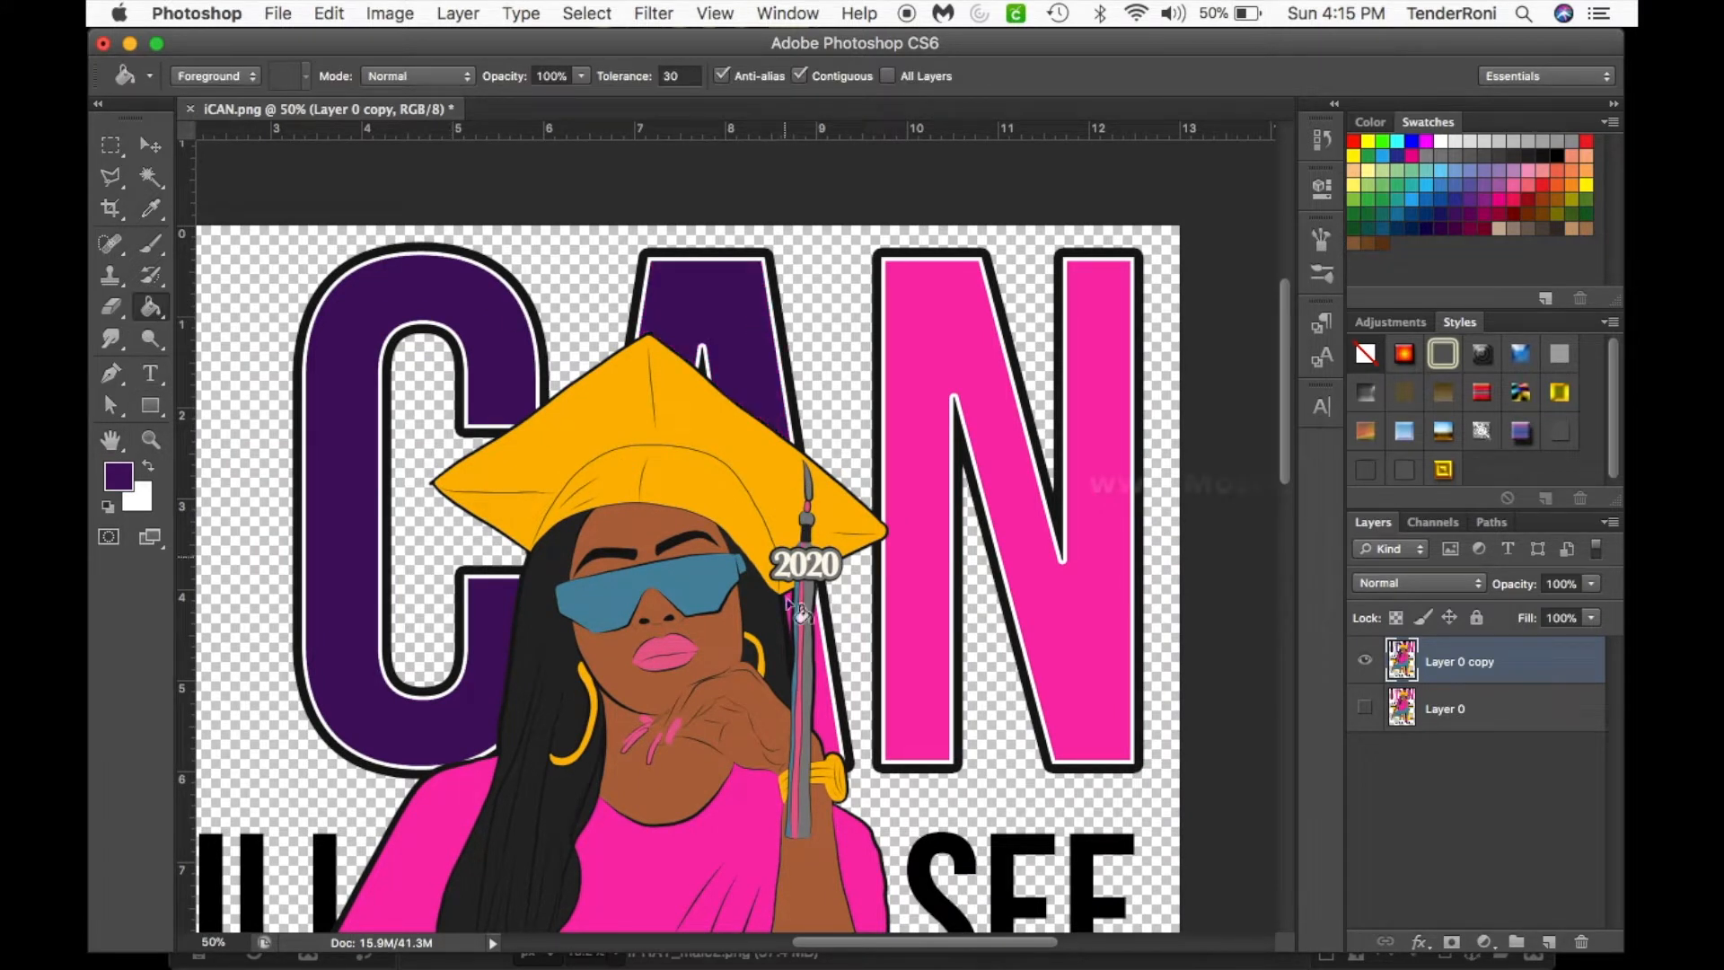
left_click(942, 562)
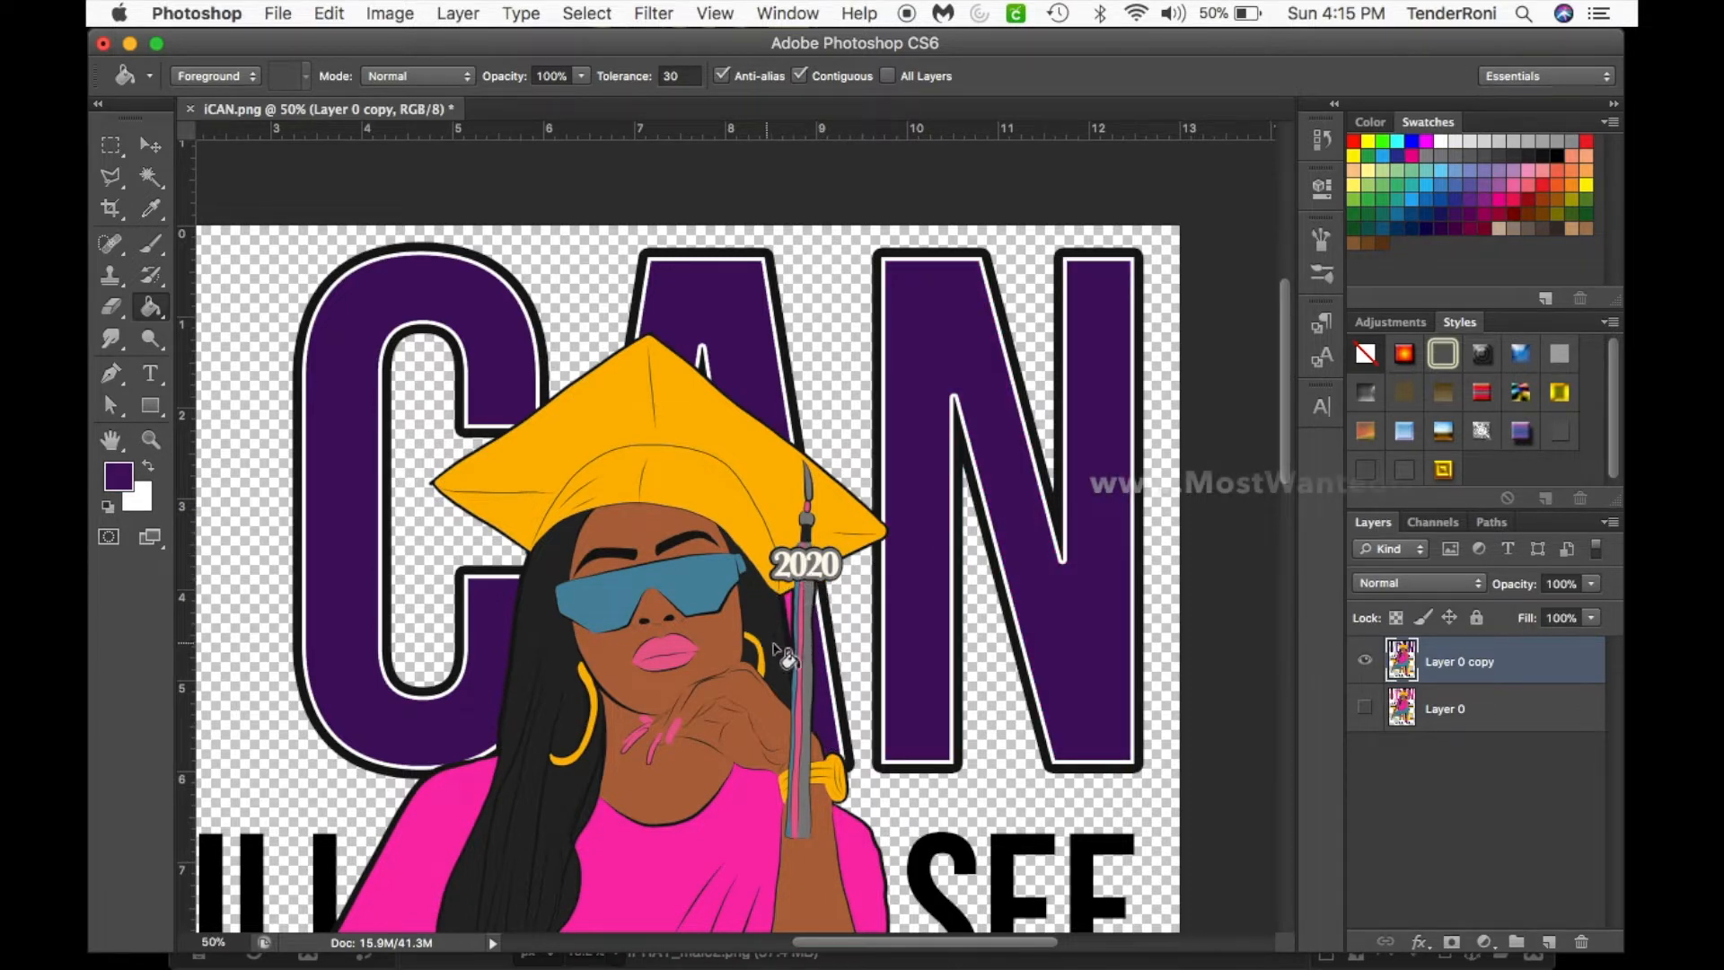
- Fill the pink sliver of the letter A between the hair and the tassel, below the 2020 charm, with dark purple
left_click(784, 621)
left_click(152, 442)
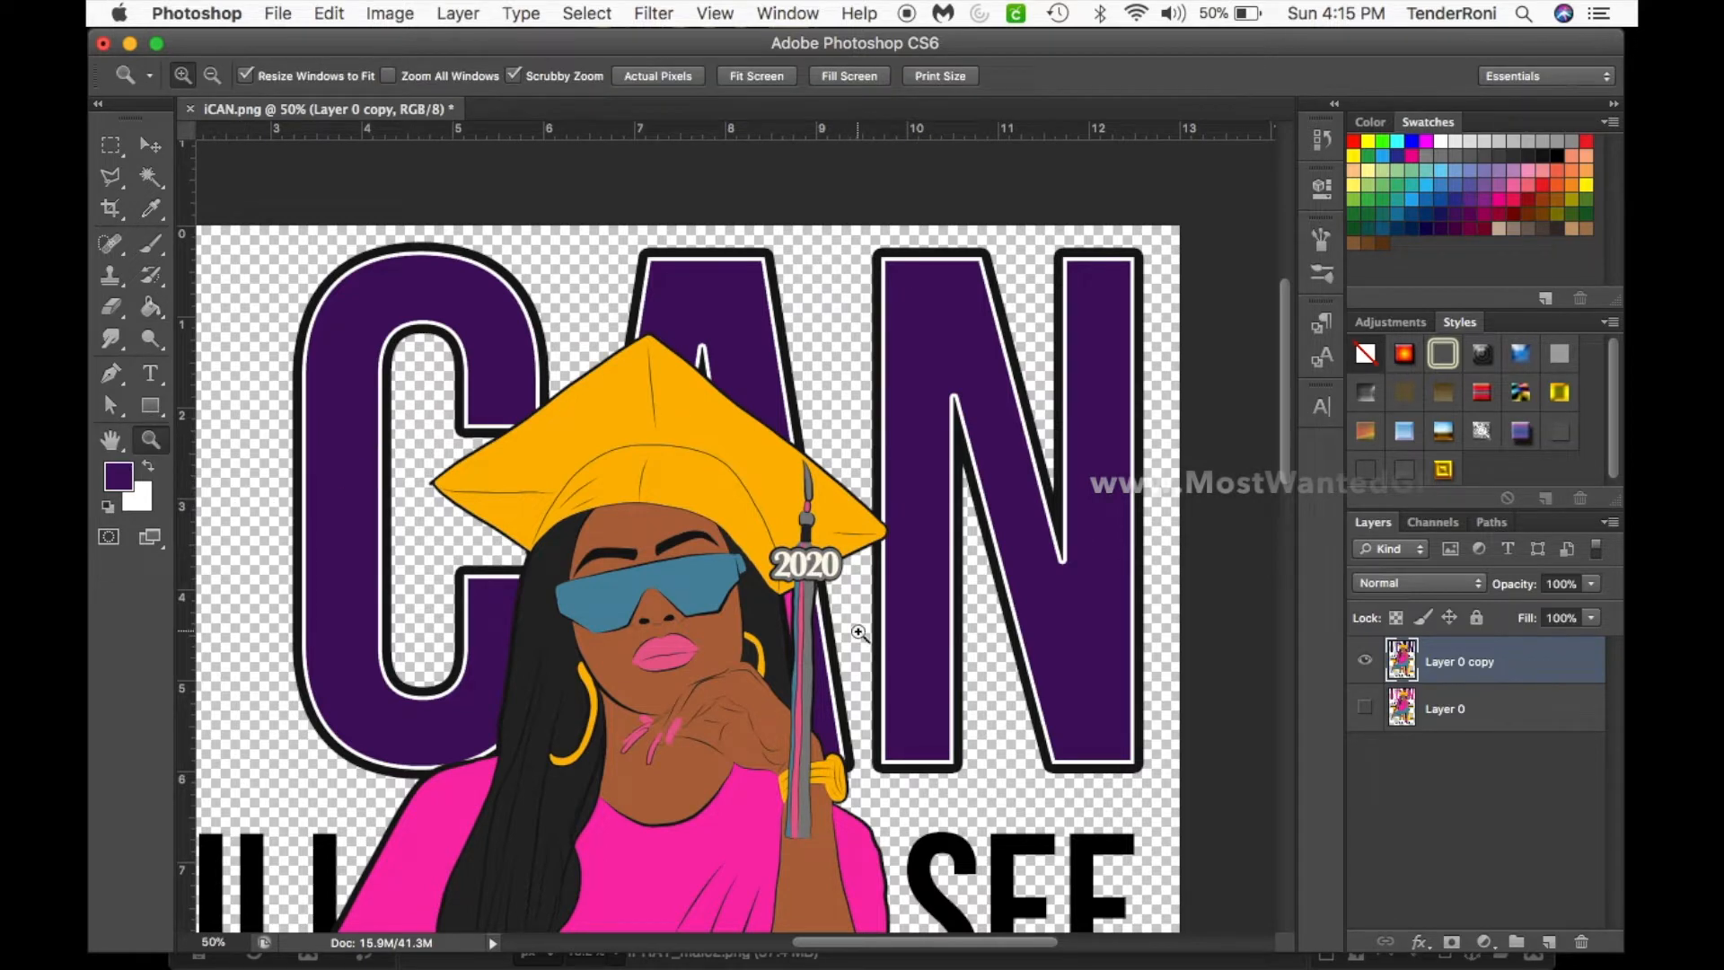
left_click(789, 601)
left_click(788, 602)
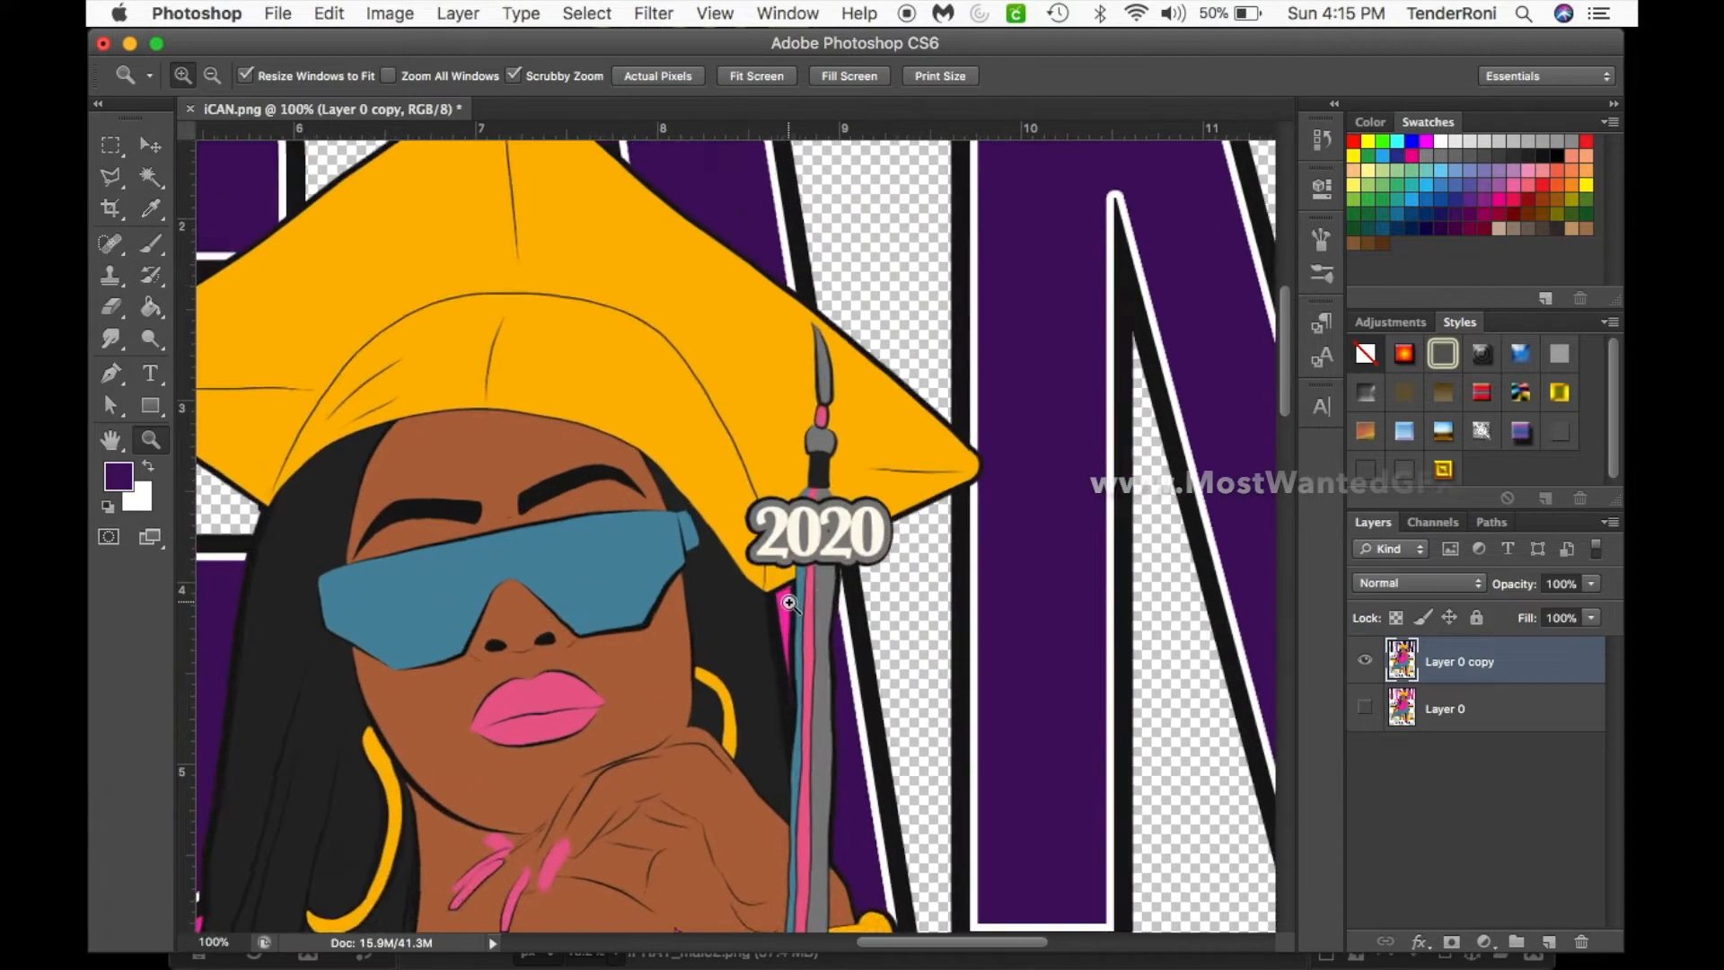
left_click(789, 603)
left_click(160, 312)
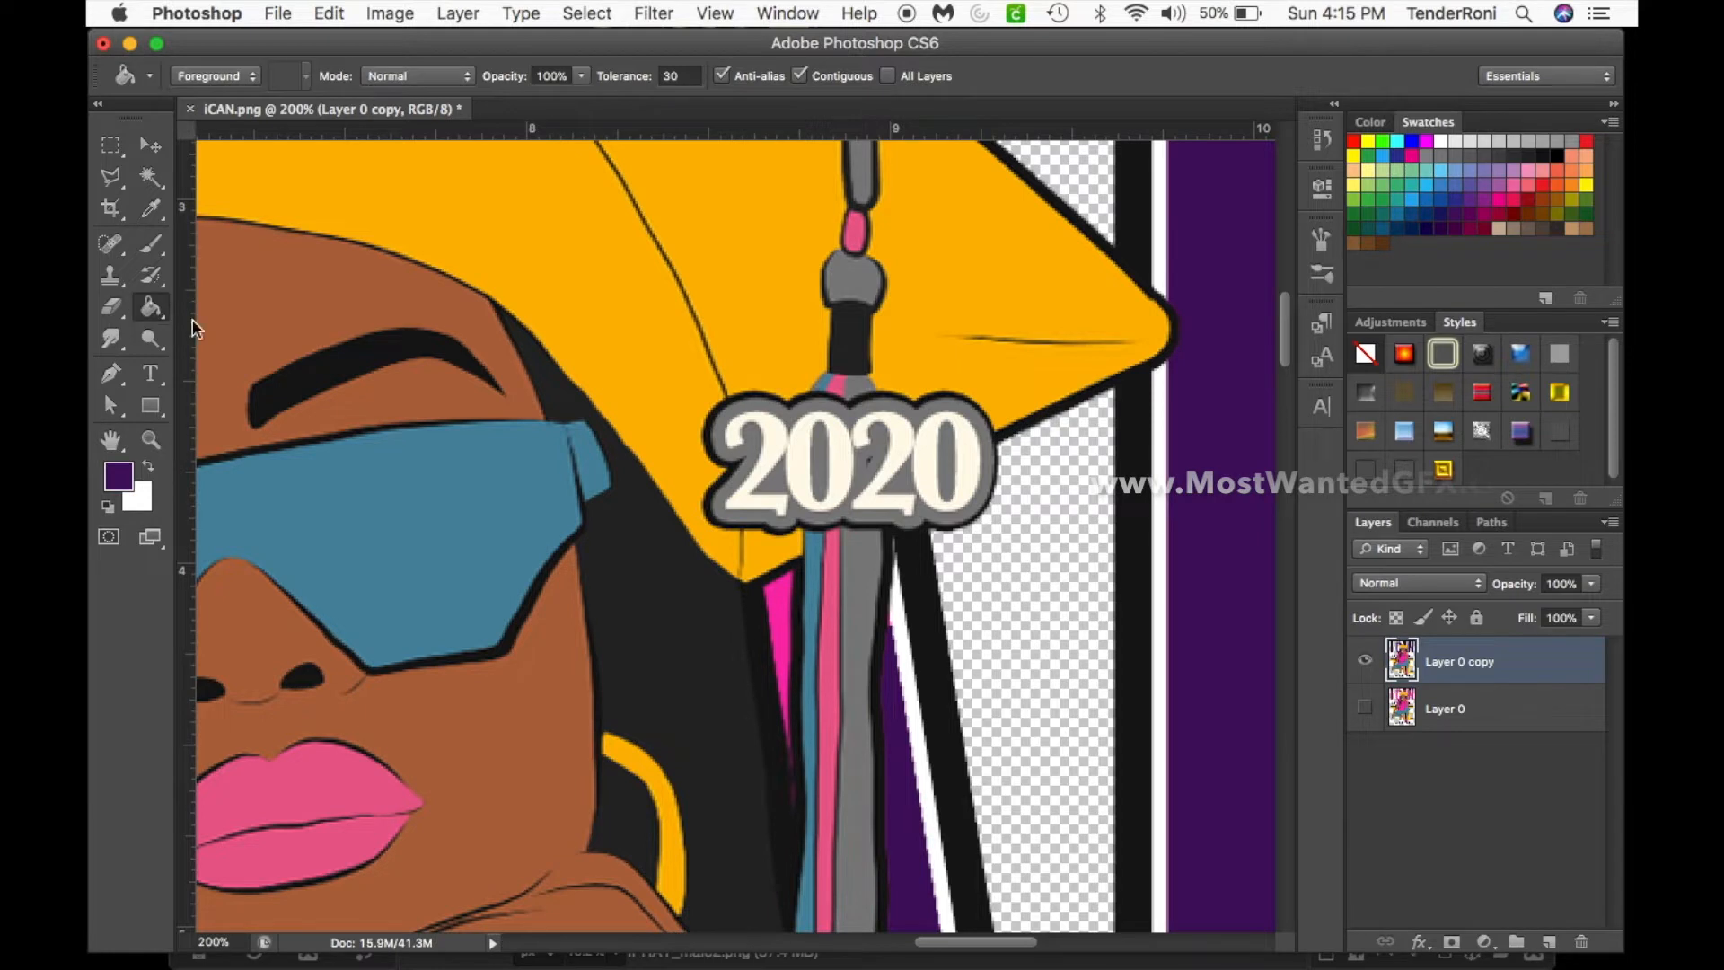
left_click(779, 600)
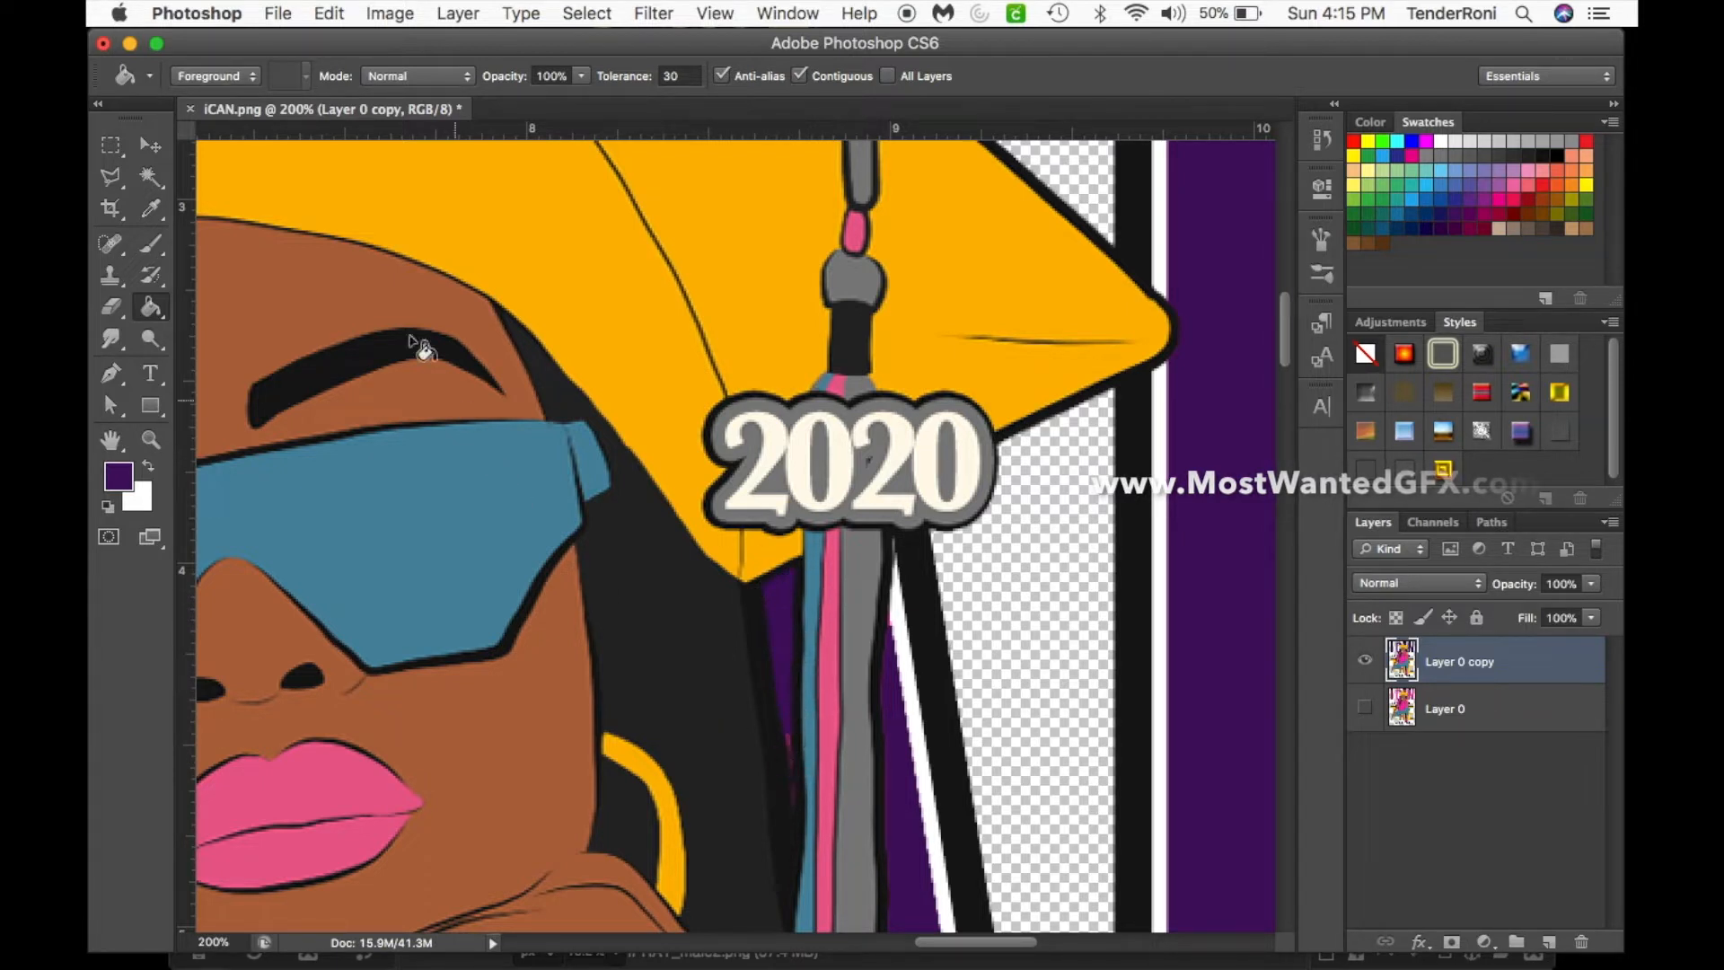
- Fill the remaining tiny pink specks at the lower tip of that sliver beside the tassel with dark purple
left_click(151, 439)
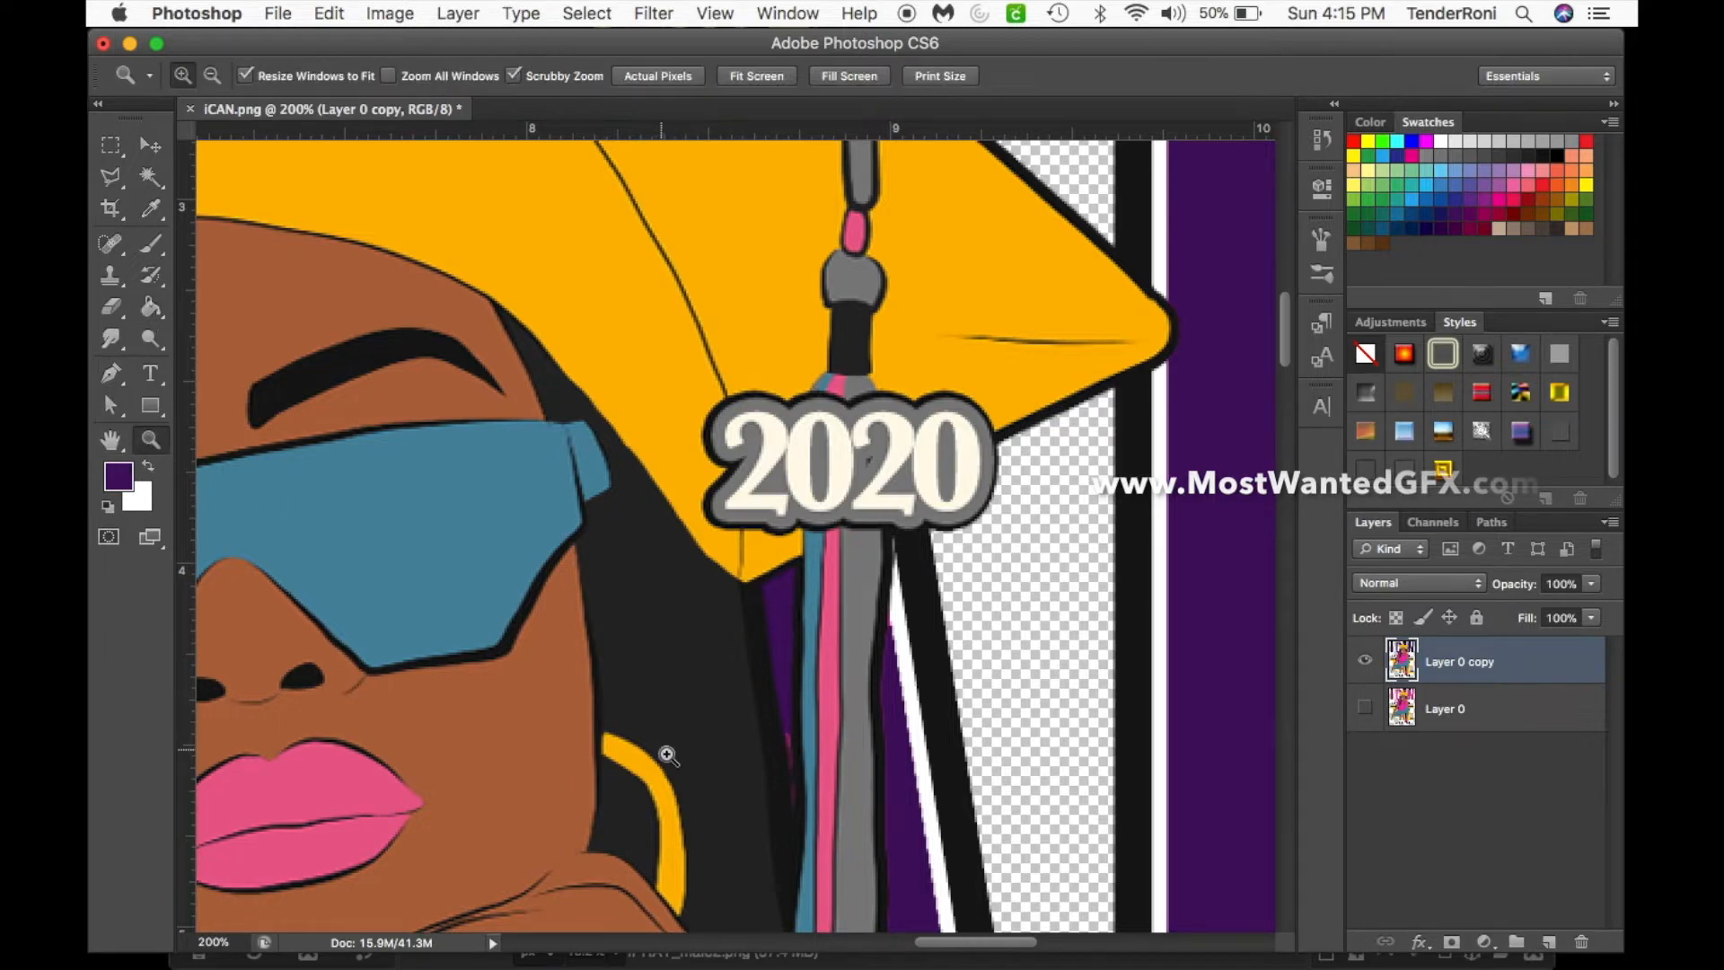
left_click(798, 790)
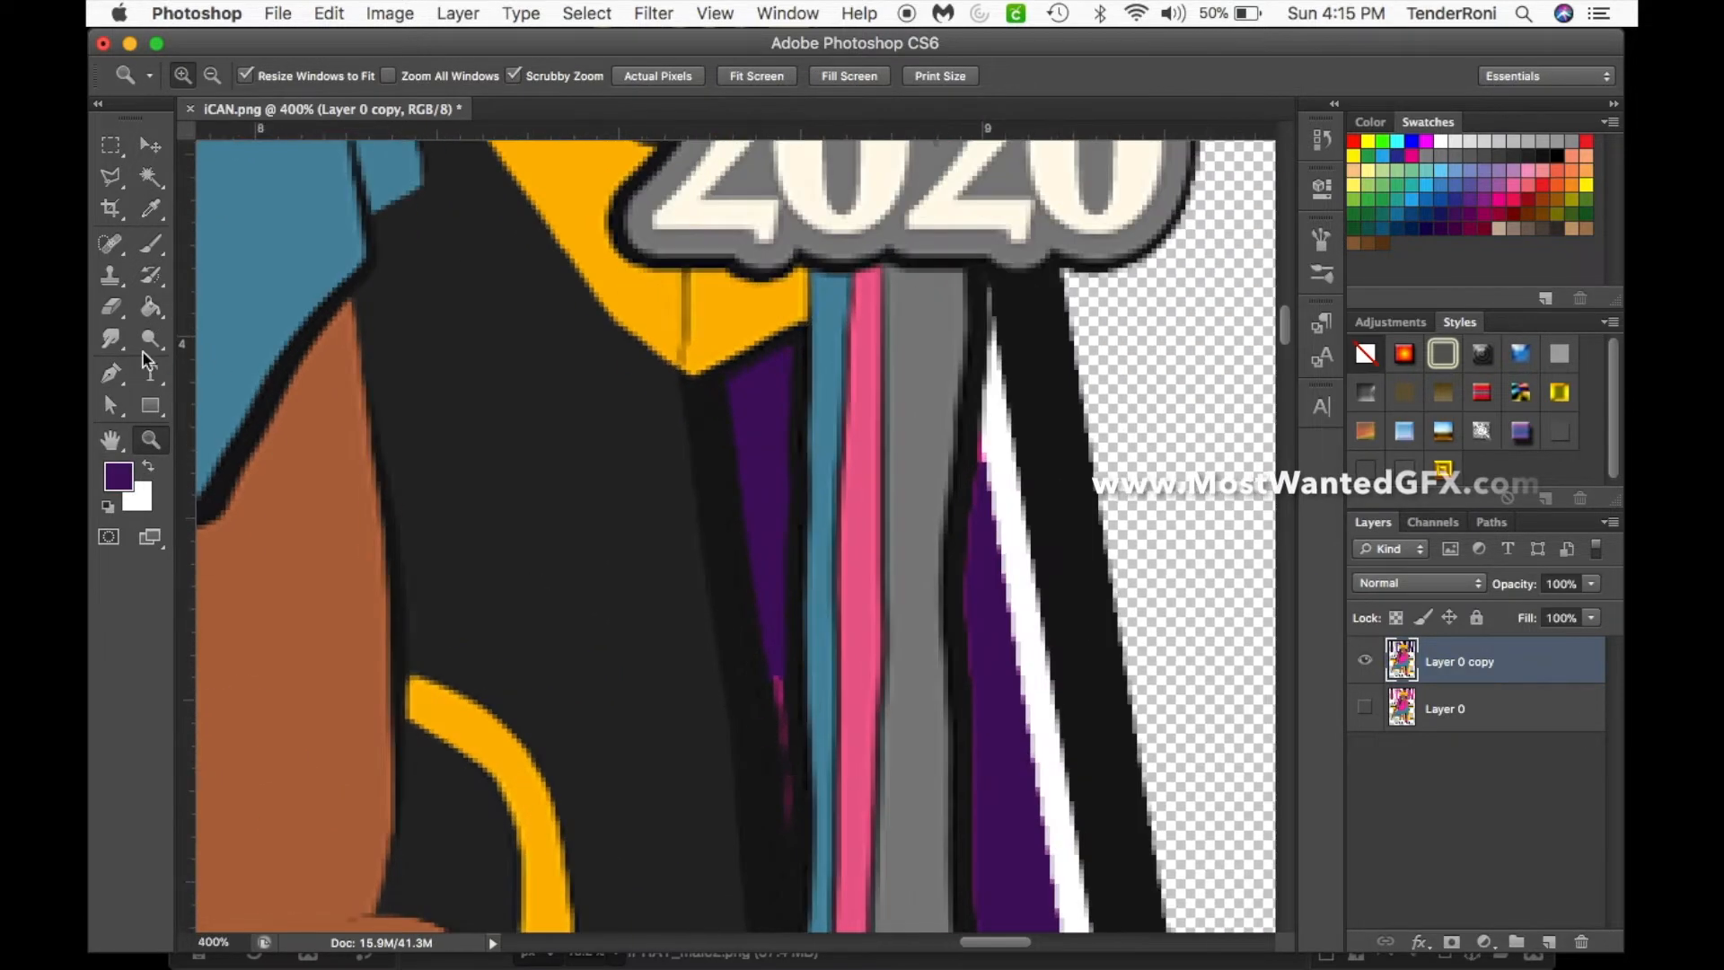
left_click(151, 307)
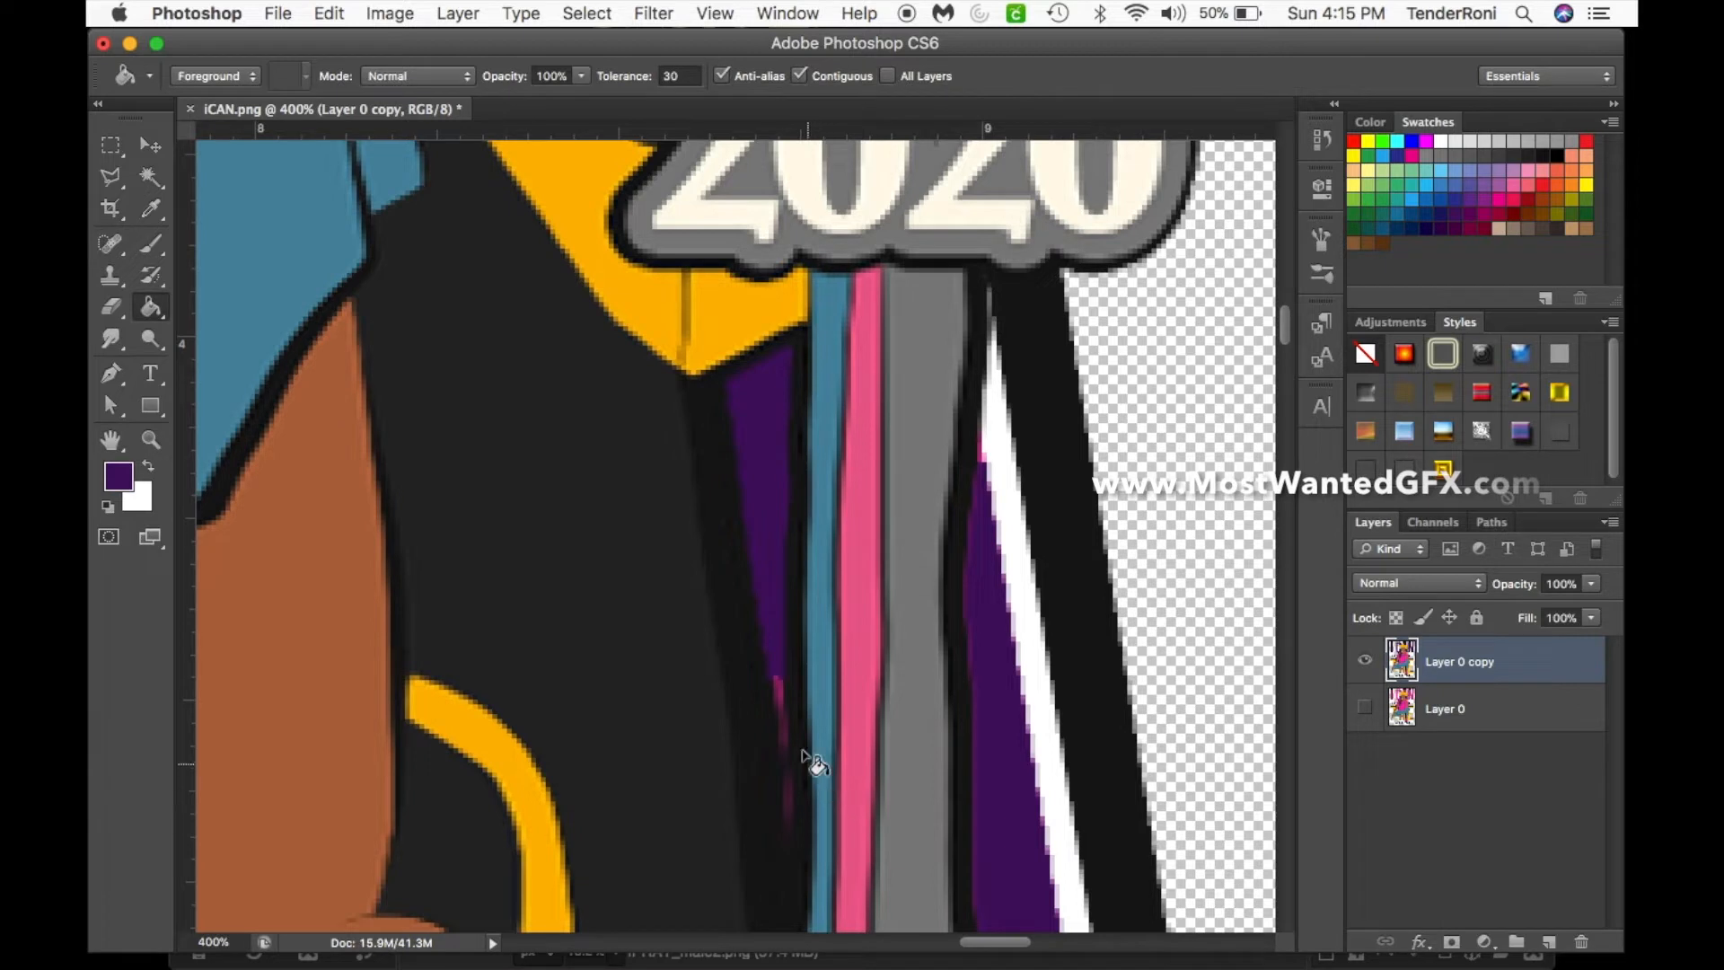
left_click(779, 692)
left_click(783, 734)
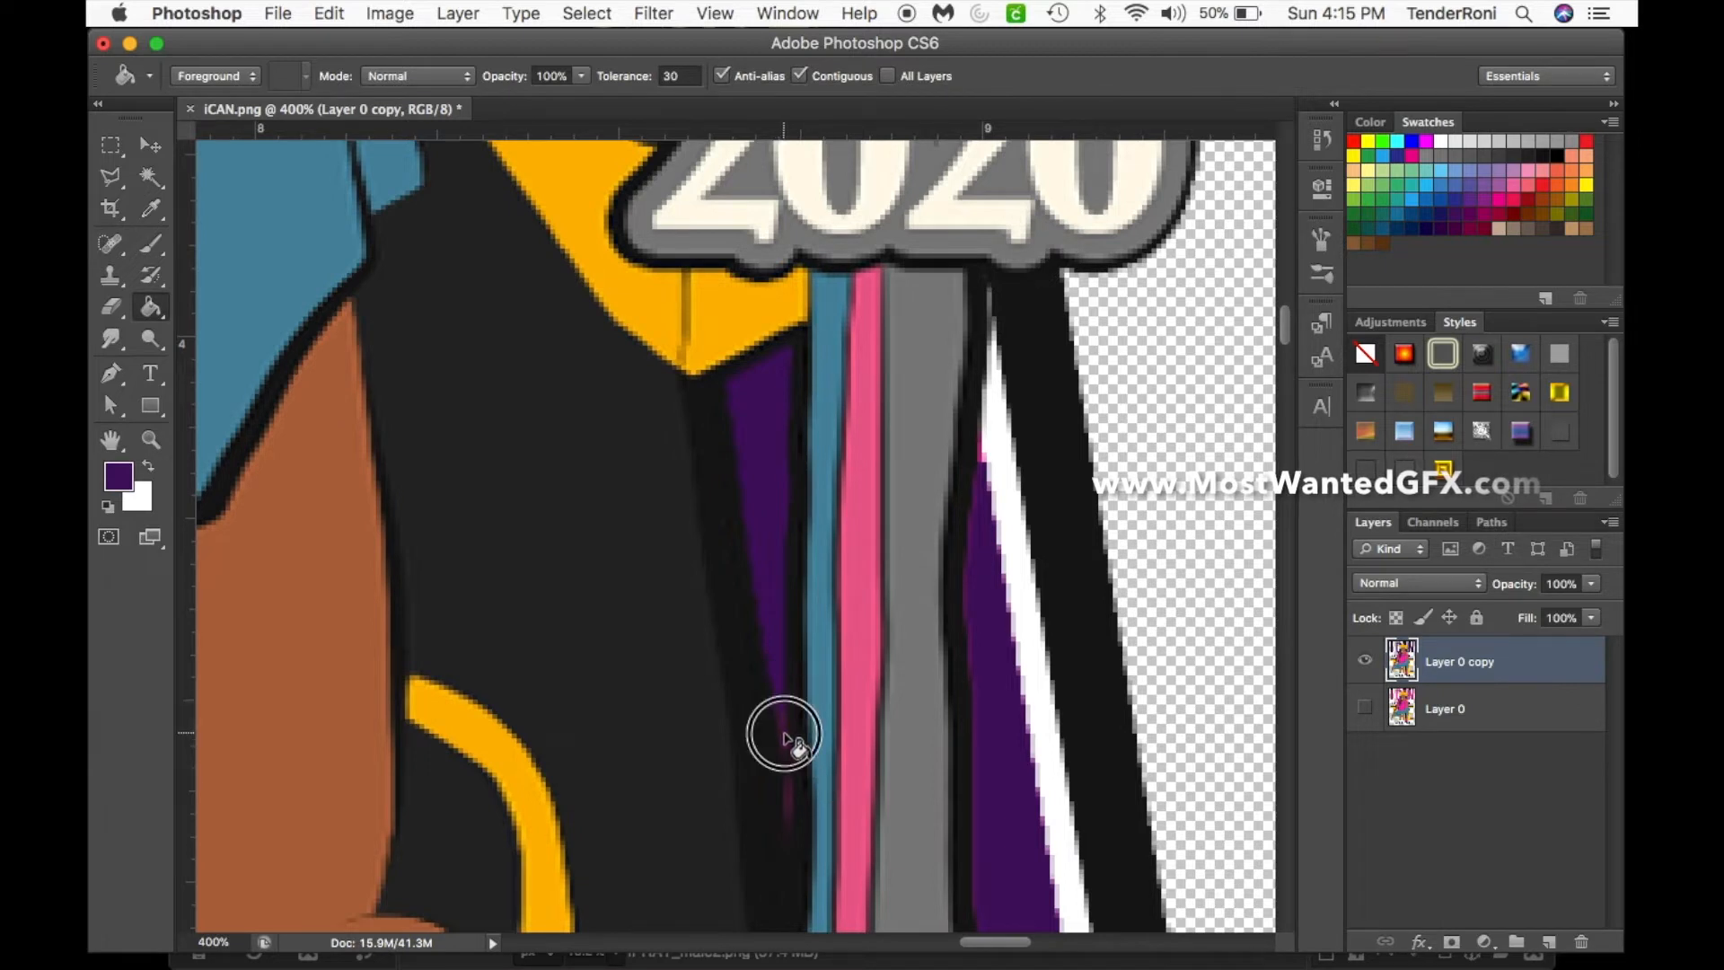
left_click(792, 805)
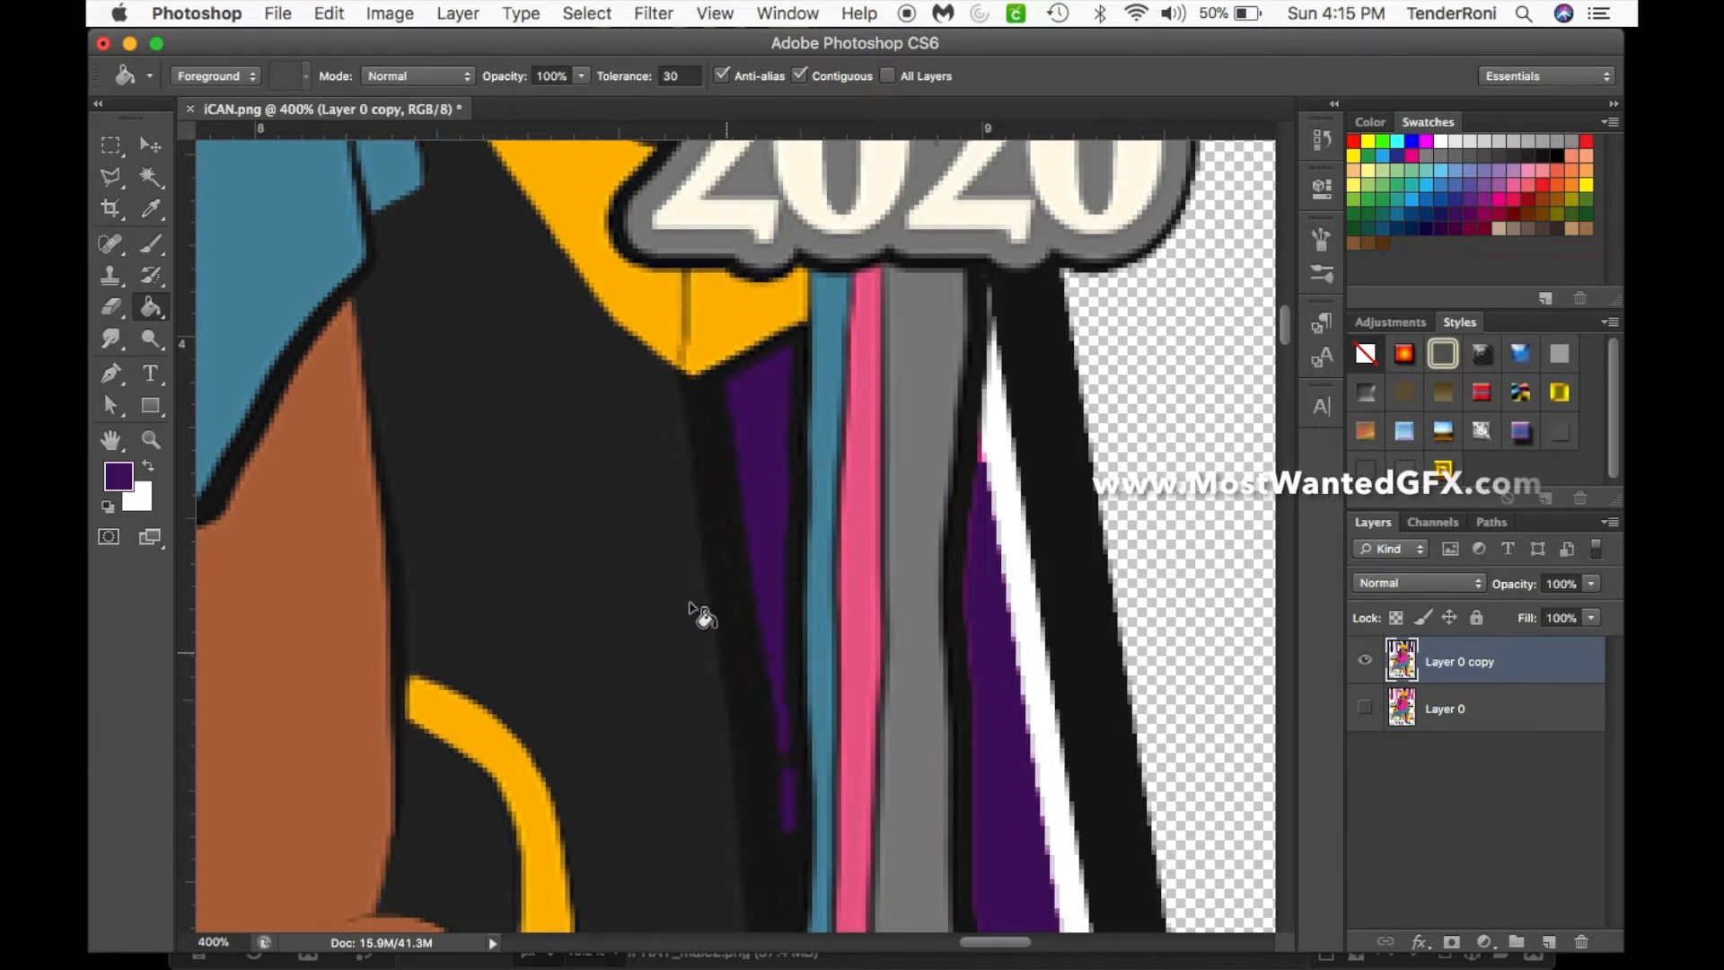
- Fill the main body of the woman's pink T-shirt with dark purple
left_click(150, 439)
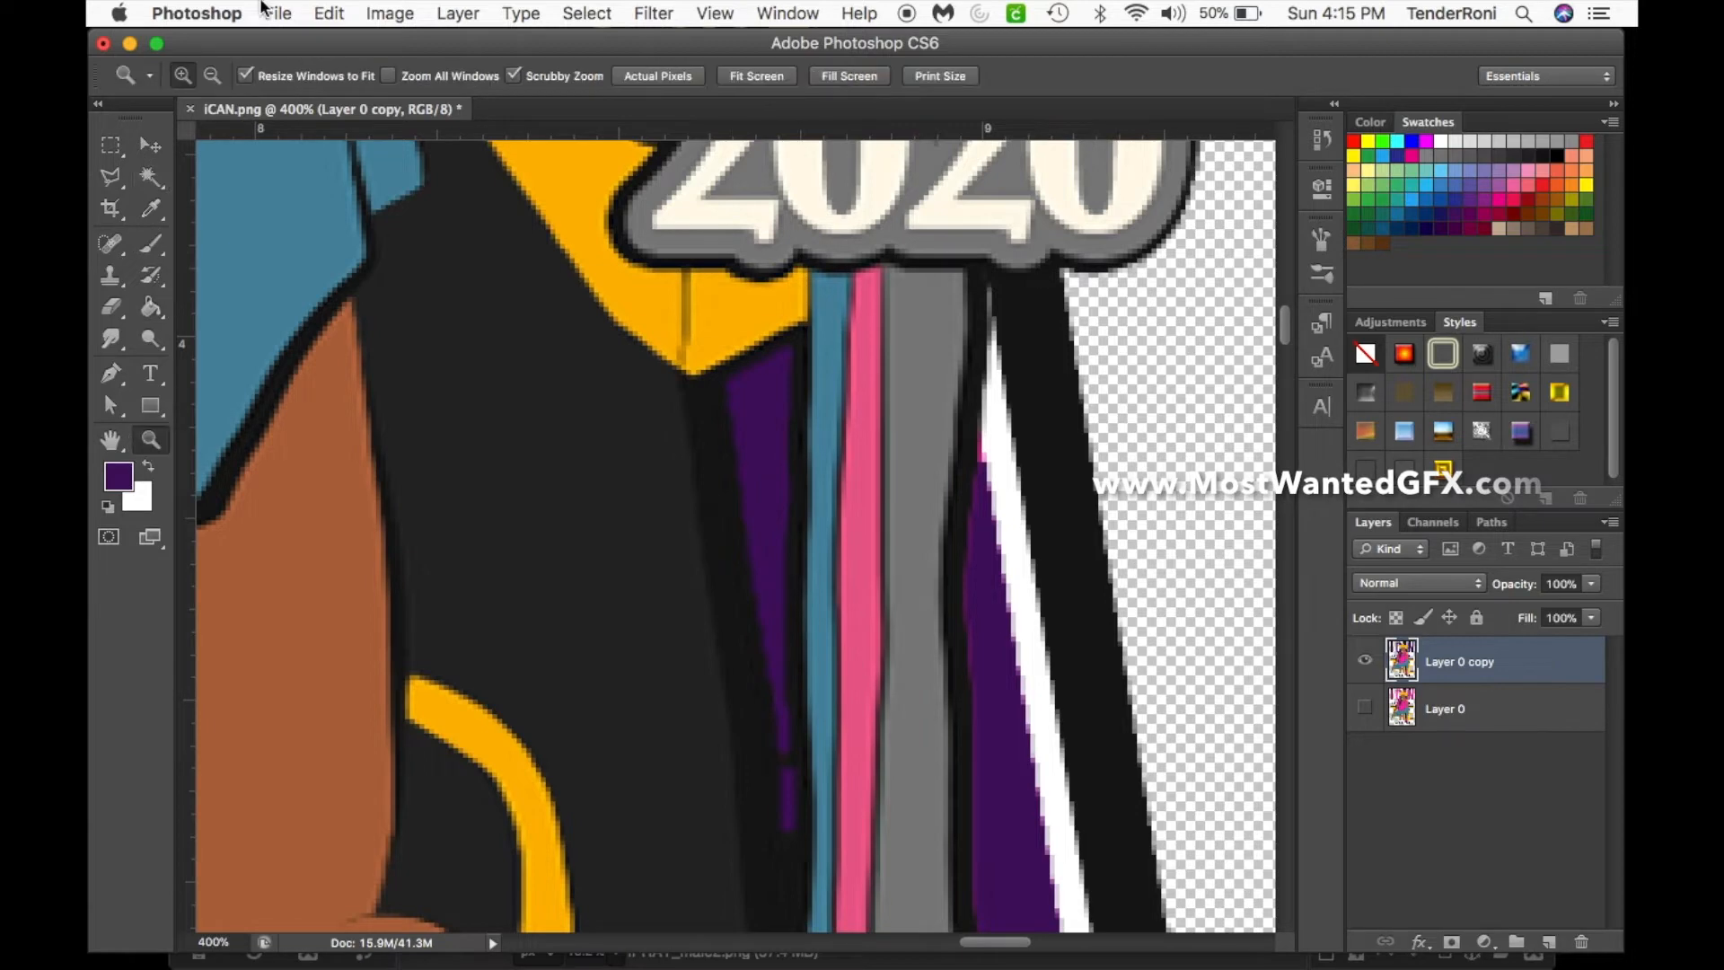
left_click(212, 75)
left_click(593, 377)
left_click(589, 378)
left_click(589, 377)
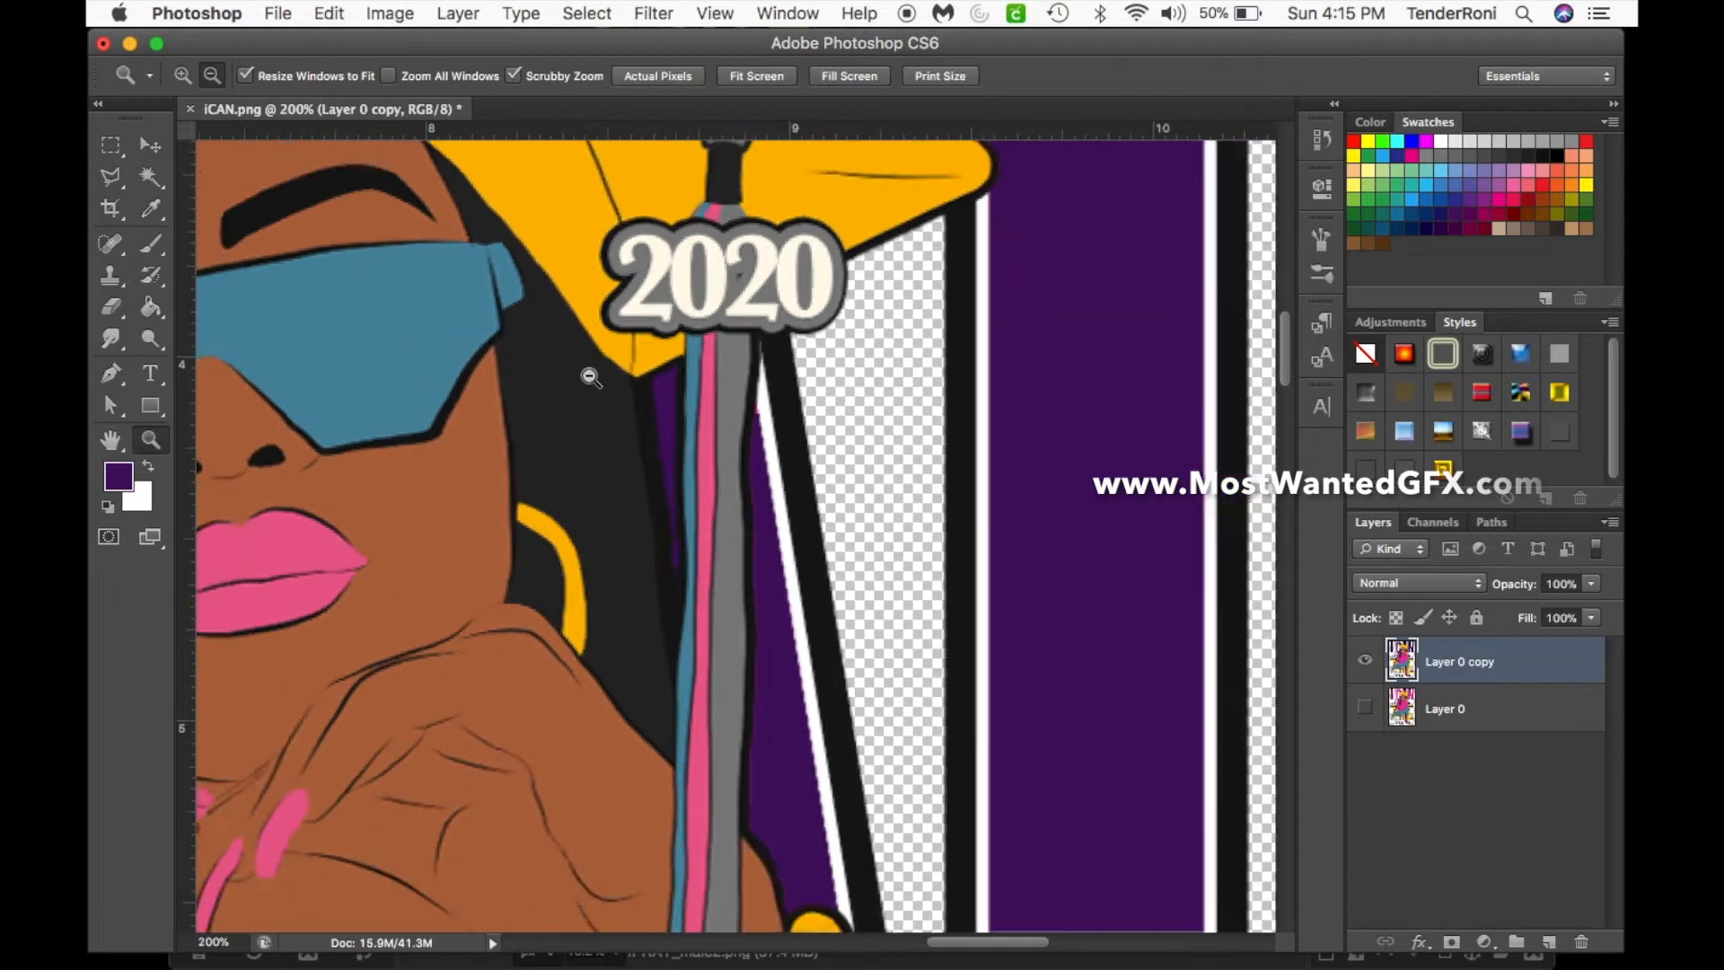
left_click(589, 377)
key("super+0")
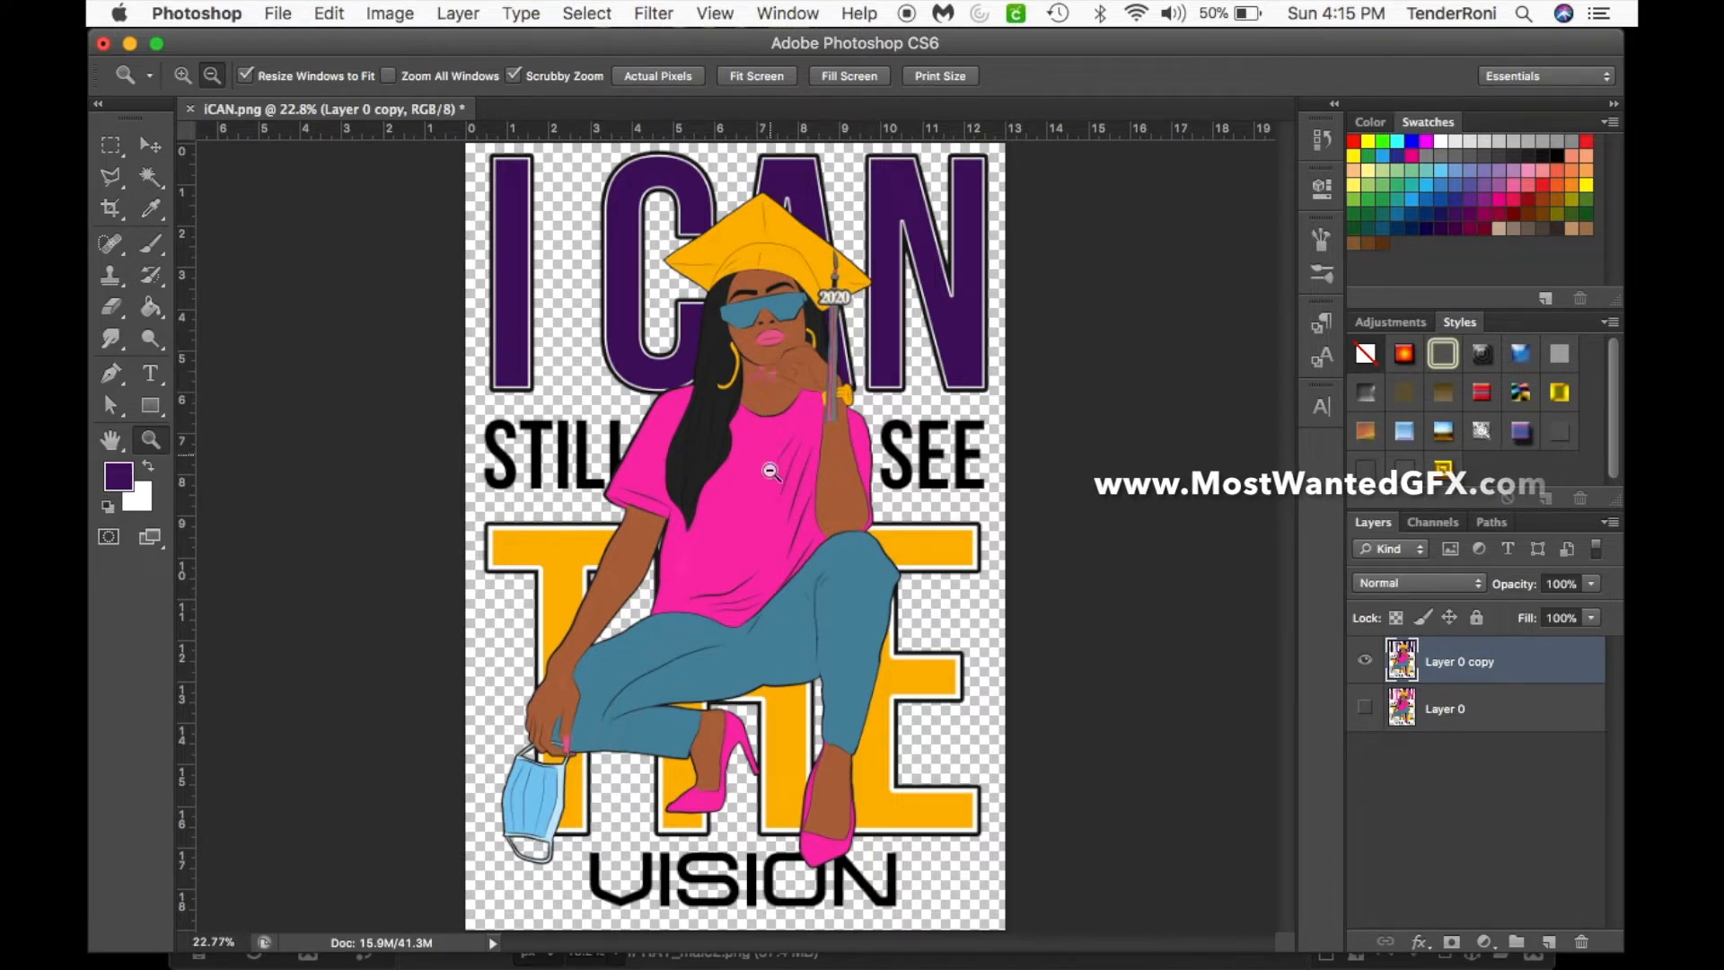
left_click(184, 72)
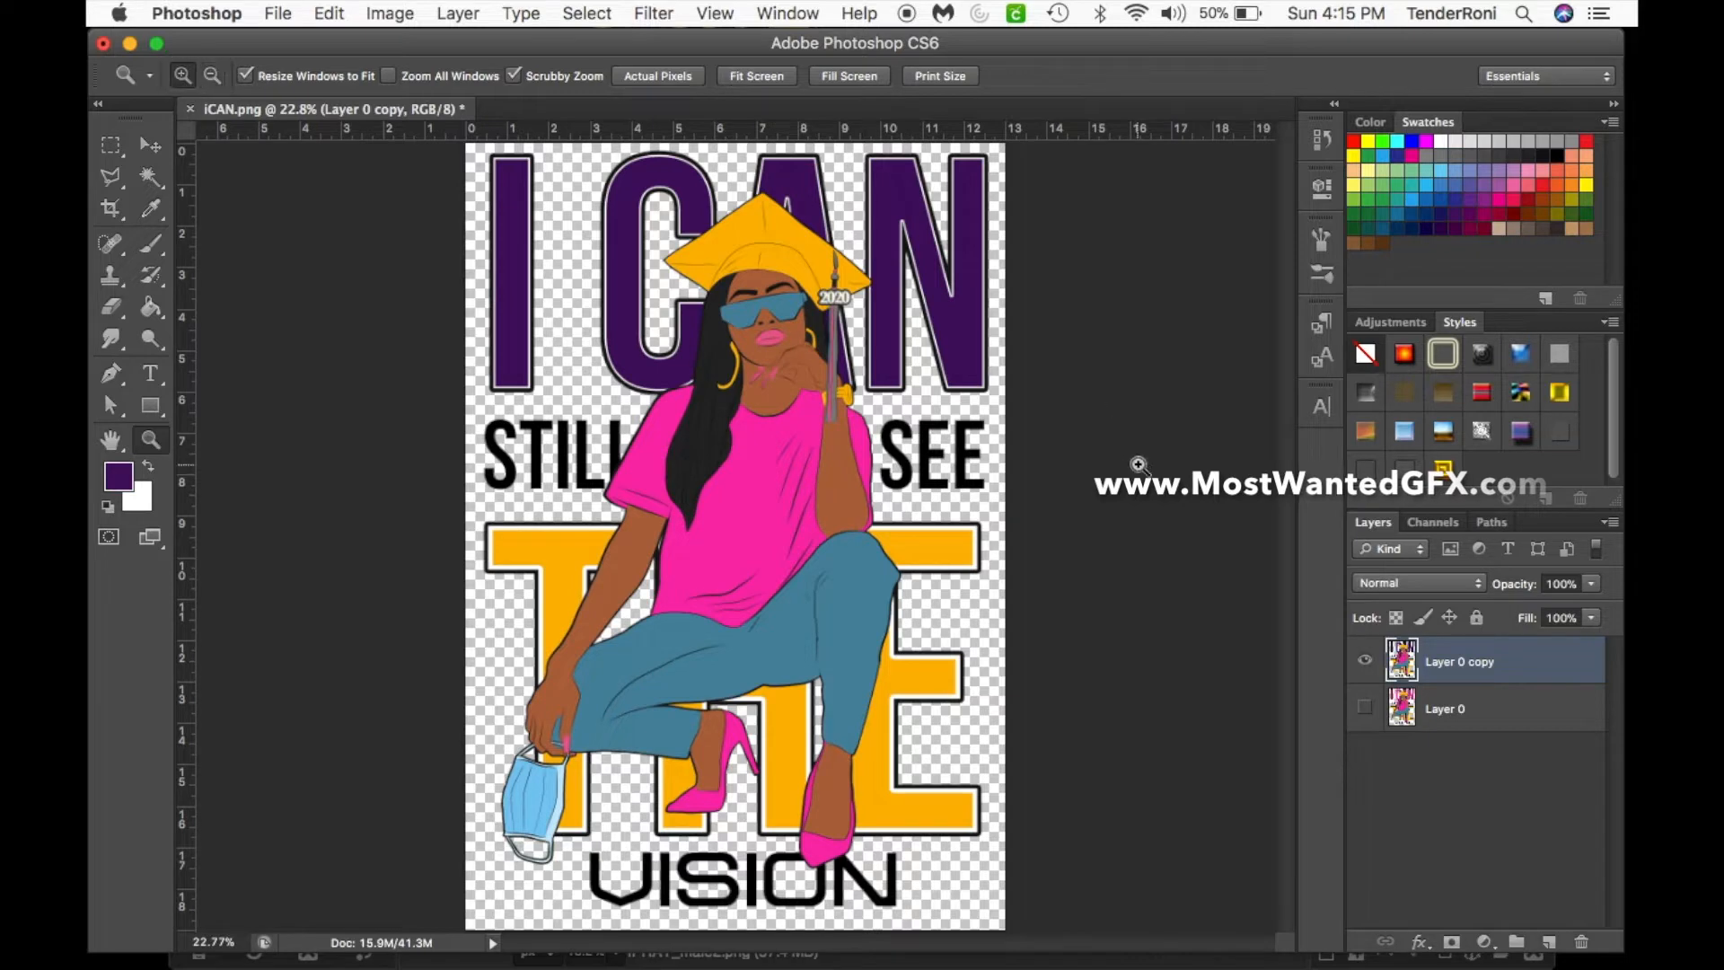
left_click(737, 497)
left_click_drag(737, 497, 737, 497)
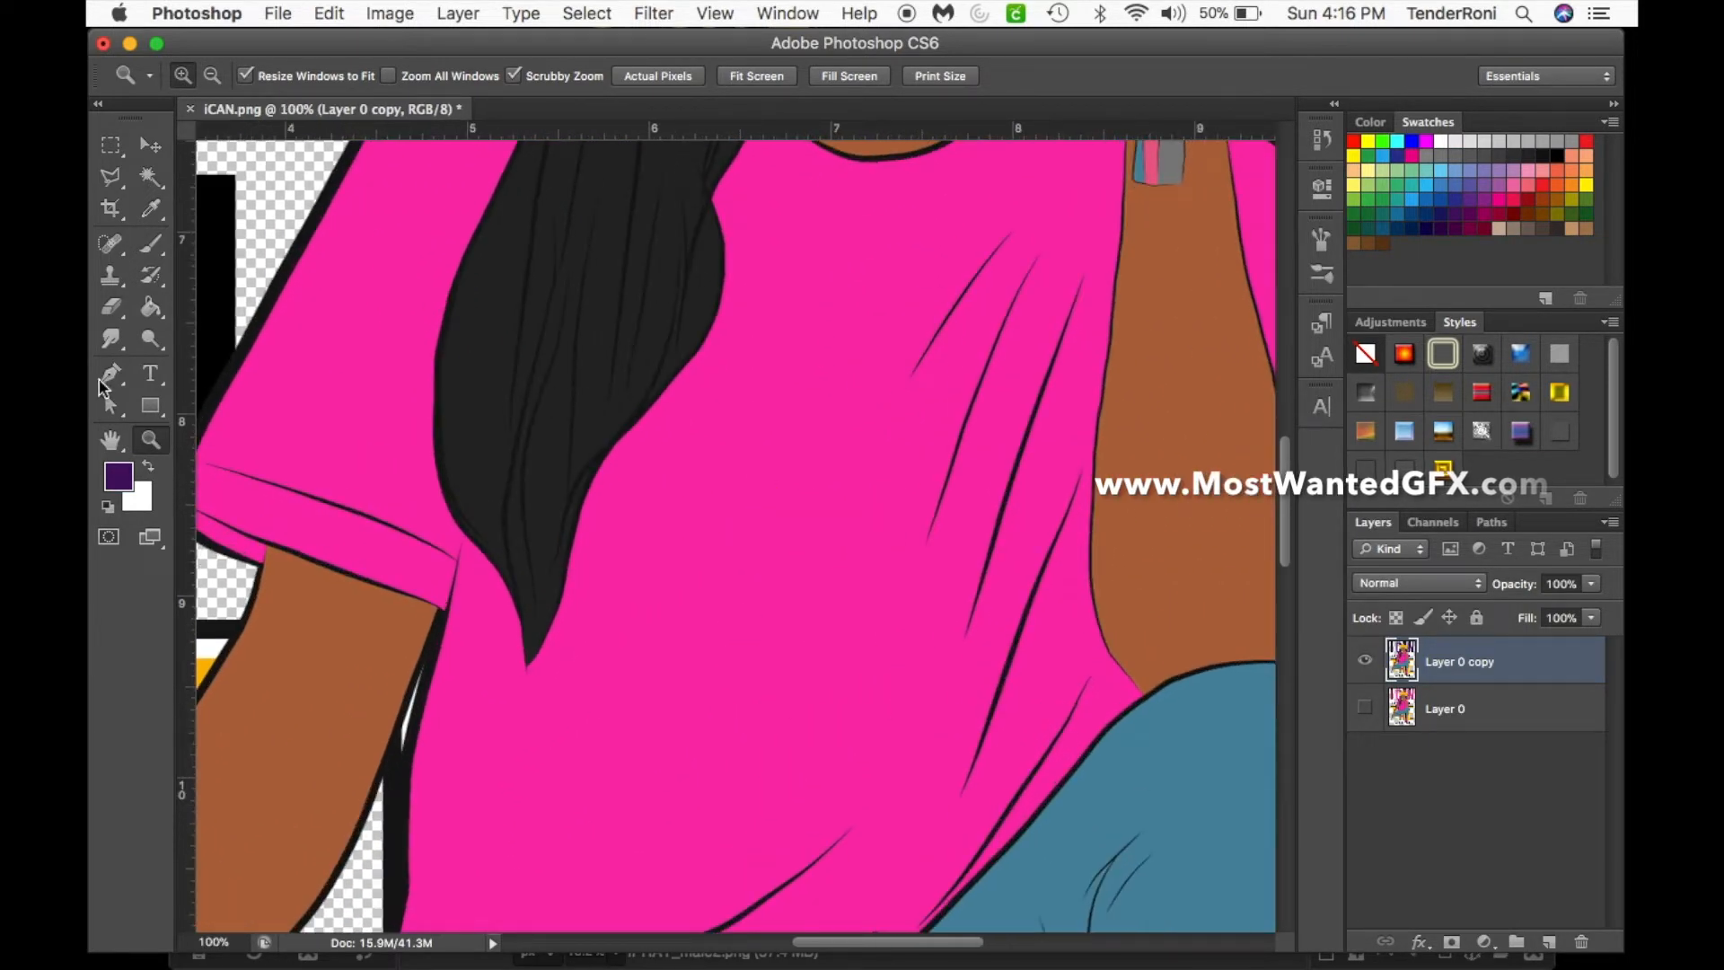
left_click(149, 308)
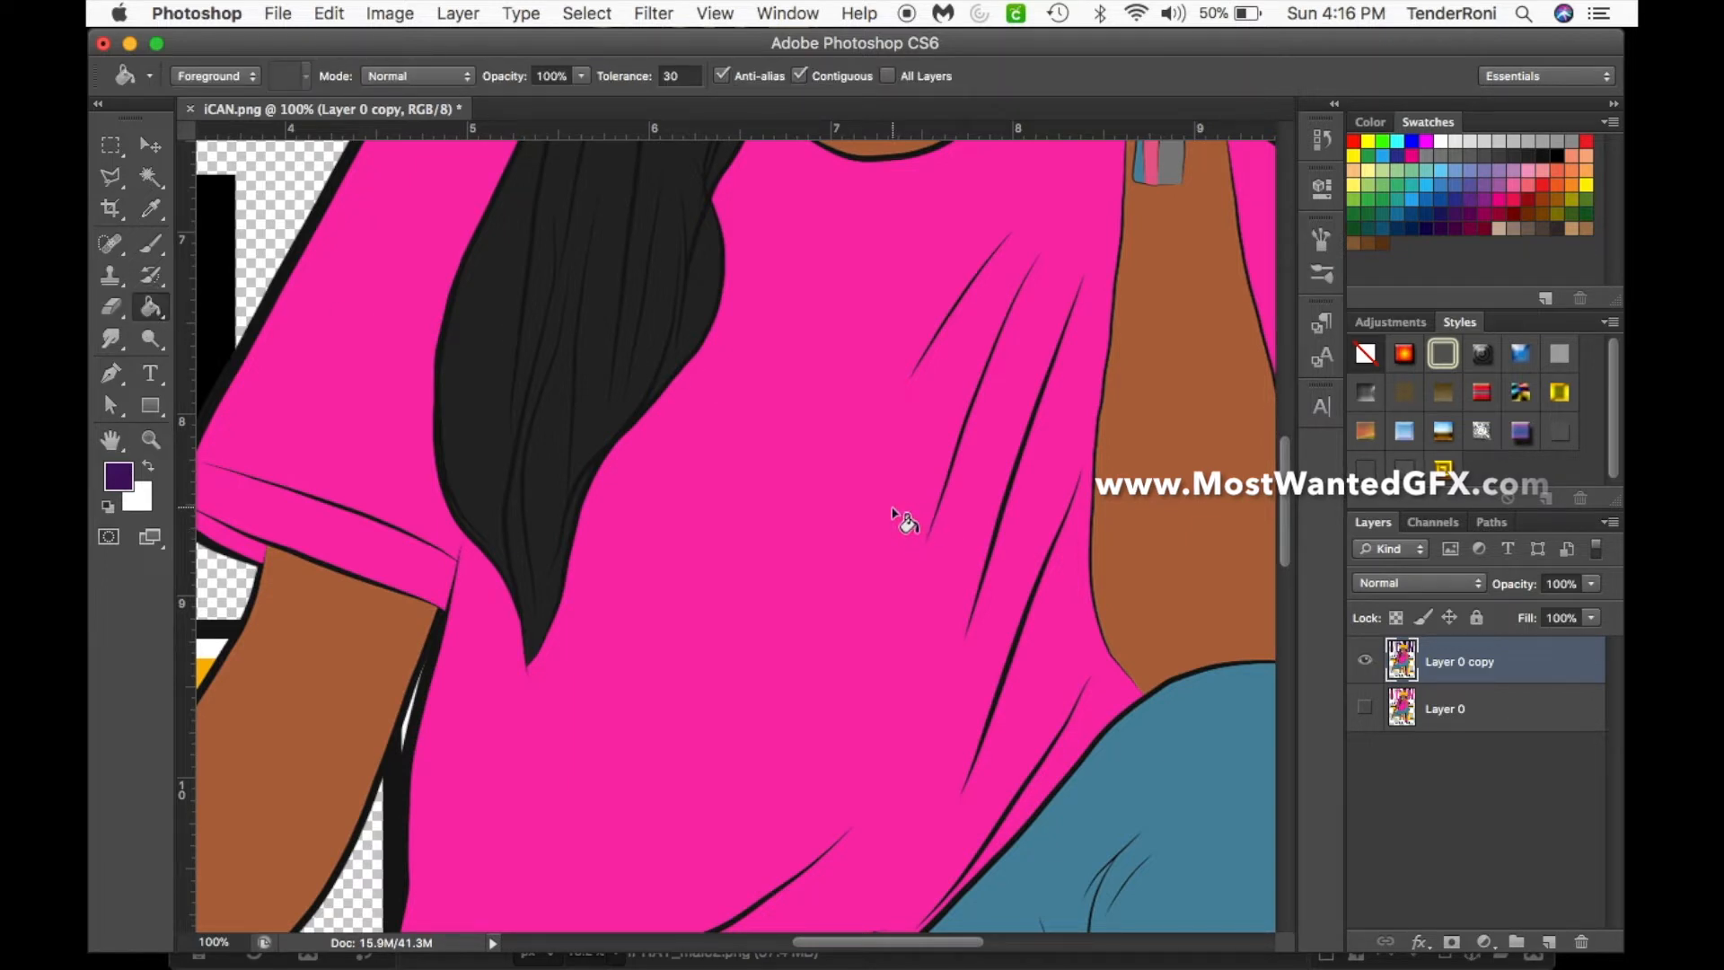
left_click(895, 459)
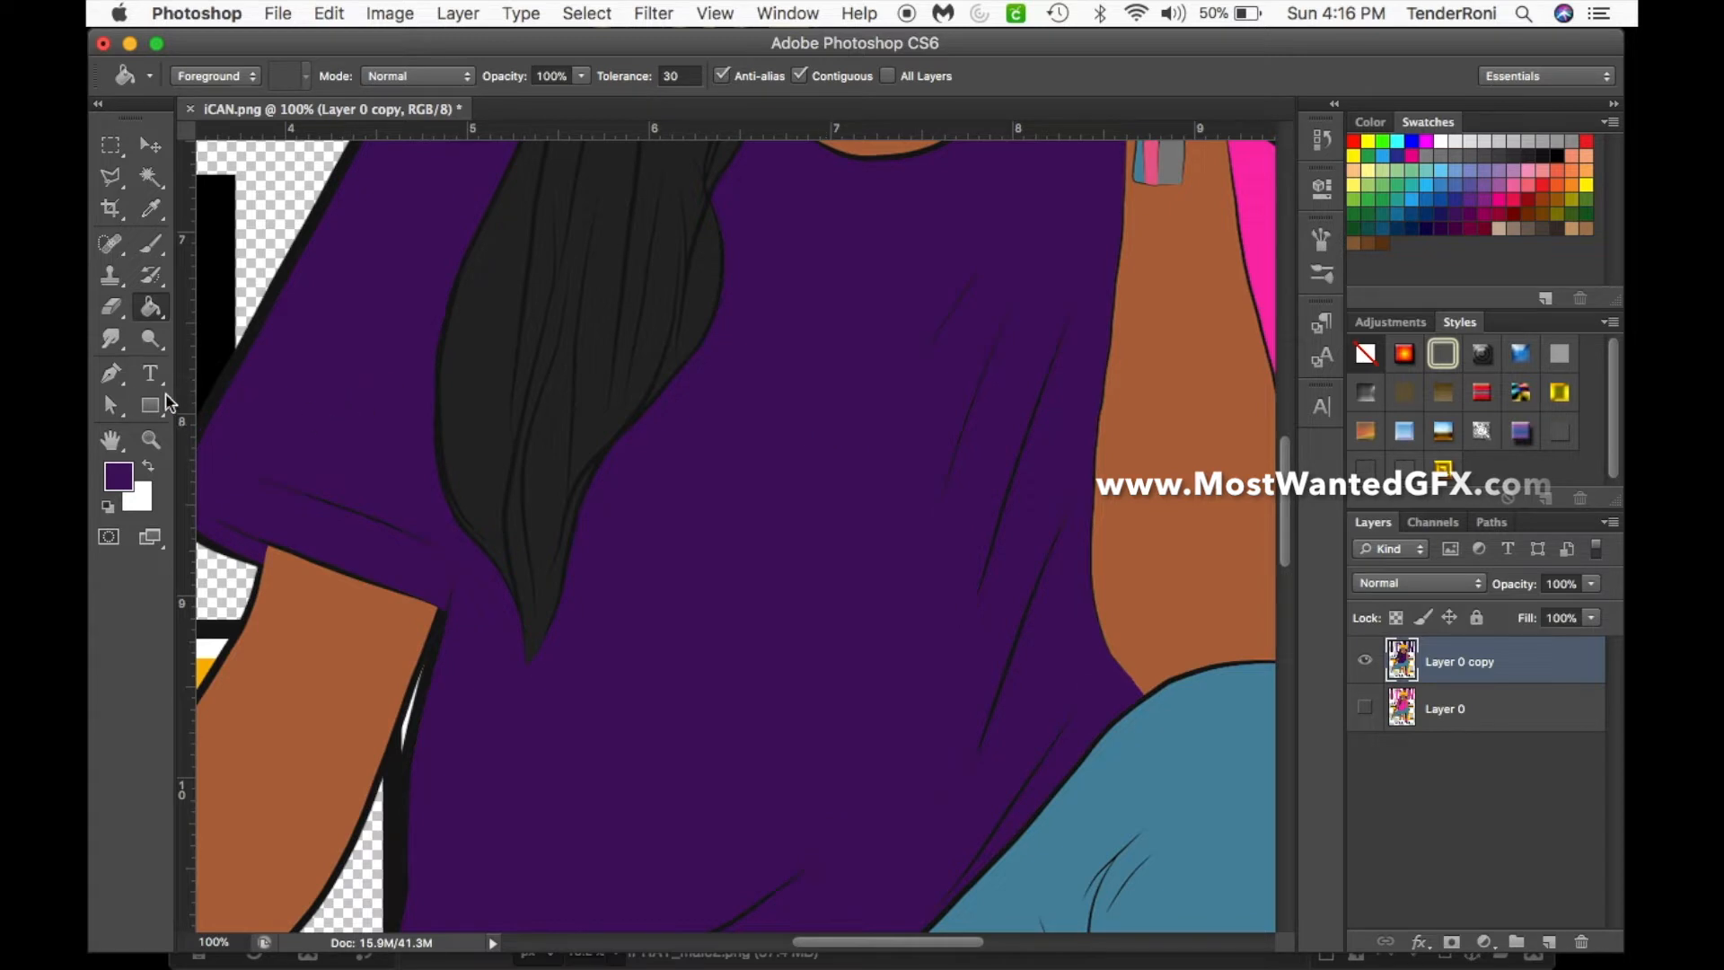
- Fill the separate pink part of the T-shirt behind the raised forearm with dark purple
left_click(111, 440)
left_click_drag(1124, 417, 782, 521)
left_click_drag(955, 468, 854, 479)
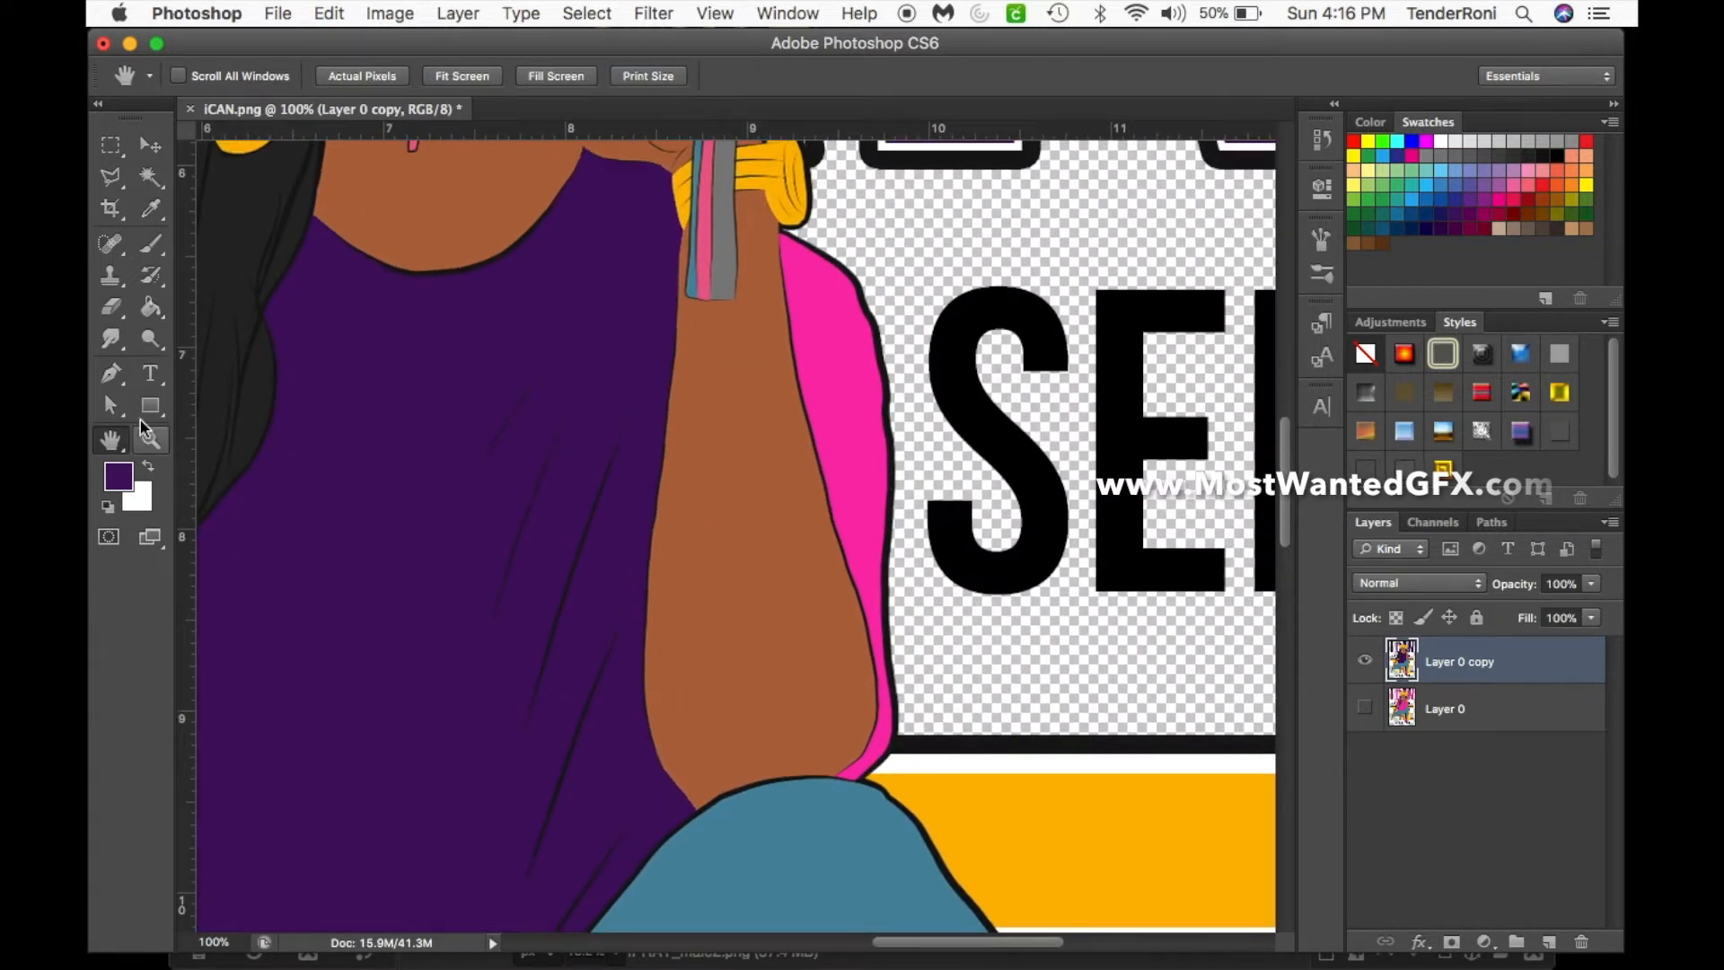
left_click(151, 307)
left_click(863, 364)
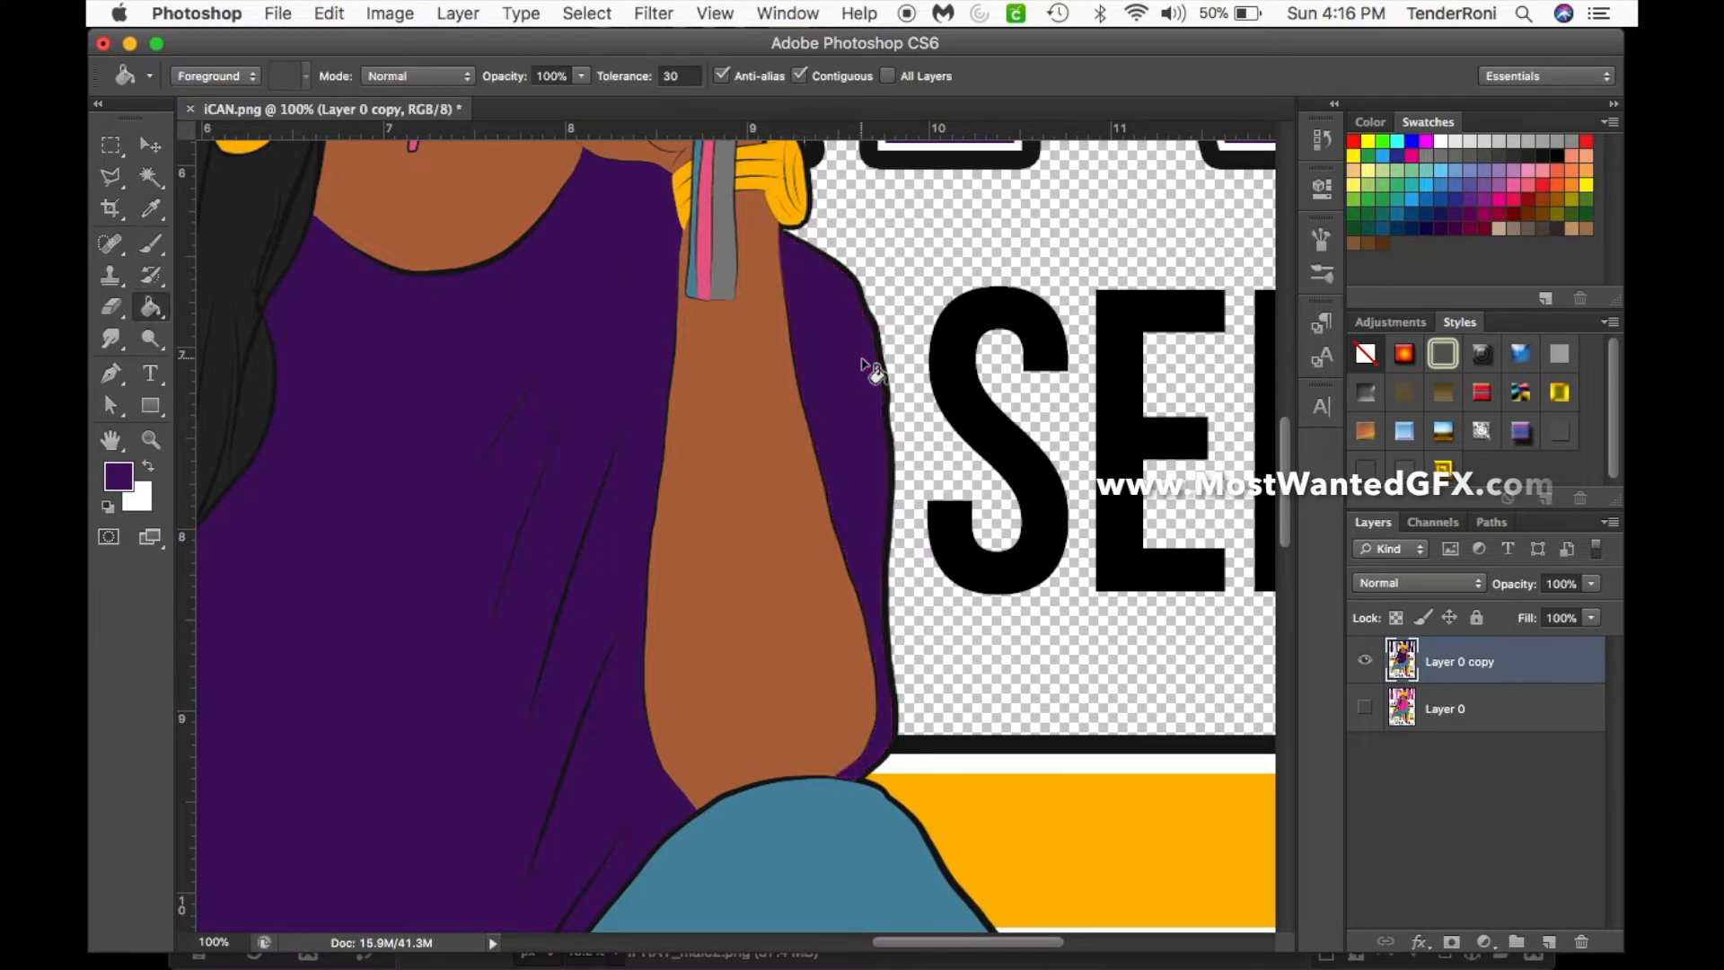
- Fill both pink high-heeled shoes with dark purple
left_click(110, 440)
left_click_drag(481, 750, 742, 612)
mouse_move(1031, 839)
left_mouse_down()
mouse_move(916, 662)
mouse_move(800, 397)
left_mouse_up()
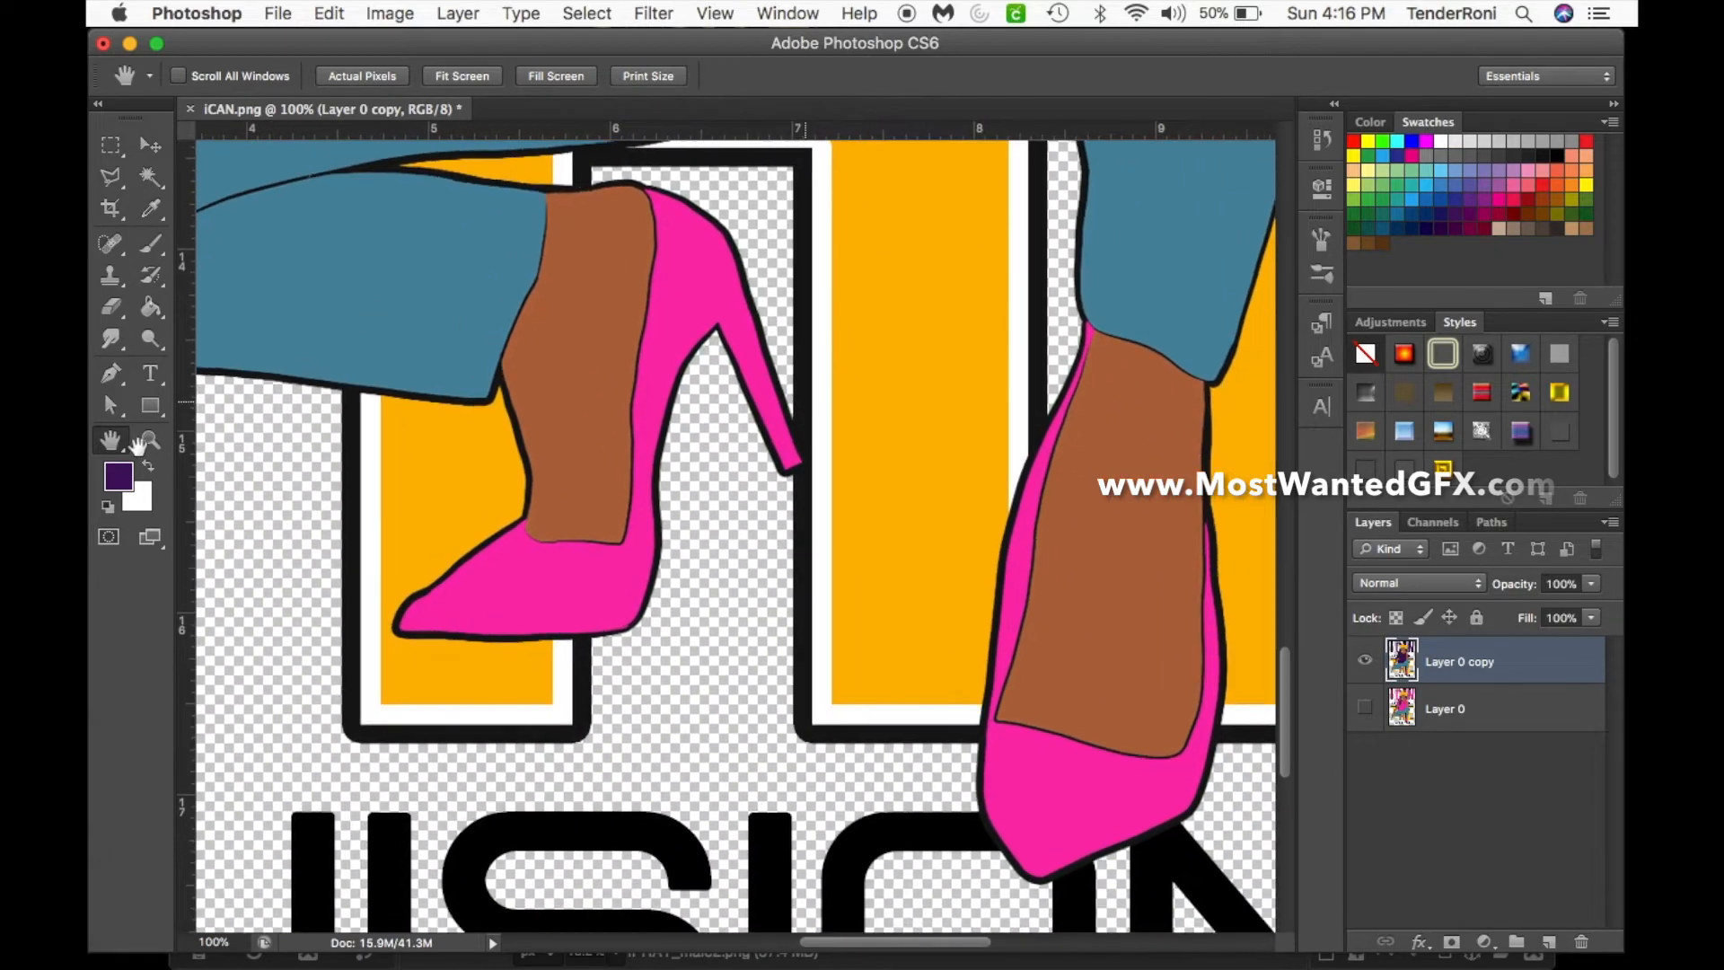
left_click(151, 306)
left_click(562, 618)
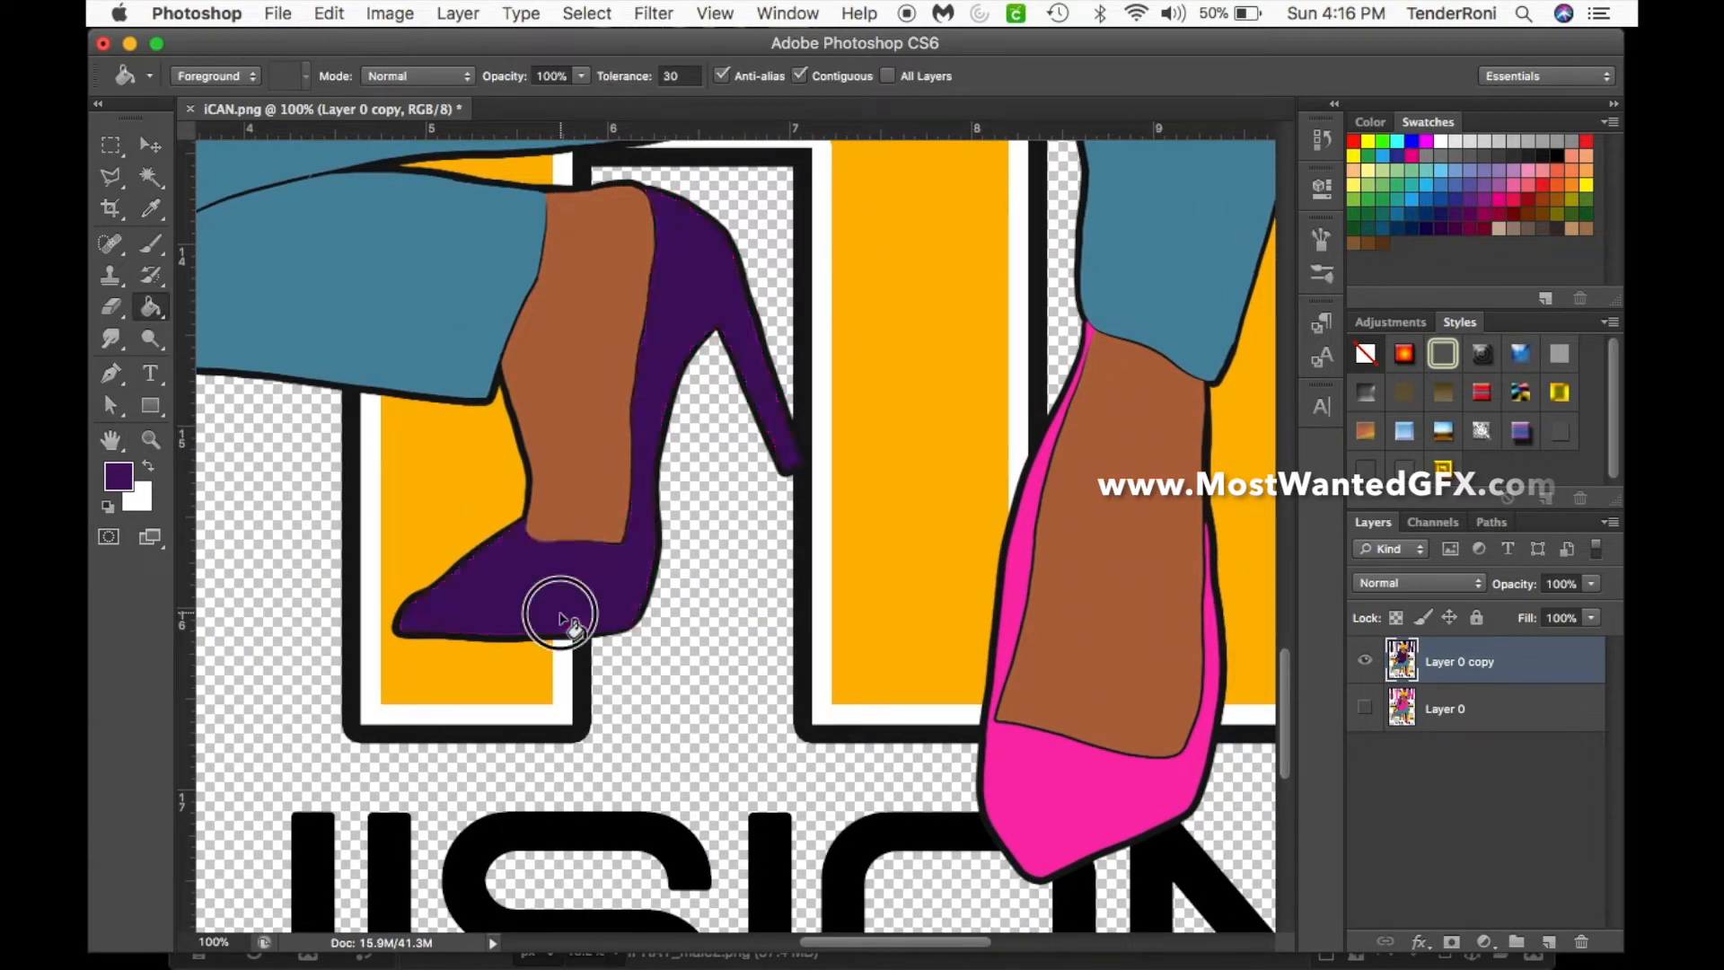
left_click(1046, 761)
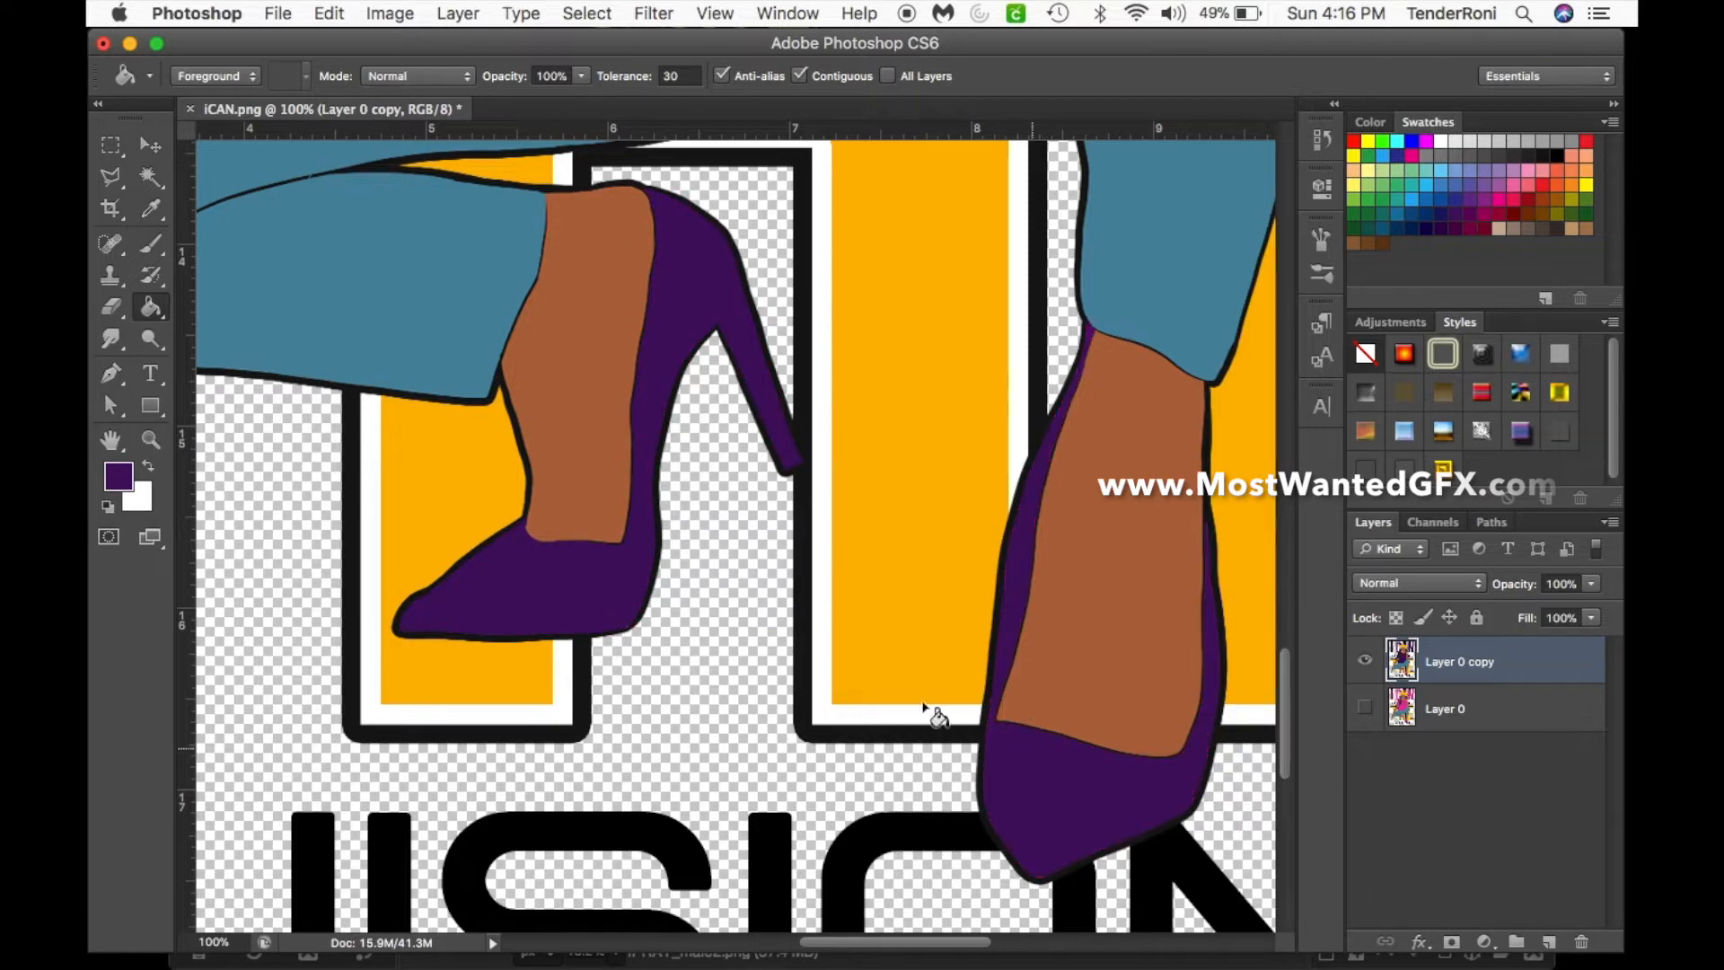
- Fill the woman's blue jeans with black from the swatches
key("super+0")
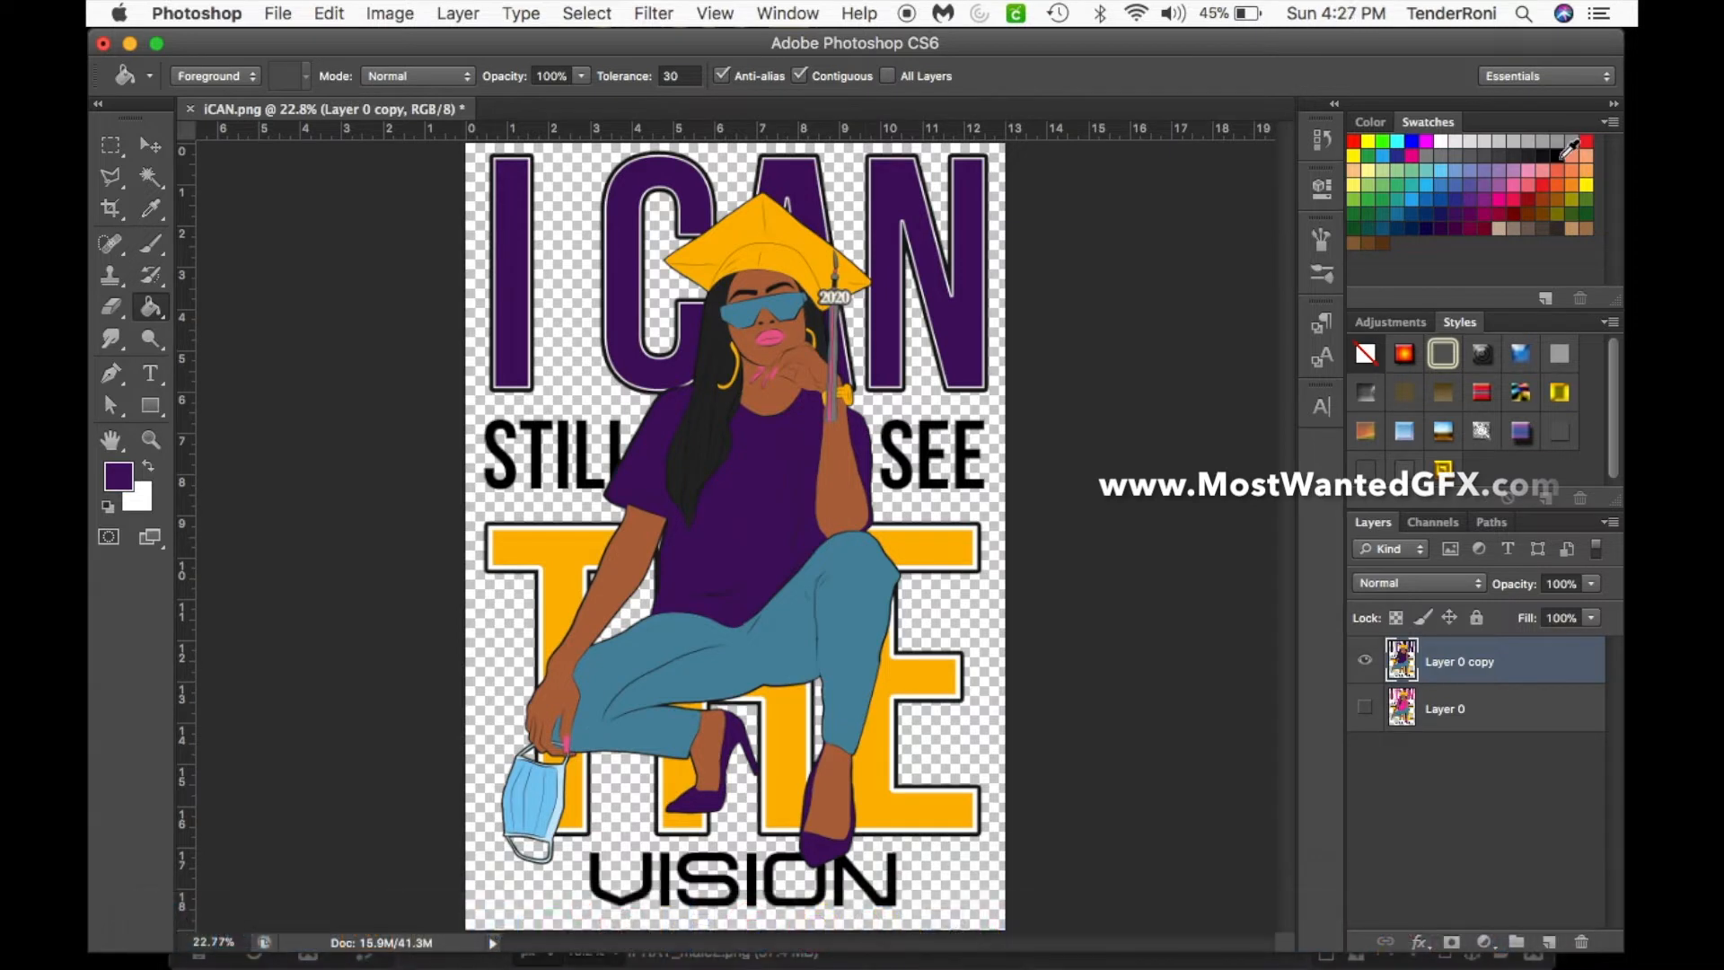
left_click(1558, 156)
left_click(790, 648)
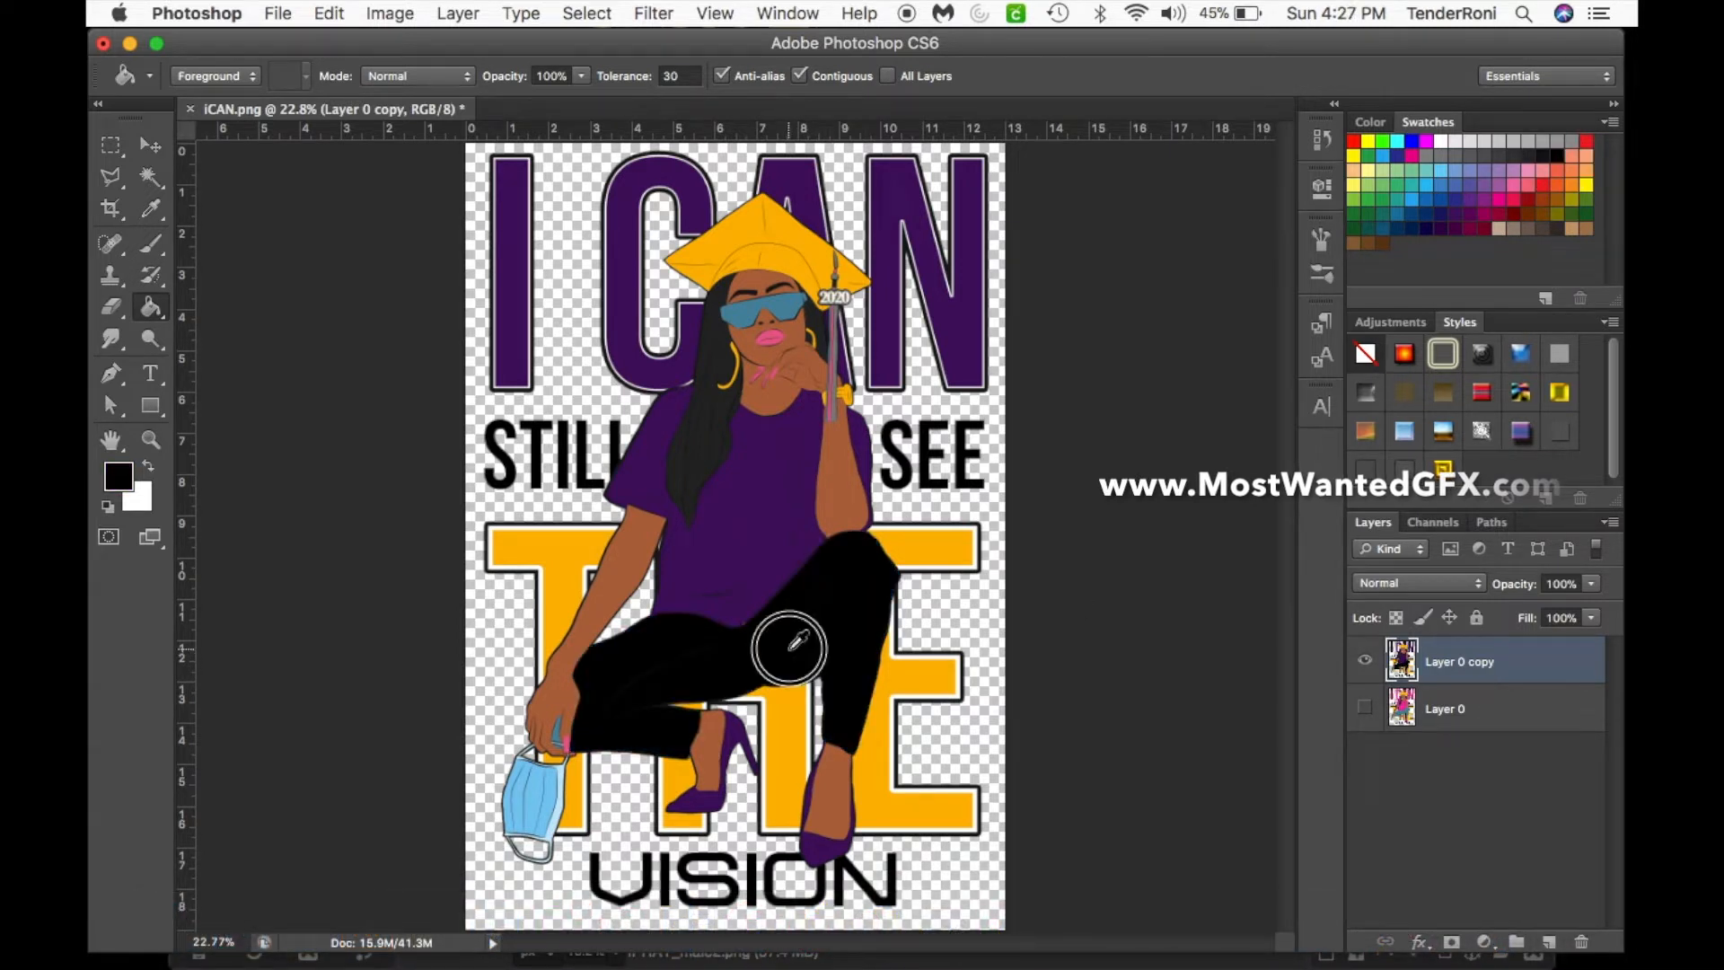
- Fill the yellow graduation cap with black, including the small yellow piece just below the 2020 charm
left_click(747, 223)
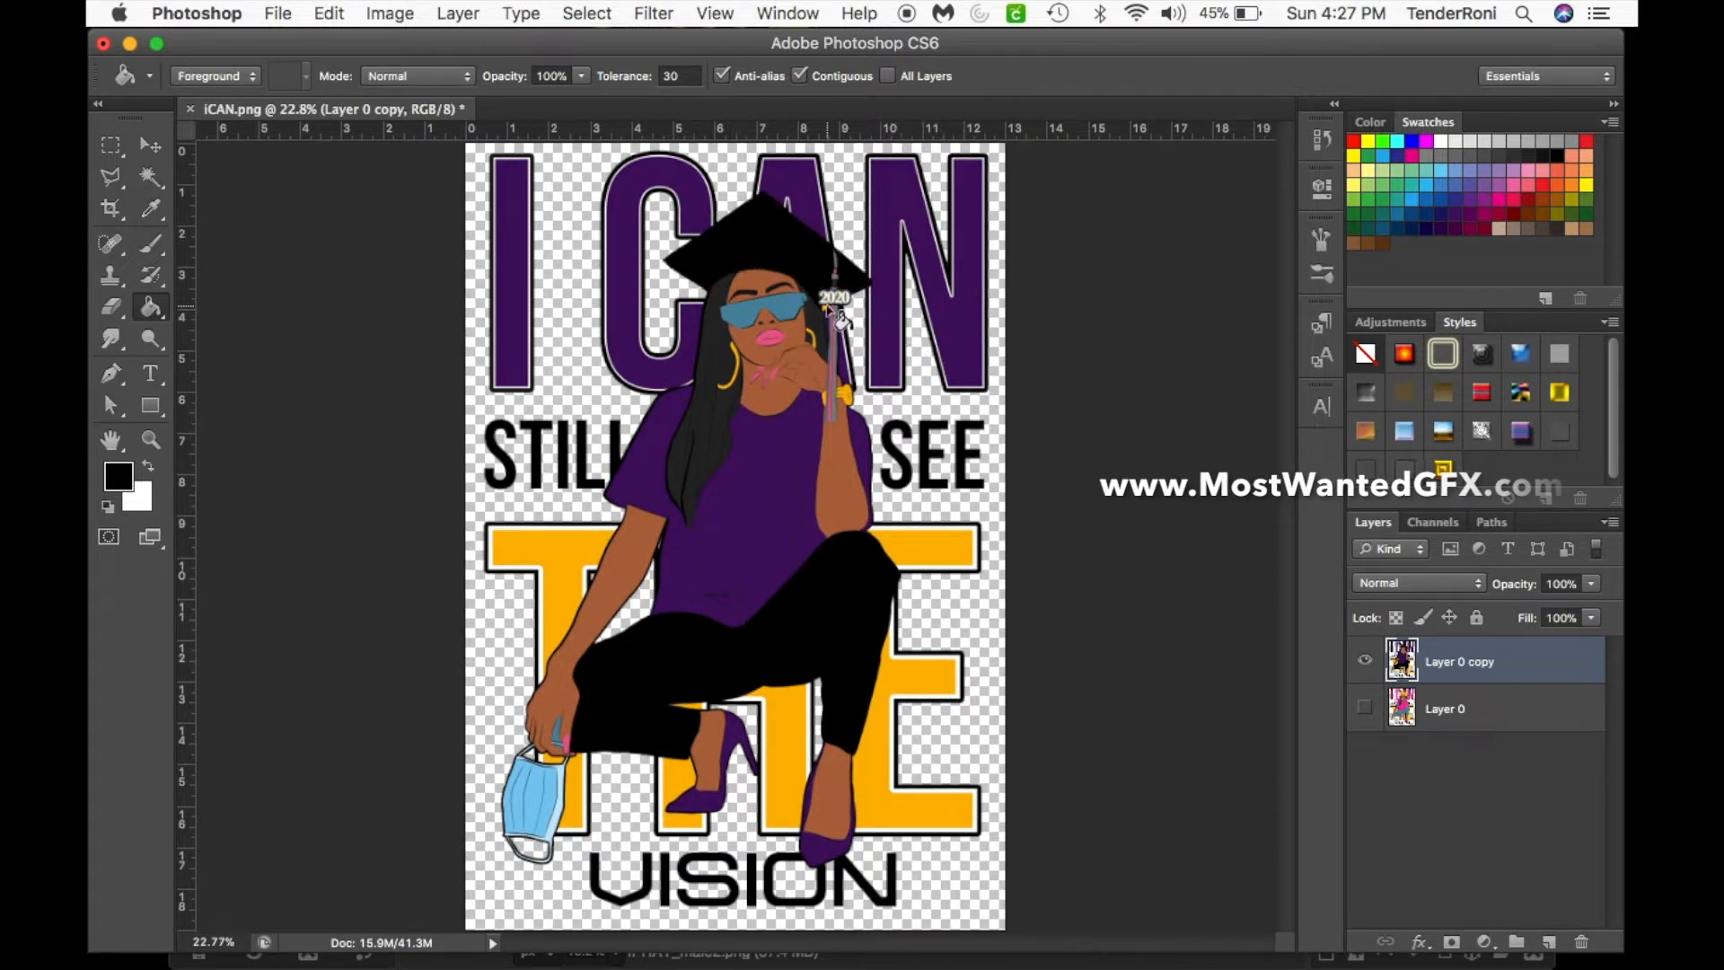
left_click(151, 439)
left_click_drag(822, 300, 825, 303)
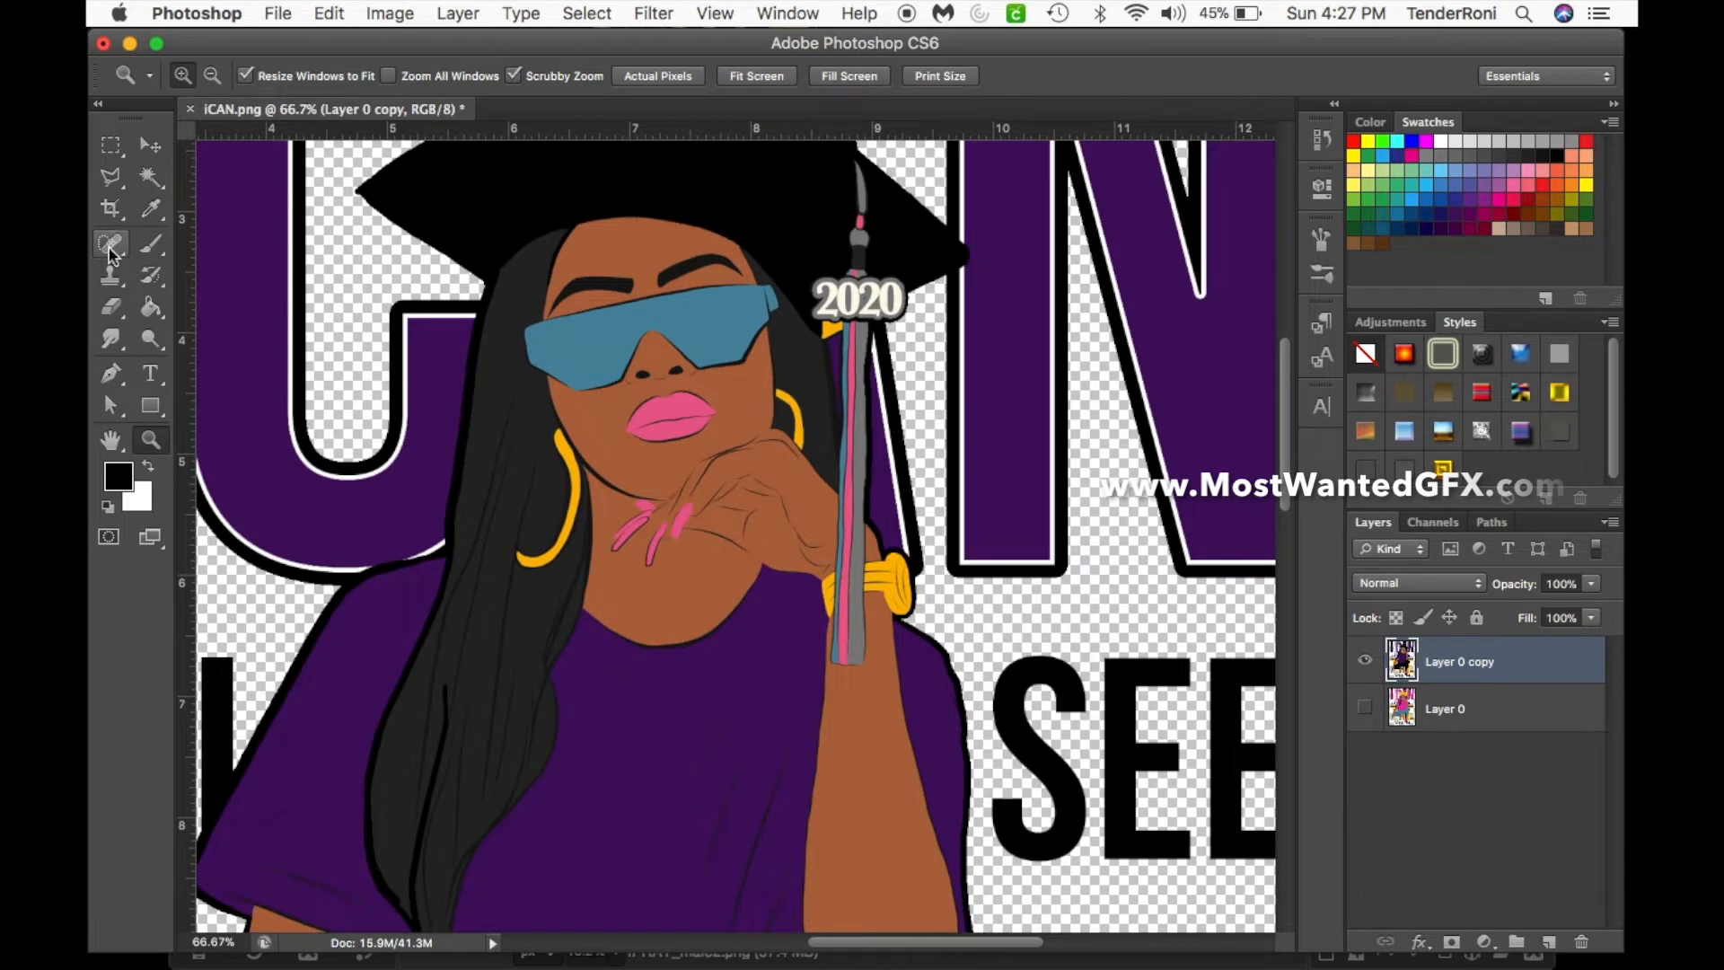
left_click(151, 307)
left_click(832, 330)
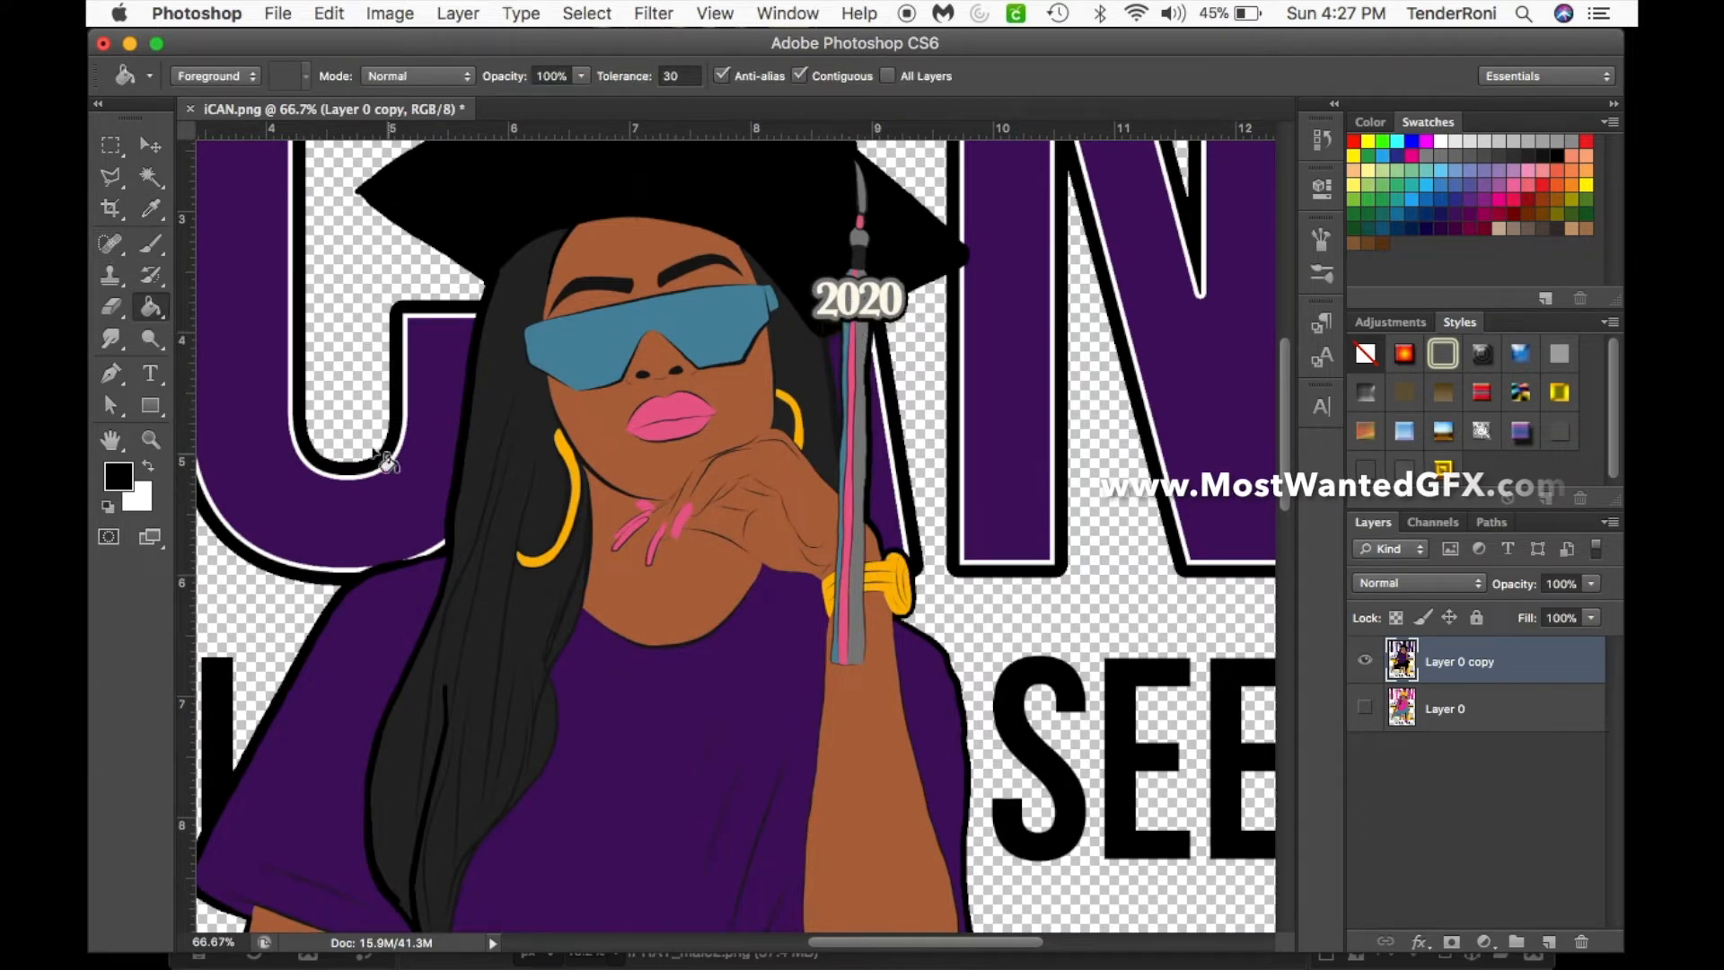
- Fill the lenses of the woman's blue sunglasses with black
left_click(145, 437)
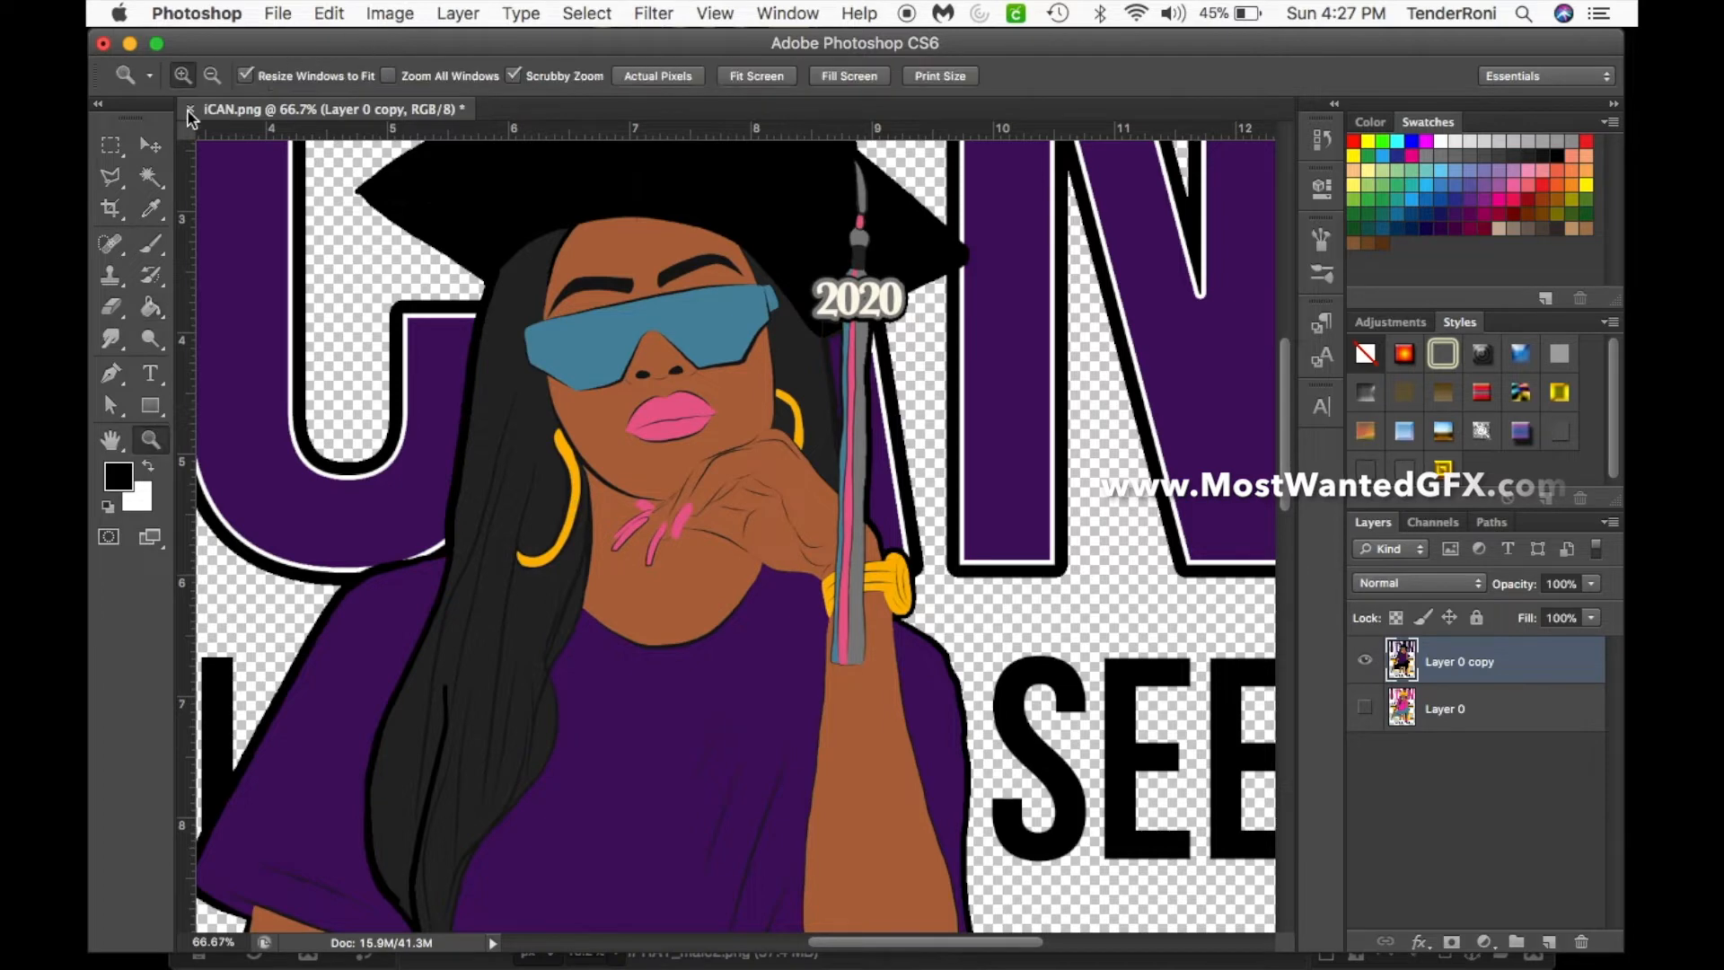
left_click(519, 380, "alt")
left_click(519, 380, "alt")
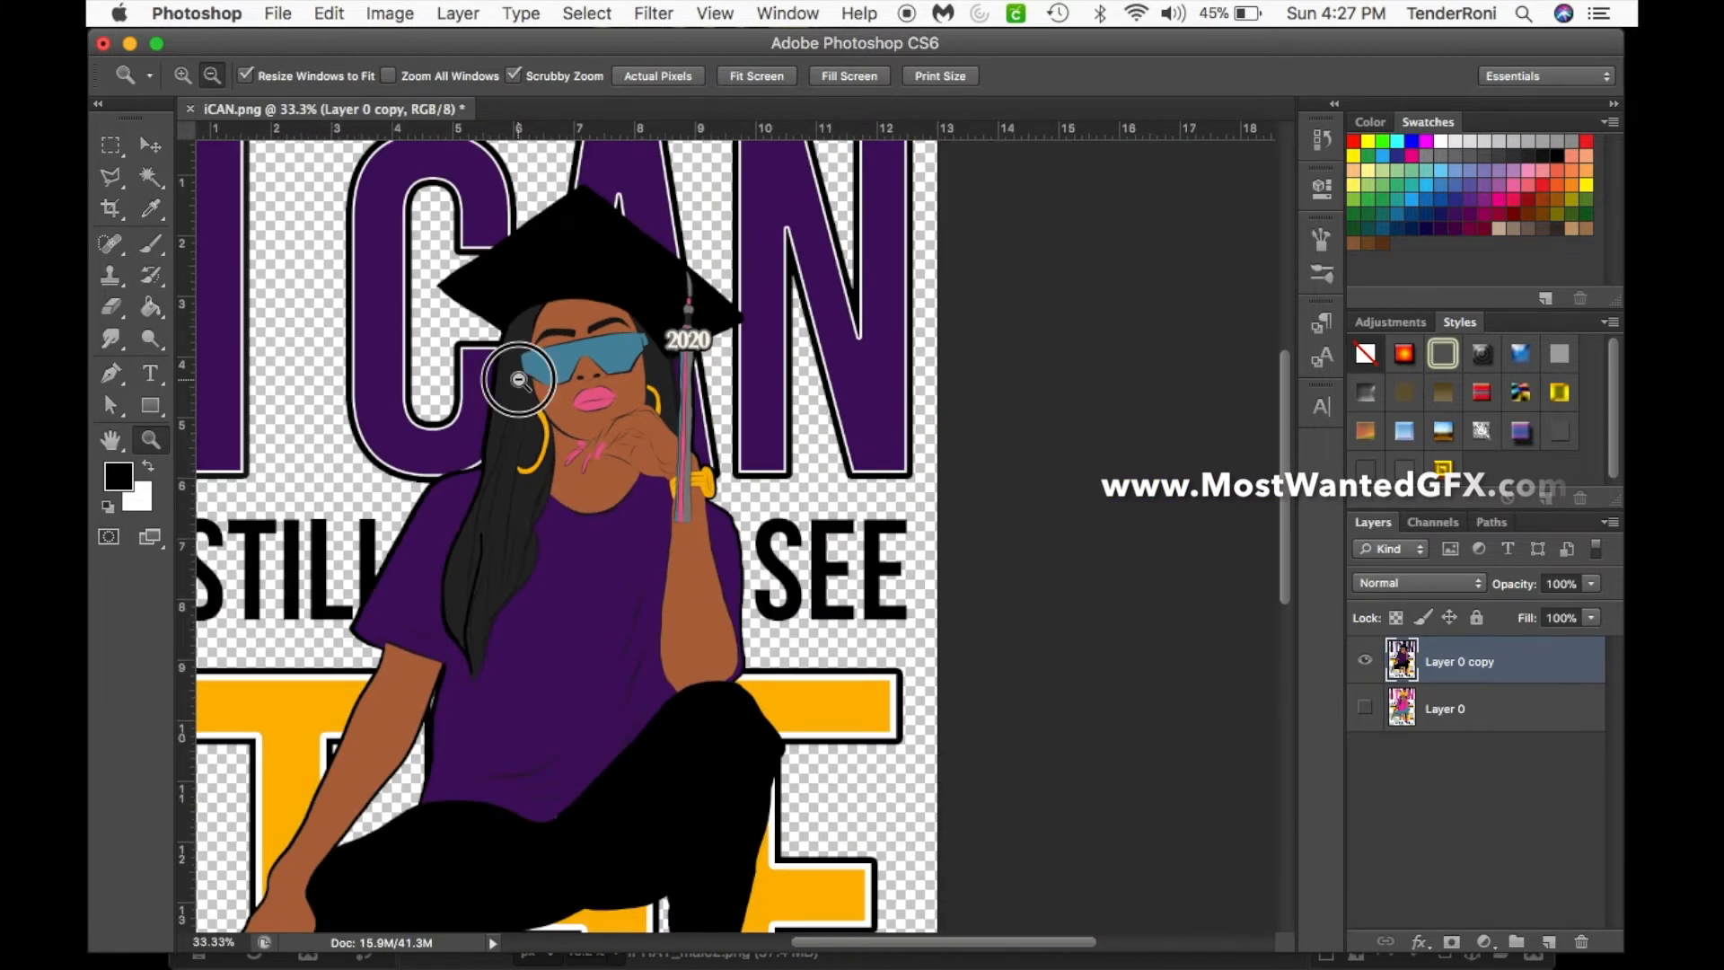
left_click(519, 380, "alt")
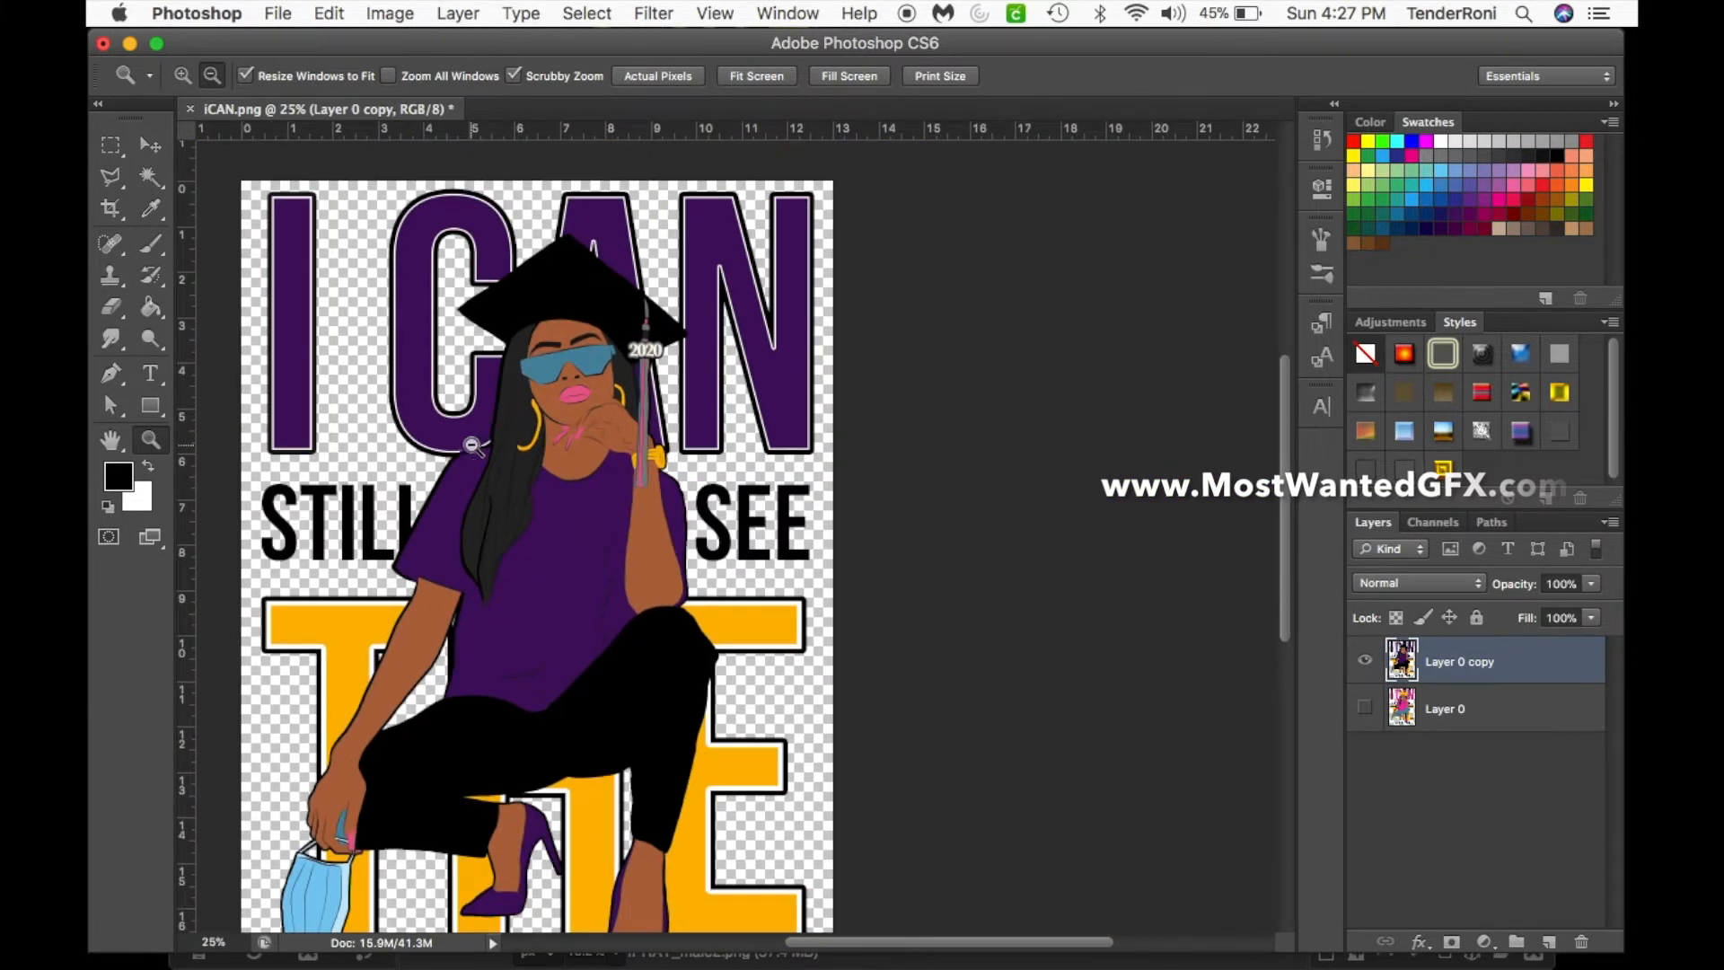
left_click(151, 308)
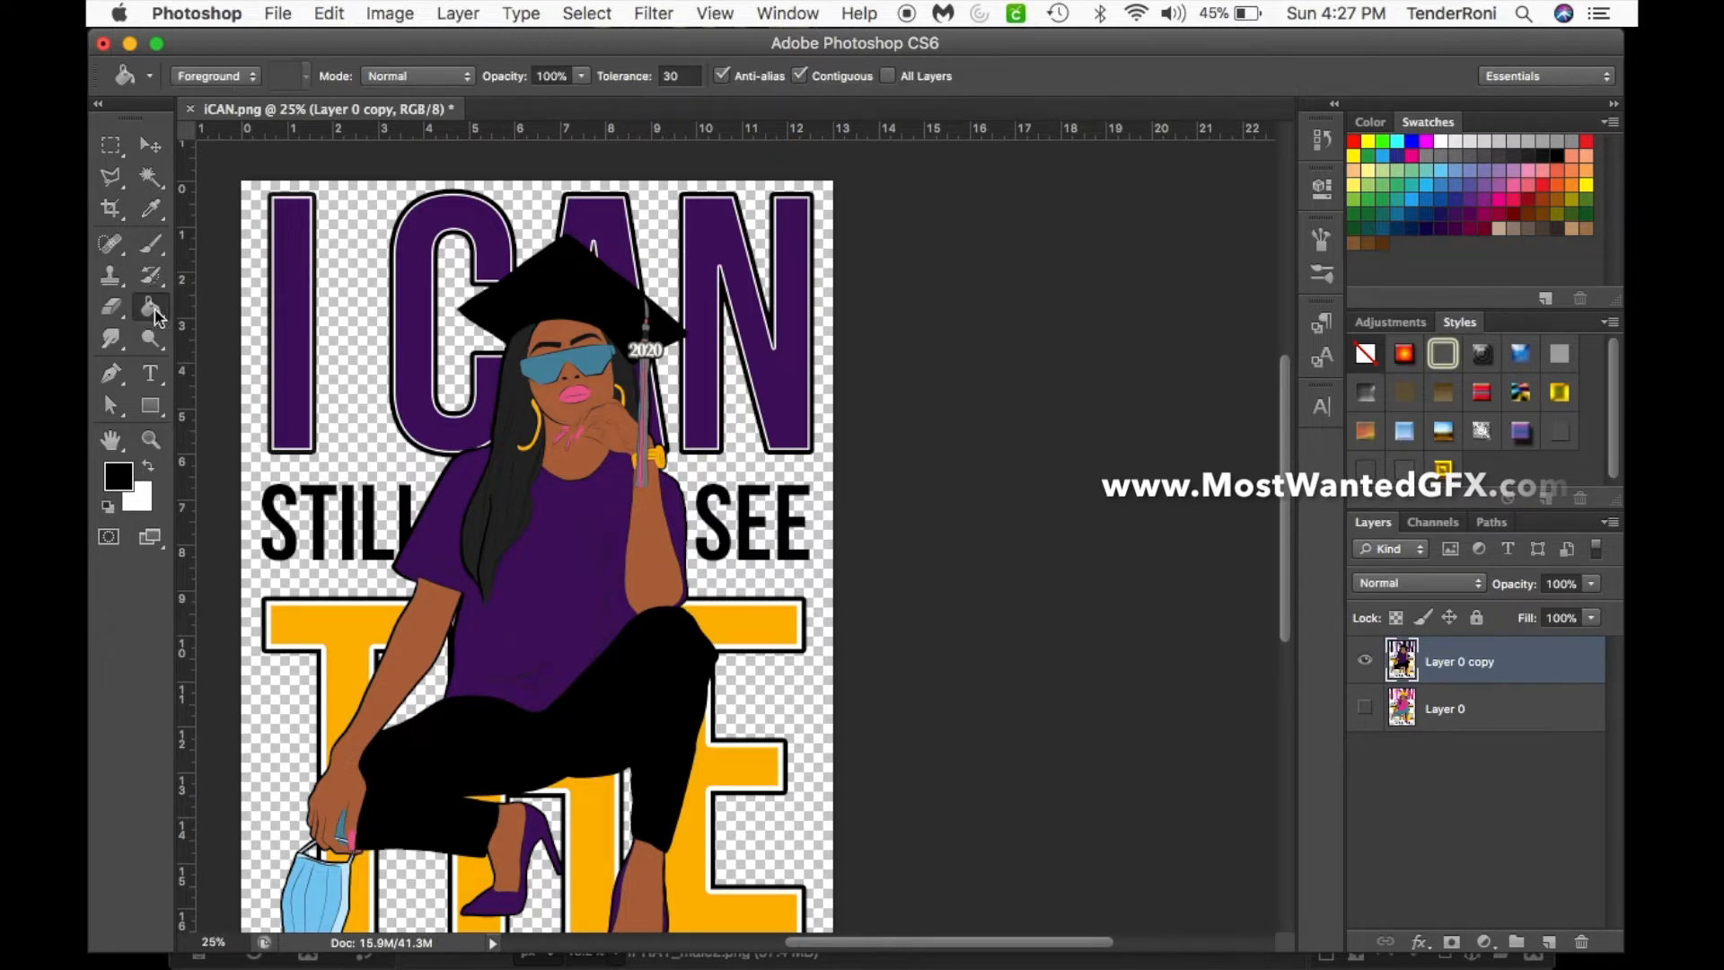
left_click(561, 366)
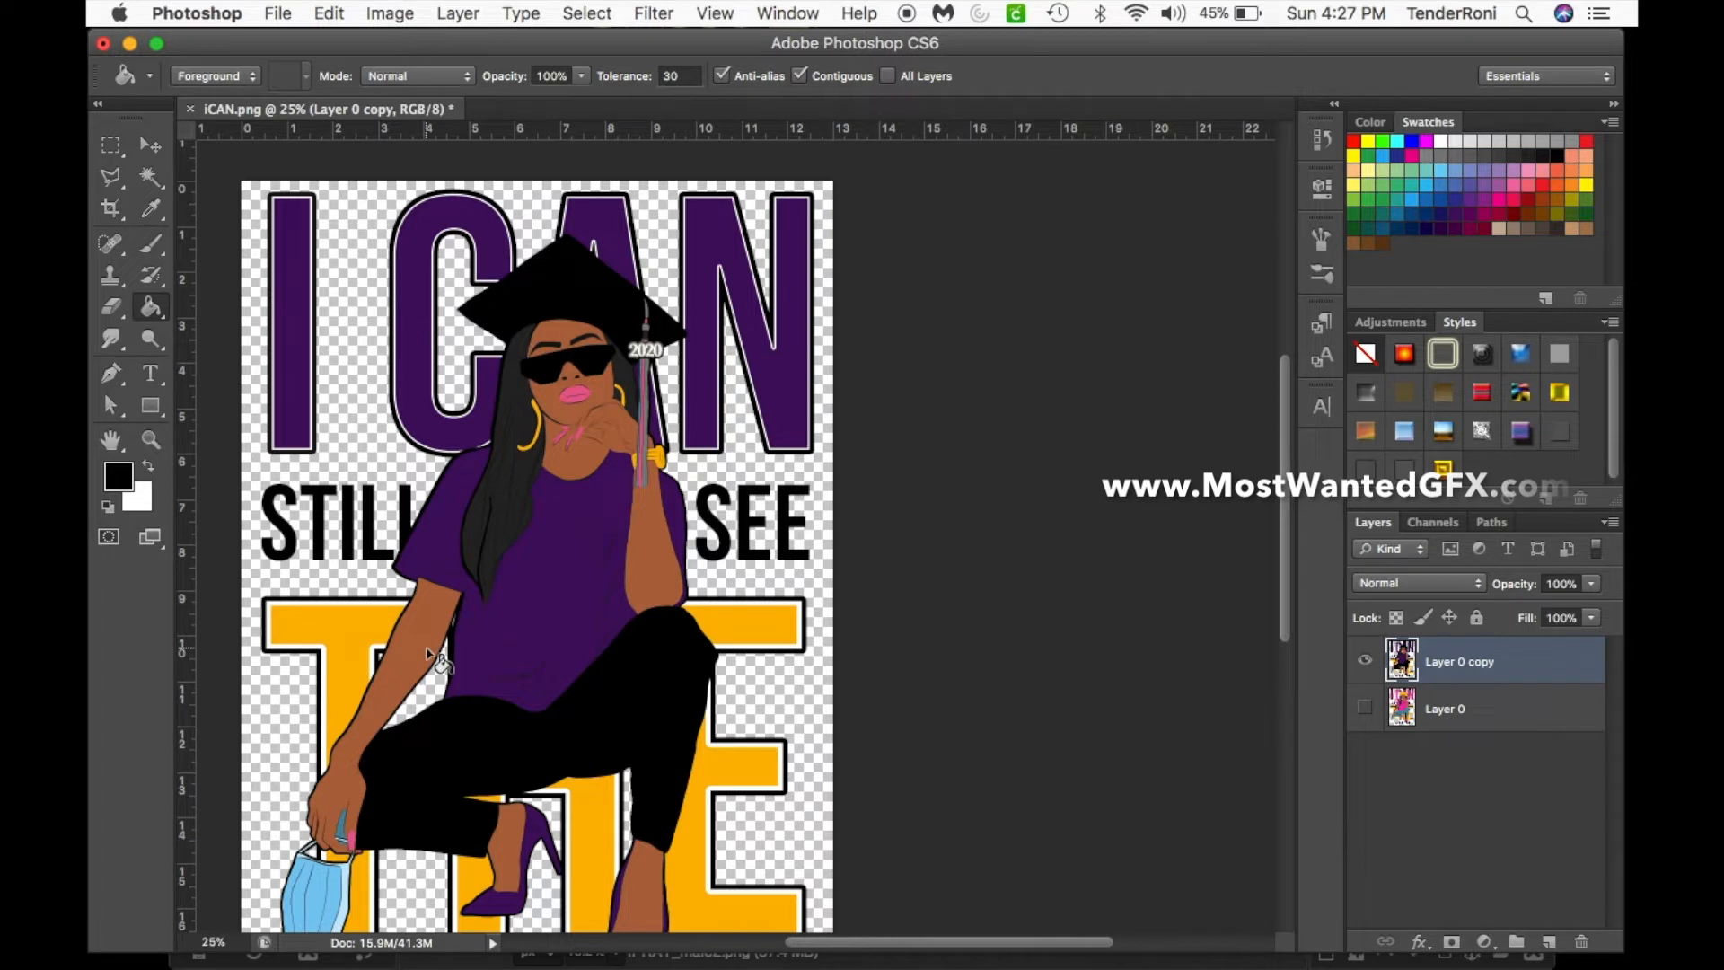
- Set the foreground colour to dark brown #382302 and fill the woman's hair with it
left_click(125, 480)
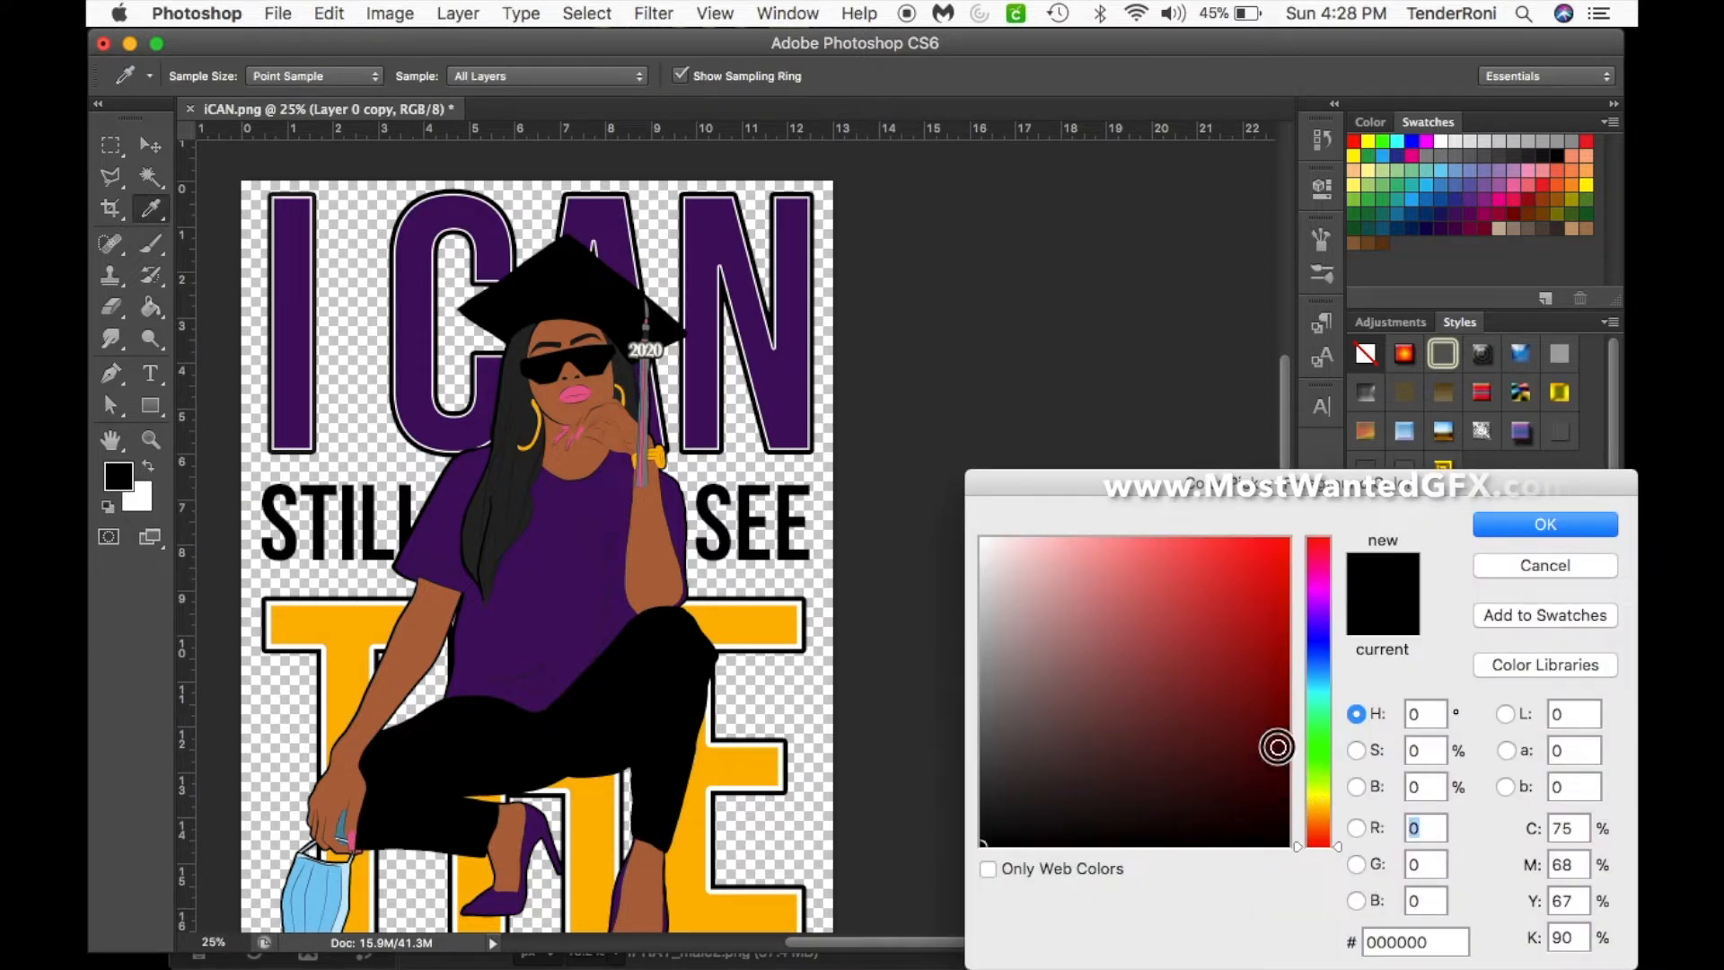
left_click(1260, 806)
left_click(1316, 814)
left_click_drag(1262, 805, 1288, 748)
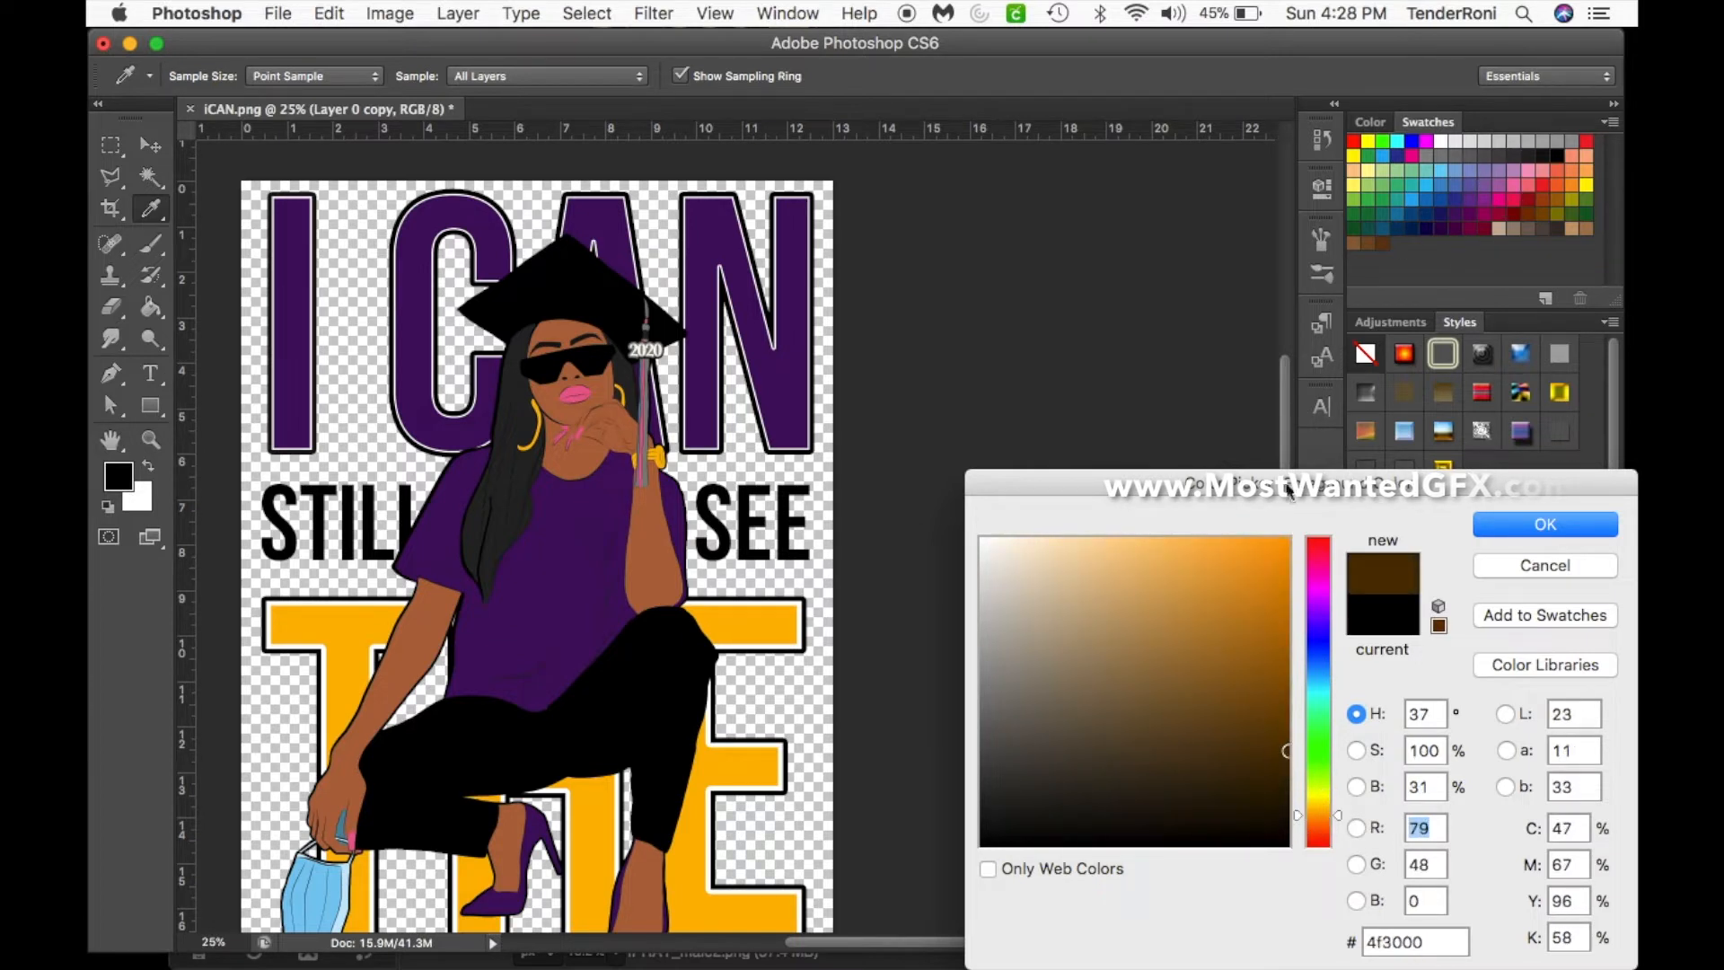
left_click_drag(1273, 786, 1278, 773)
left_click_drag(1277, 774, 1278, 778)
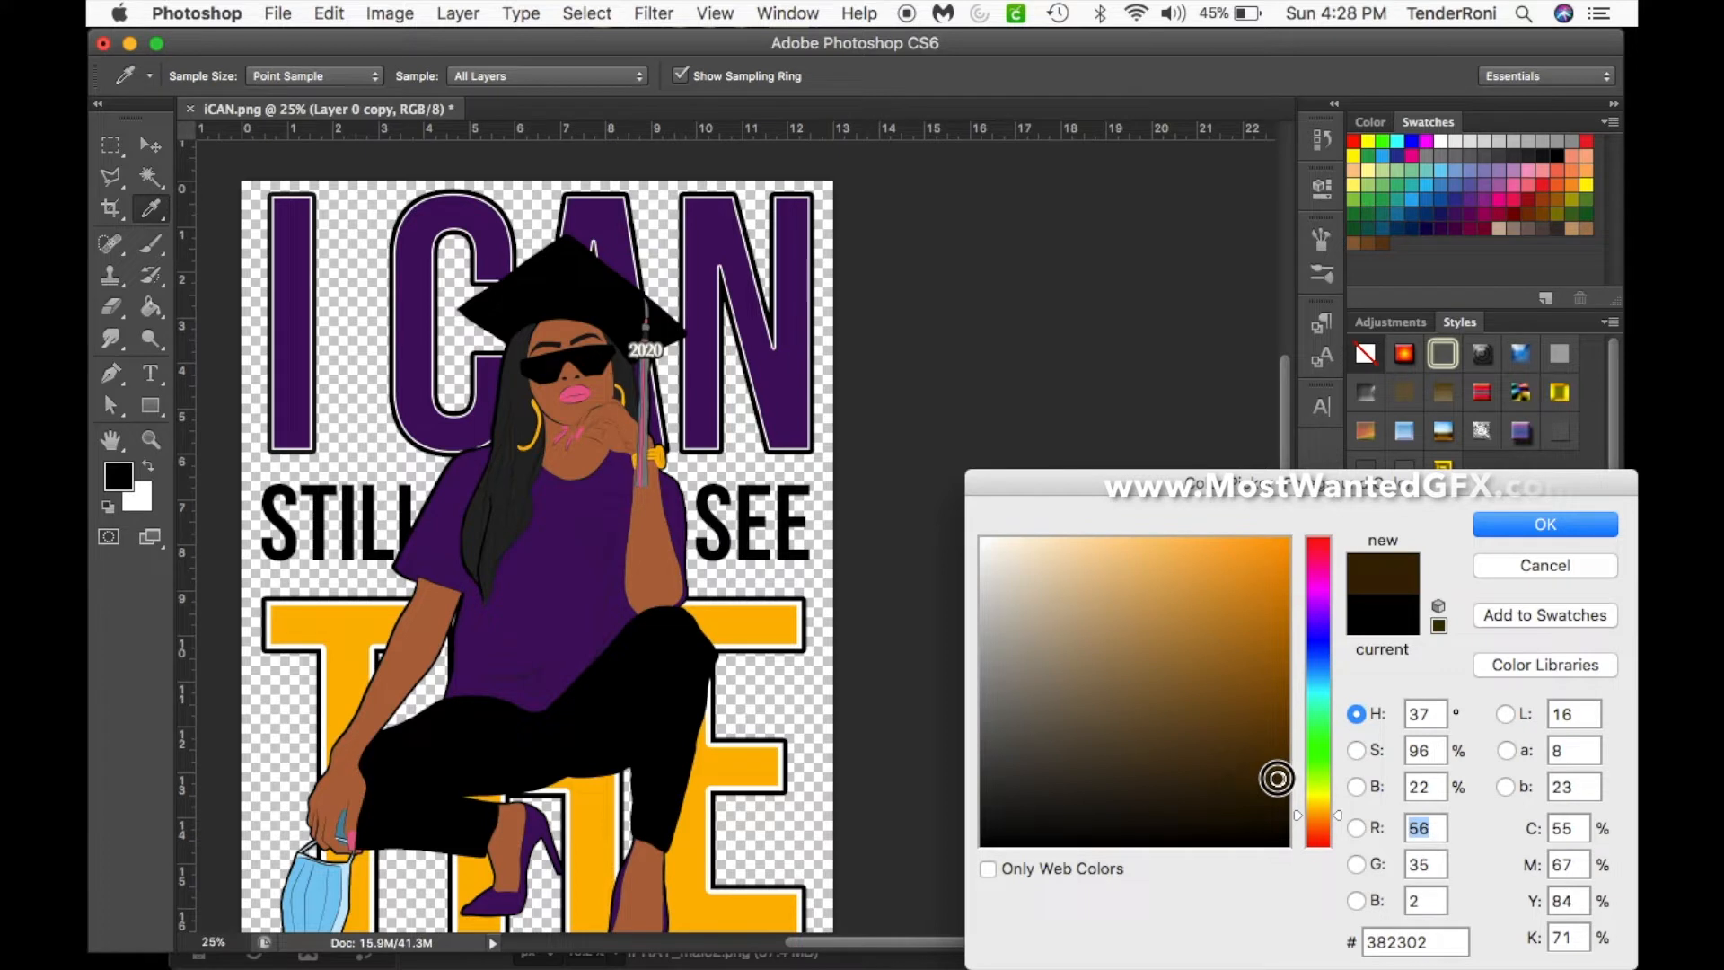
left_click(1544, 524)
key("g")
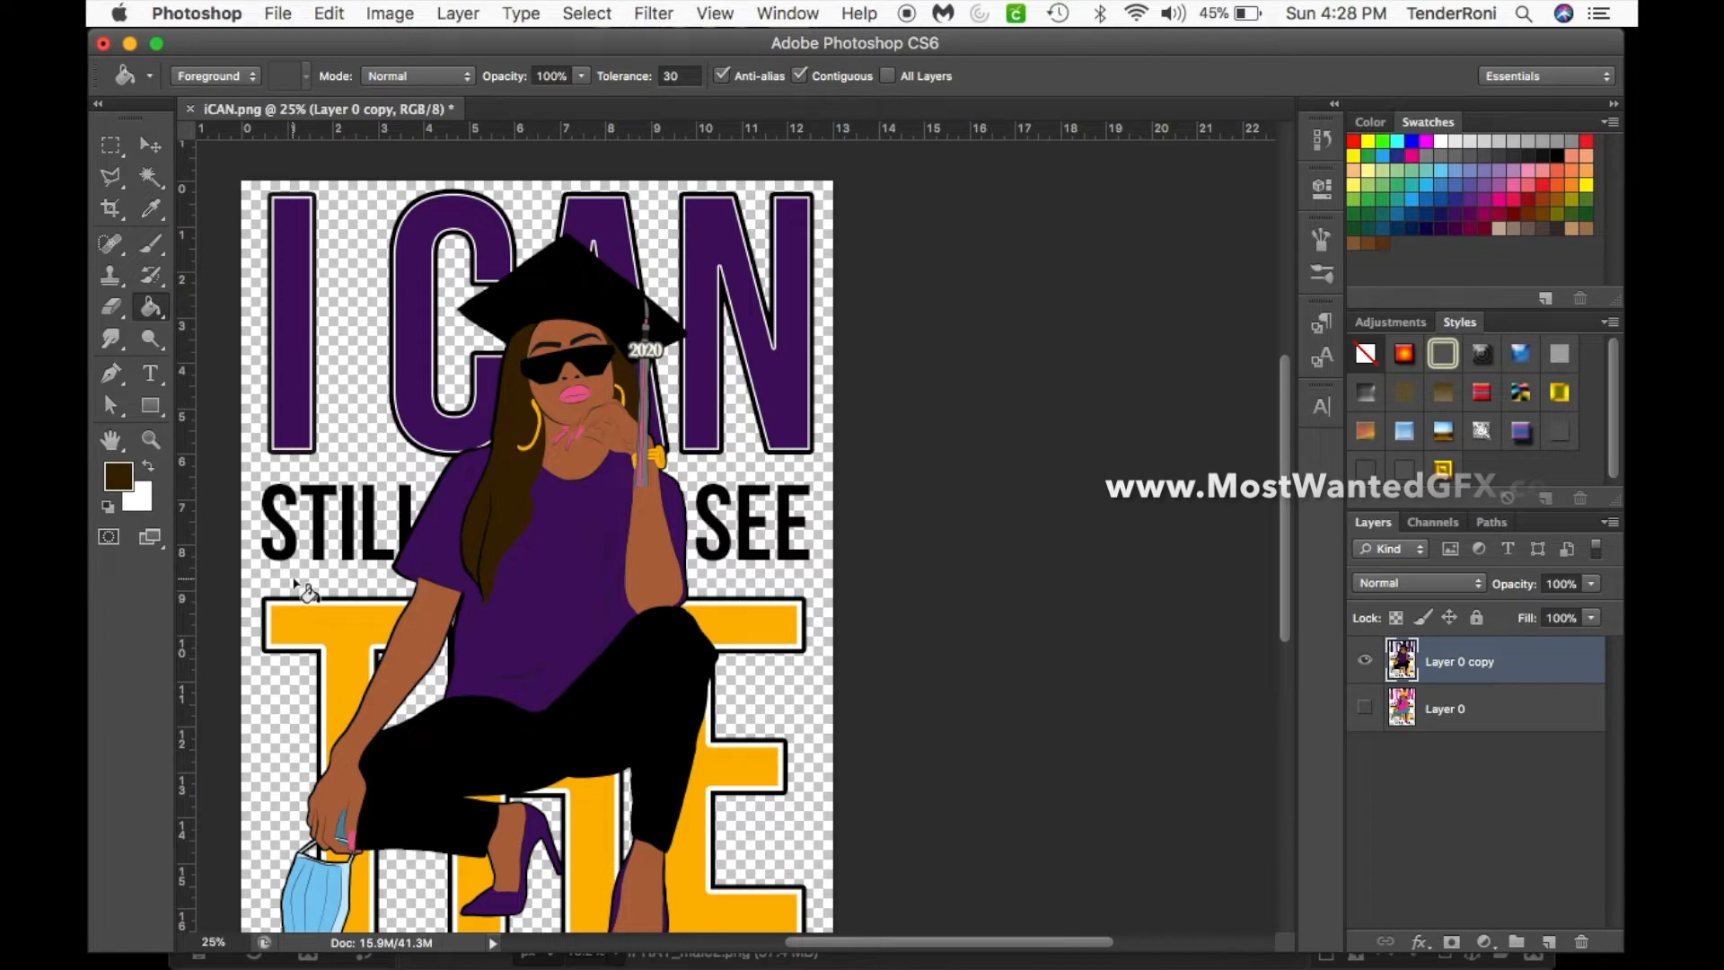
- Fill the letter T of "THE" with dark grey from the swatches, including the small areas around the lowered hand's fingers
left_click(1493, 153)
left_click(111, 440)
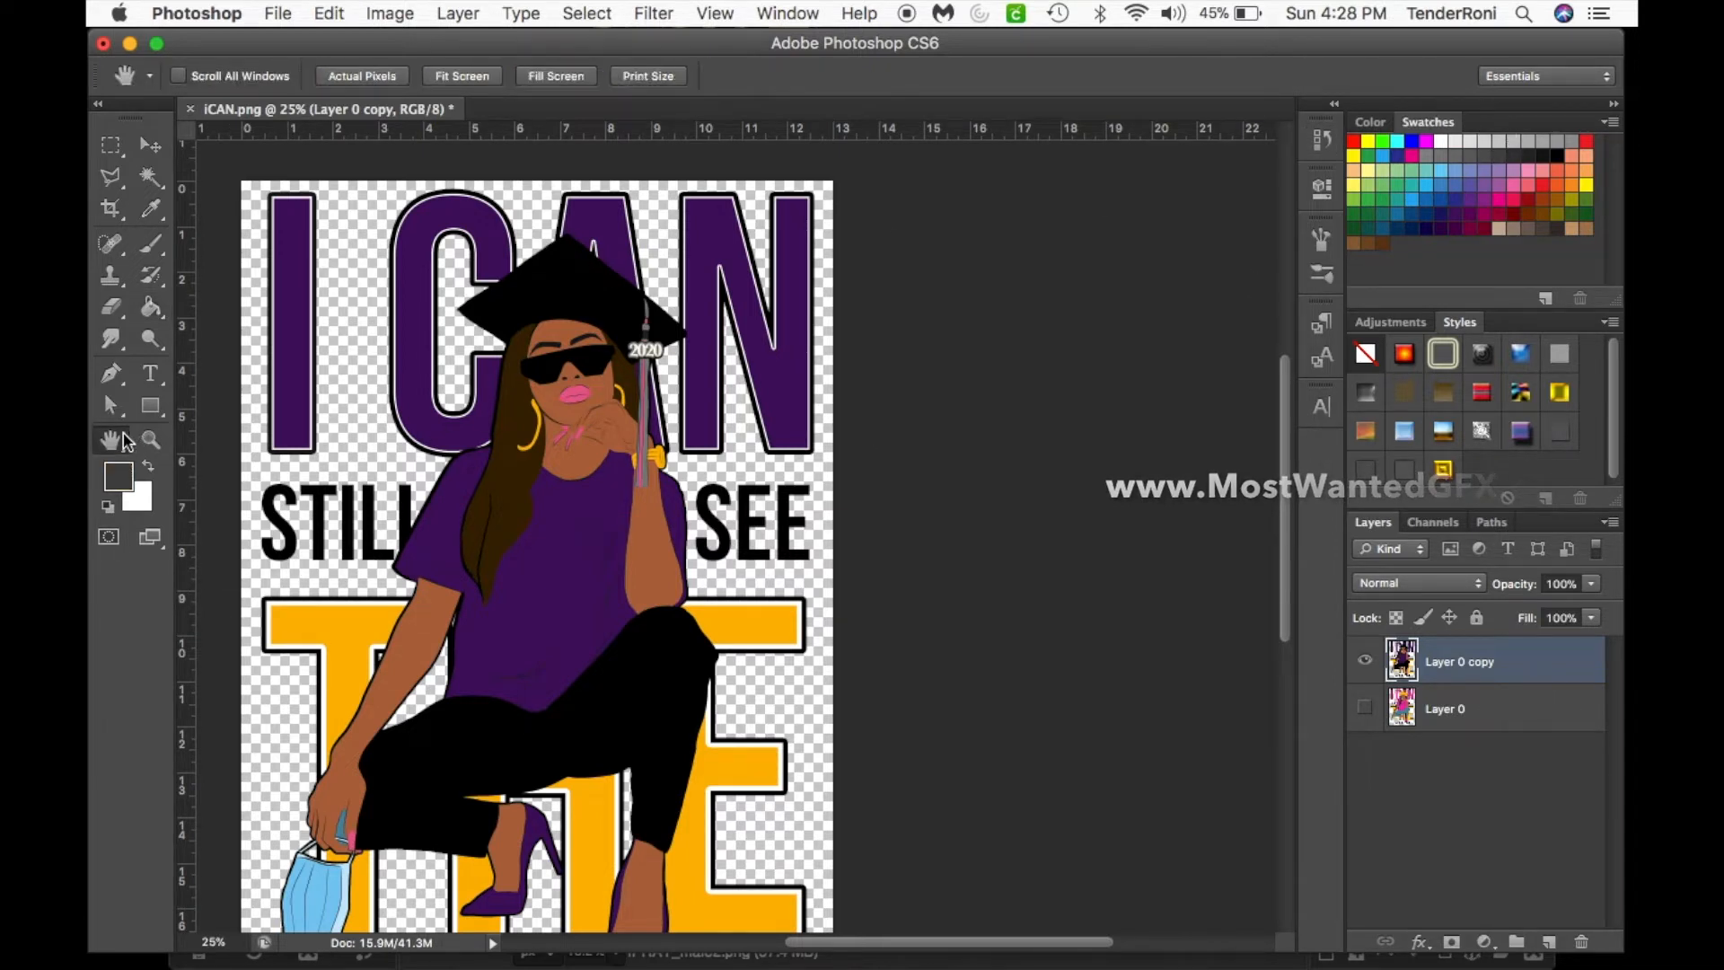
left_click_drag(596, 685, 746, 617)
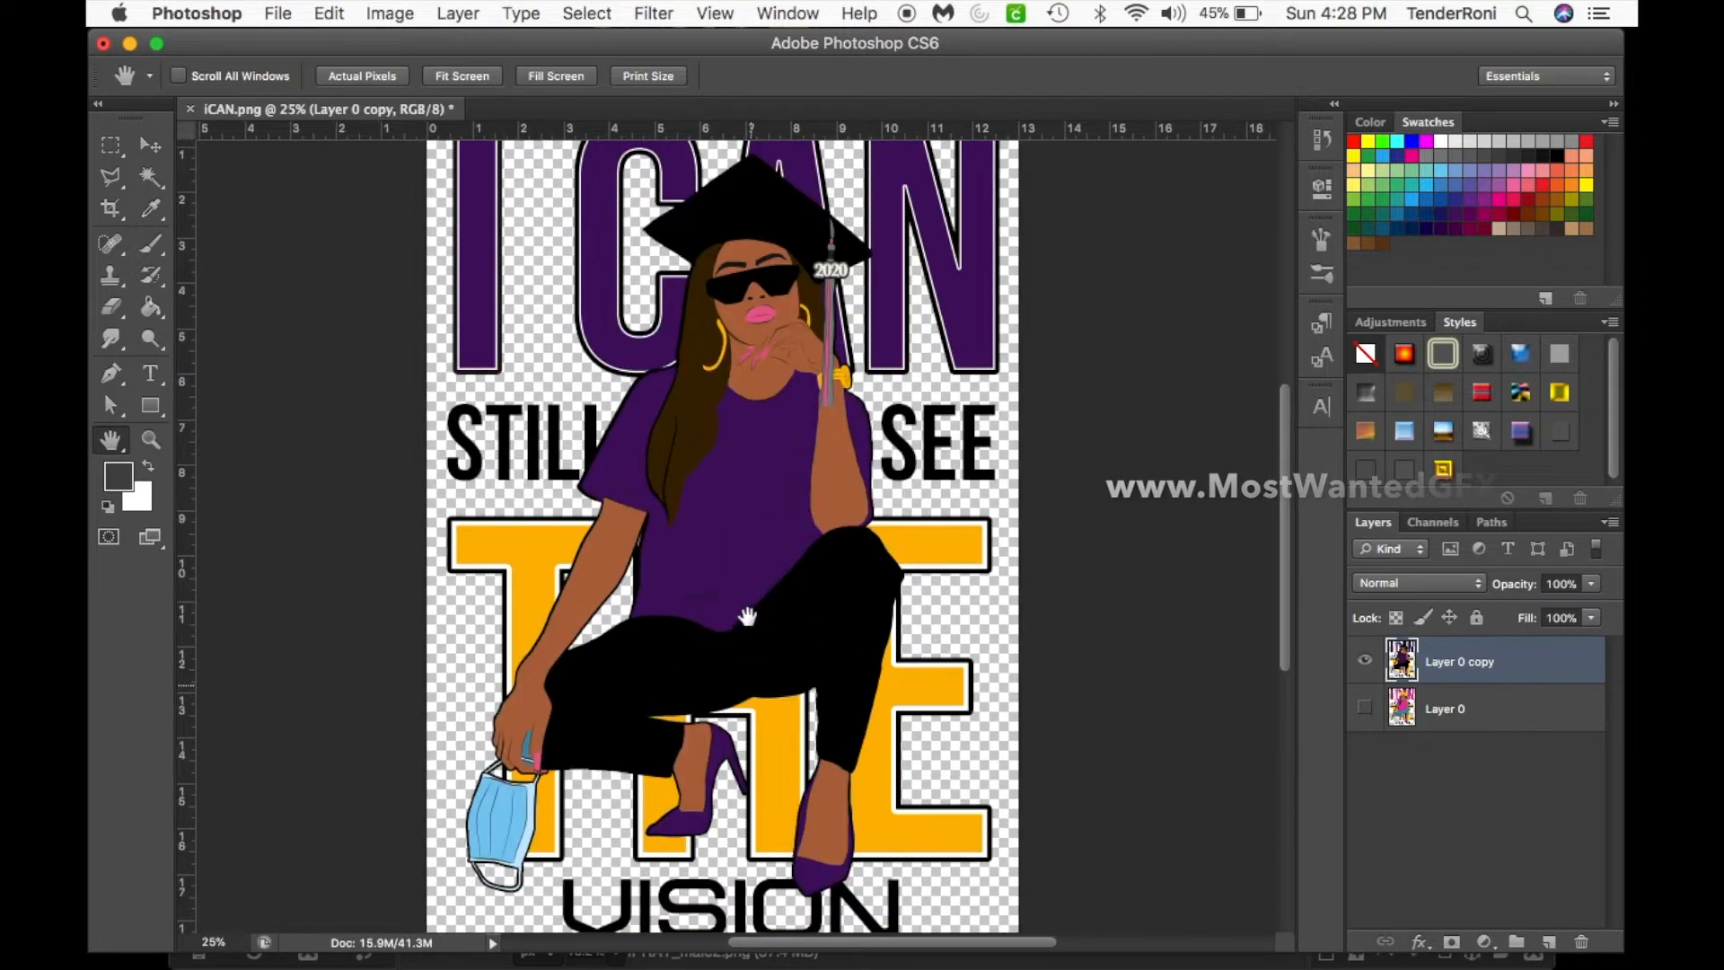
left_click(151, 307)
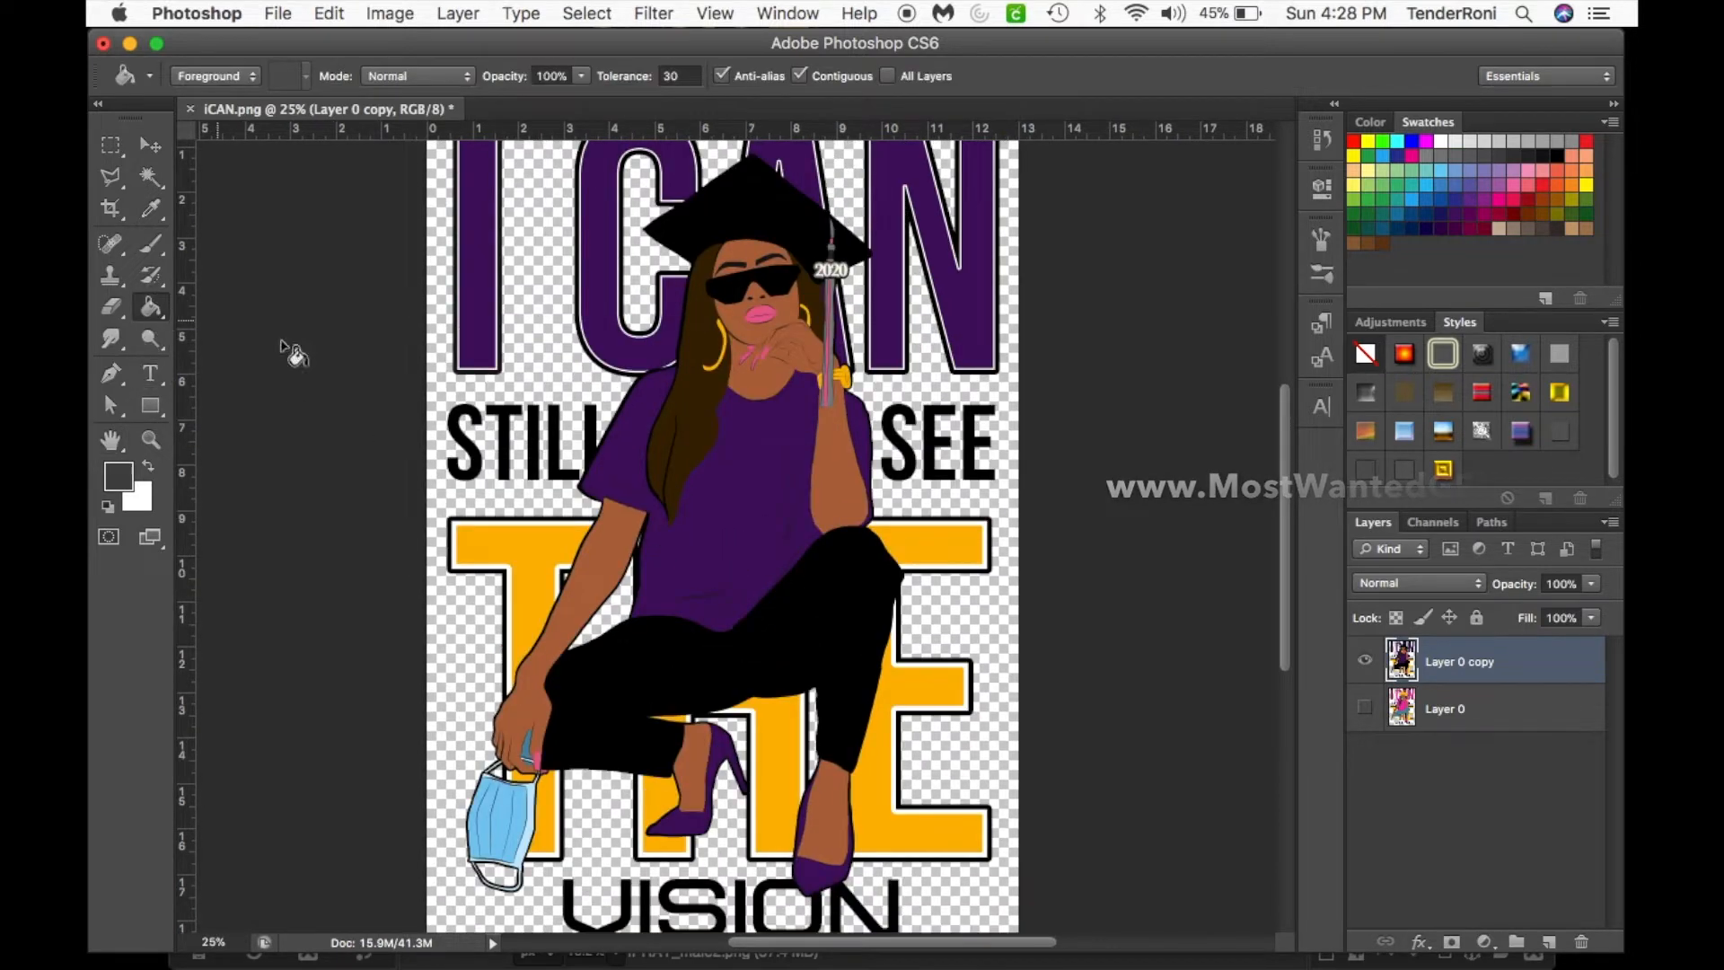
left_click(536, 550)
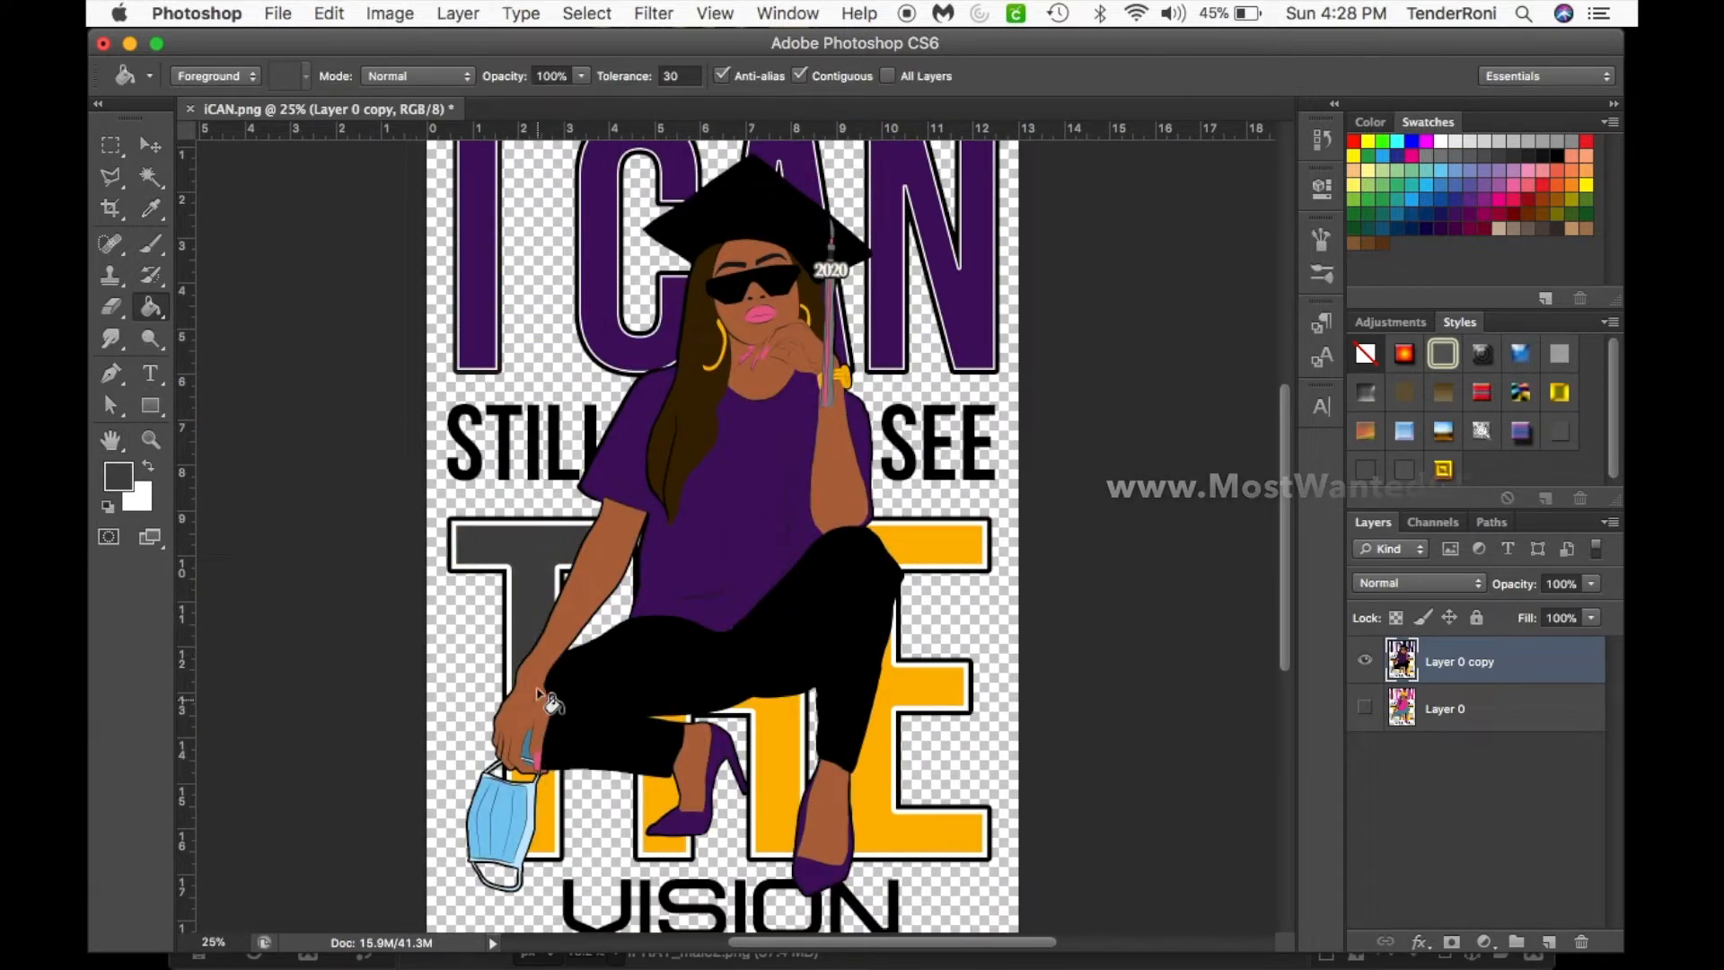
left_click(543, 792)
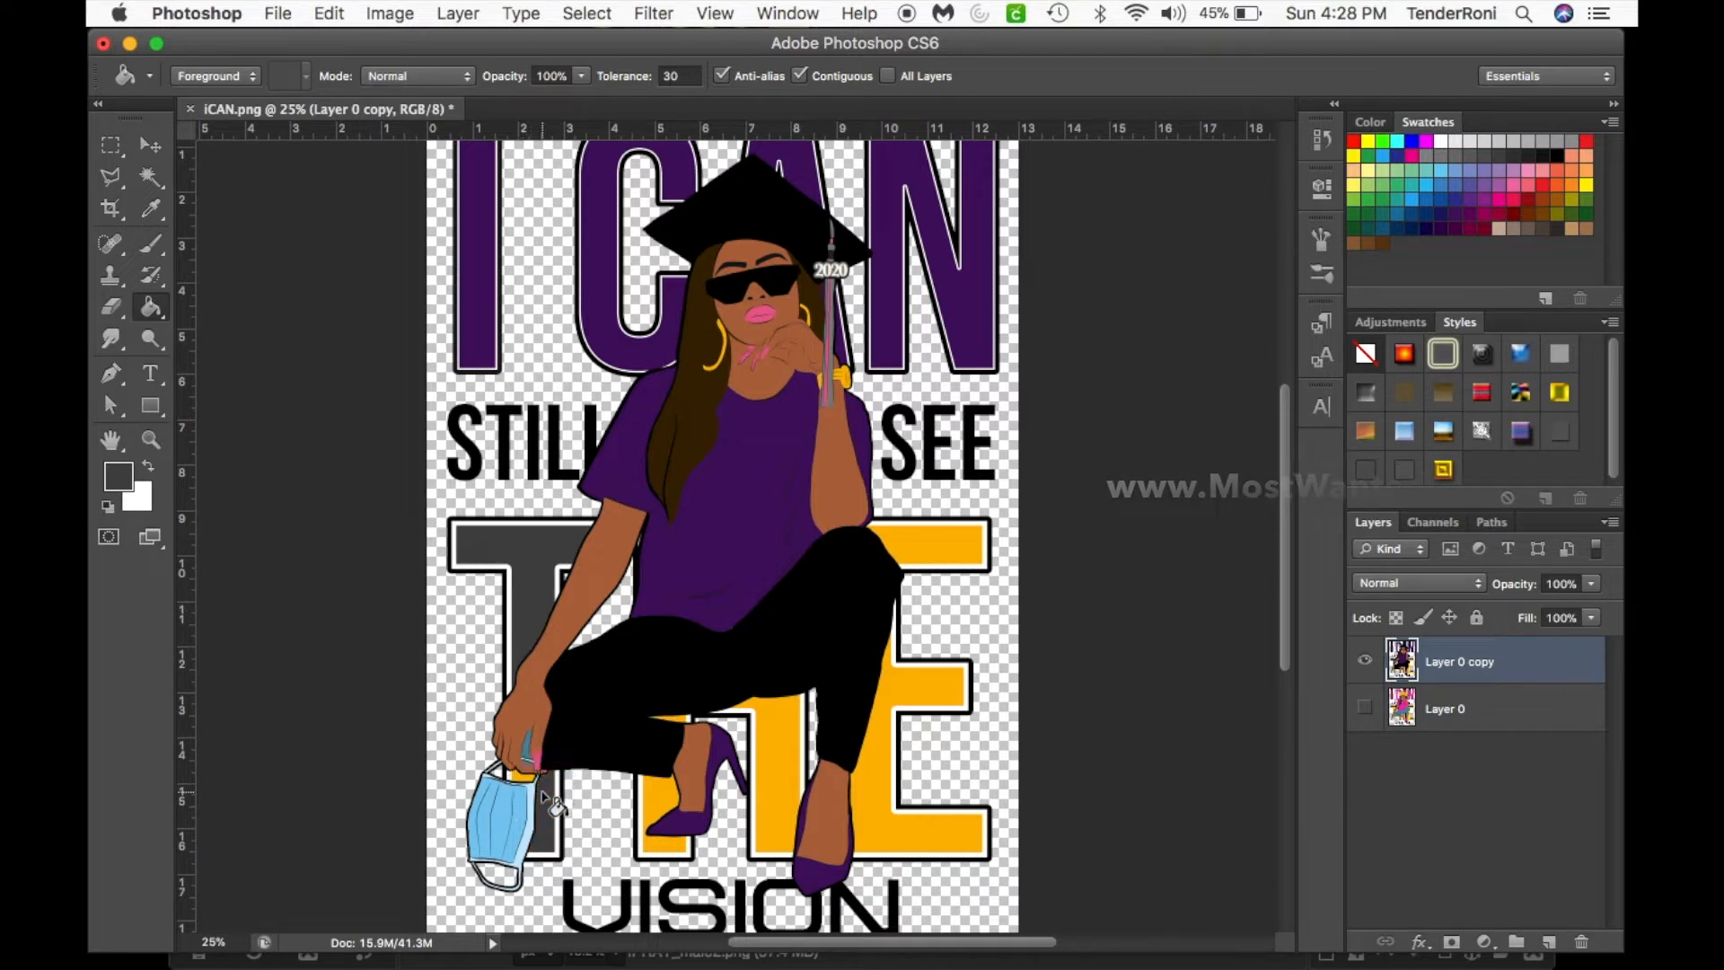
left_click(525, 779)
left_click(528, 753)
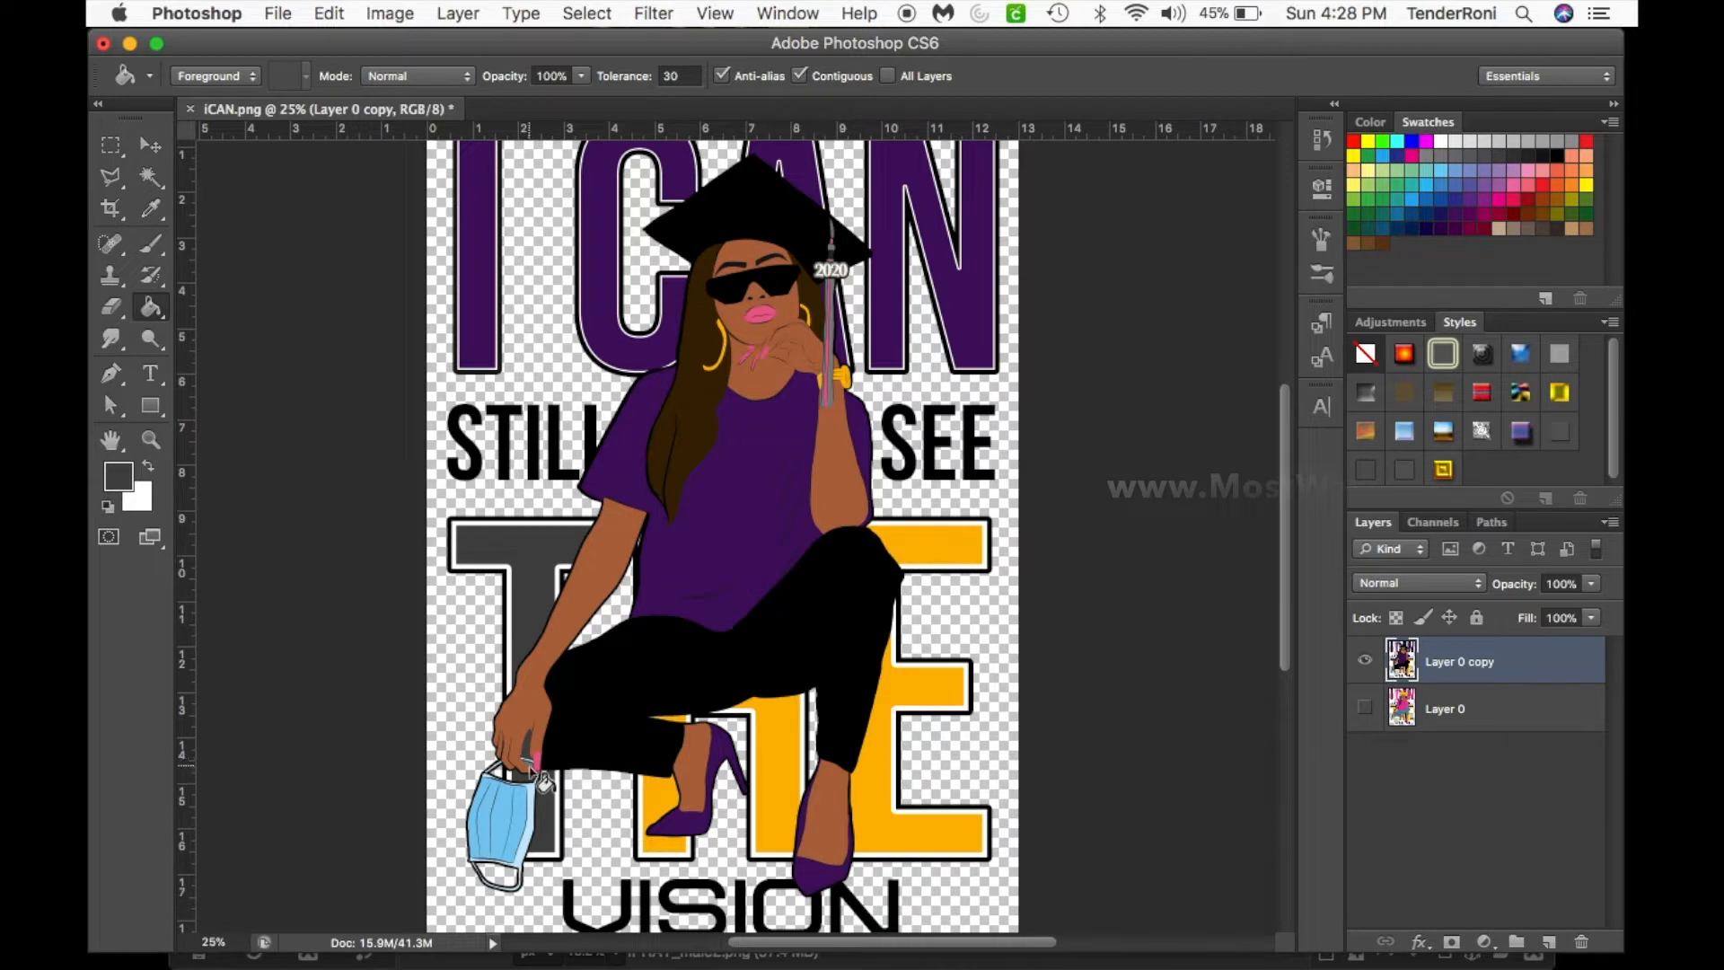
left_click(532, 765)
- Fill all separate yellow parts of the letters H and E in "THE" with dark grey
left_click(658, 813)
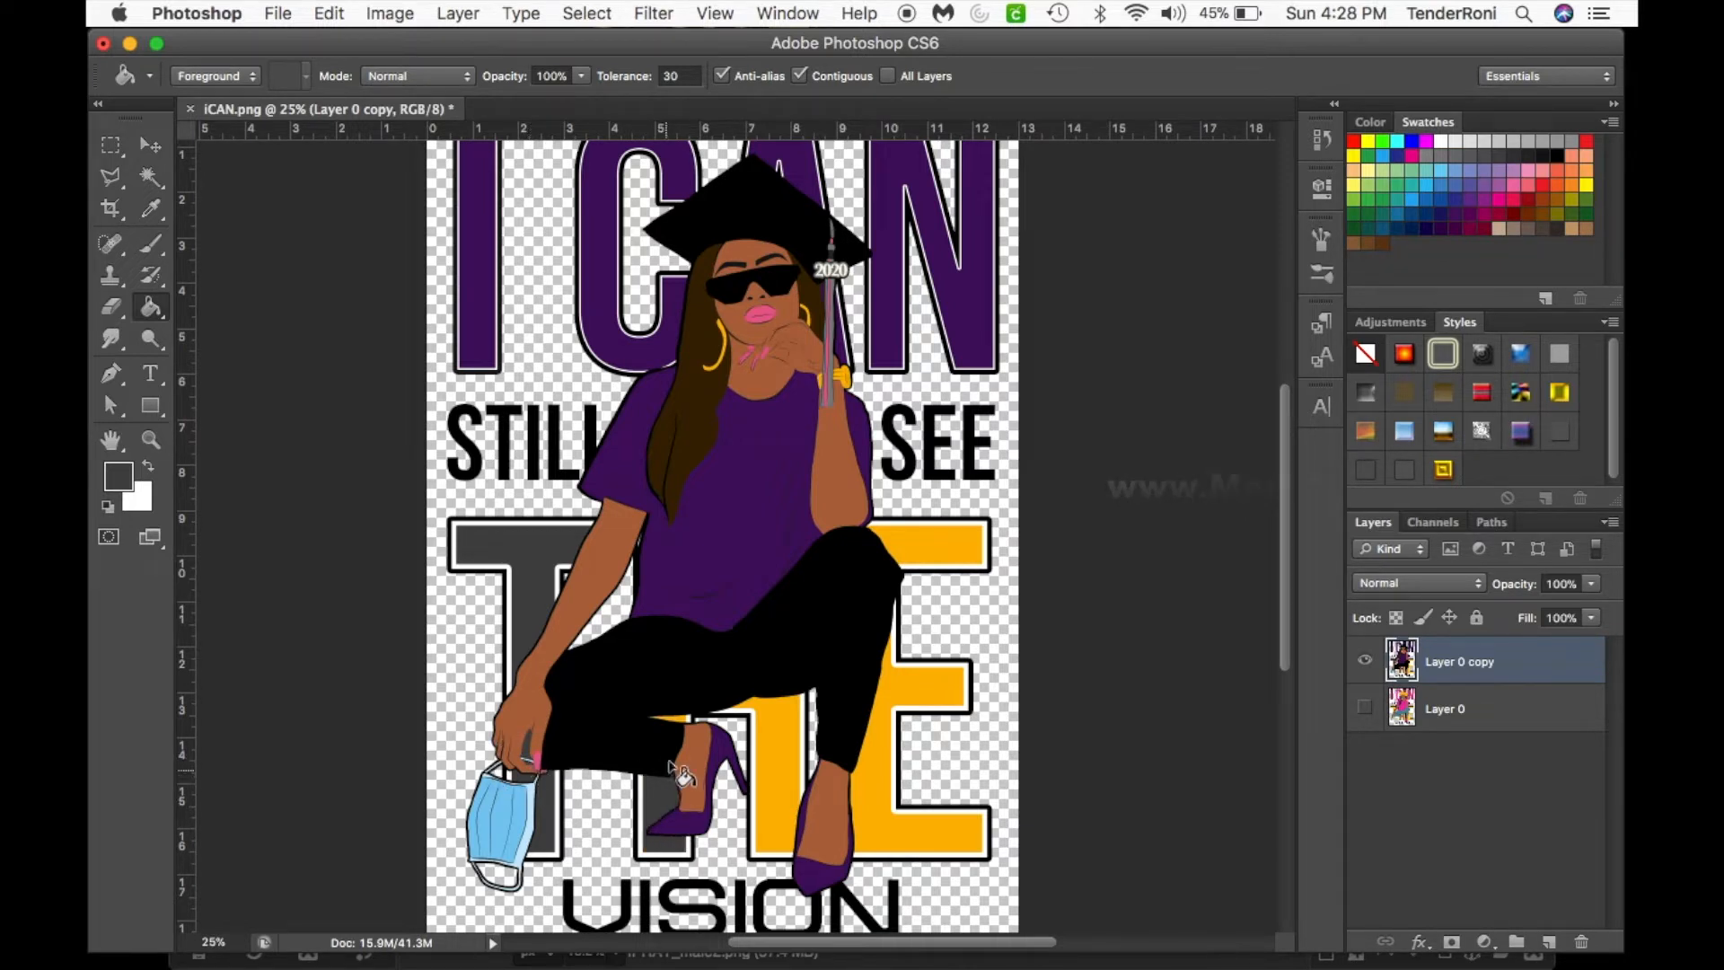
left_click(692, 723)
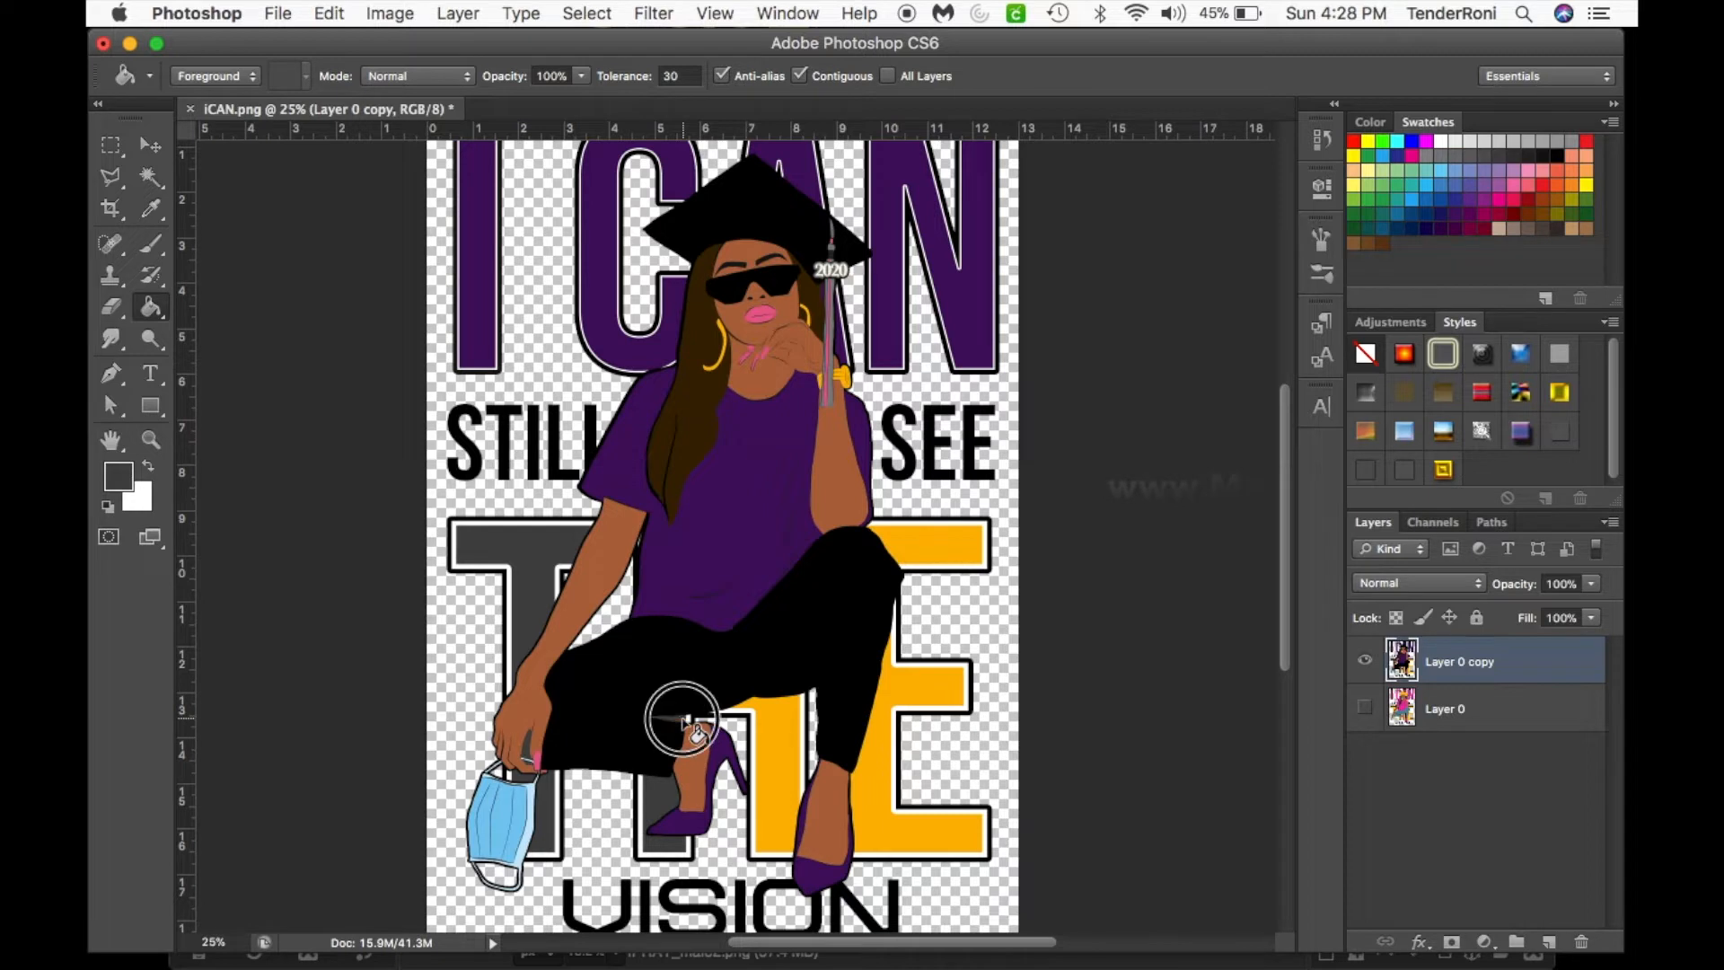
left_click(790, 727)
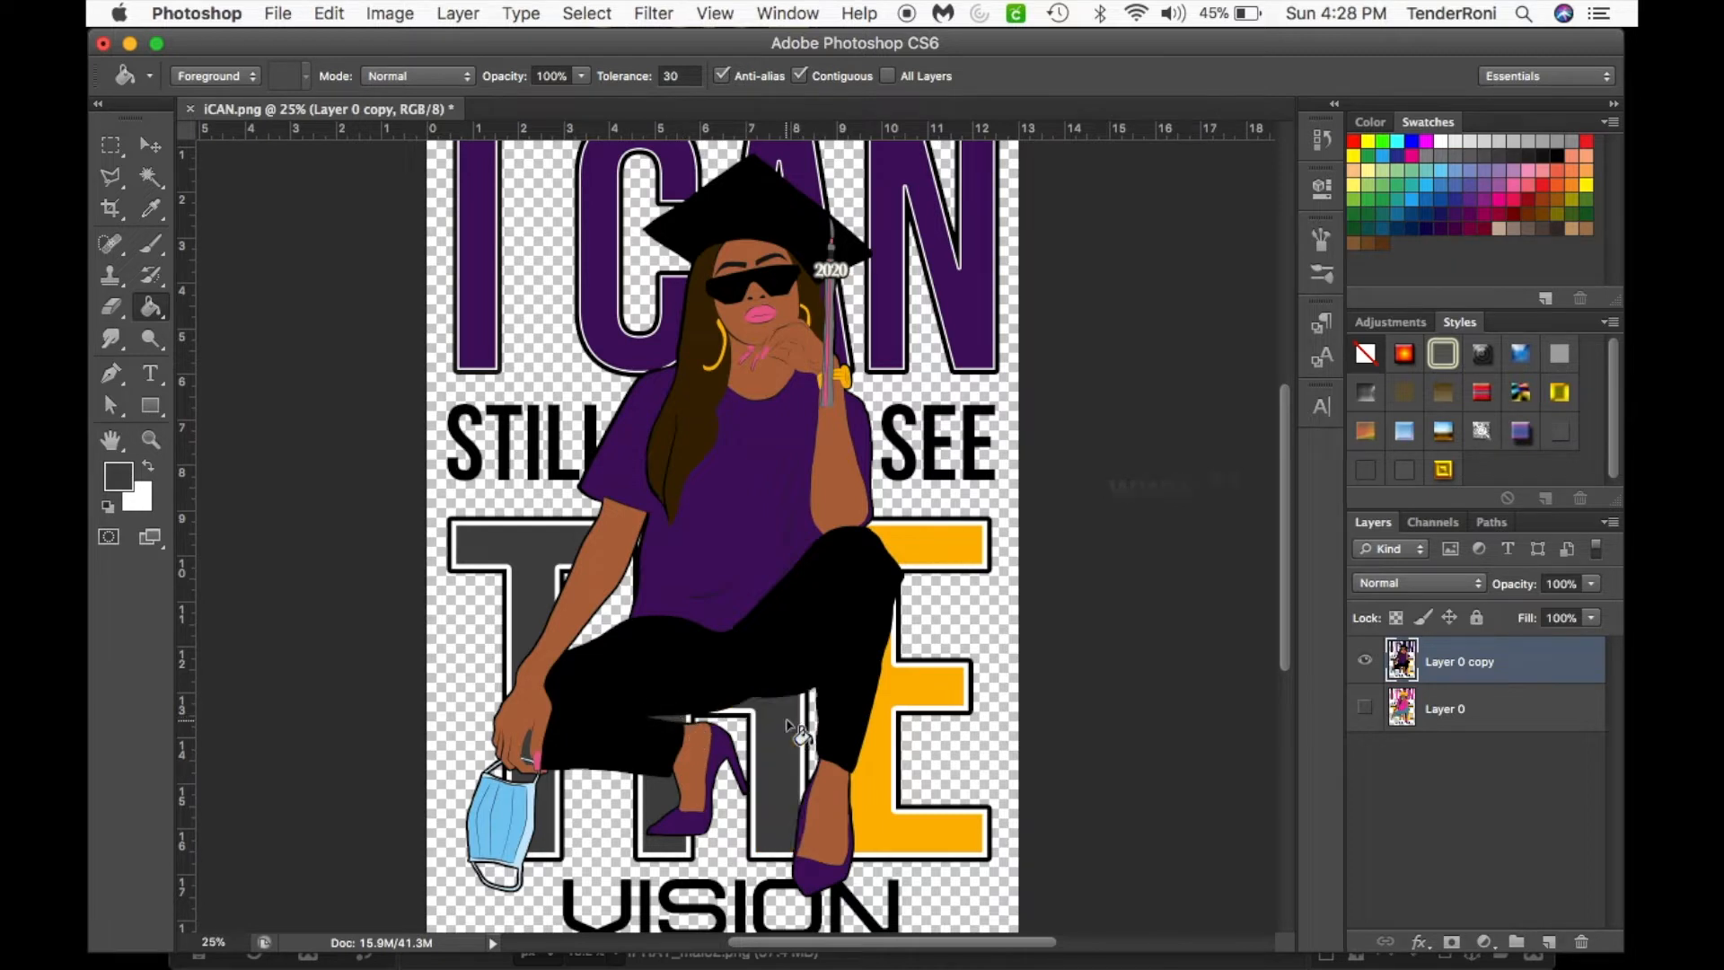
left_click(924, 556)
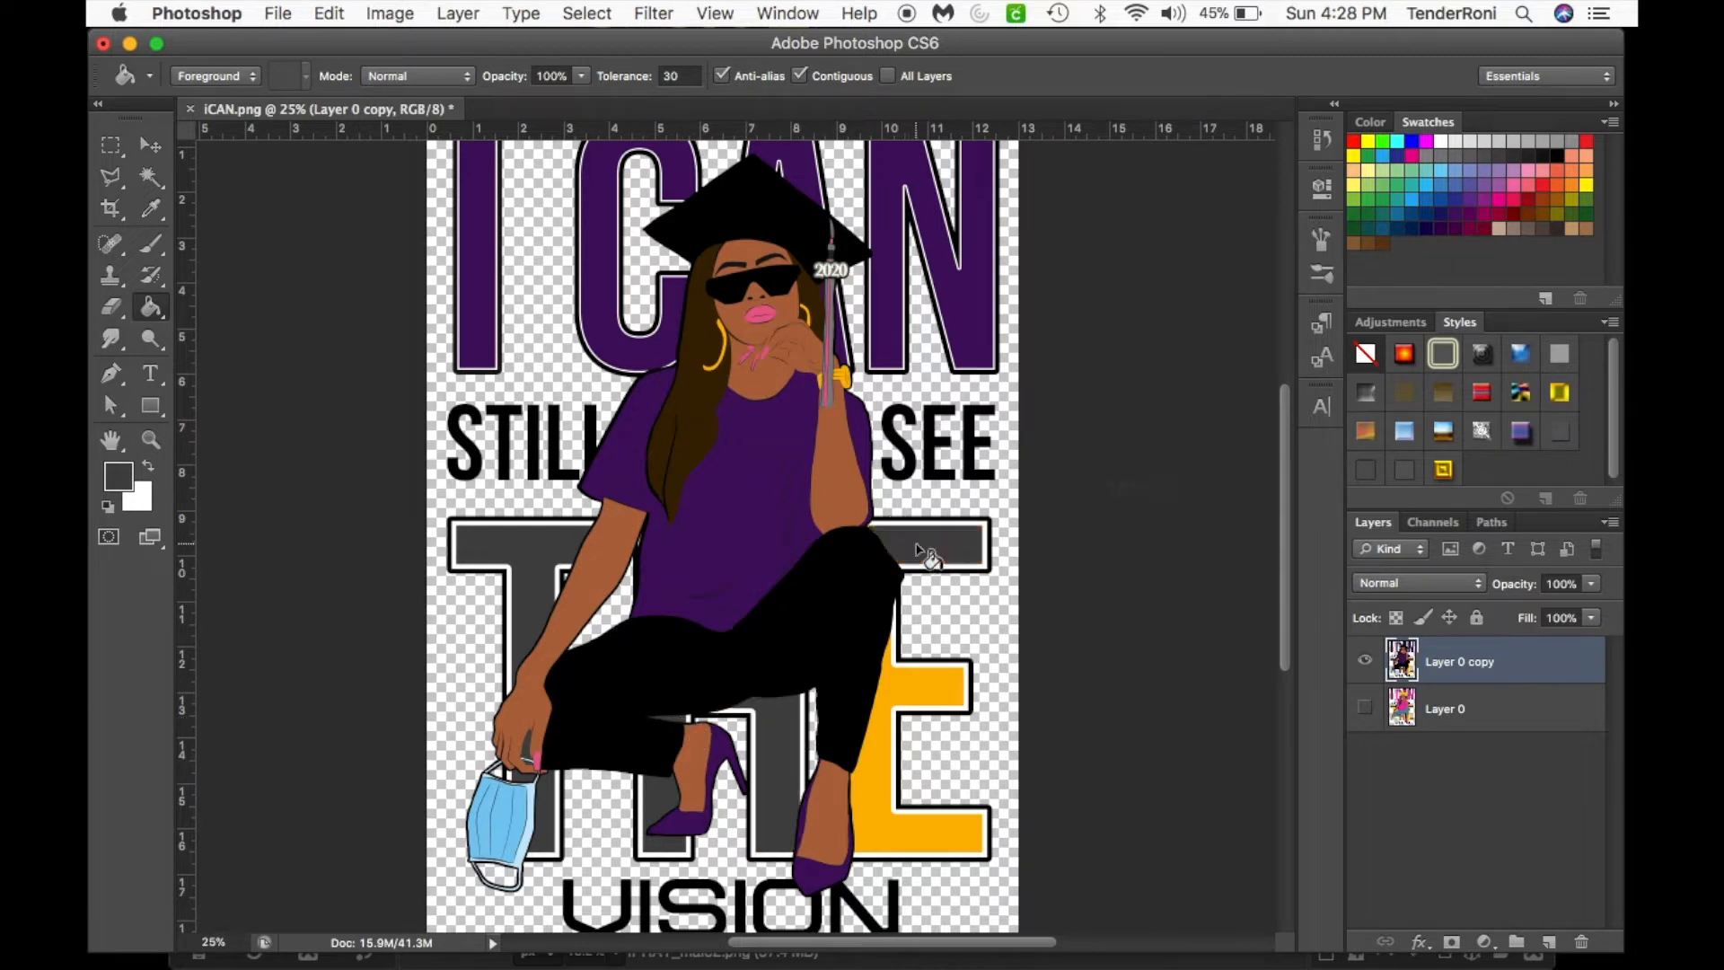
left_click(894, 692)
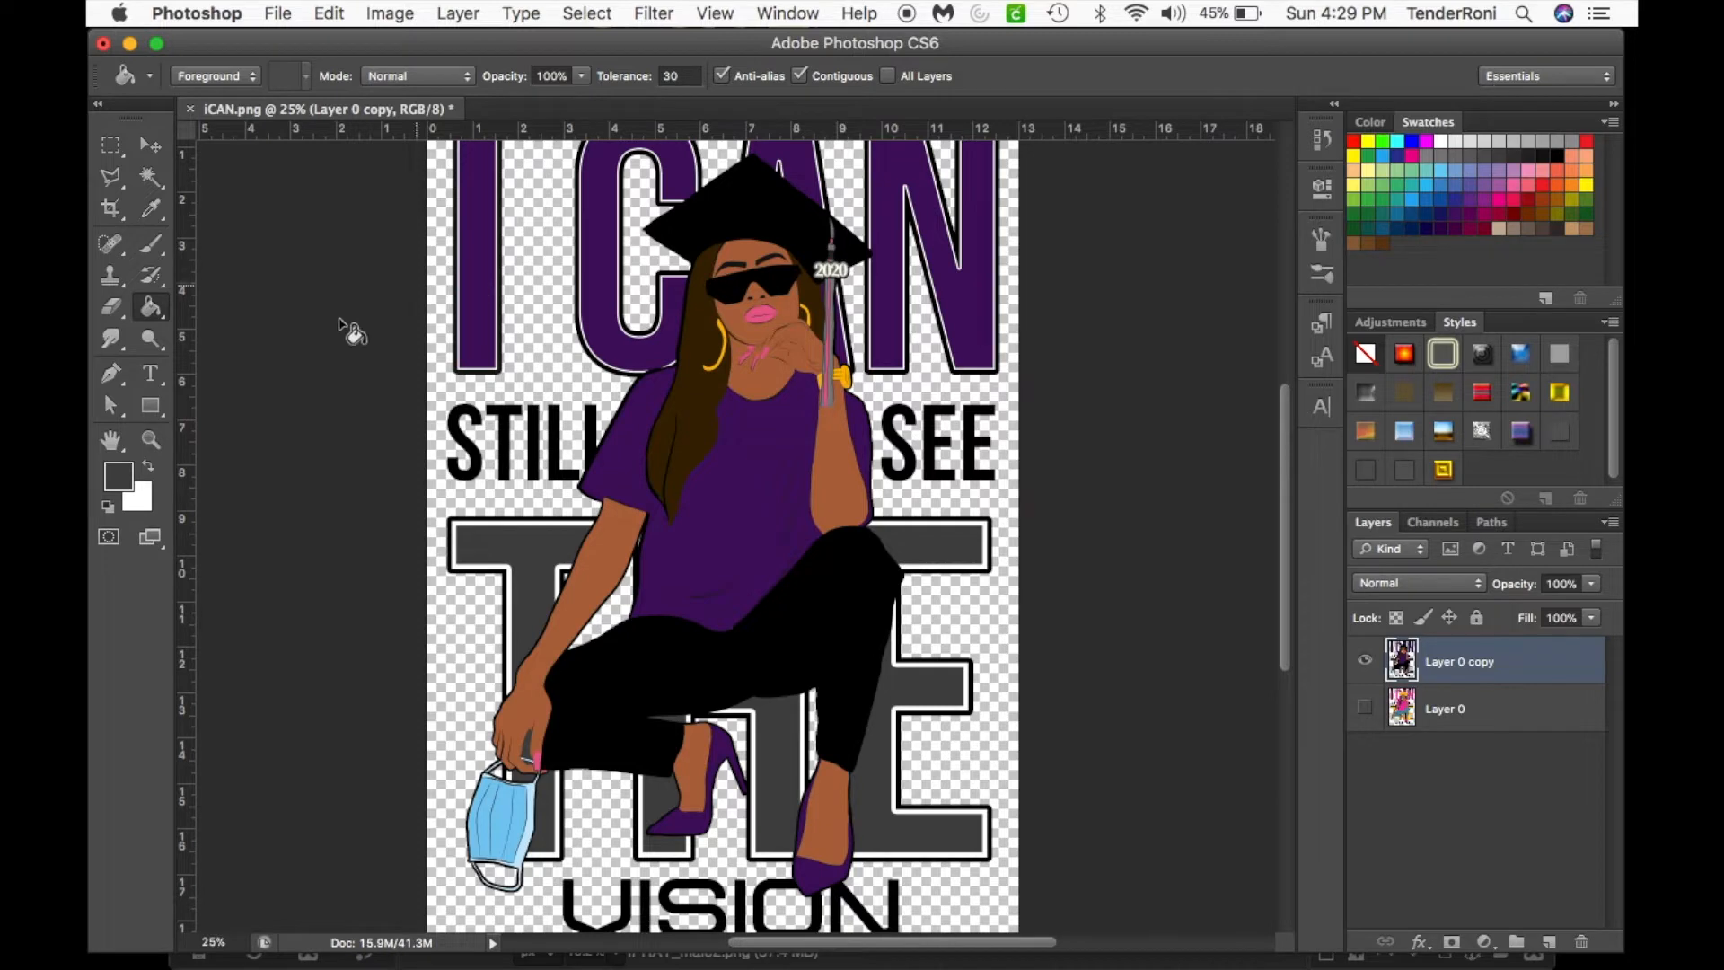
- Sample the dark purple of the letter N in "CAN" as the foreground colour for the tassel
left_click(151, 439)
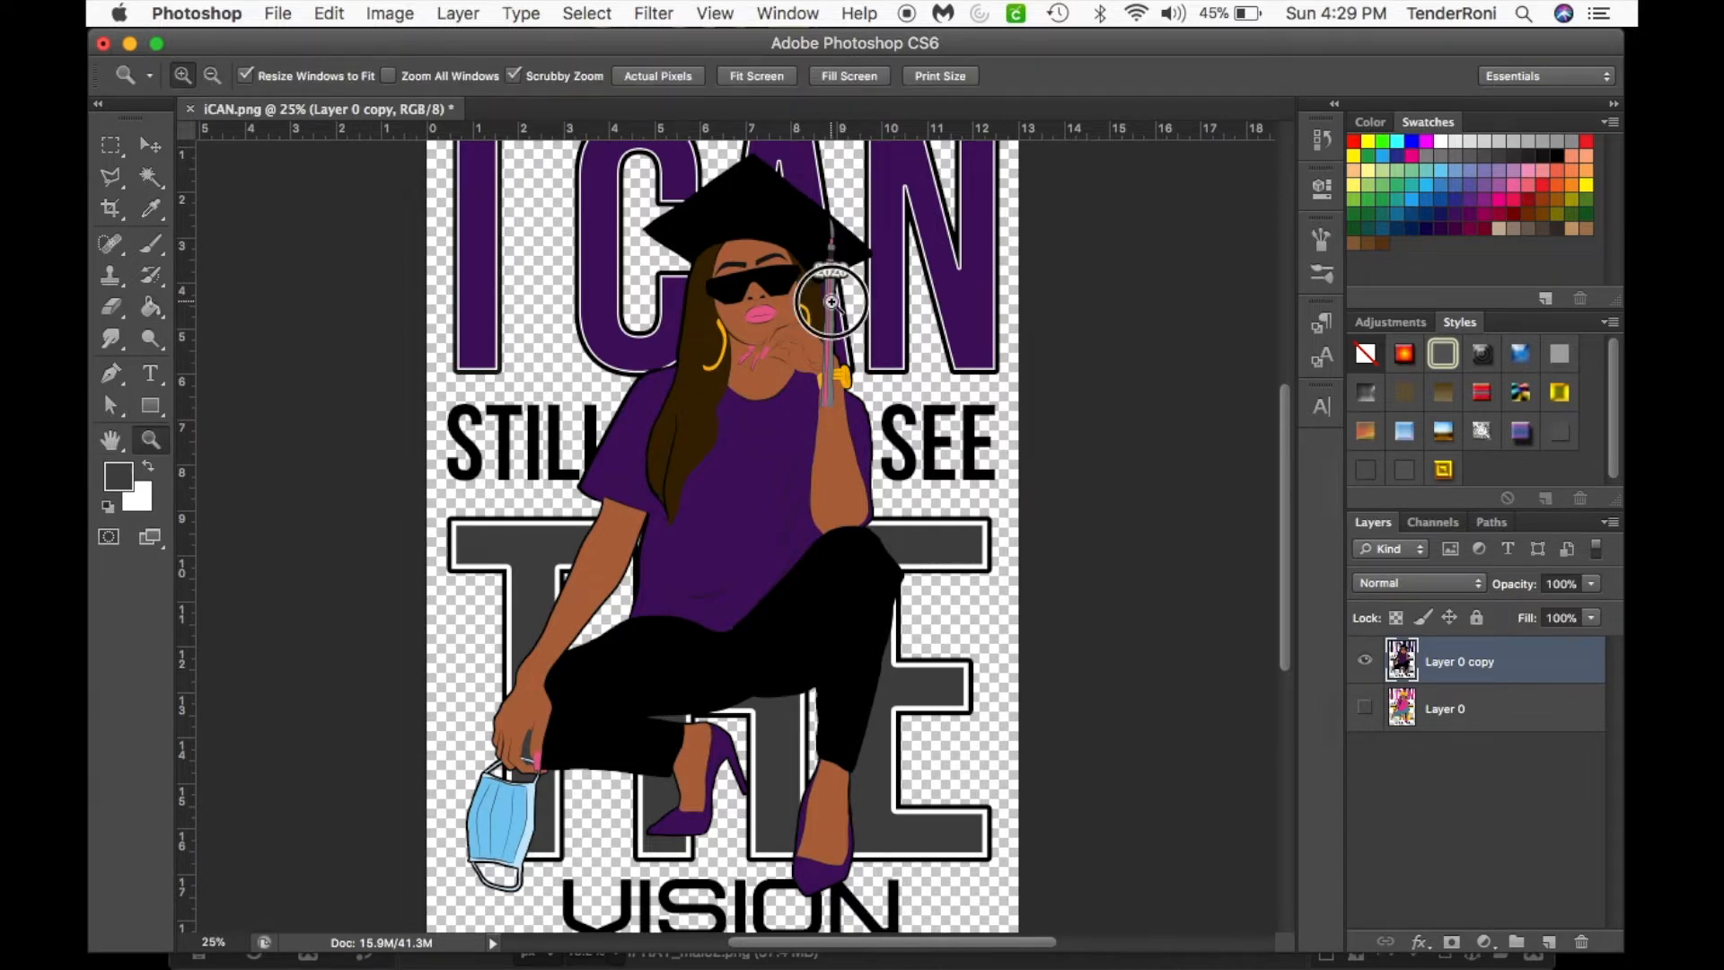
left_click(836, 285)
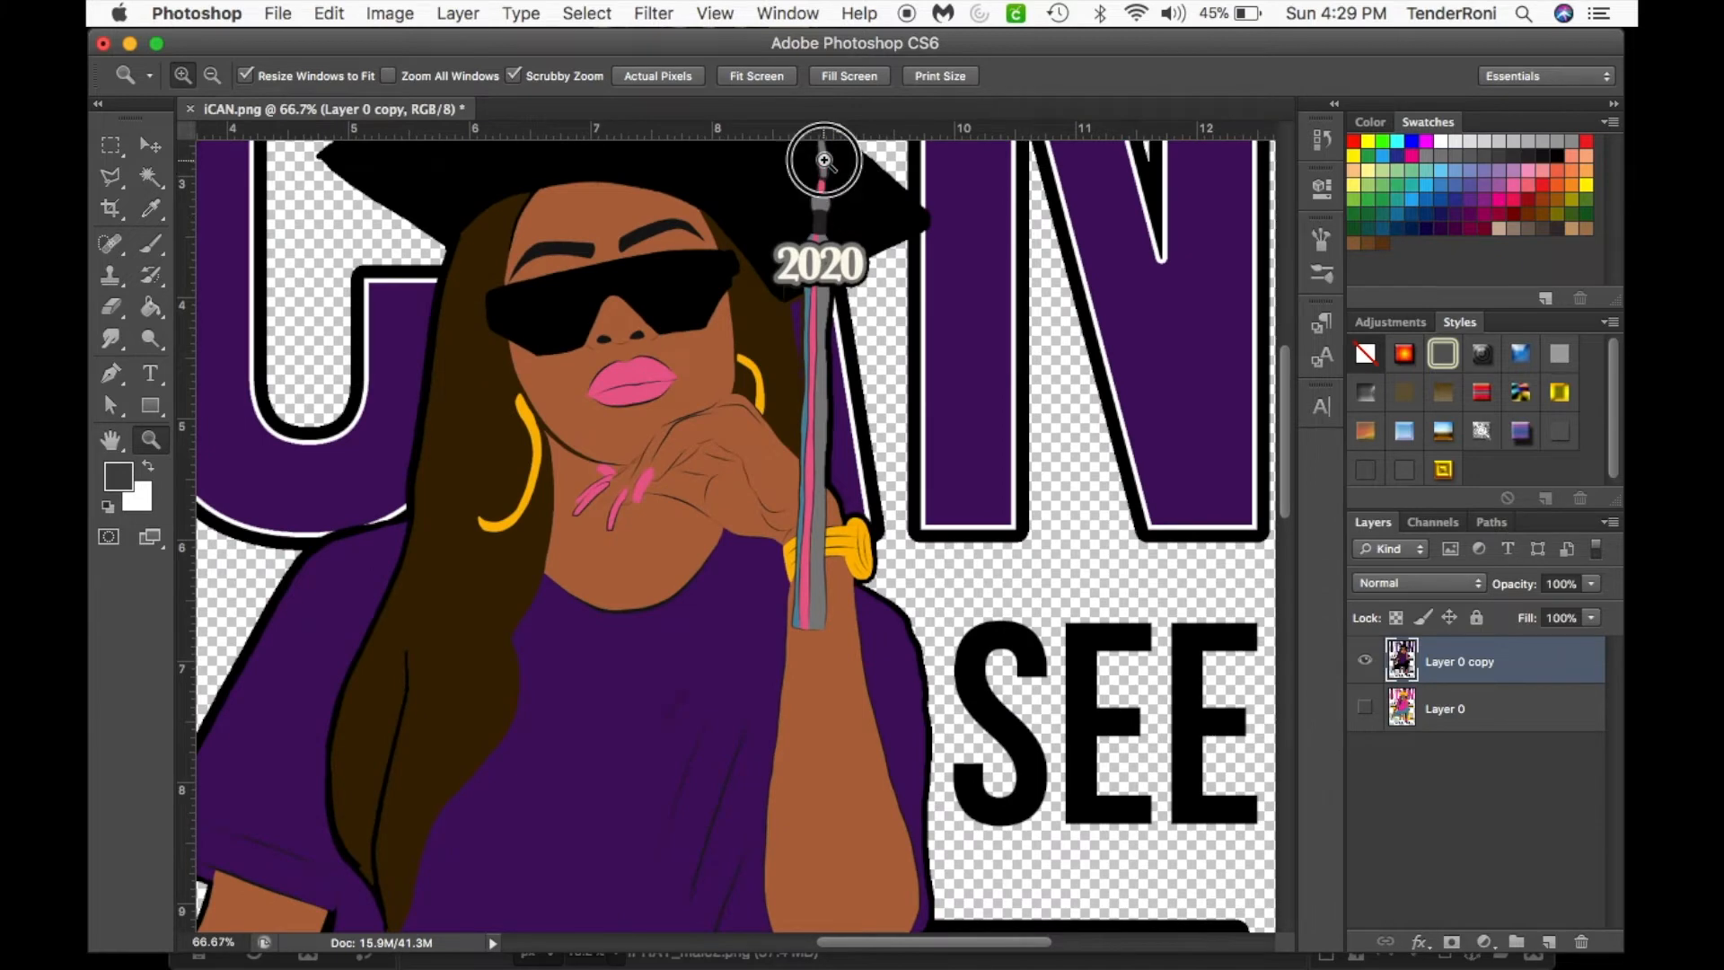
left_click(827, 187)
left_click(110, 439)
left_click_drag(1018, 342, 1023, 415)
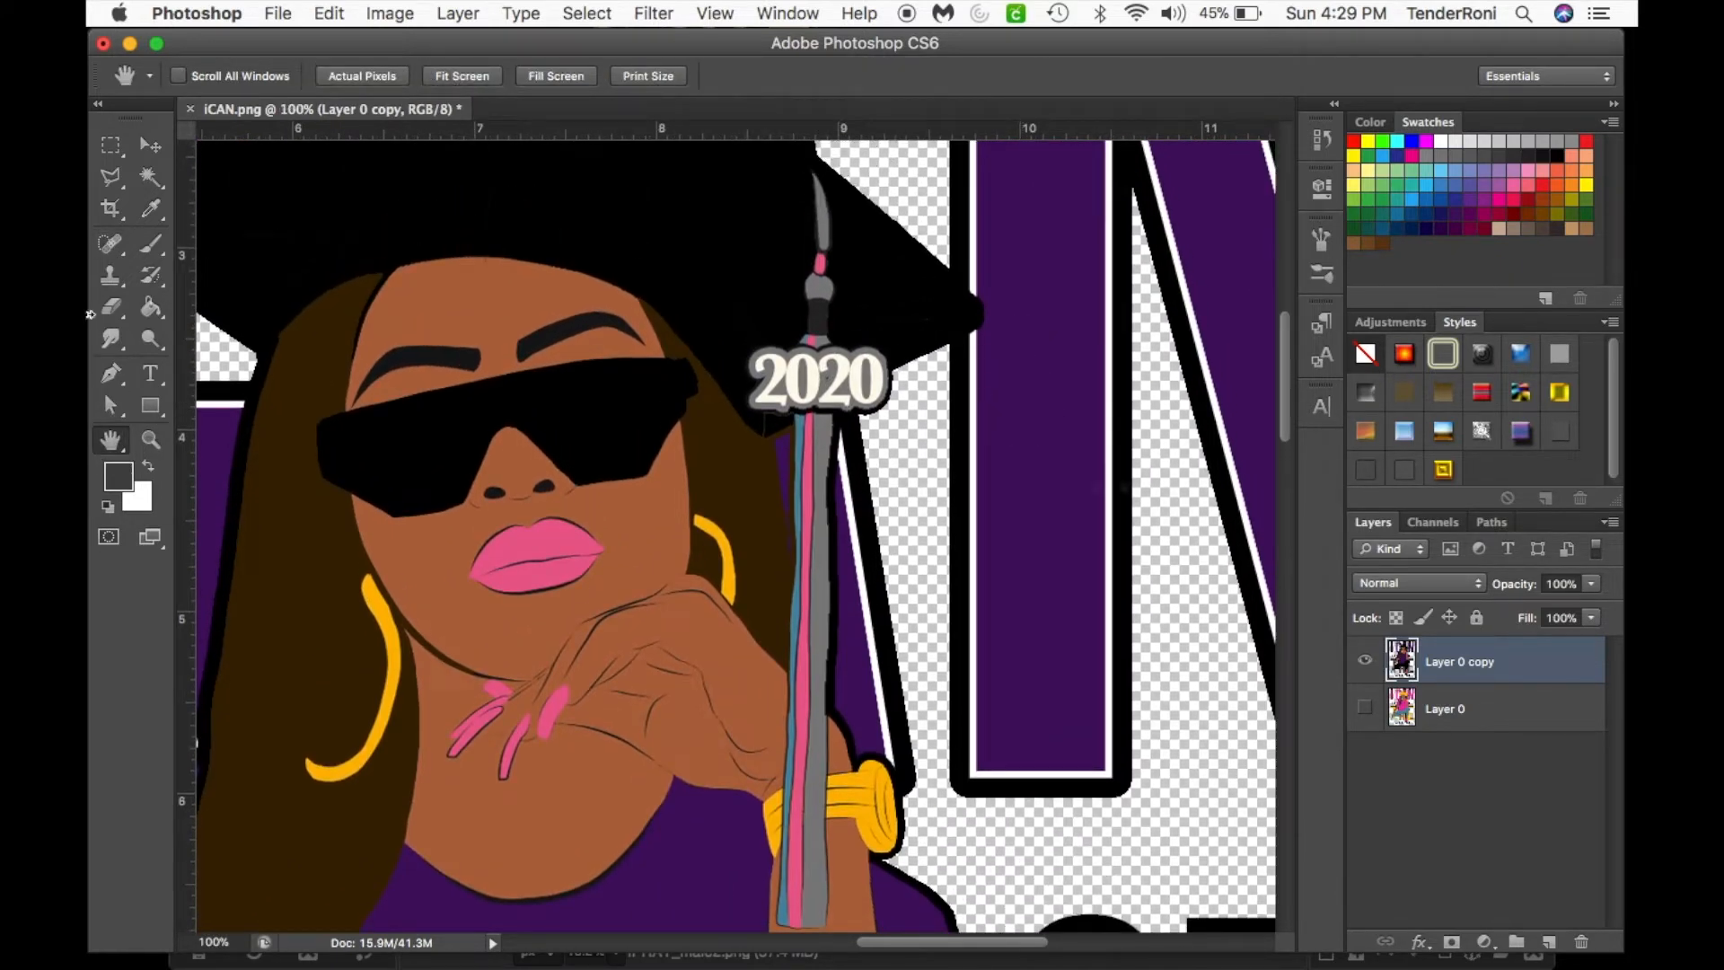
left_click(151, 210)
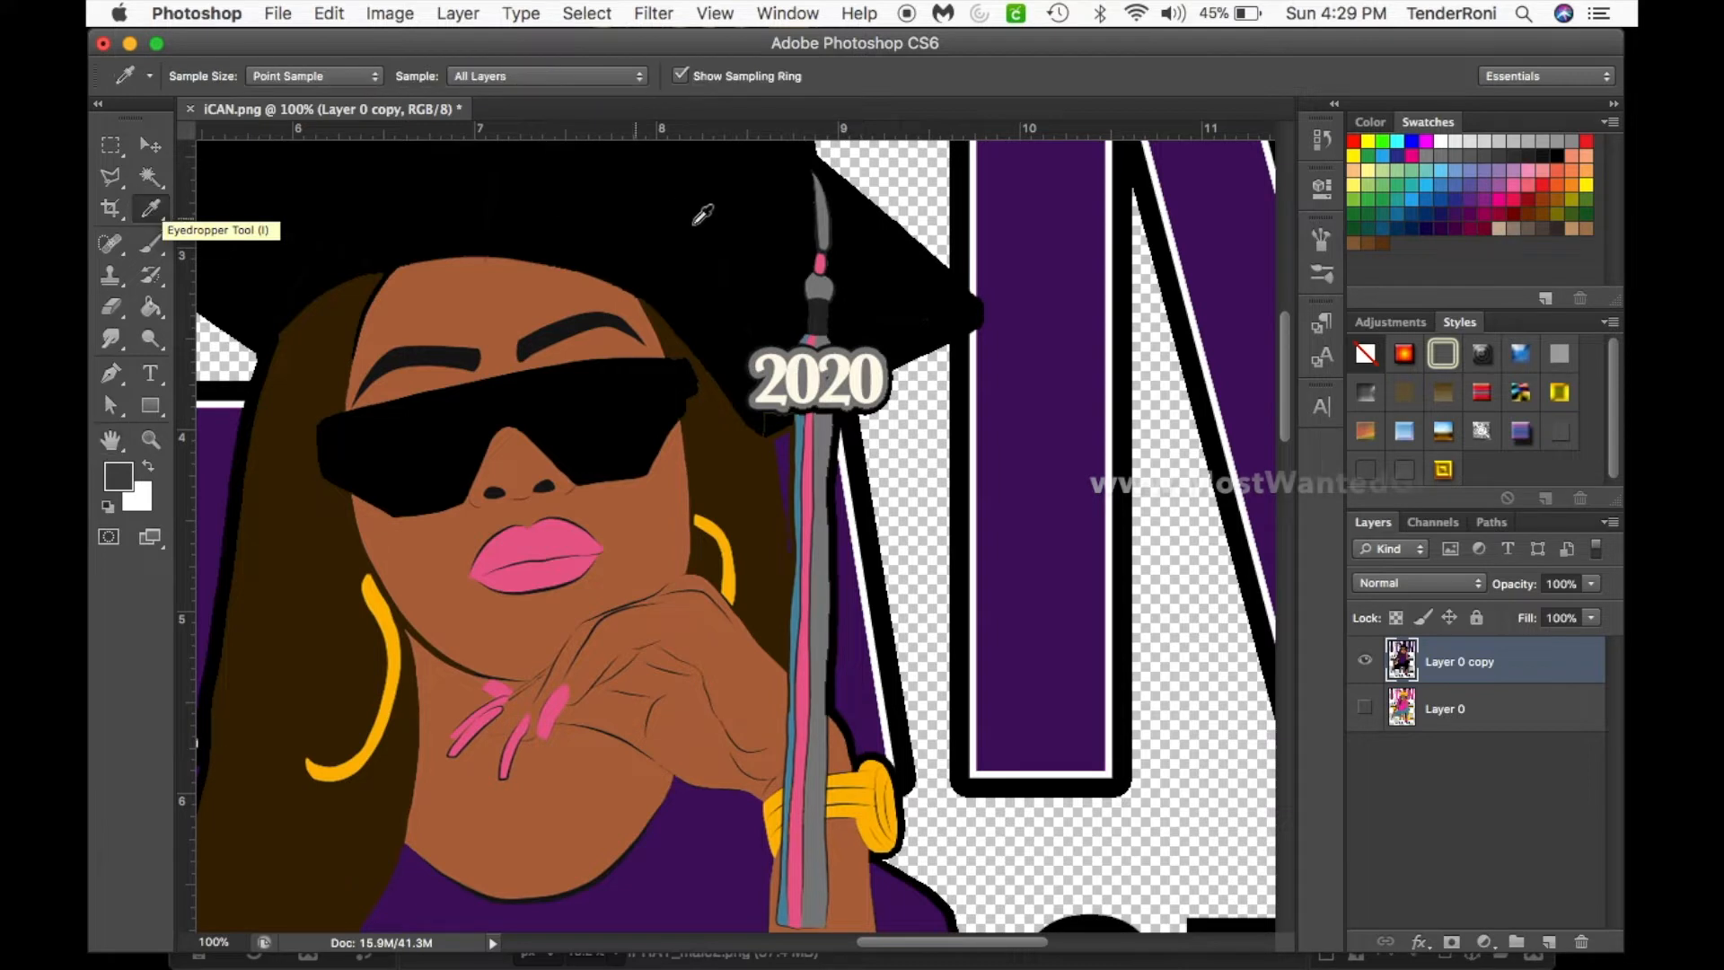
left_click(1075, 281)
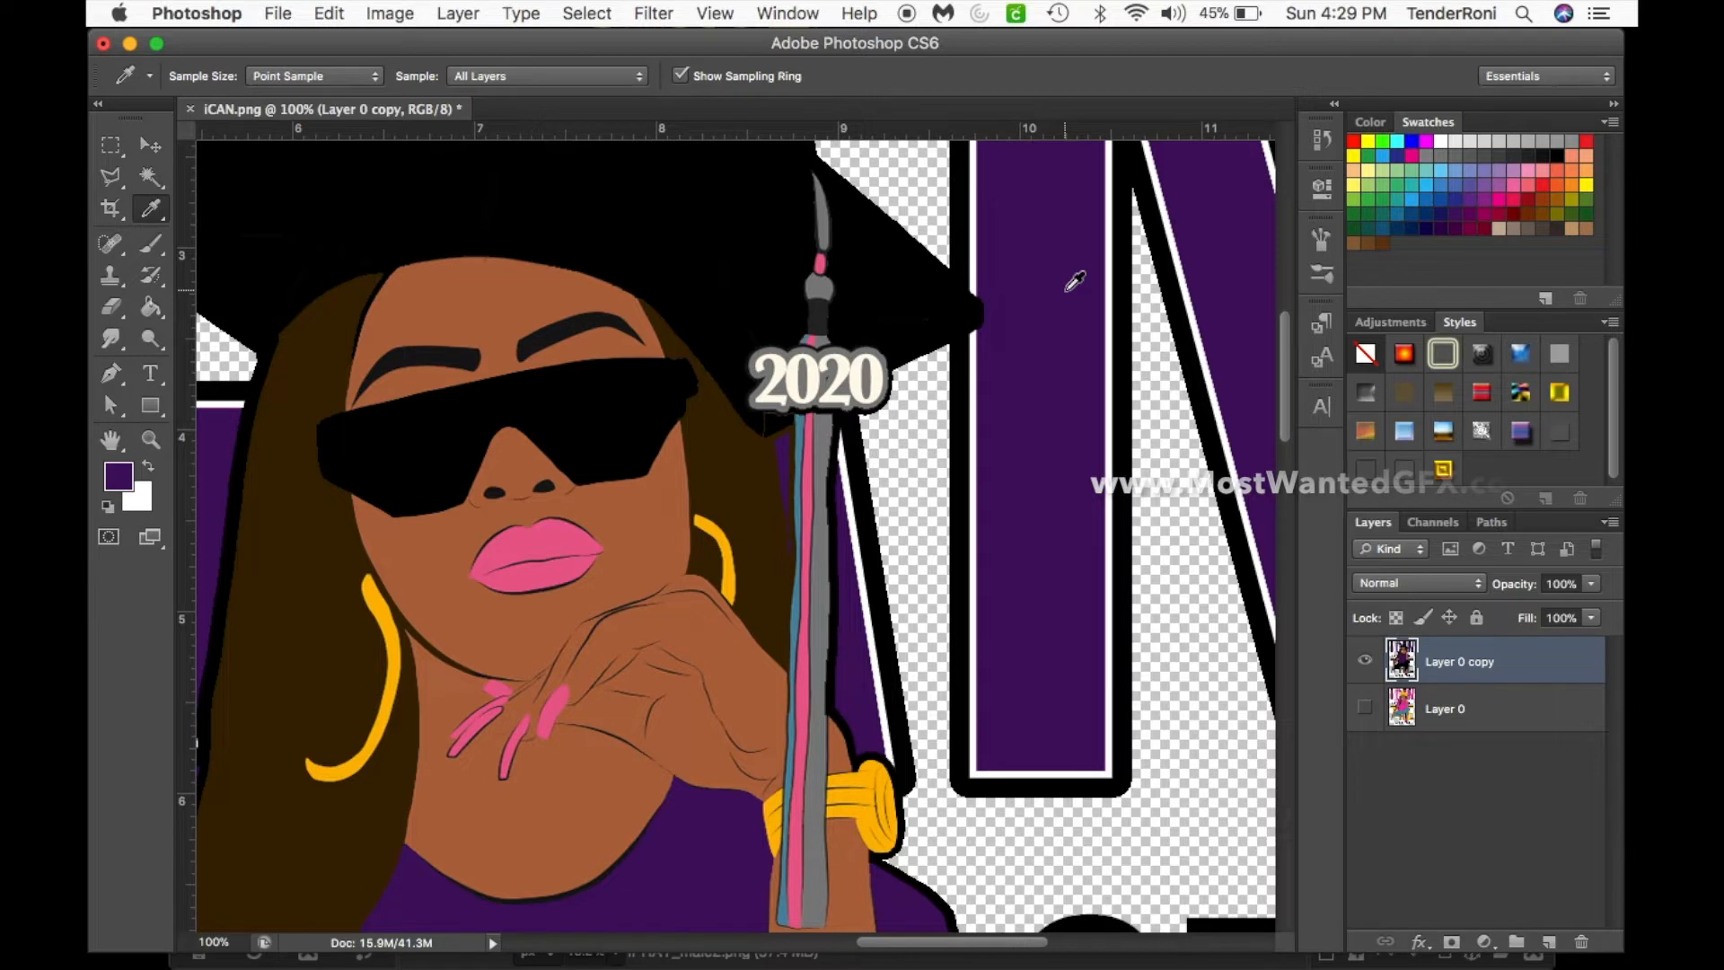
- Try the Eyedropper on the hair, the cap, the pink lips and the gold bracelet
left_click(323, 334)
left_click(329, 232)
left_click(515, 555)
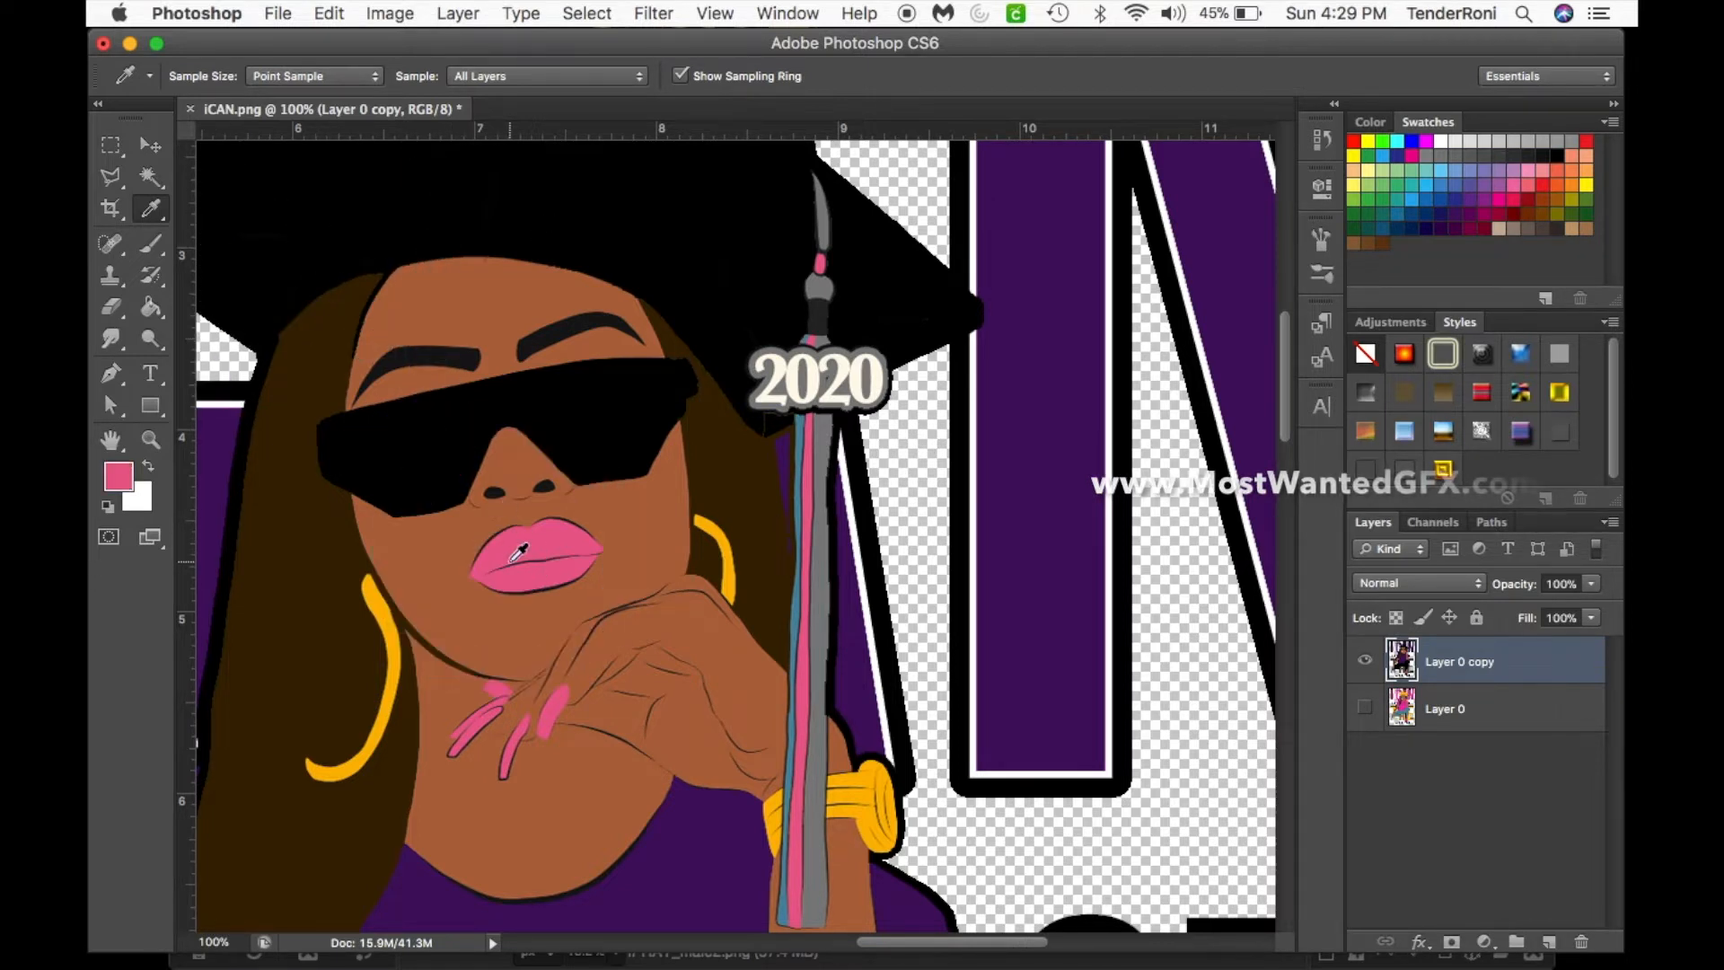
left_click(863, 814)
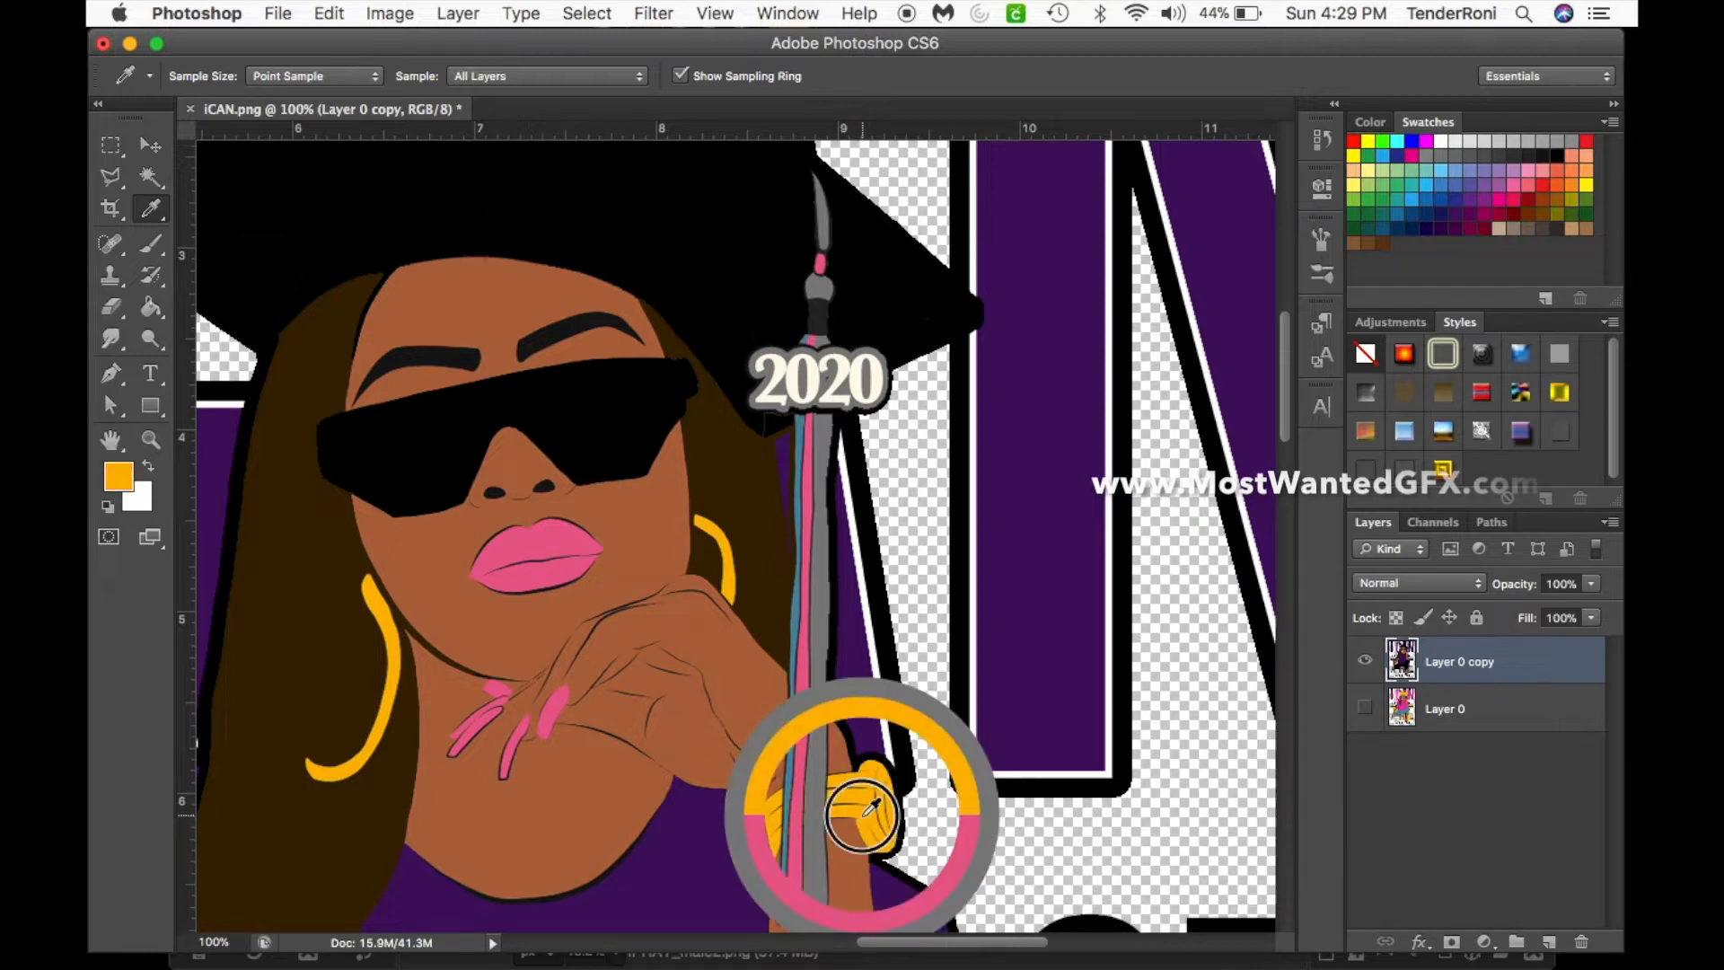
- Resample the lettering's dark purple and fill the grey and pink tassel parts above the 2020 charm with it
left_click(1039, 442)
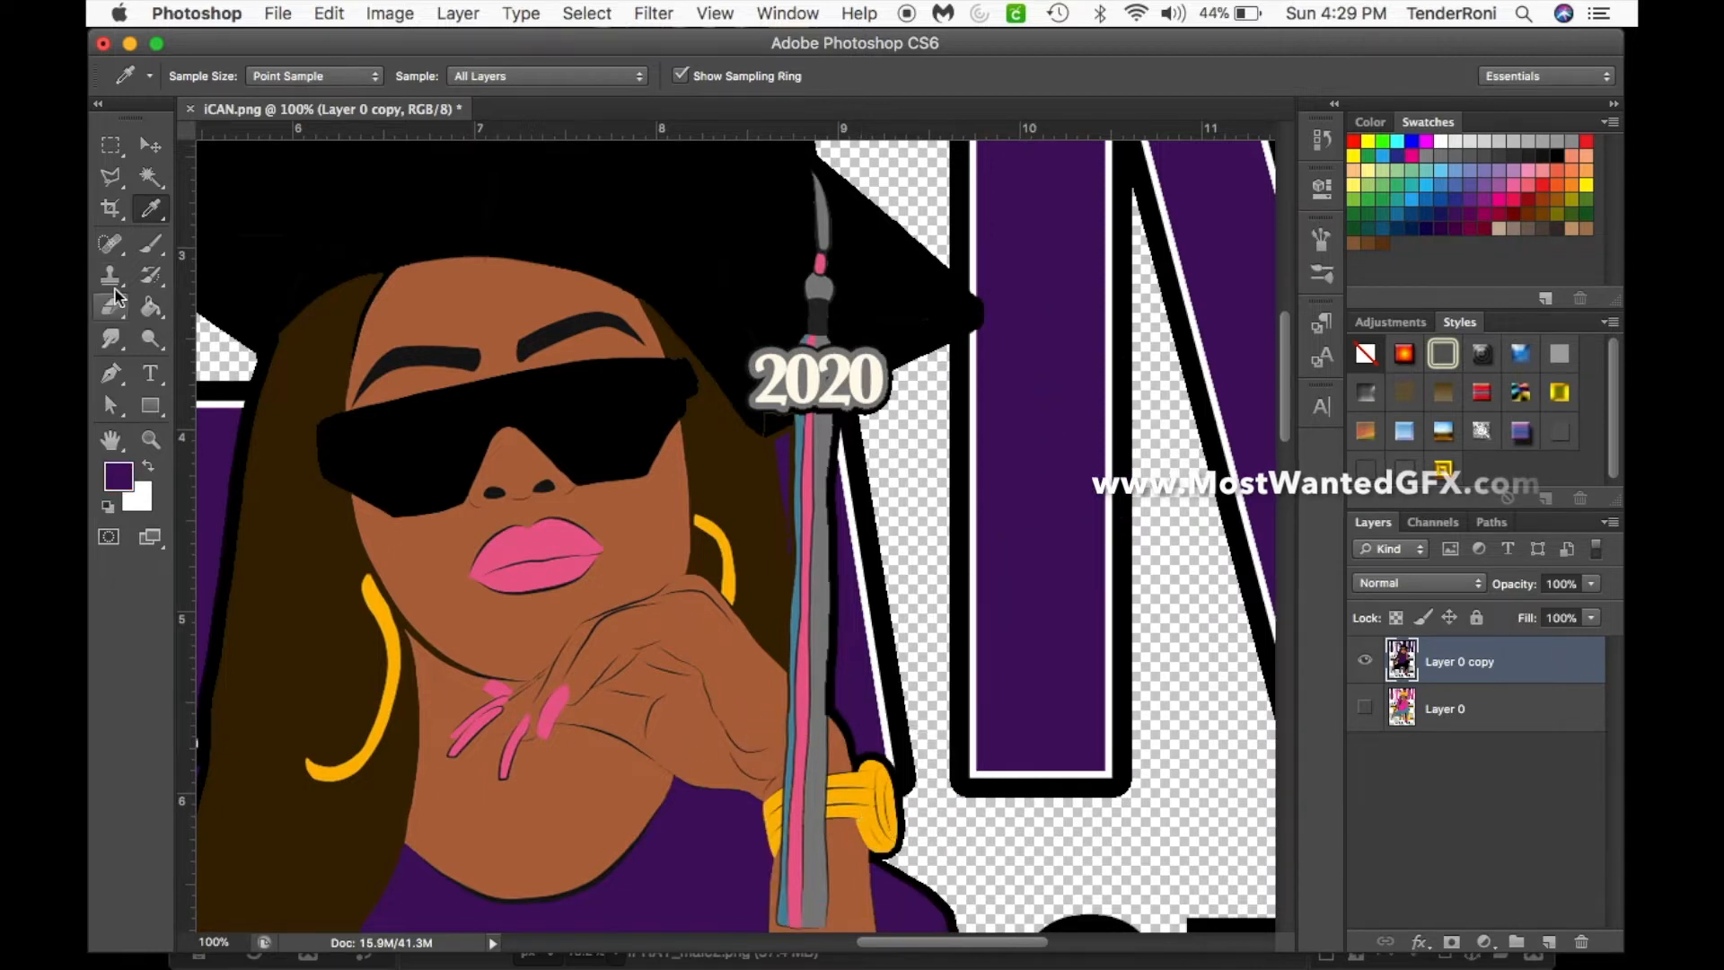
left_click(149, 308)
left_click(820, 240)
left_click(819, 263)
left_click(819, 288)
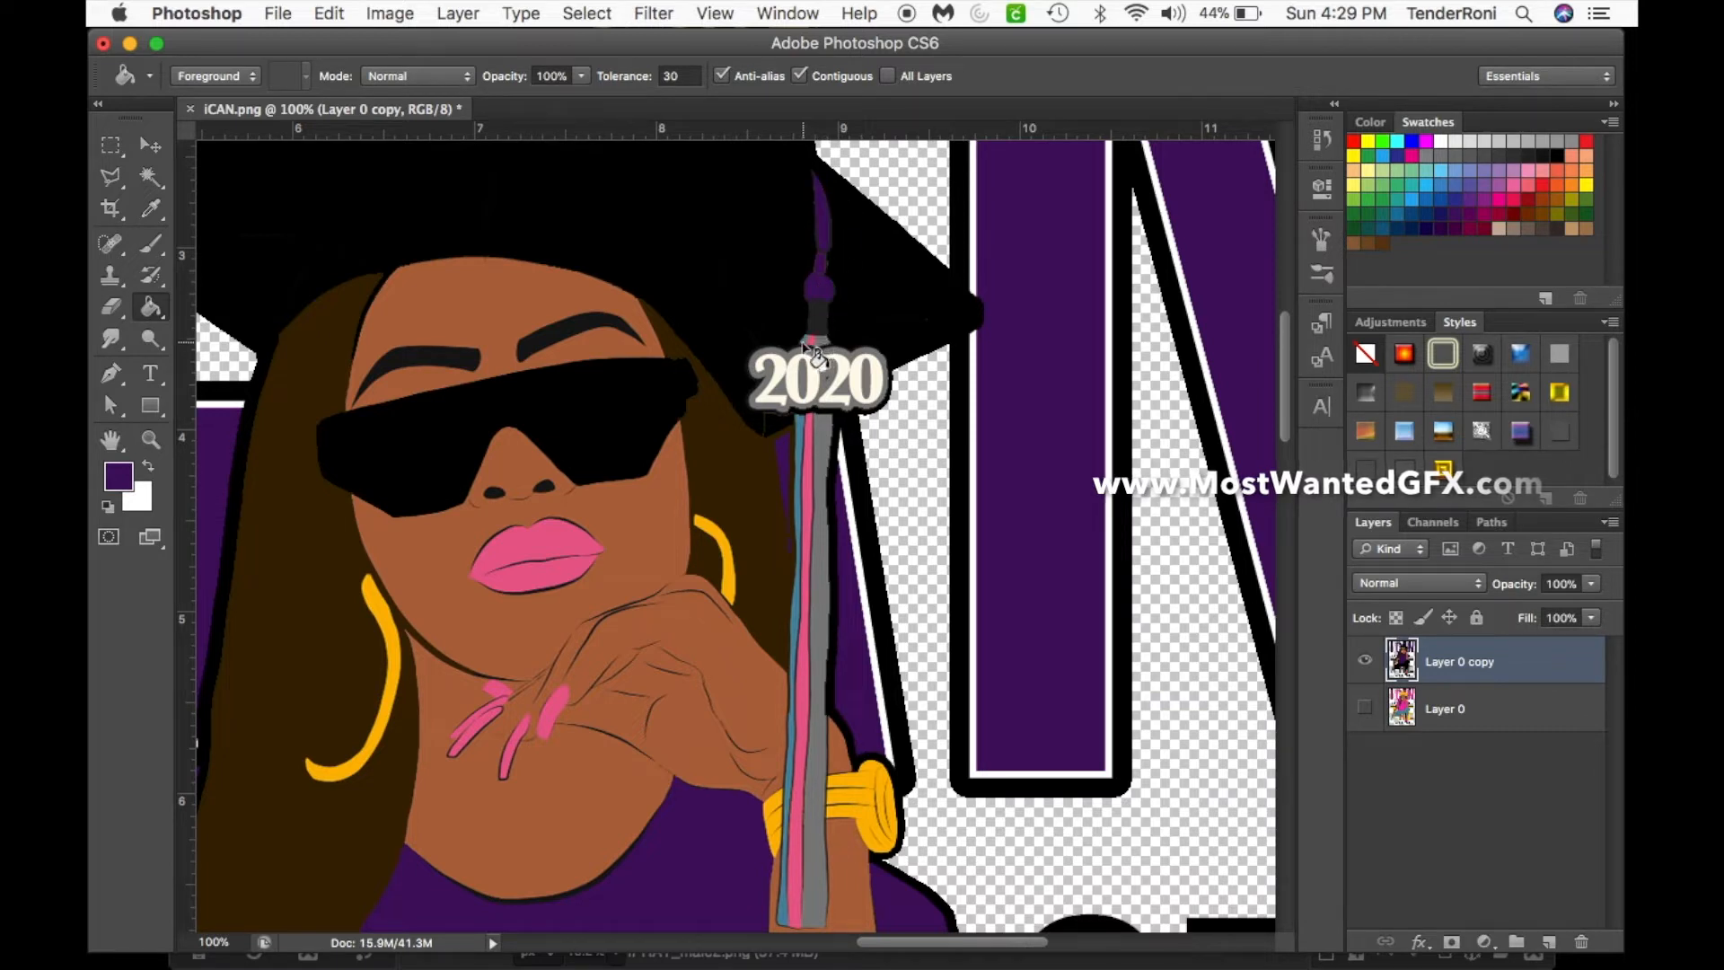
left_click(810, 341)
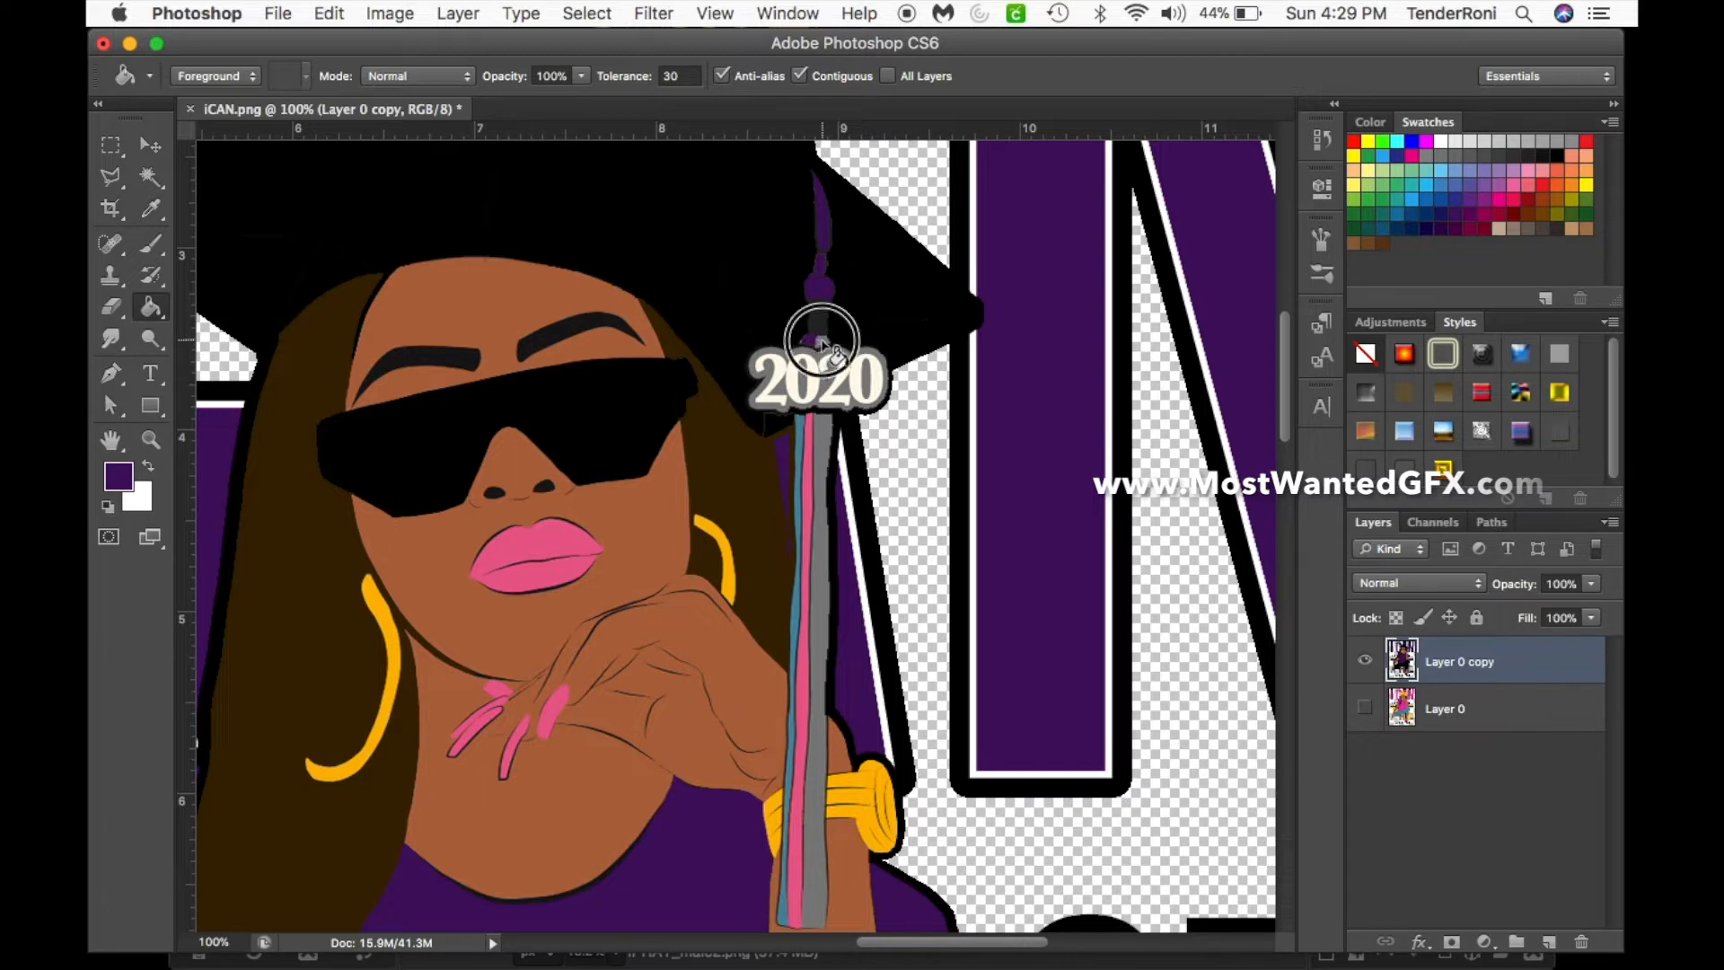
- Fill the grey, pink and blue tassel strands below the 2020 charm with dark purple
left_click(818, 451)
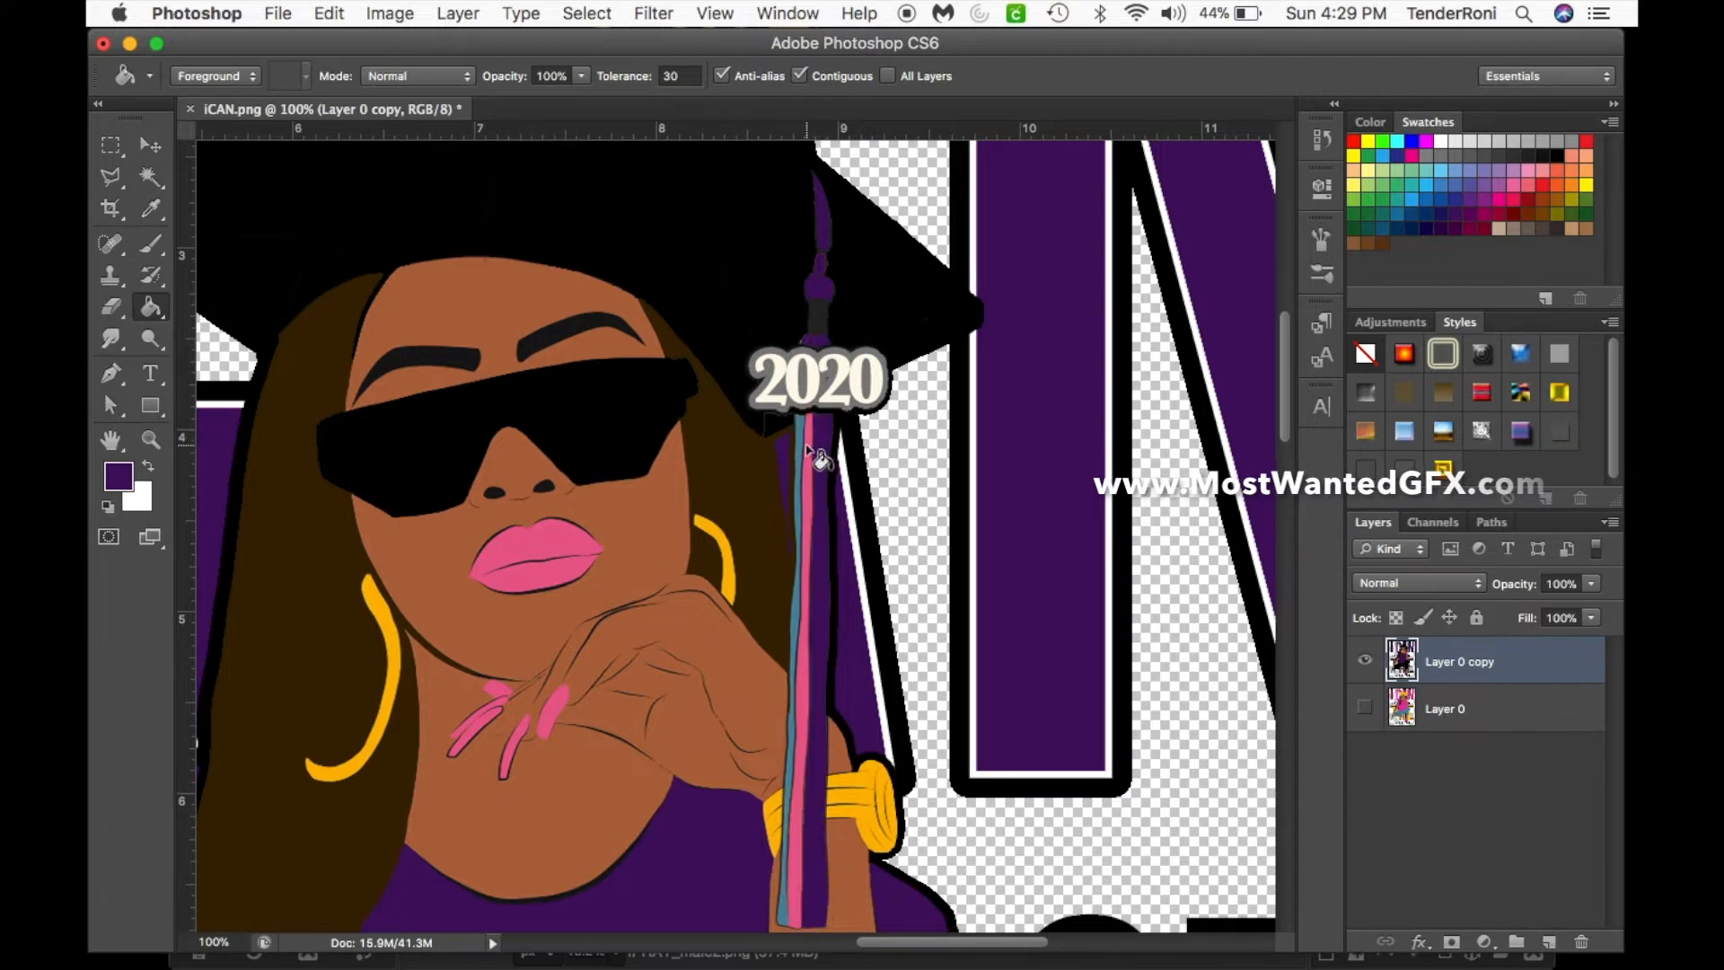
left_click(807, 449)
left_click(799, 440)
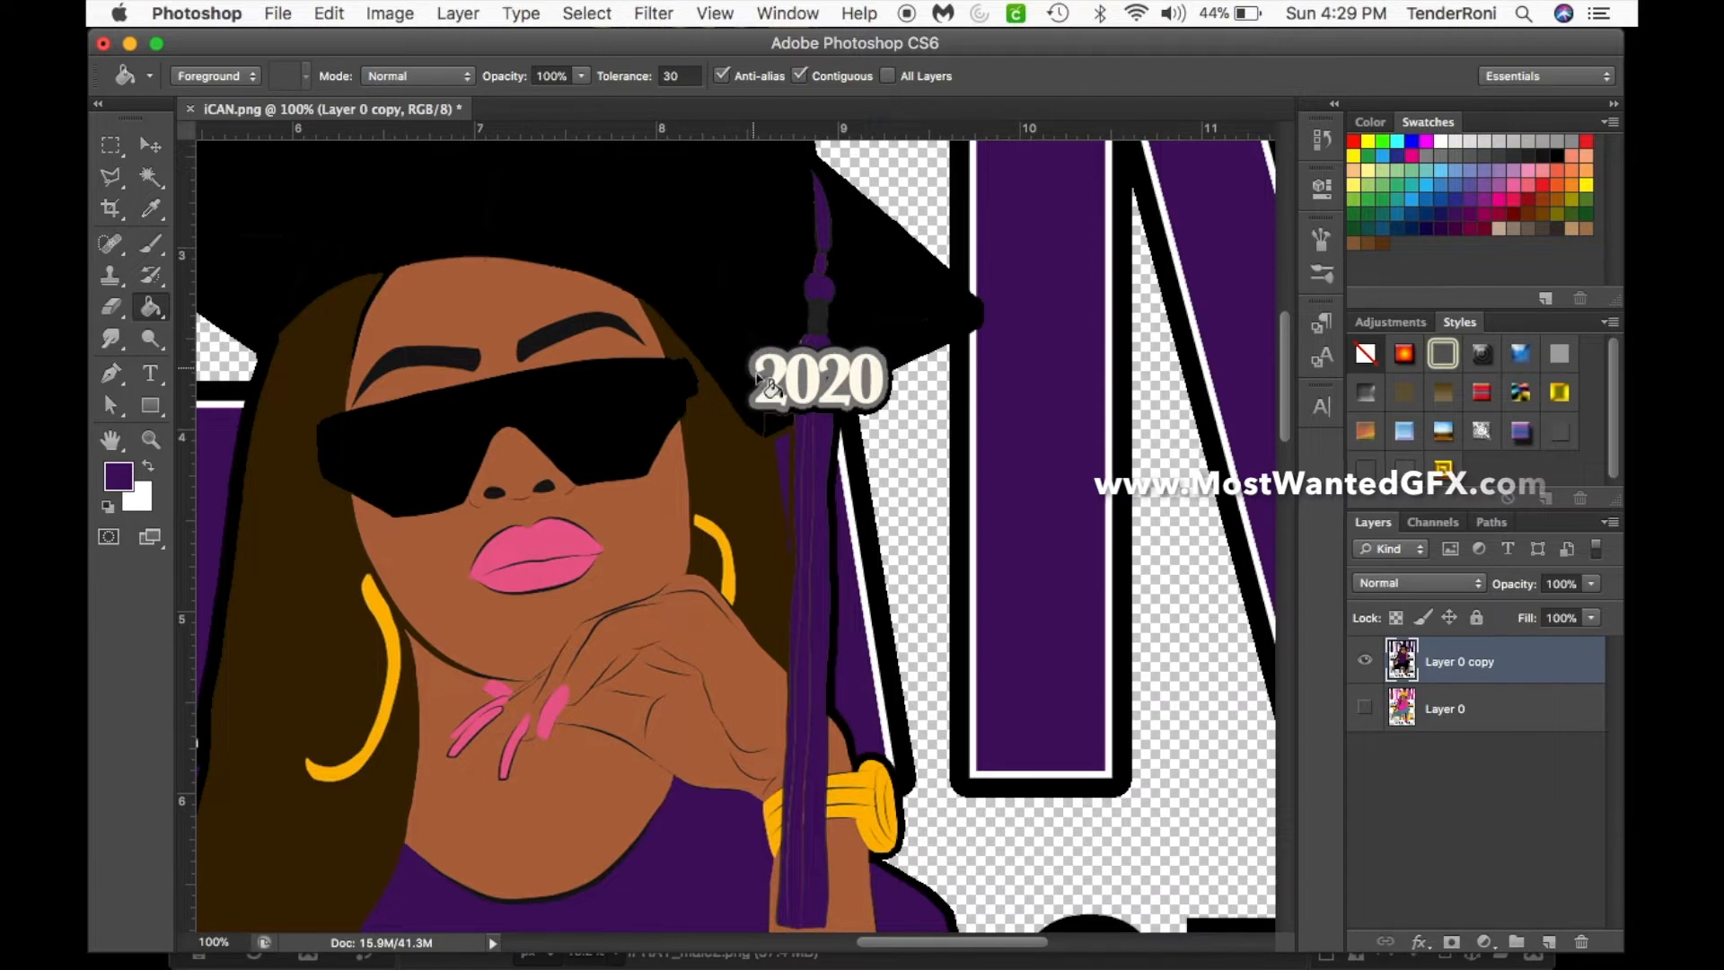
- Fill the grey border around and between the digits of the 2020 charm with dark purple
left_click(762, 408)
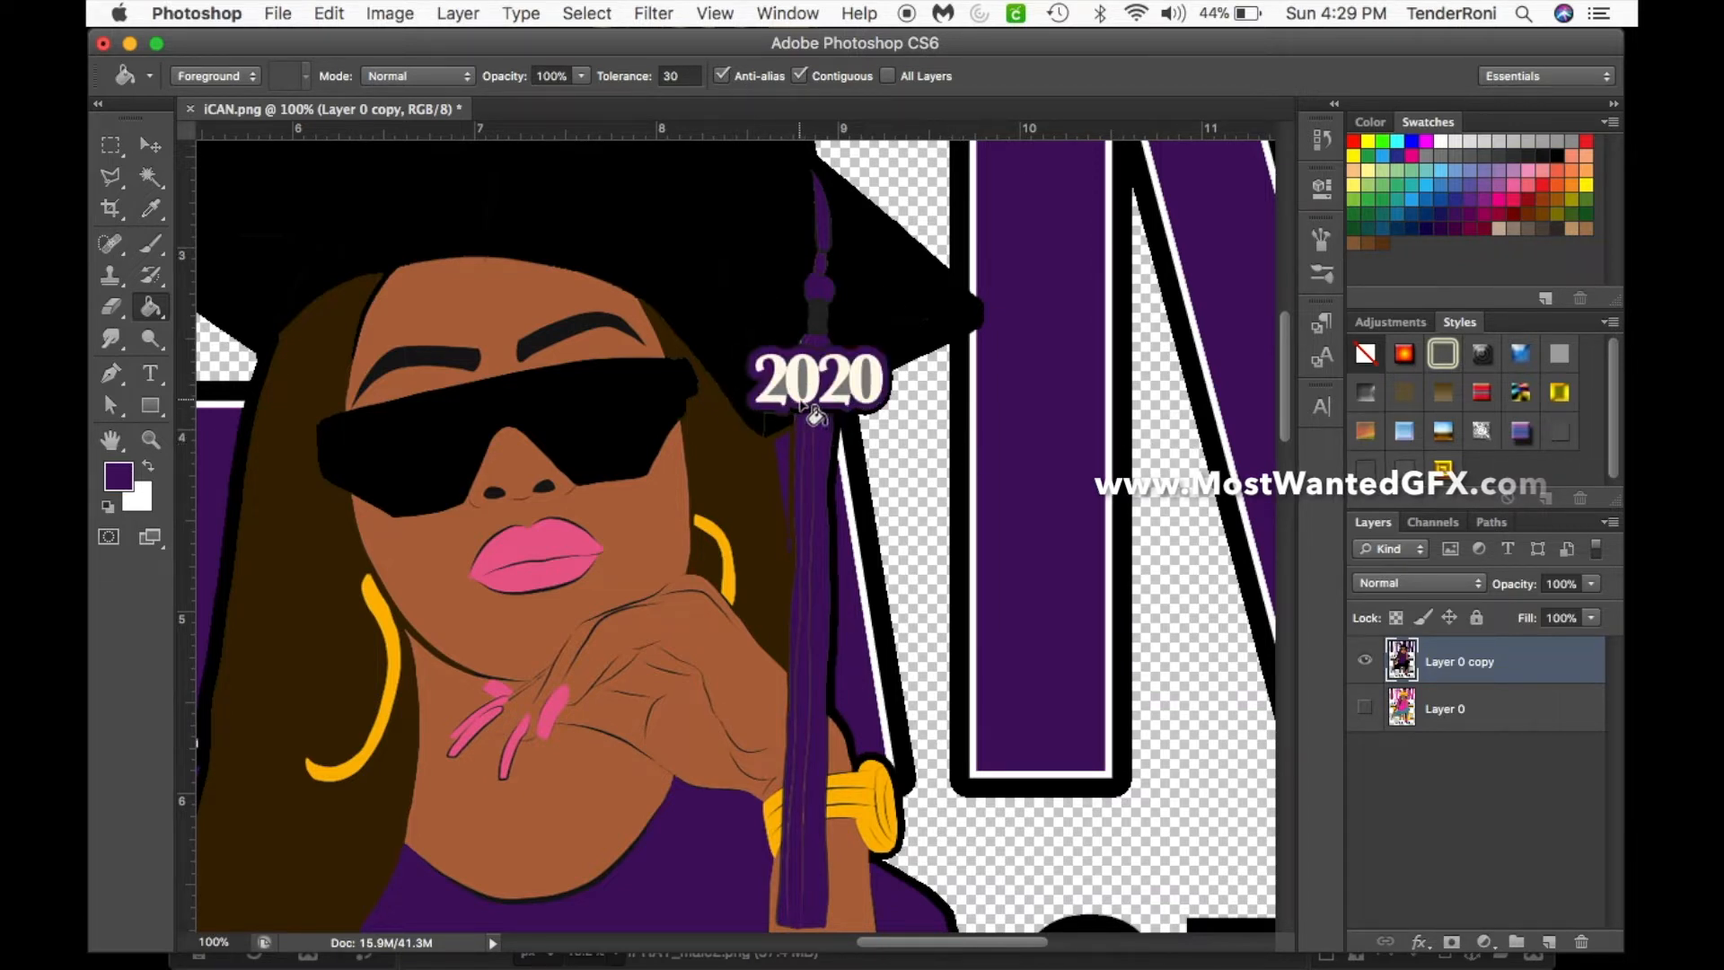
left_click(869, 395)
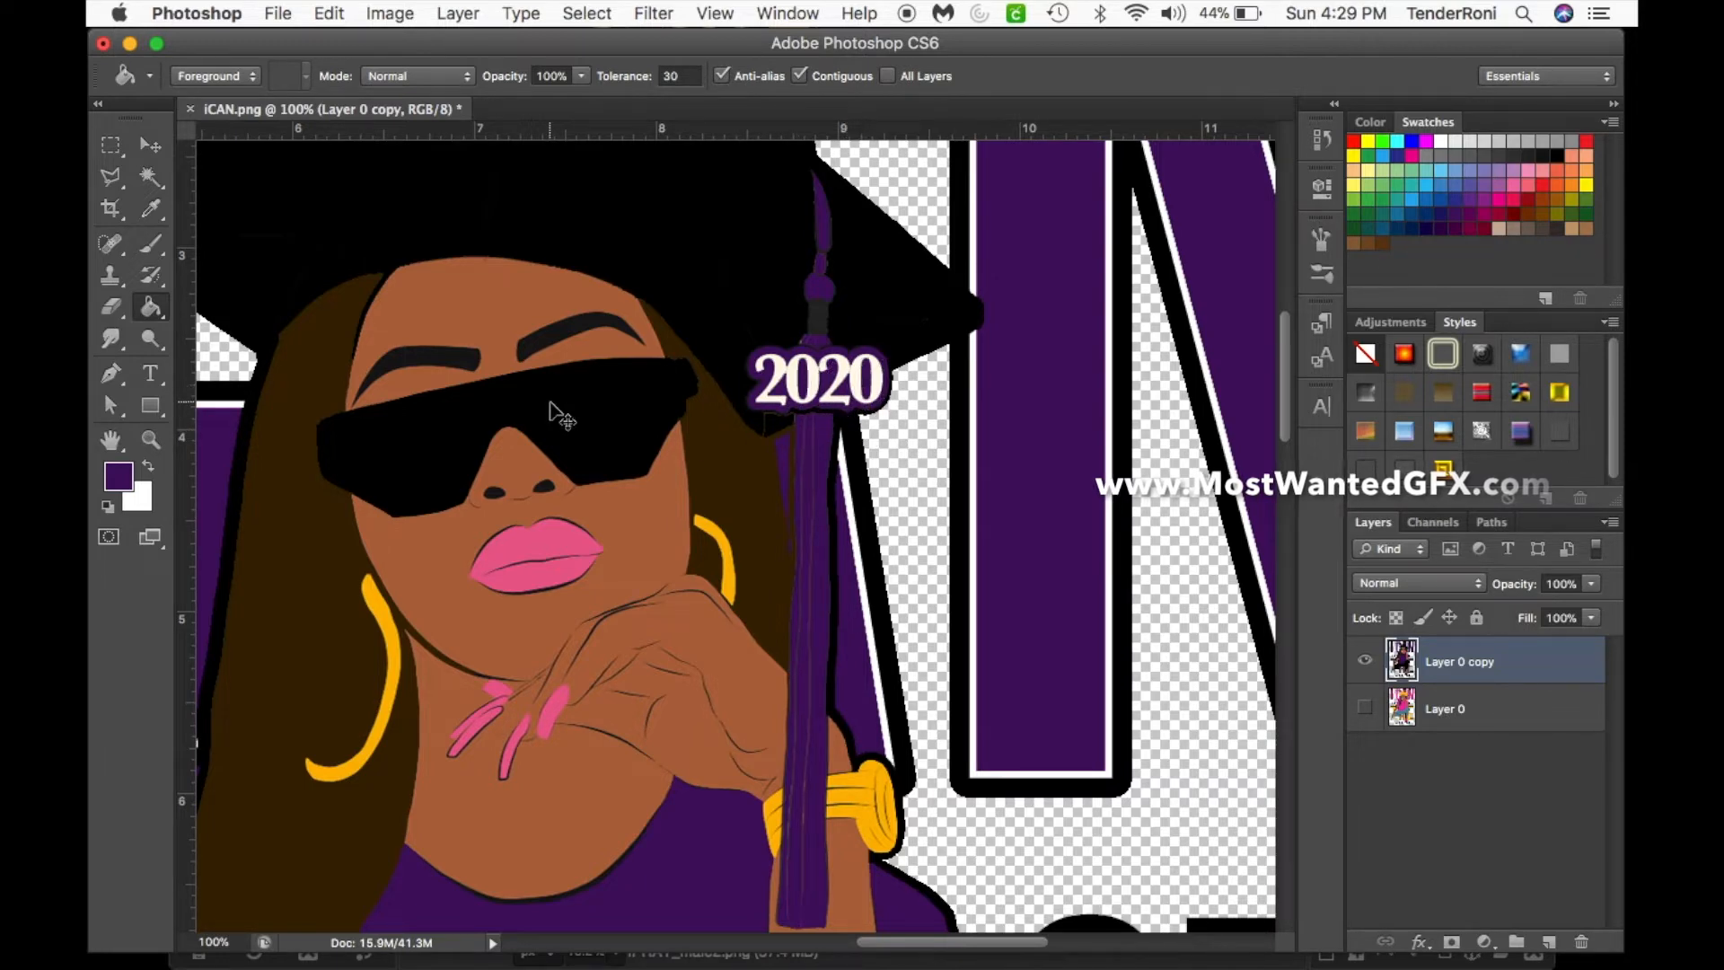
key("super+0")
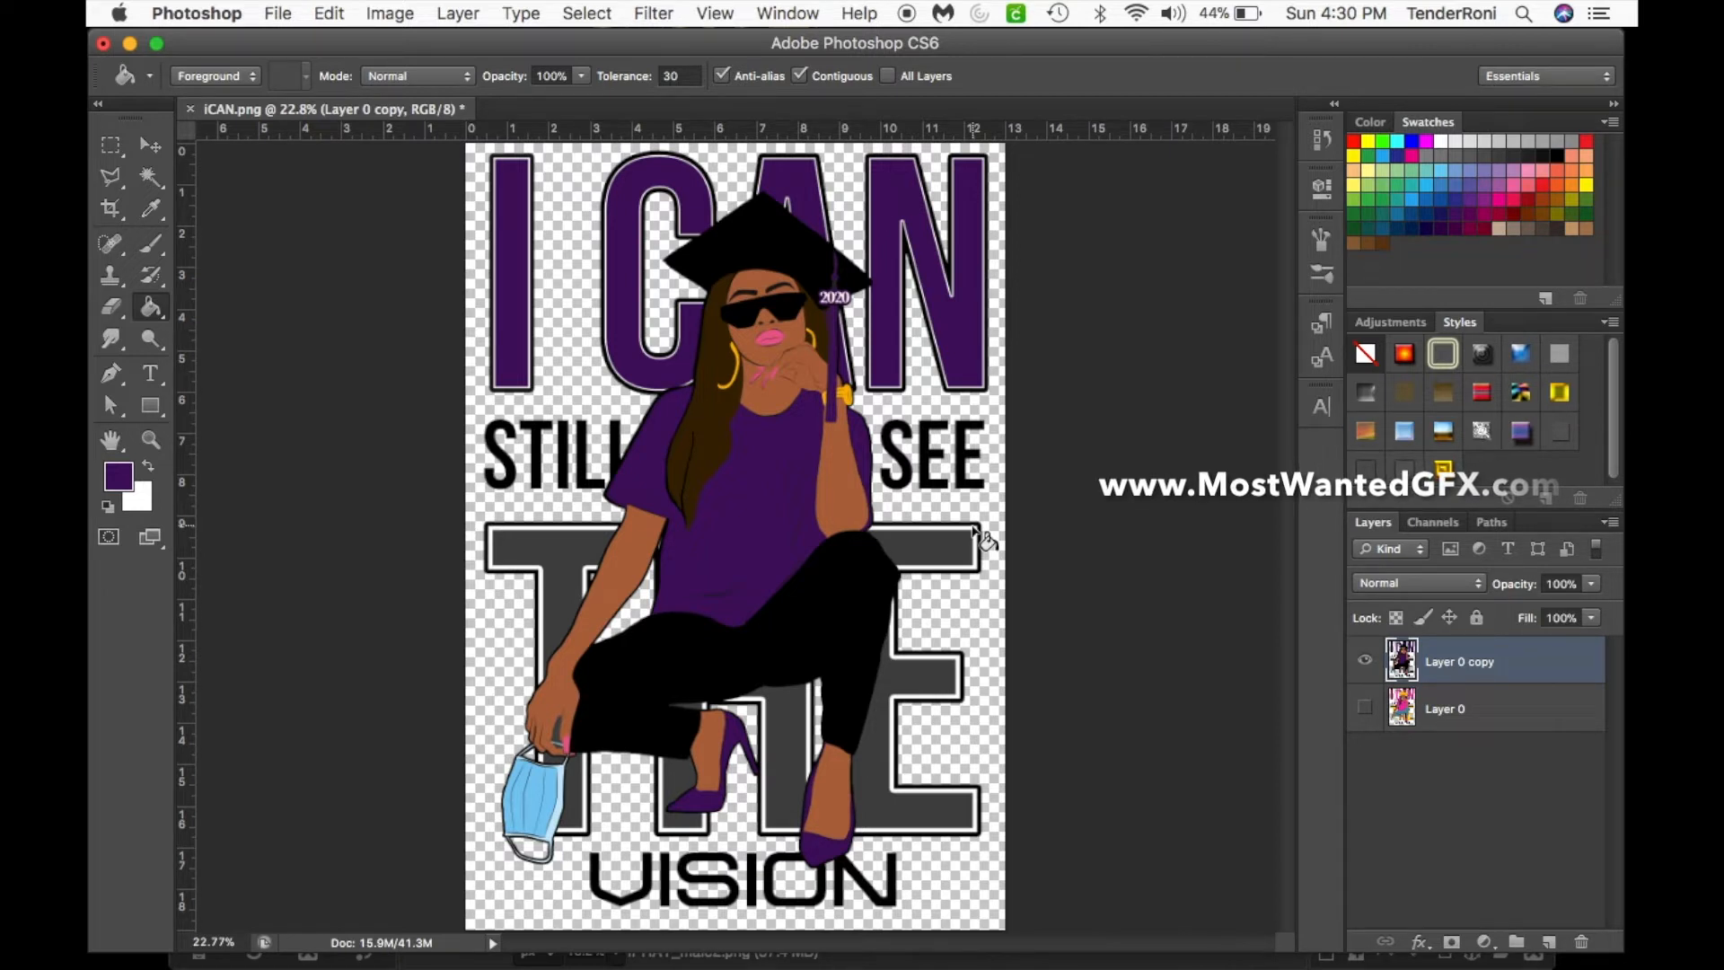
left_click(276, 13)
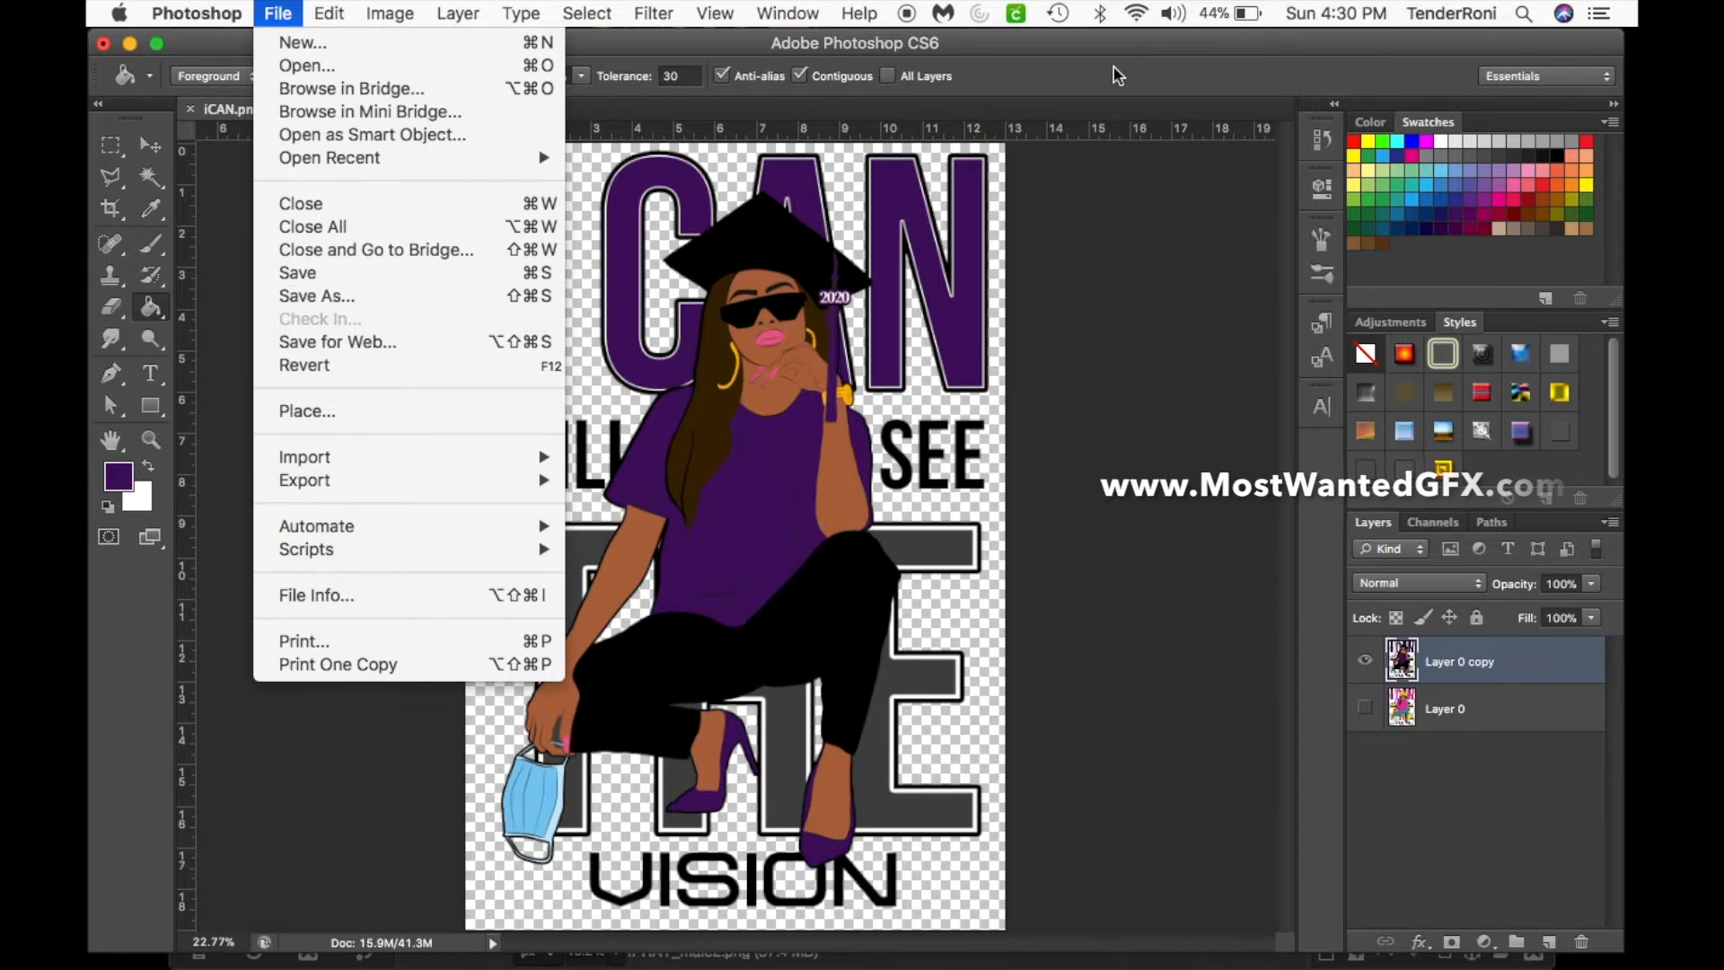
left_click(1091, 87)
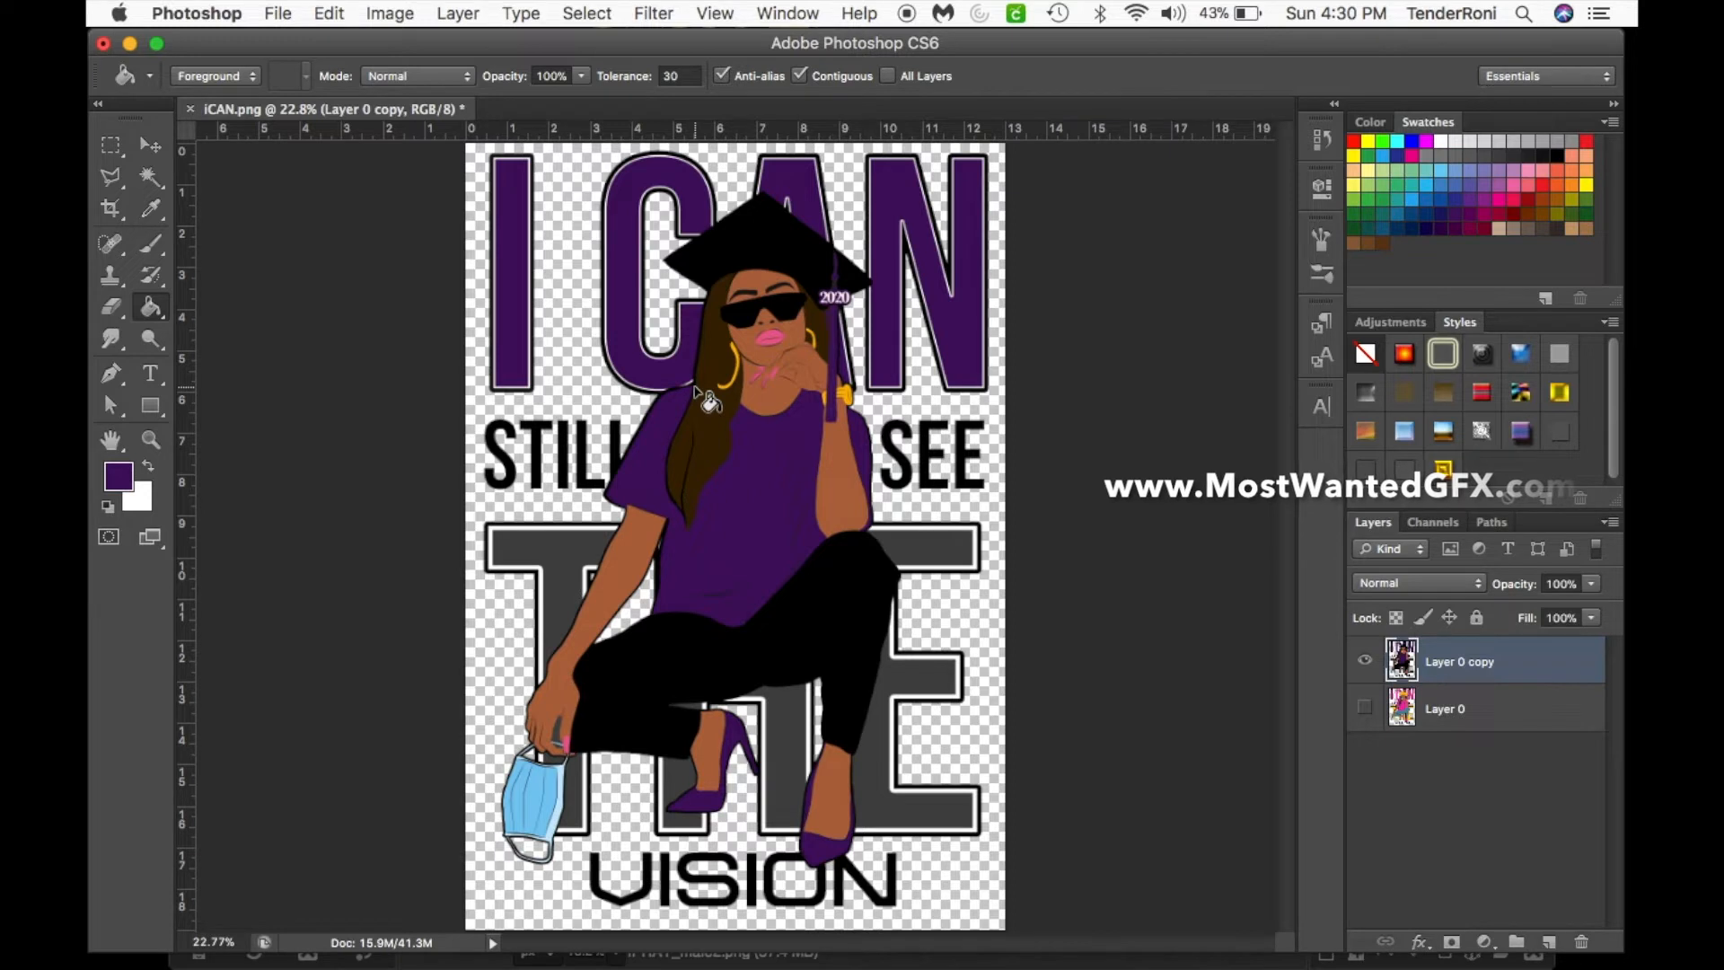
- Try filling the black outline beside the shirt with red as the foreground colour, and undo the fill
left_click(1355, 141)
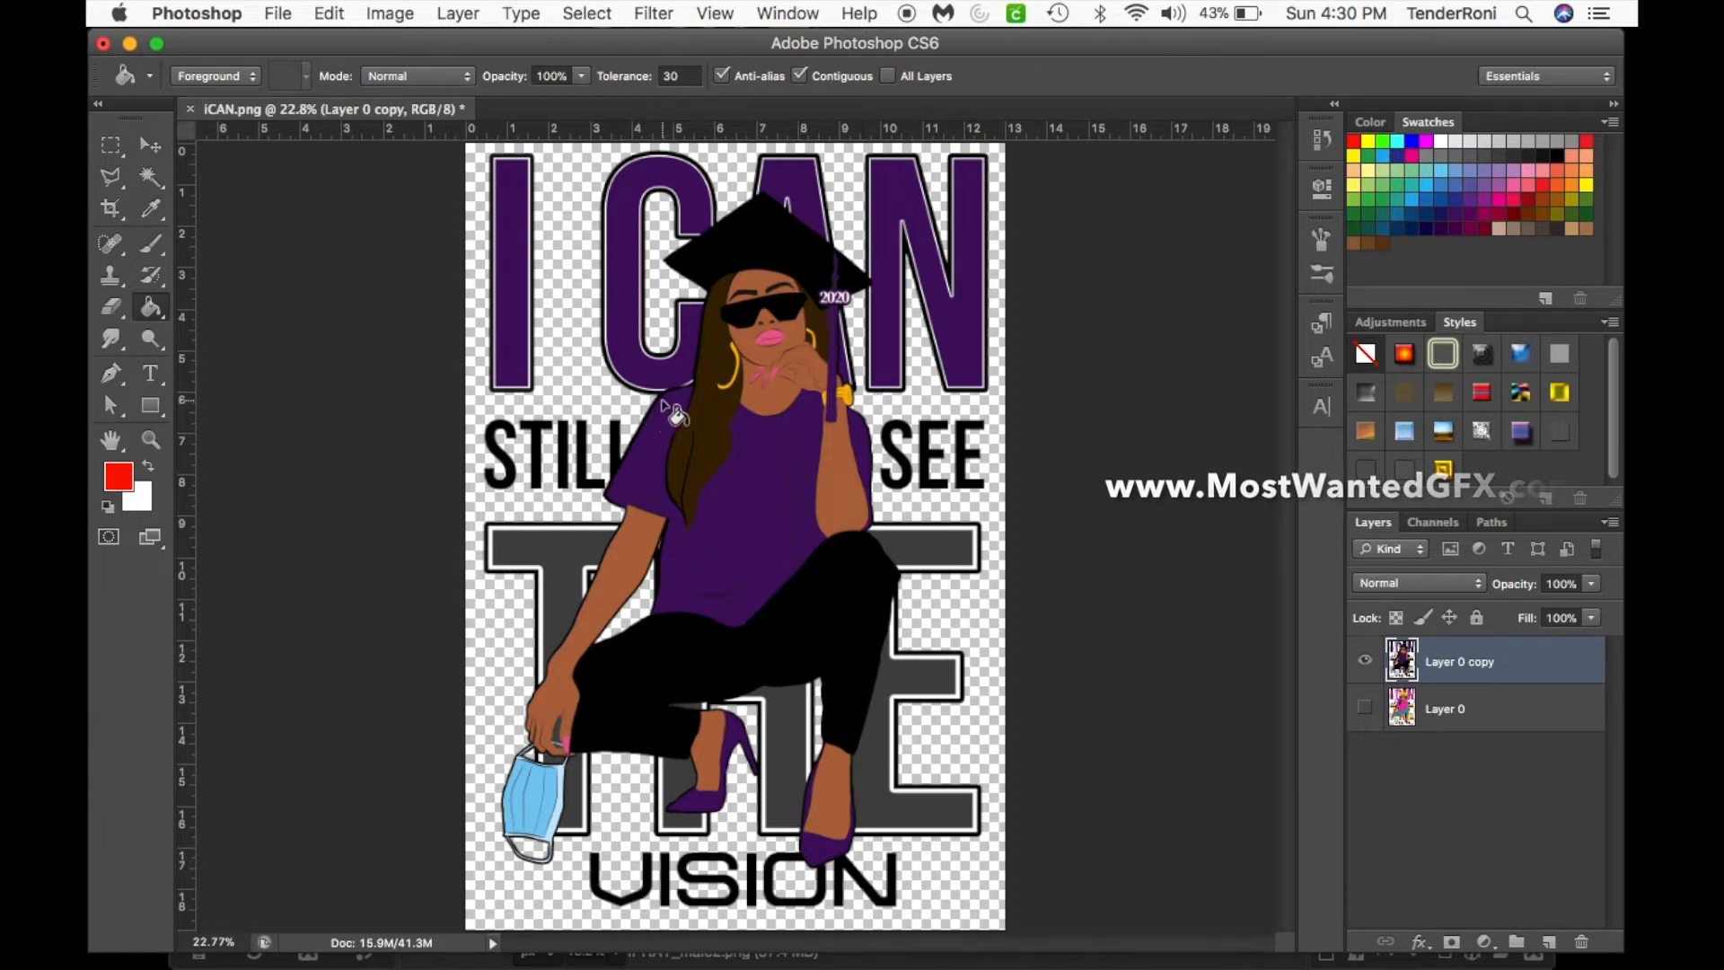
left_click(617, 460)
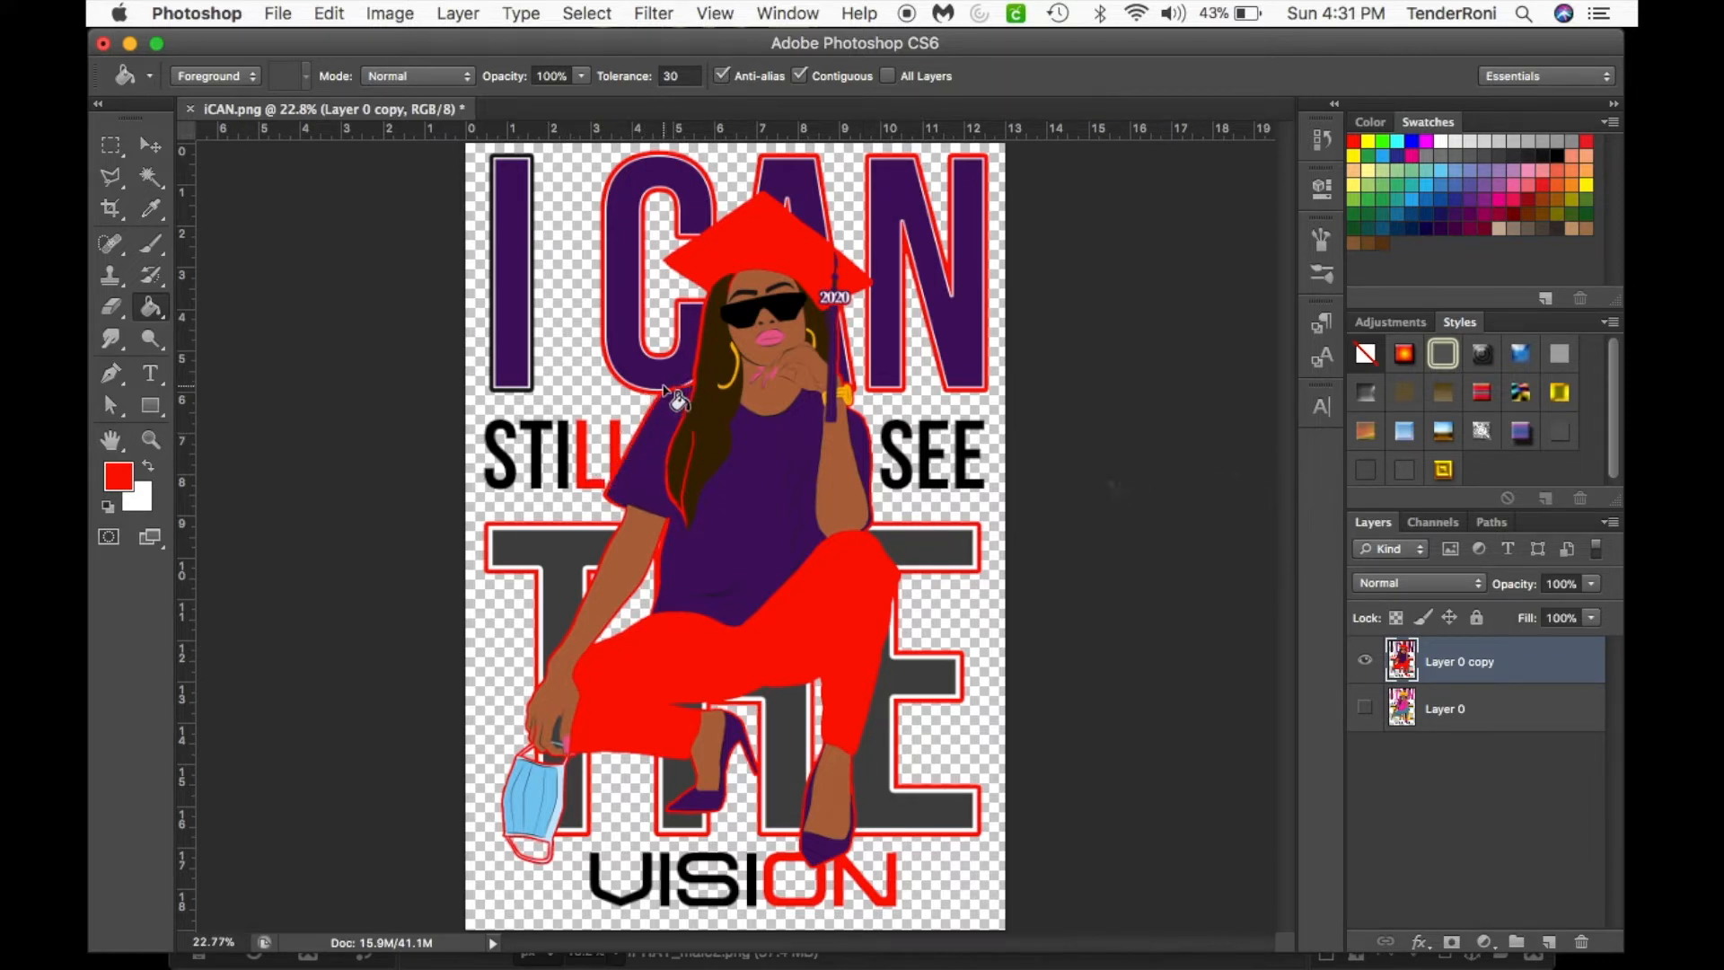
left_click(330, 13)
left_click(352, 42)
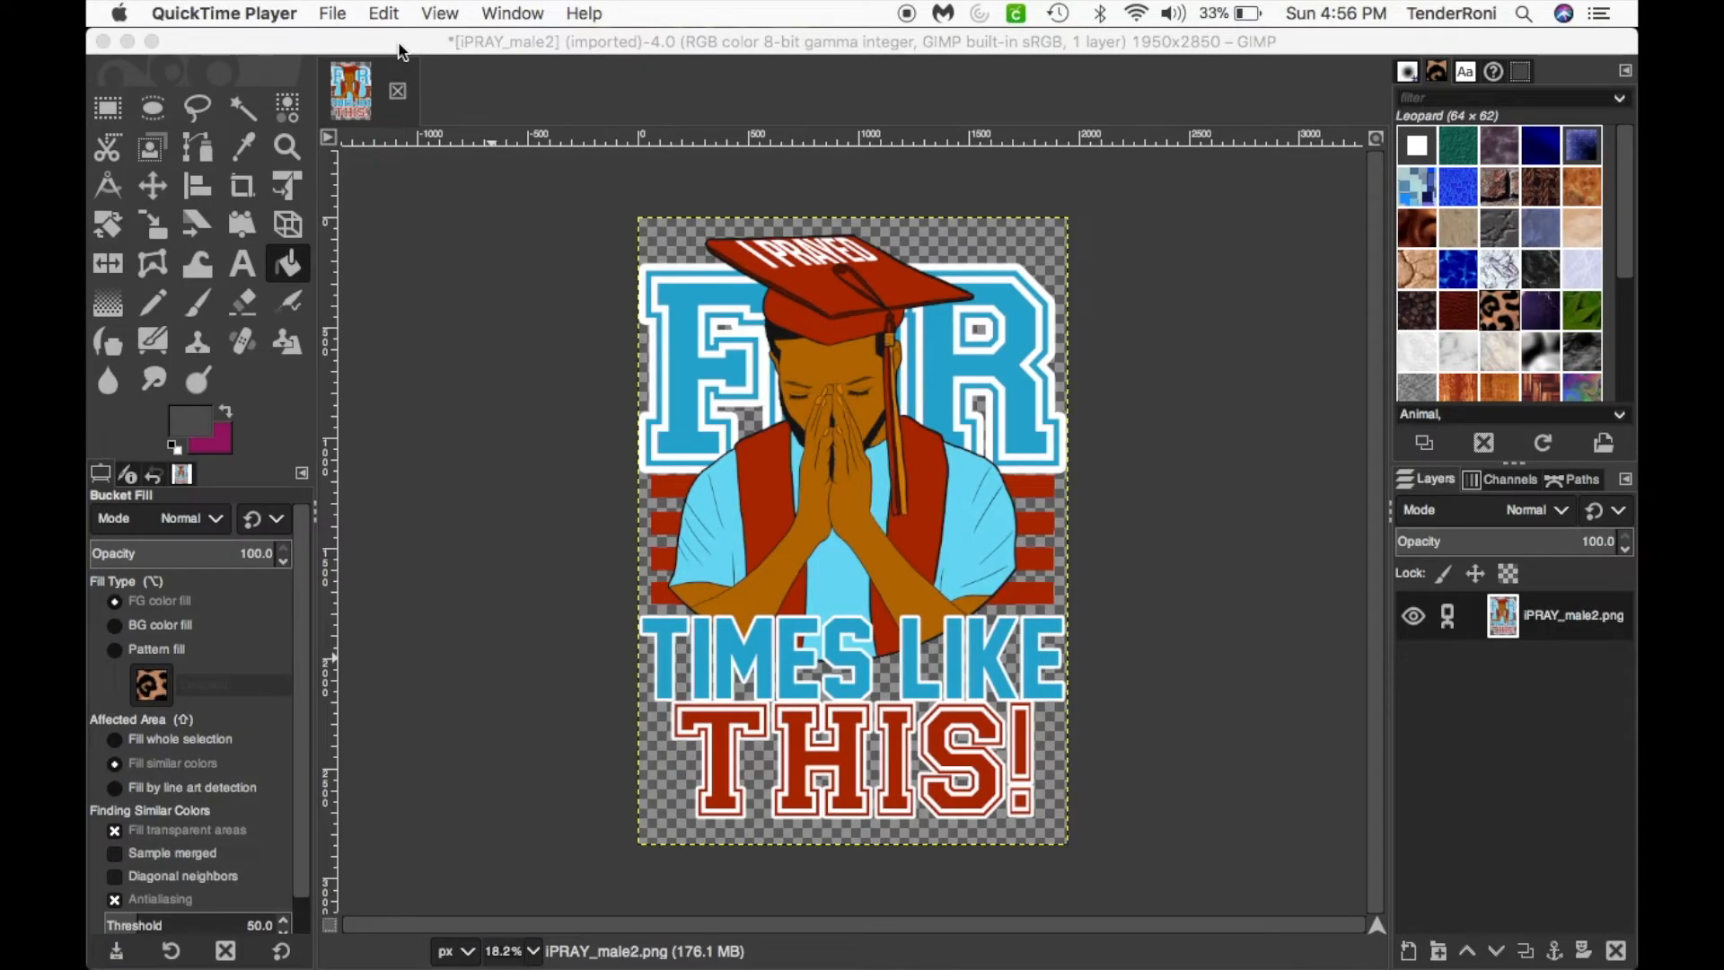
- Switch to GIMP, duplicate the iPRAY_male2.png layer and hide the original layer
left_click(477, 105)
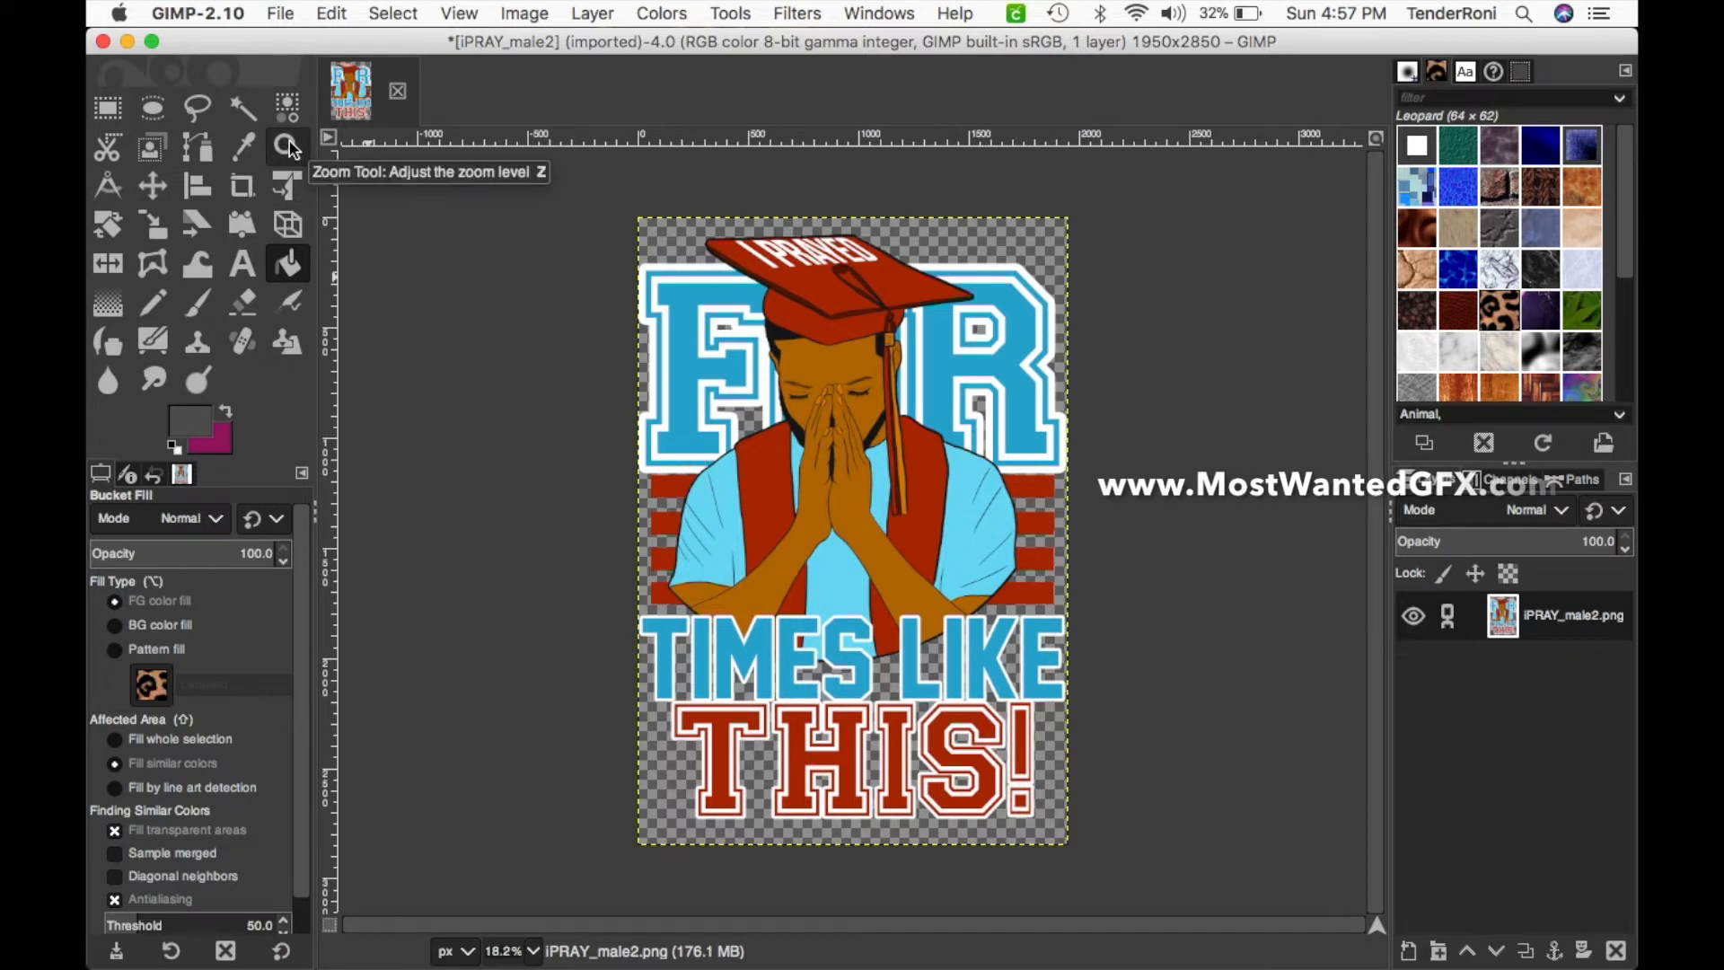
right_click(1566, 632)
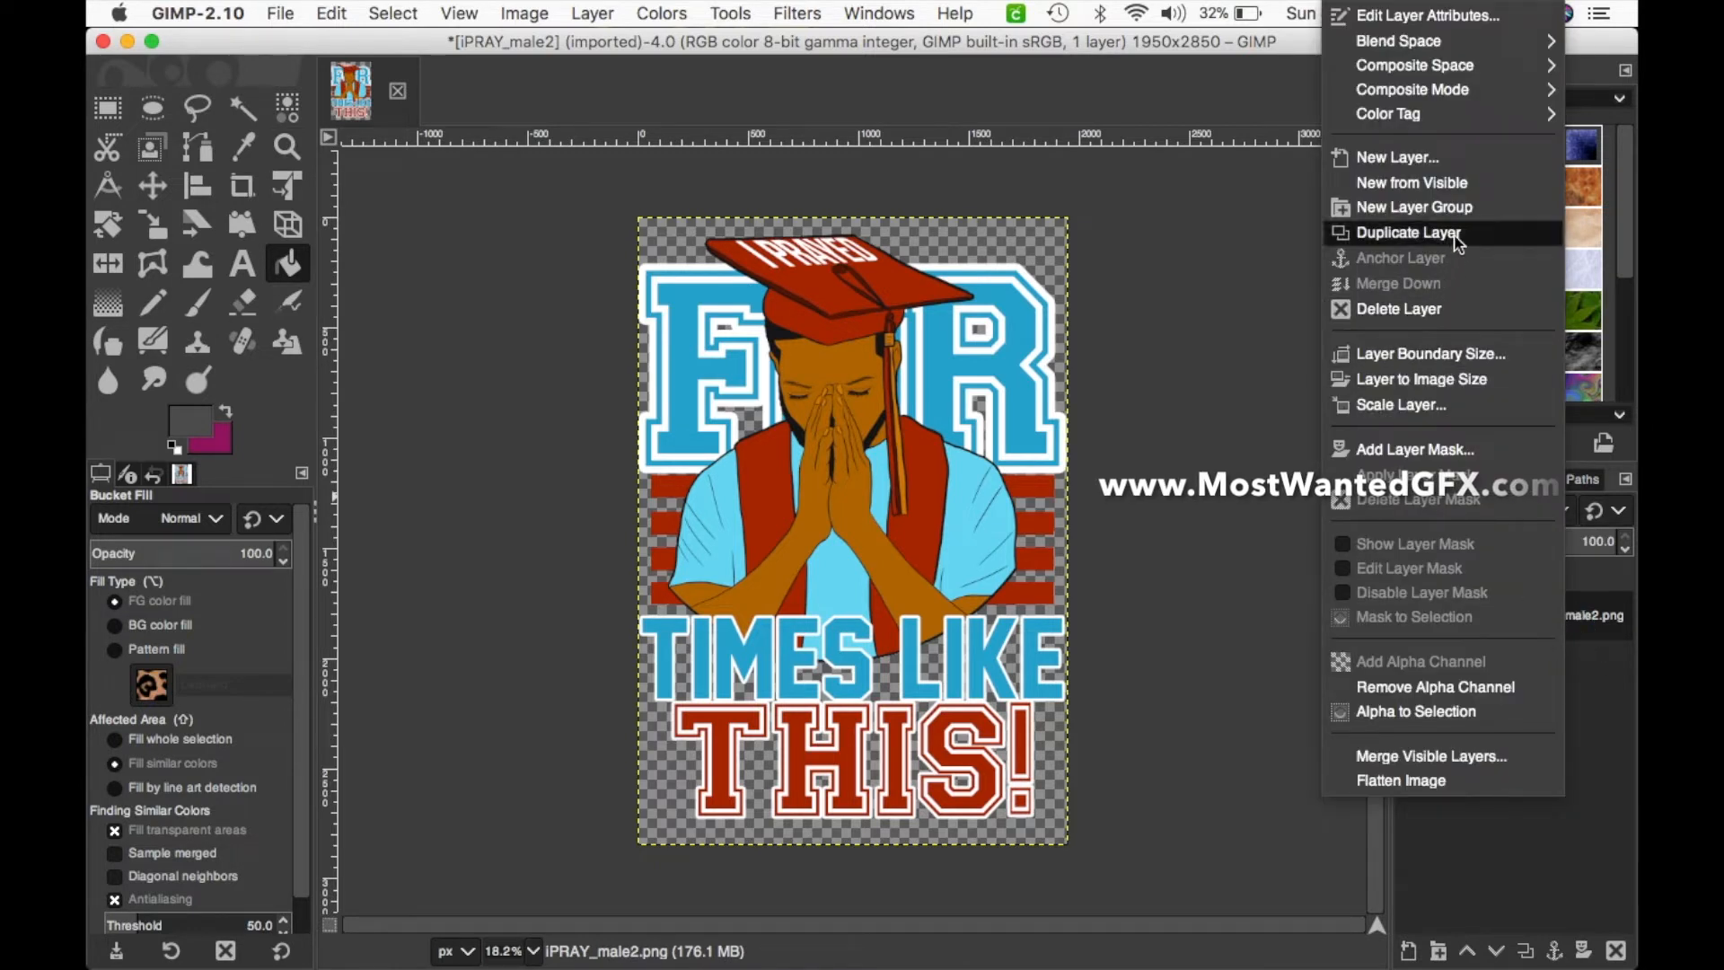
left_click(1586, 674)
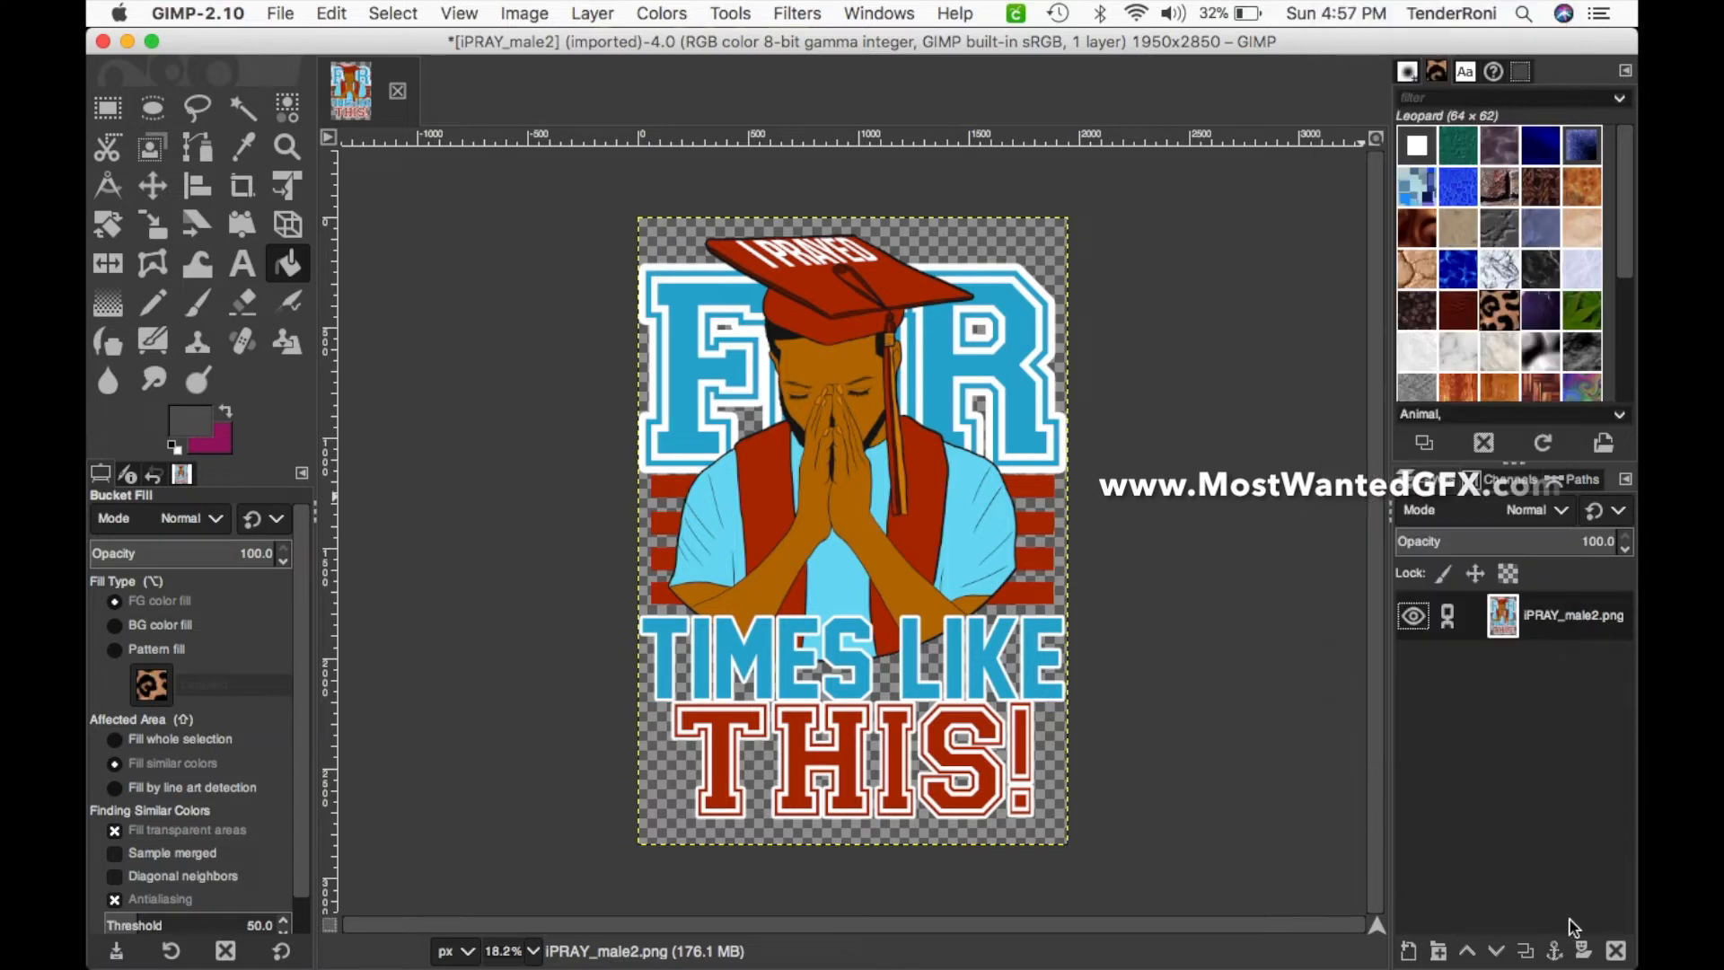
left_click(1529, 955)
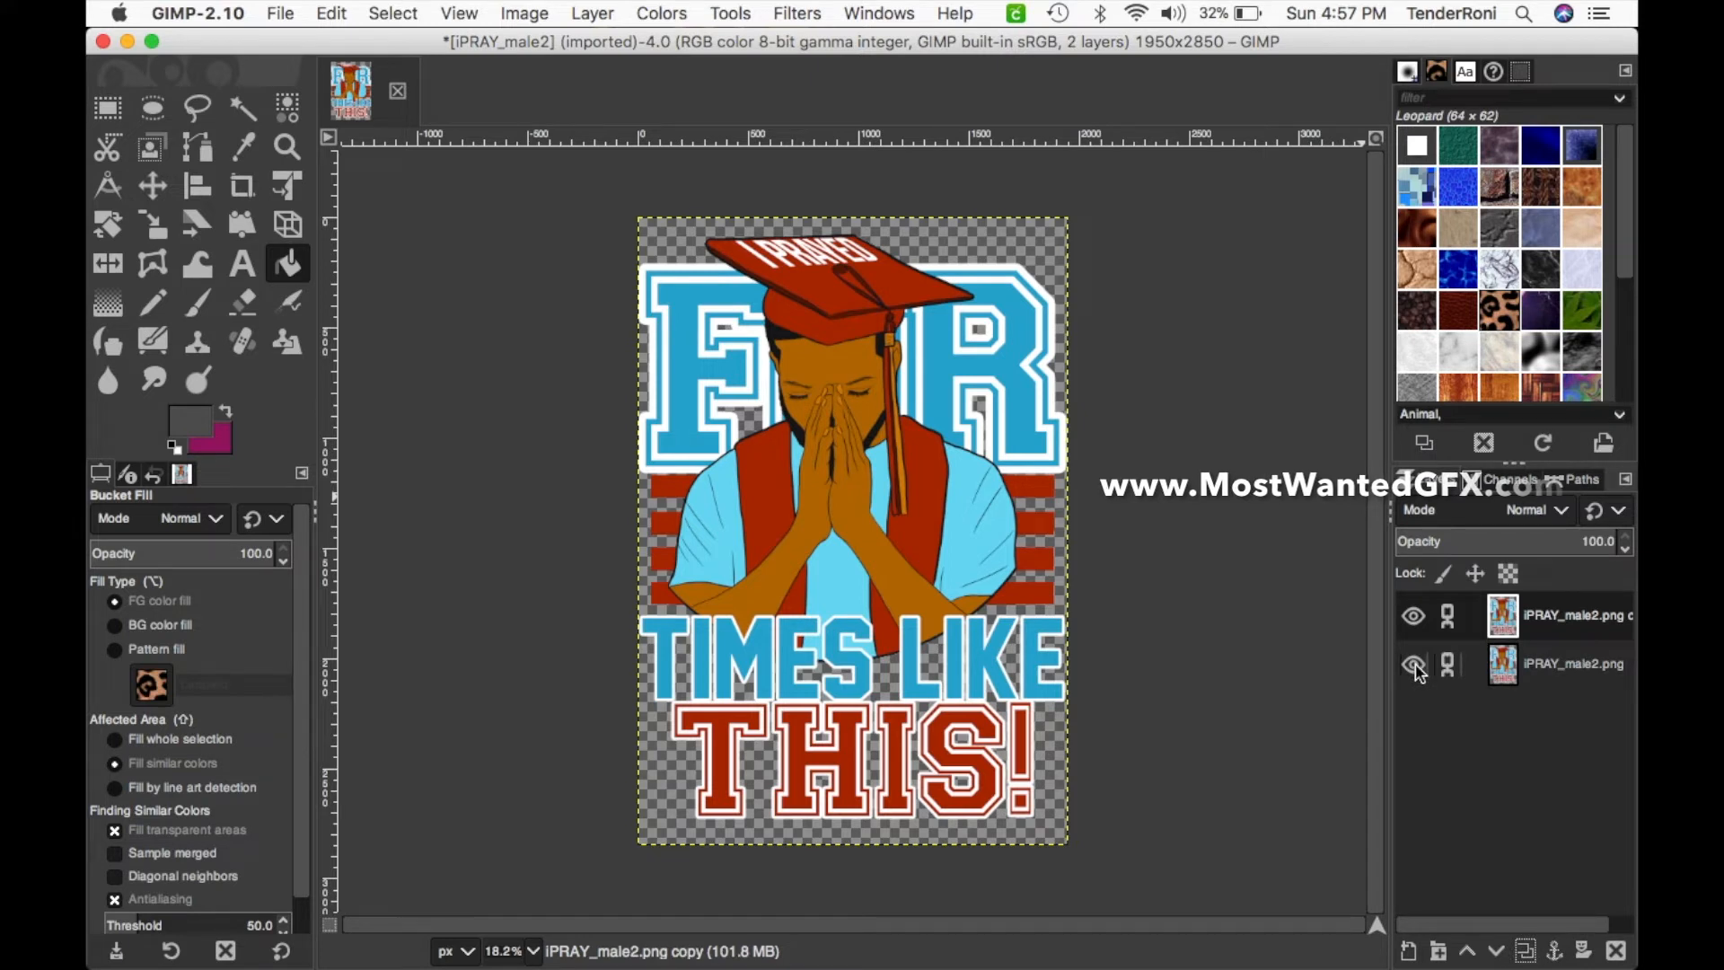
left_click(1415, 666)
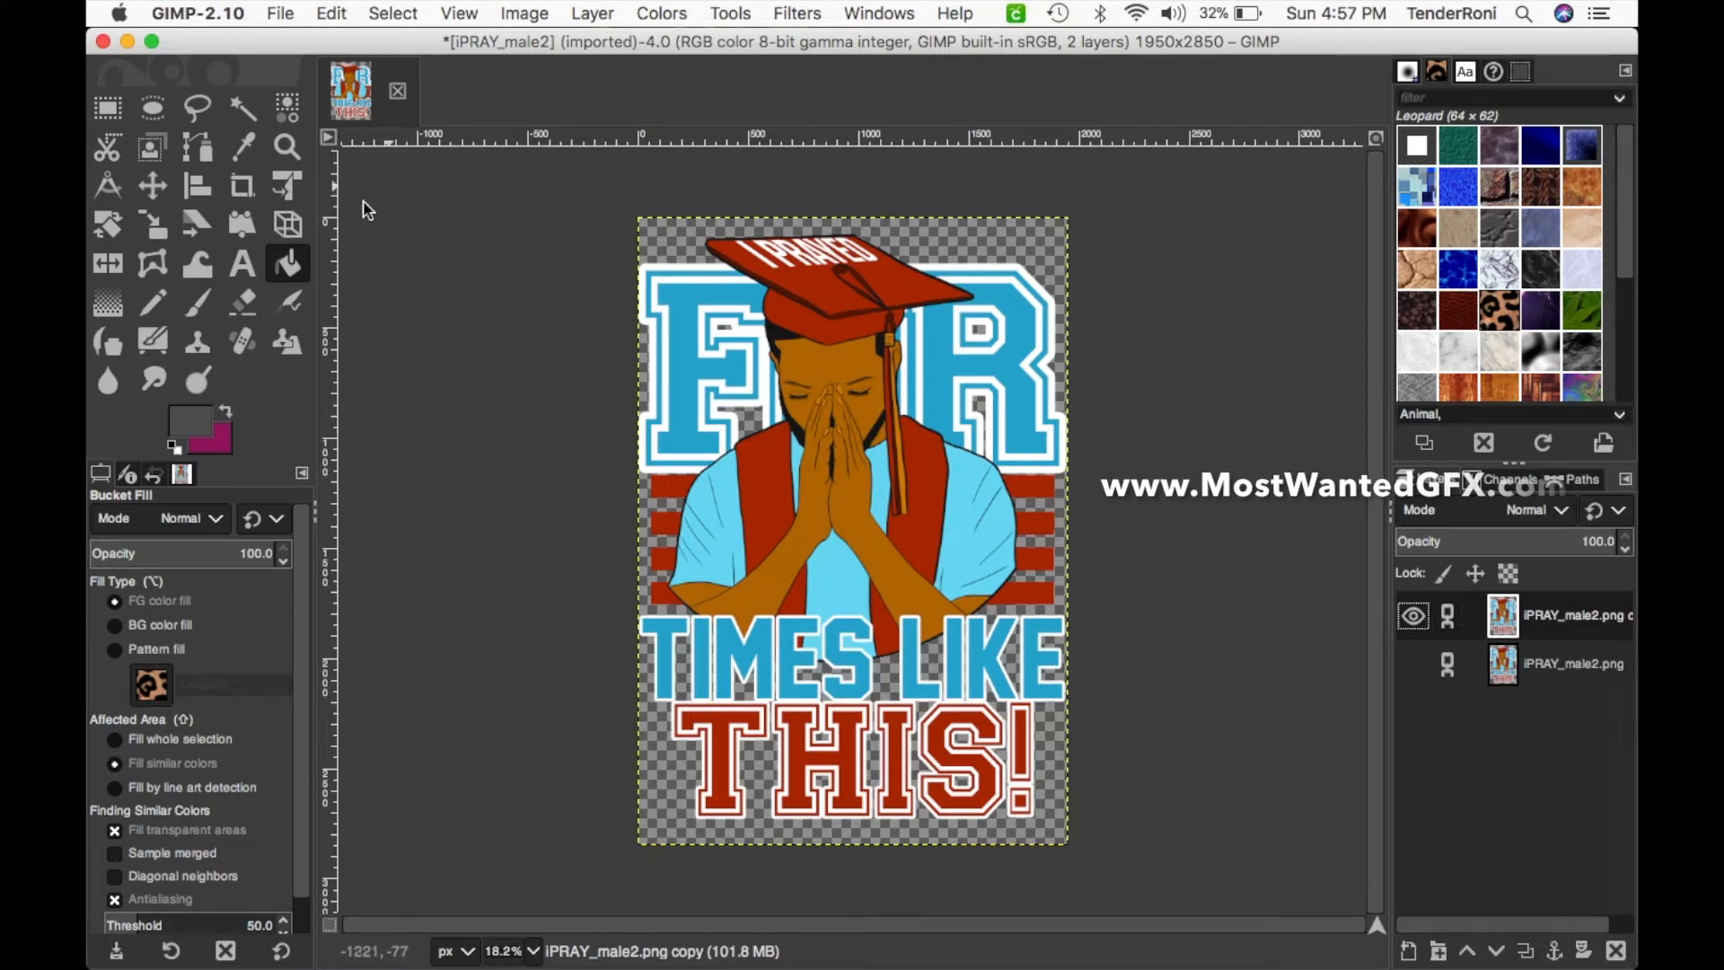
- Choose Bucket Fill and set the foreground colour to dark blue, 1d0062
left_click(287, 146)
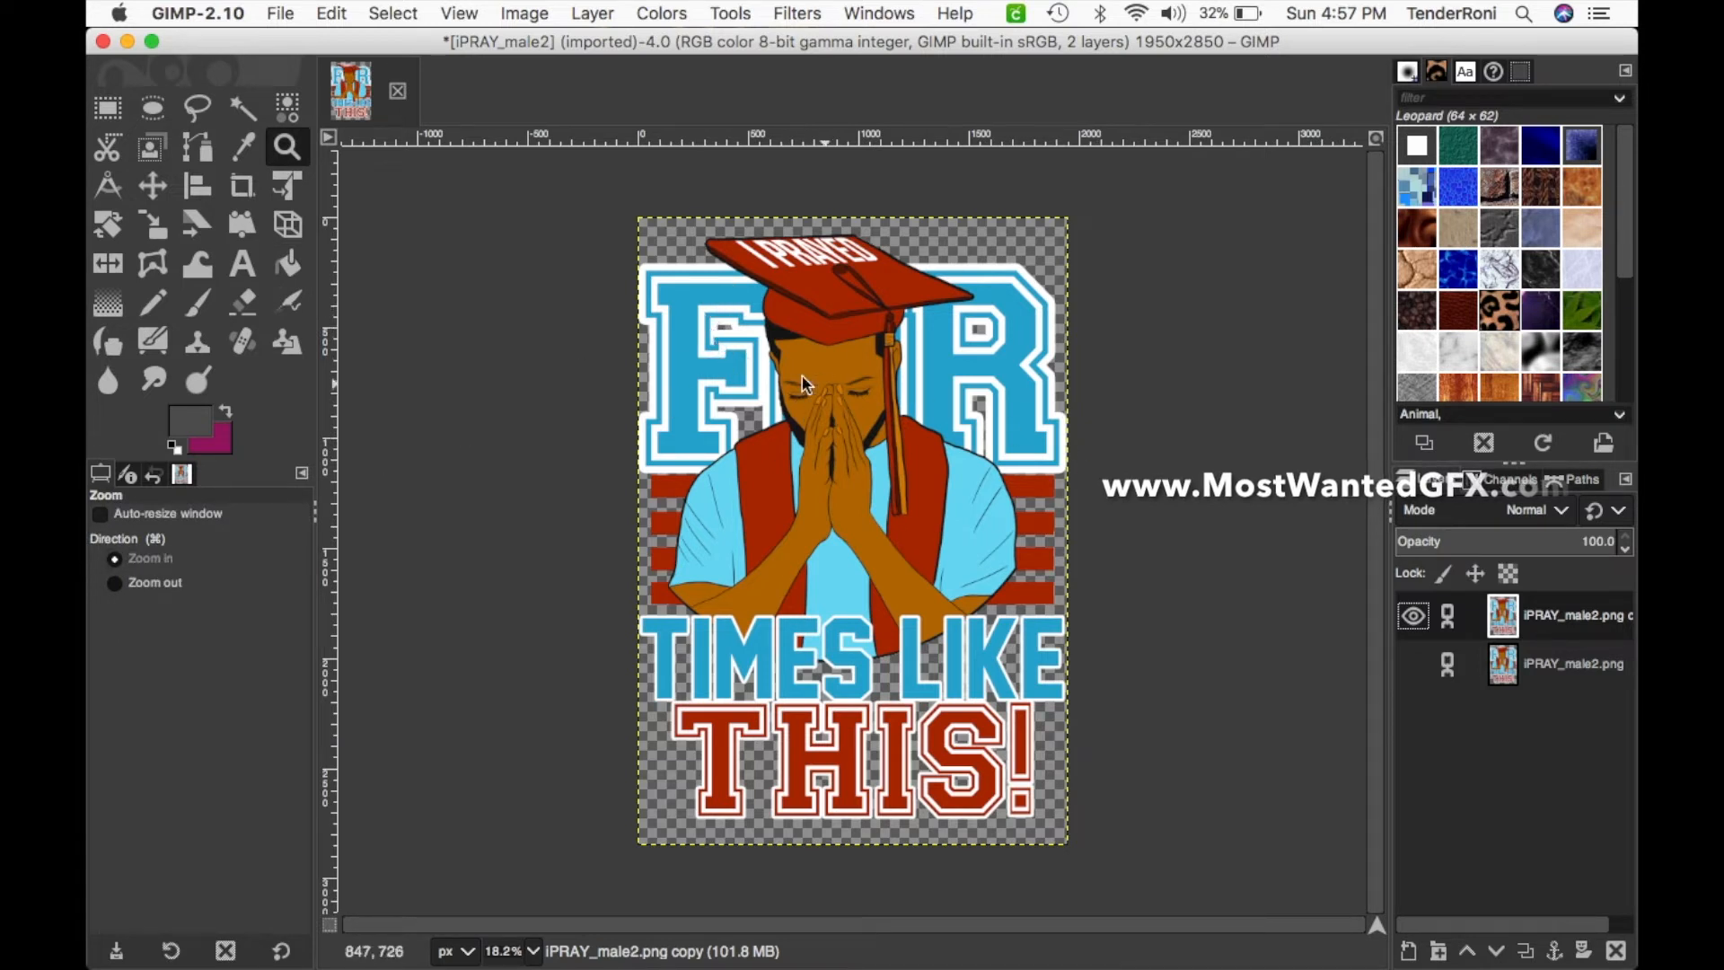
left_click(705, 304)
left_click(687, 282)
left_click(689, 284)
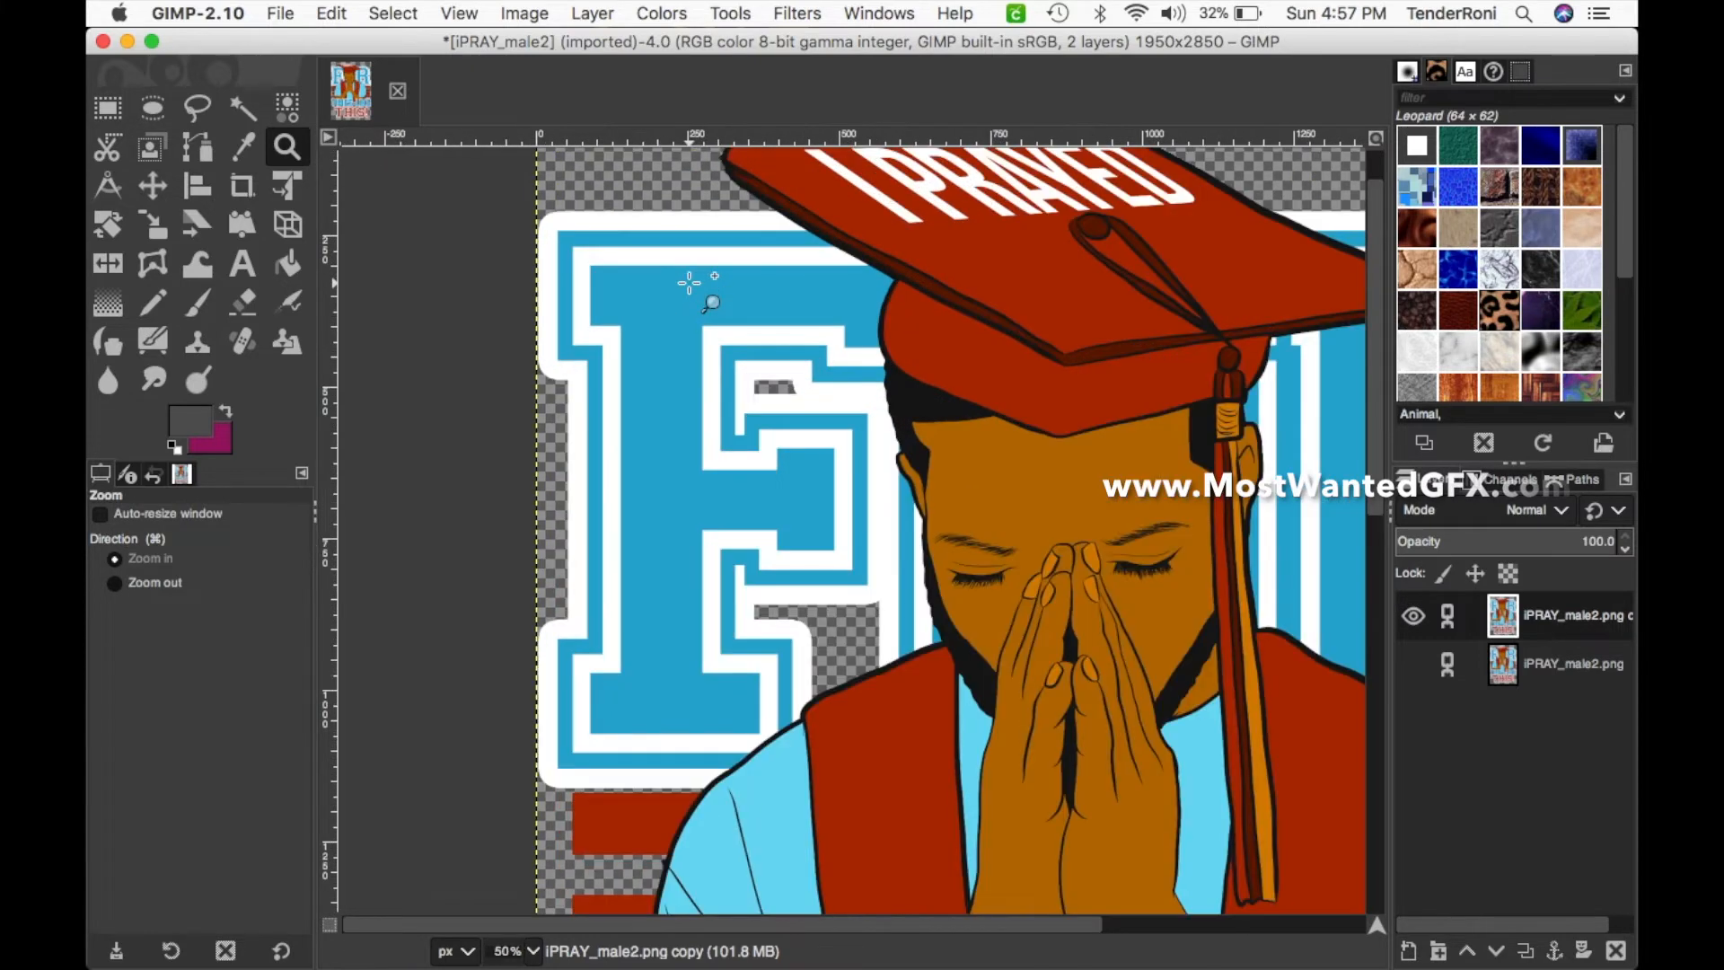
left_click(286, 272)
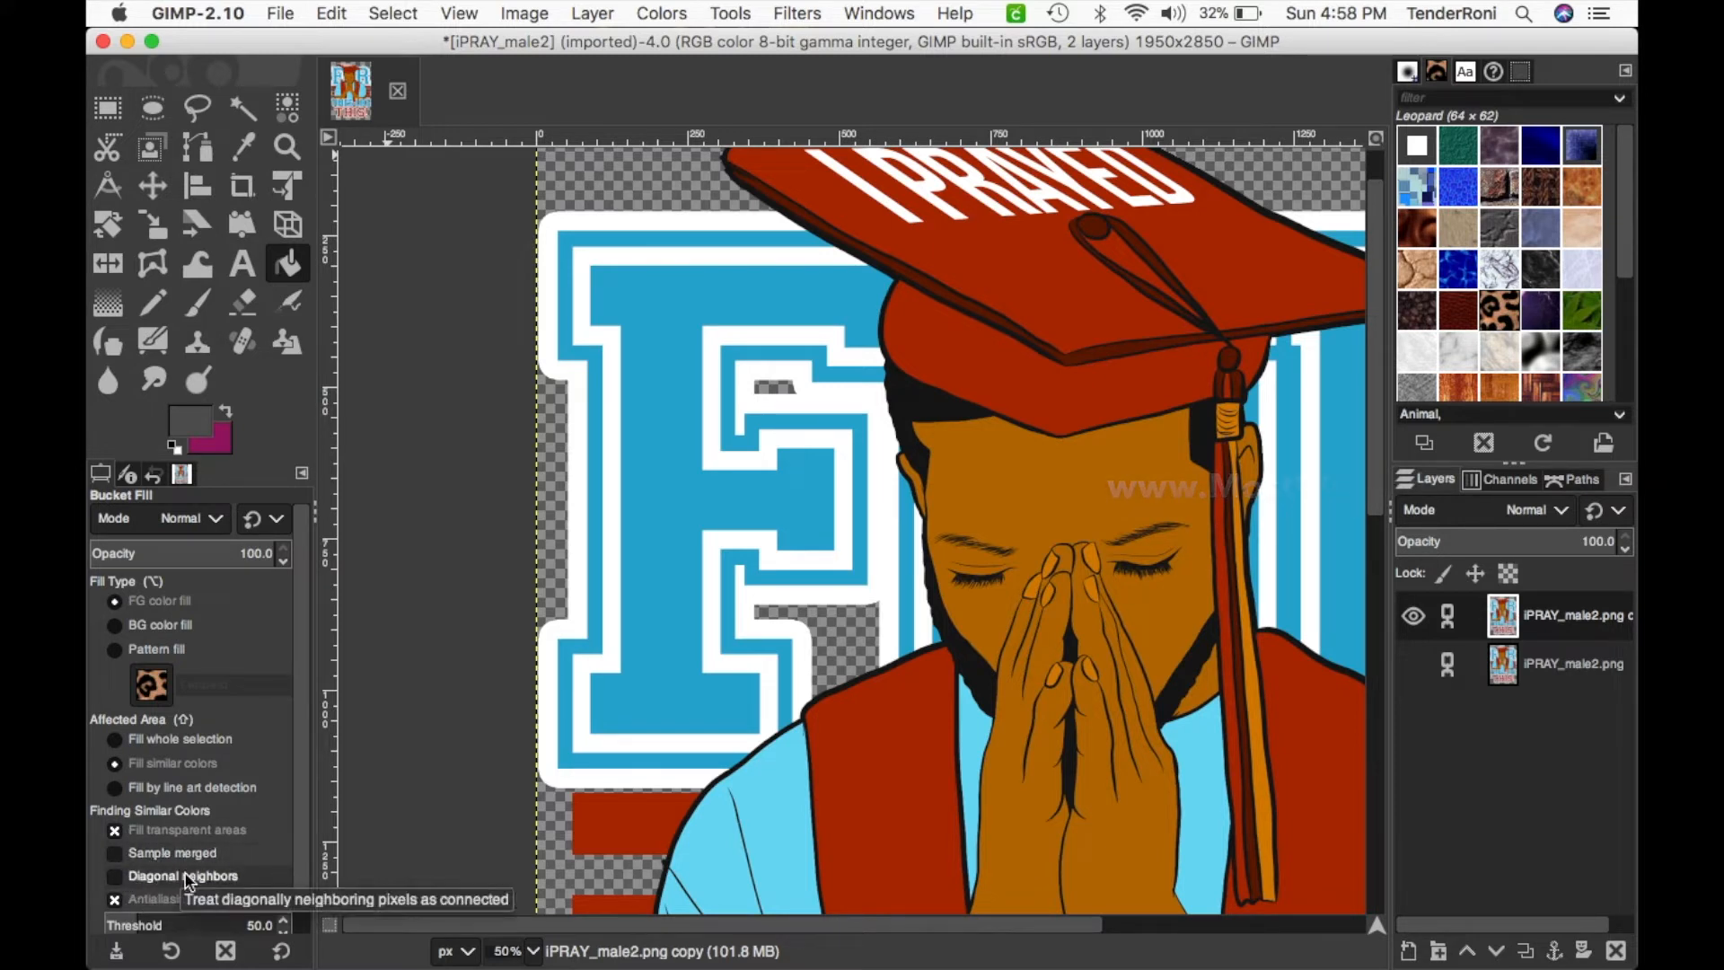
left_click(206, 431)
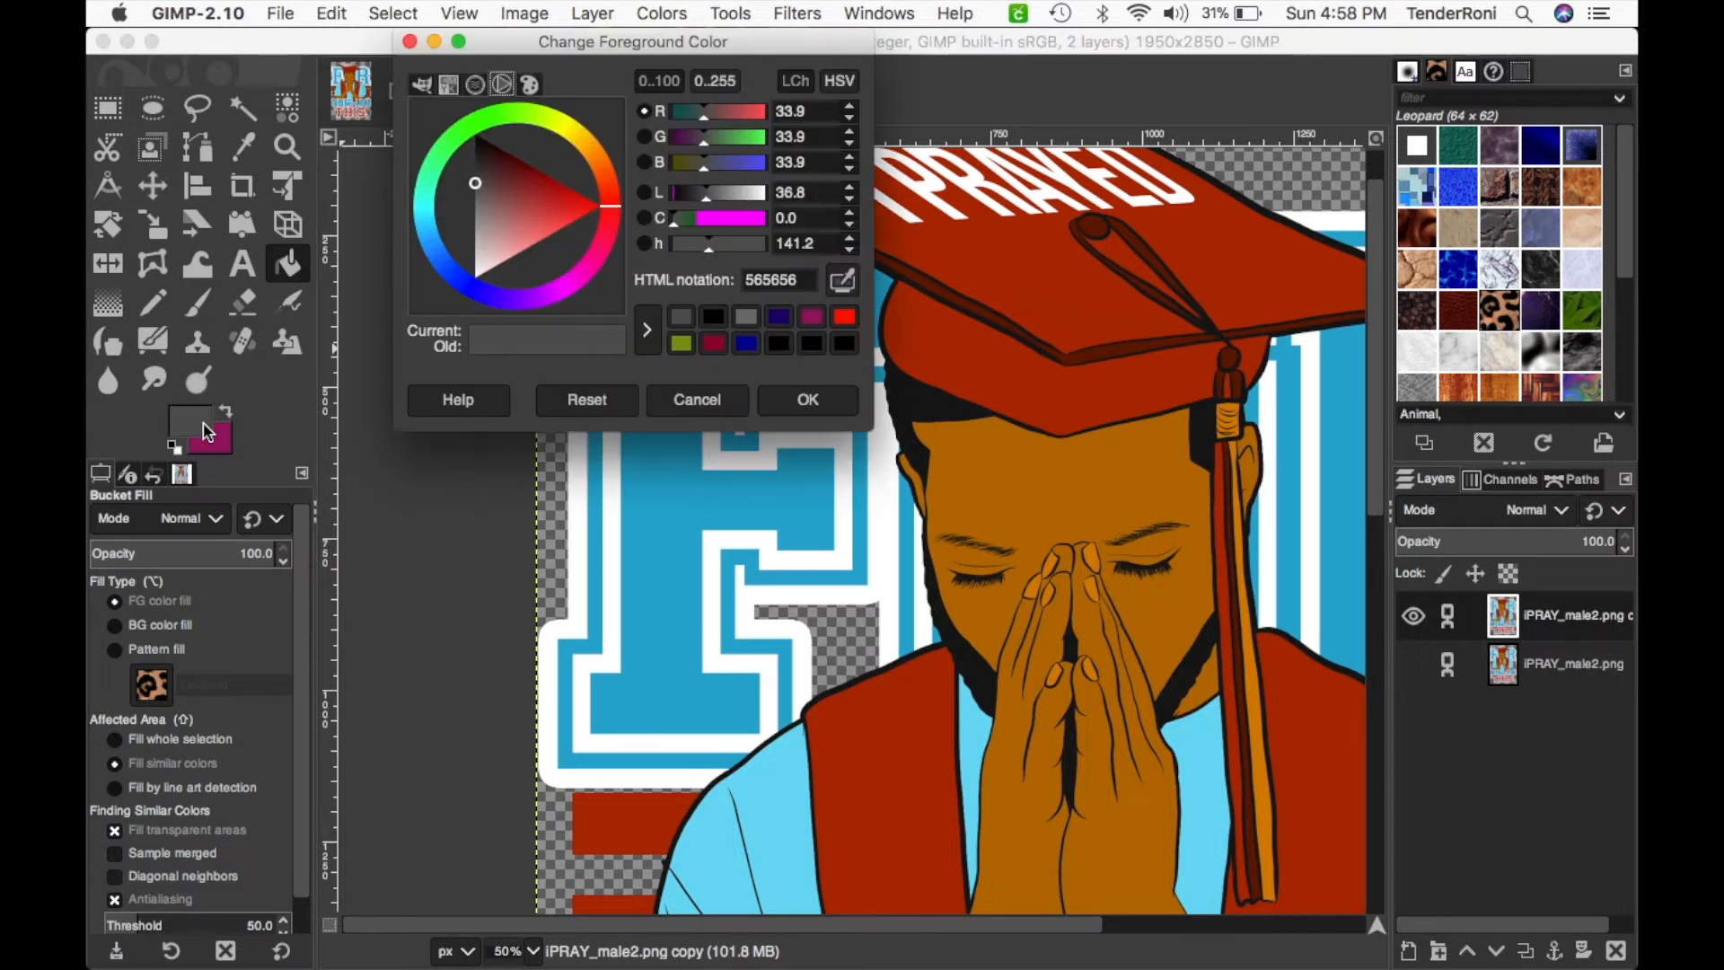
left_click(500, 301)
left_click(559, 220)
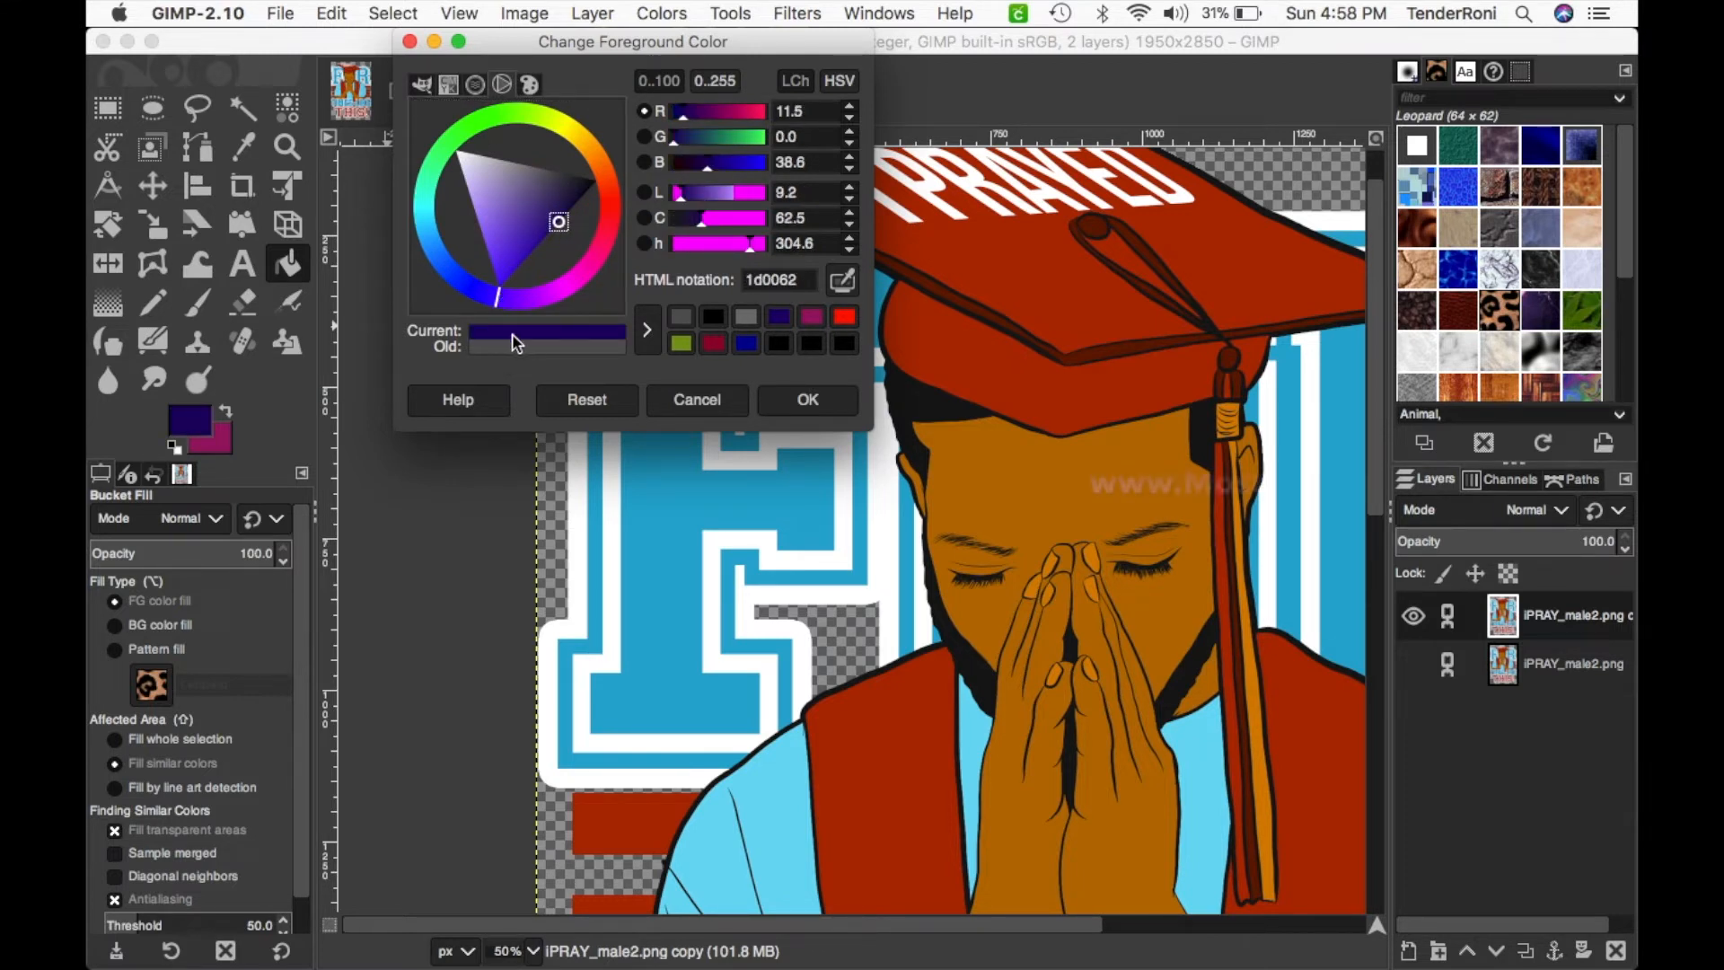
left_click(822, 413)
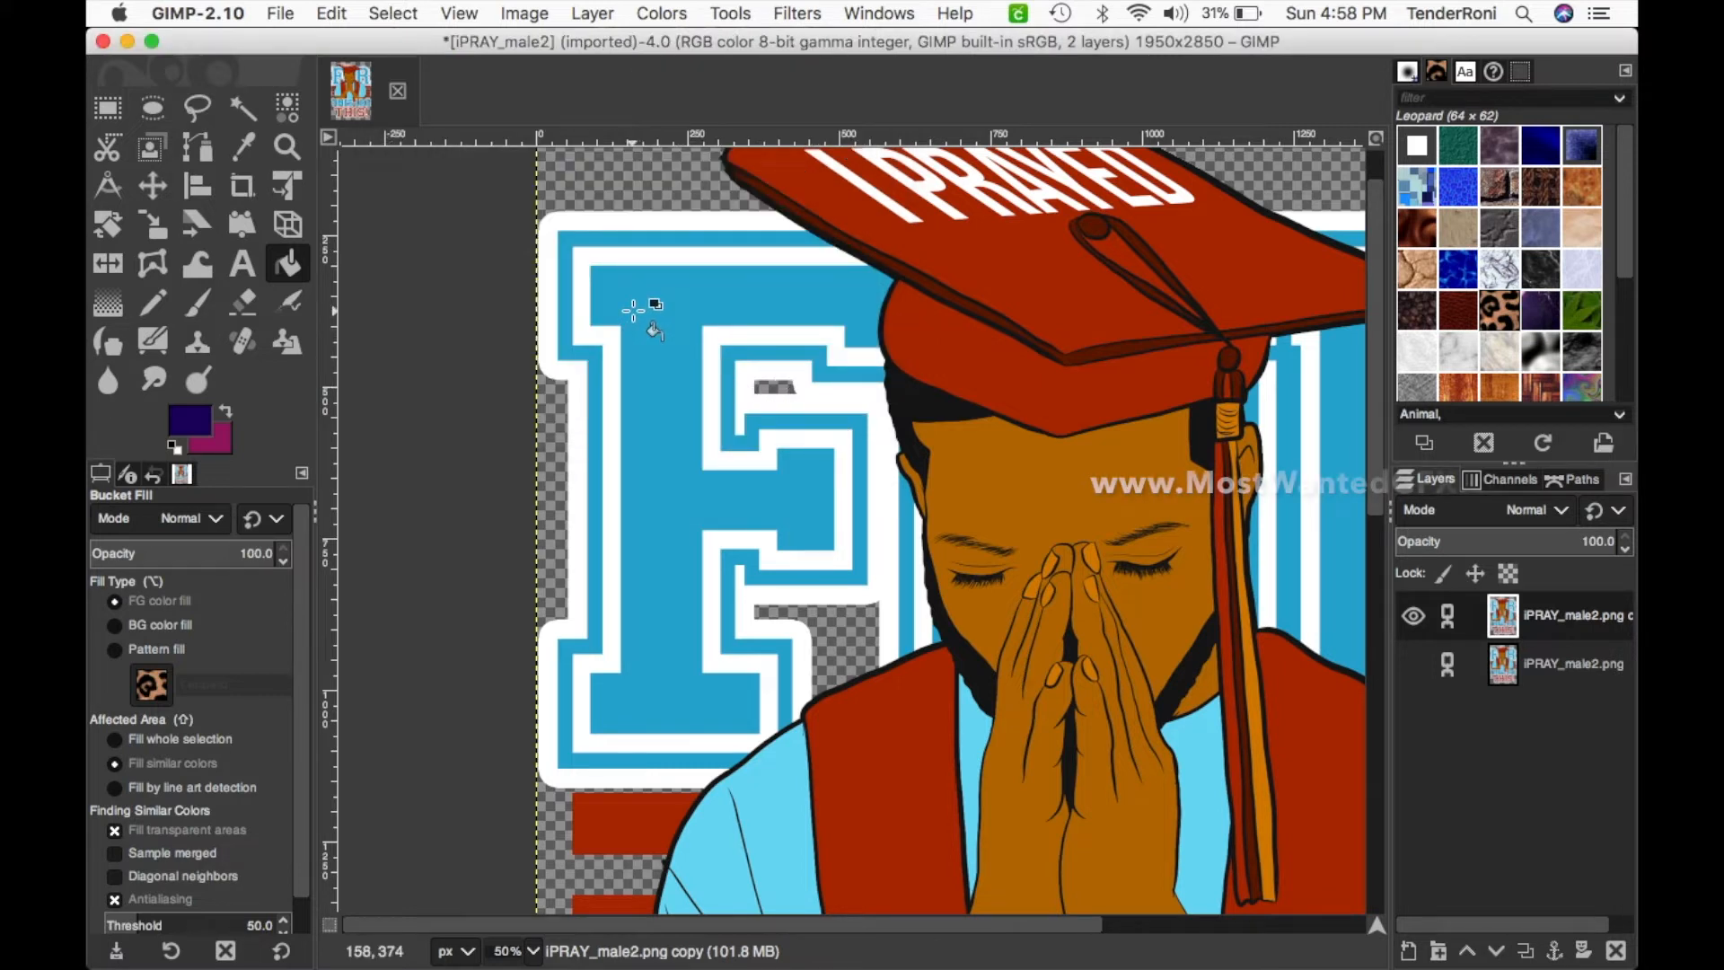
- Fill the letter F, its outer and inner outlines, and the nearby sliver of the O in "FOR" with dark blue
left_click(597, 240)
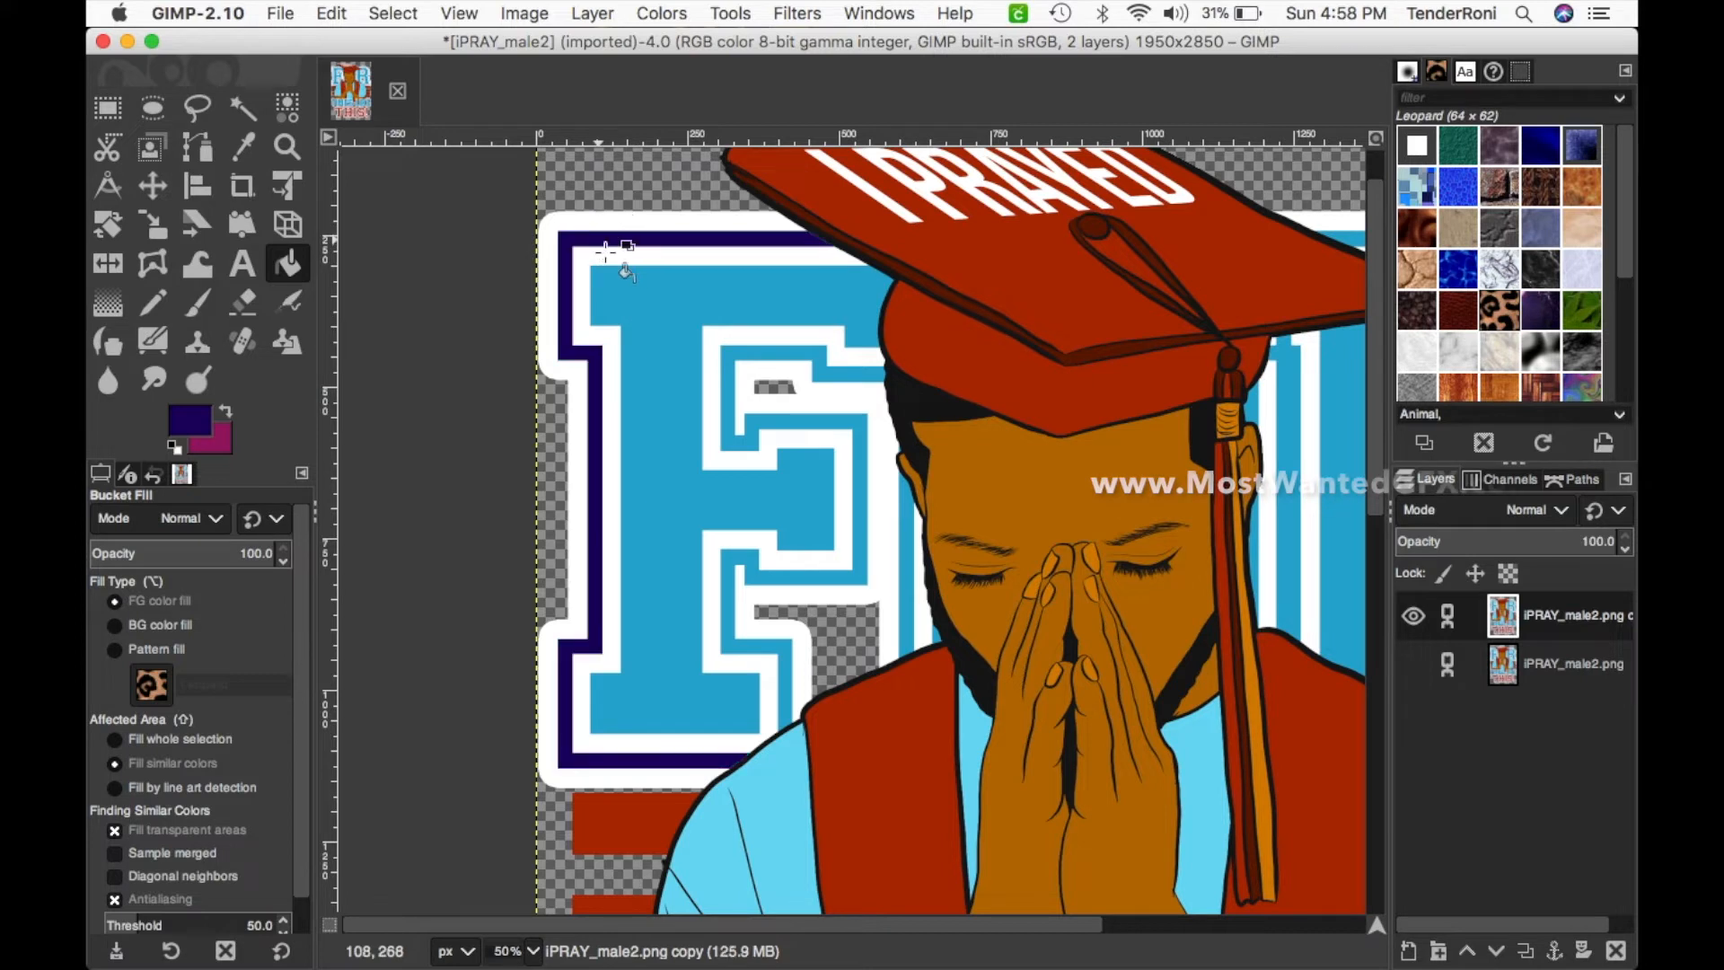
left_click(651, 286)
left_click(747, 375)
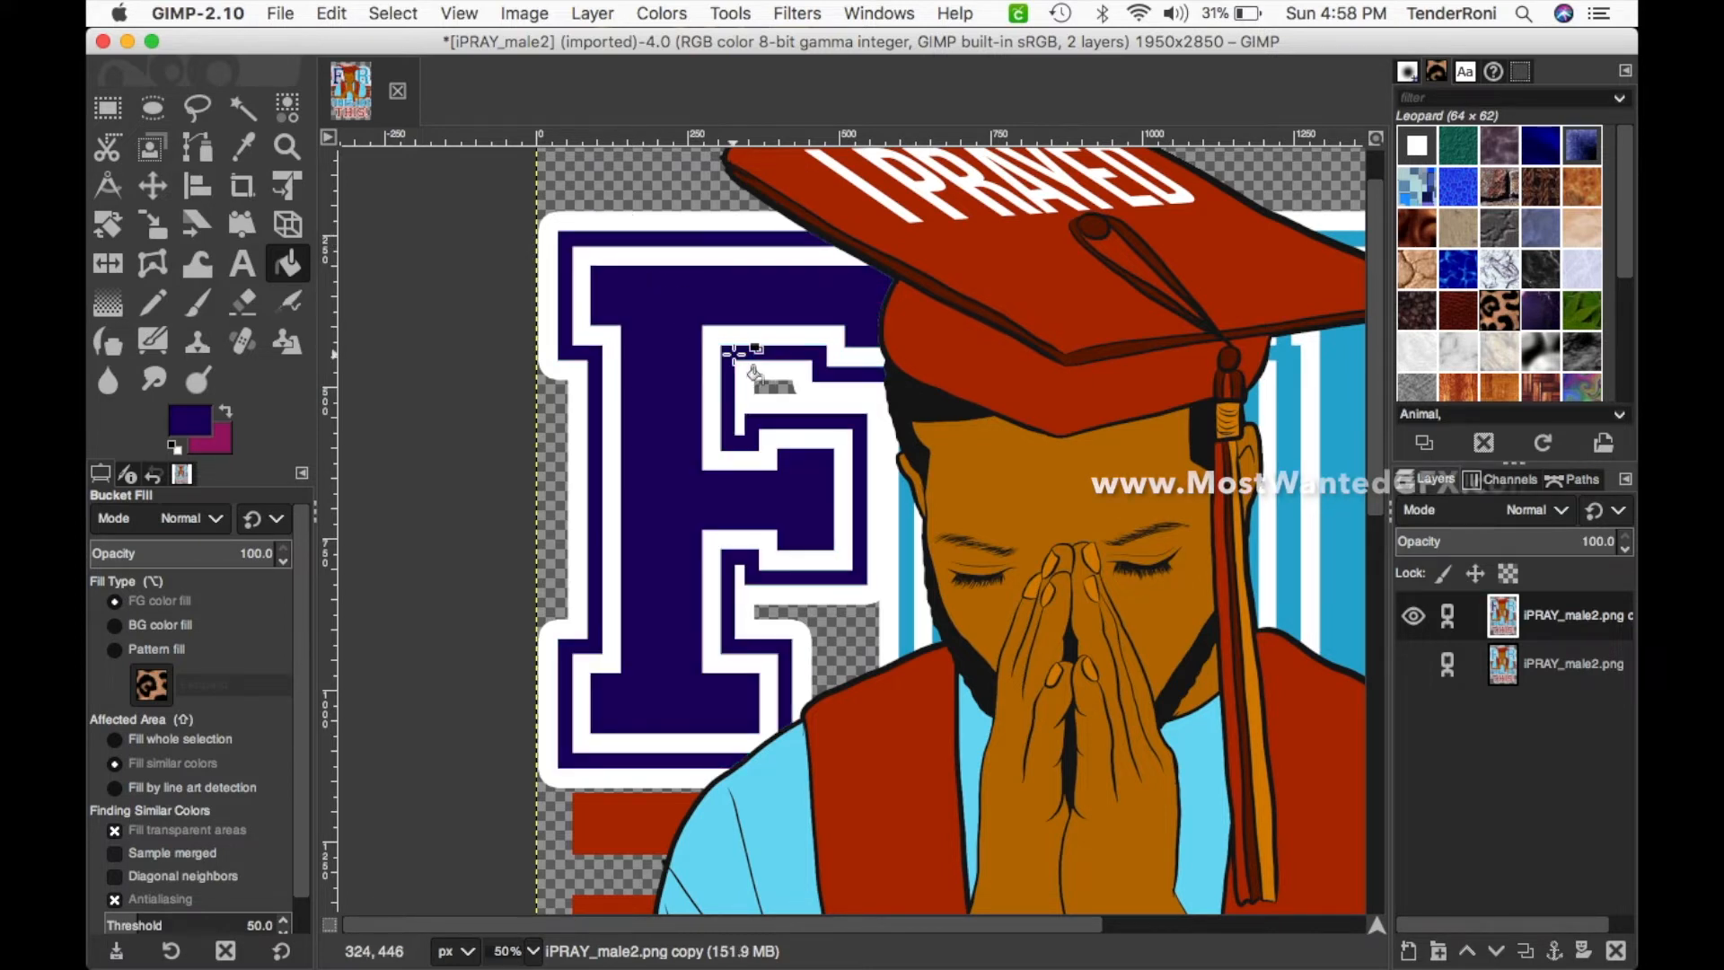
left_click(908, 621)
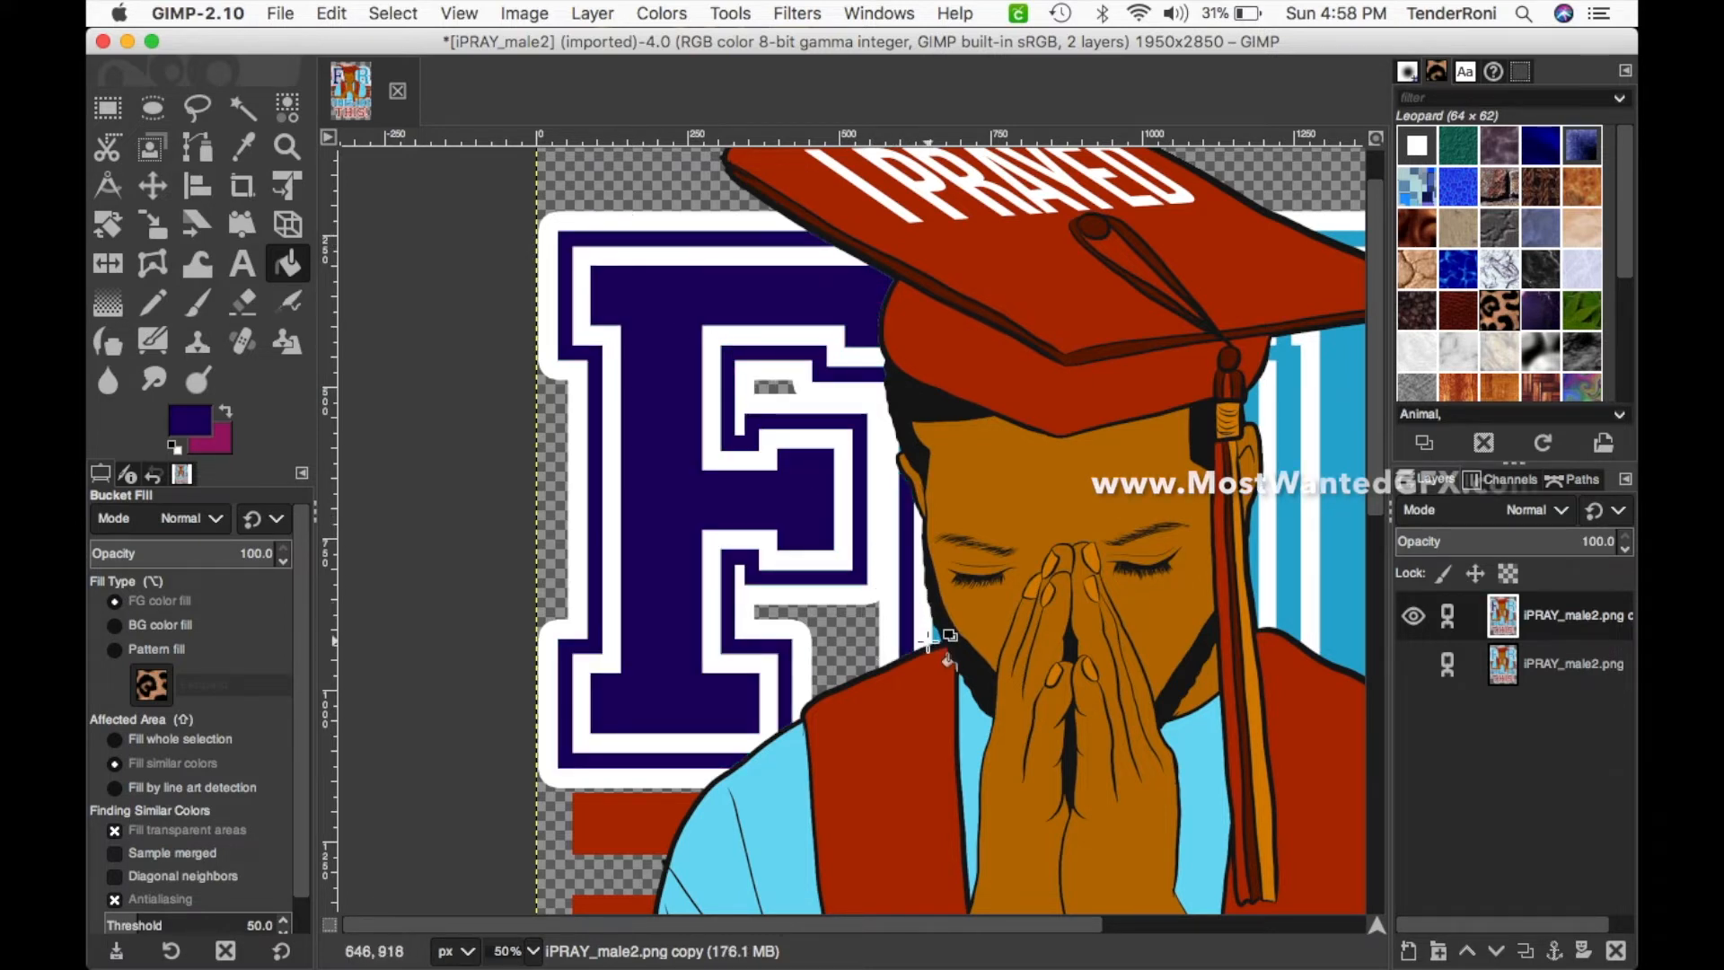
- Fill the light blue O sliver beside the tassel and the letter R with its outlines with dark blue
left_click_drag(993, 927, 1071, 930)
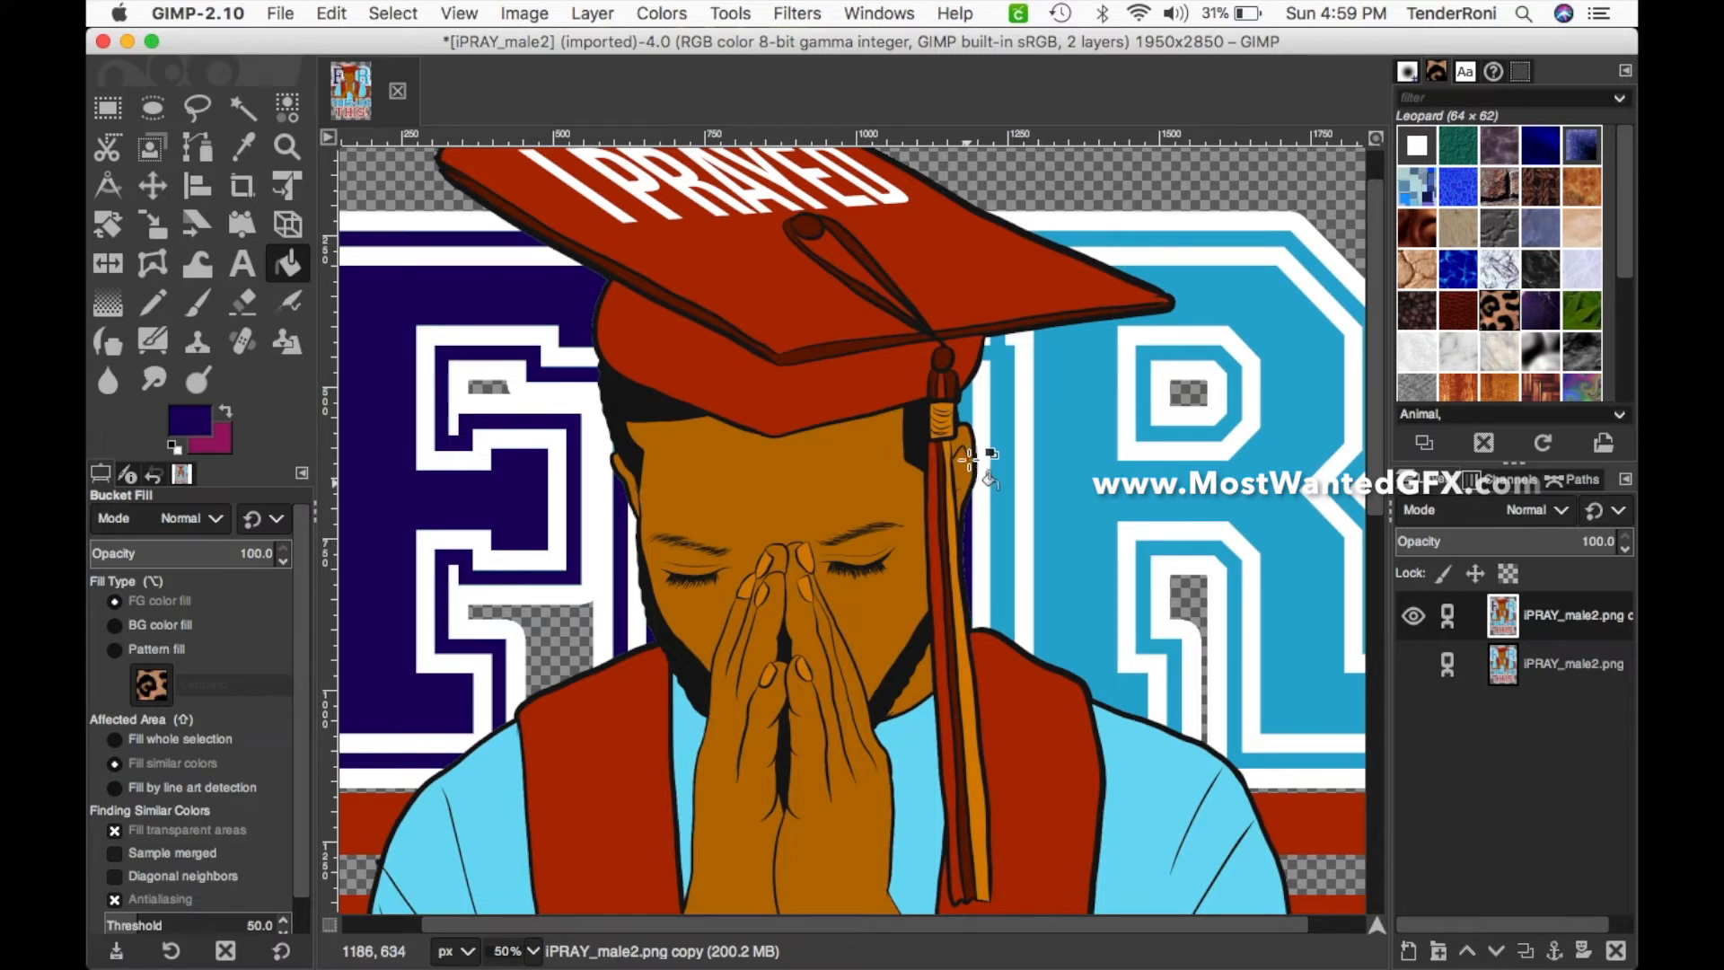
left_click(993, 403)
left_click(1051, 386)
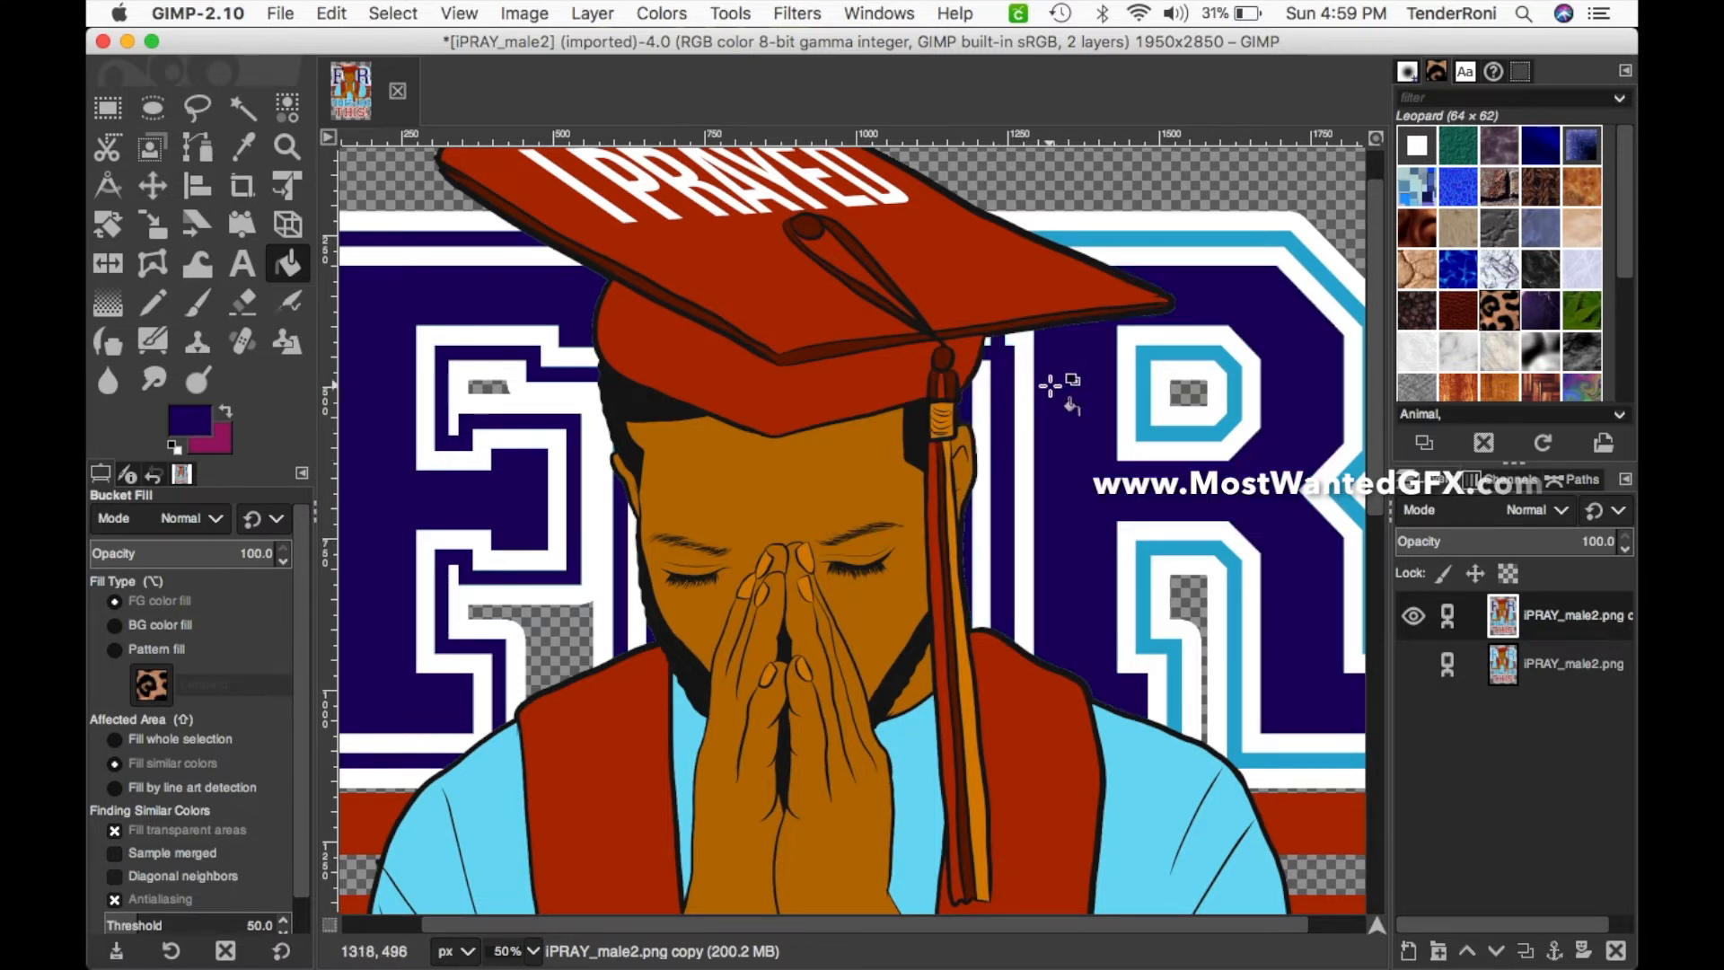
left_click(1167, 239)
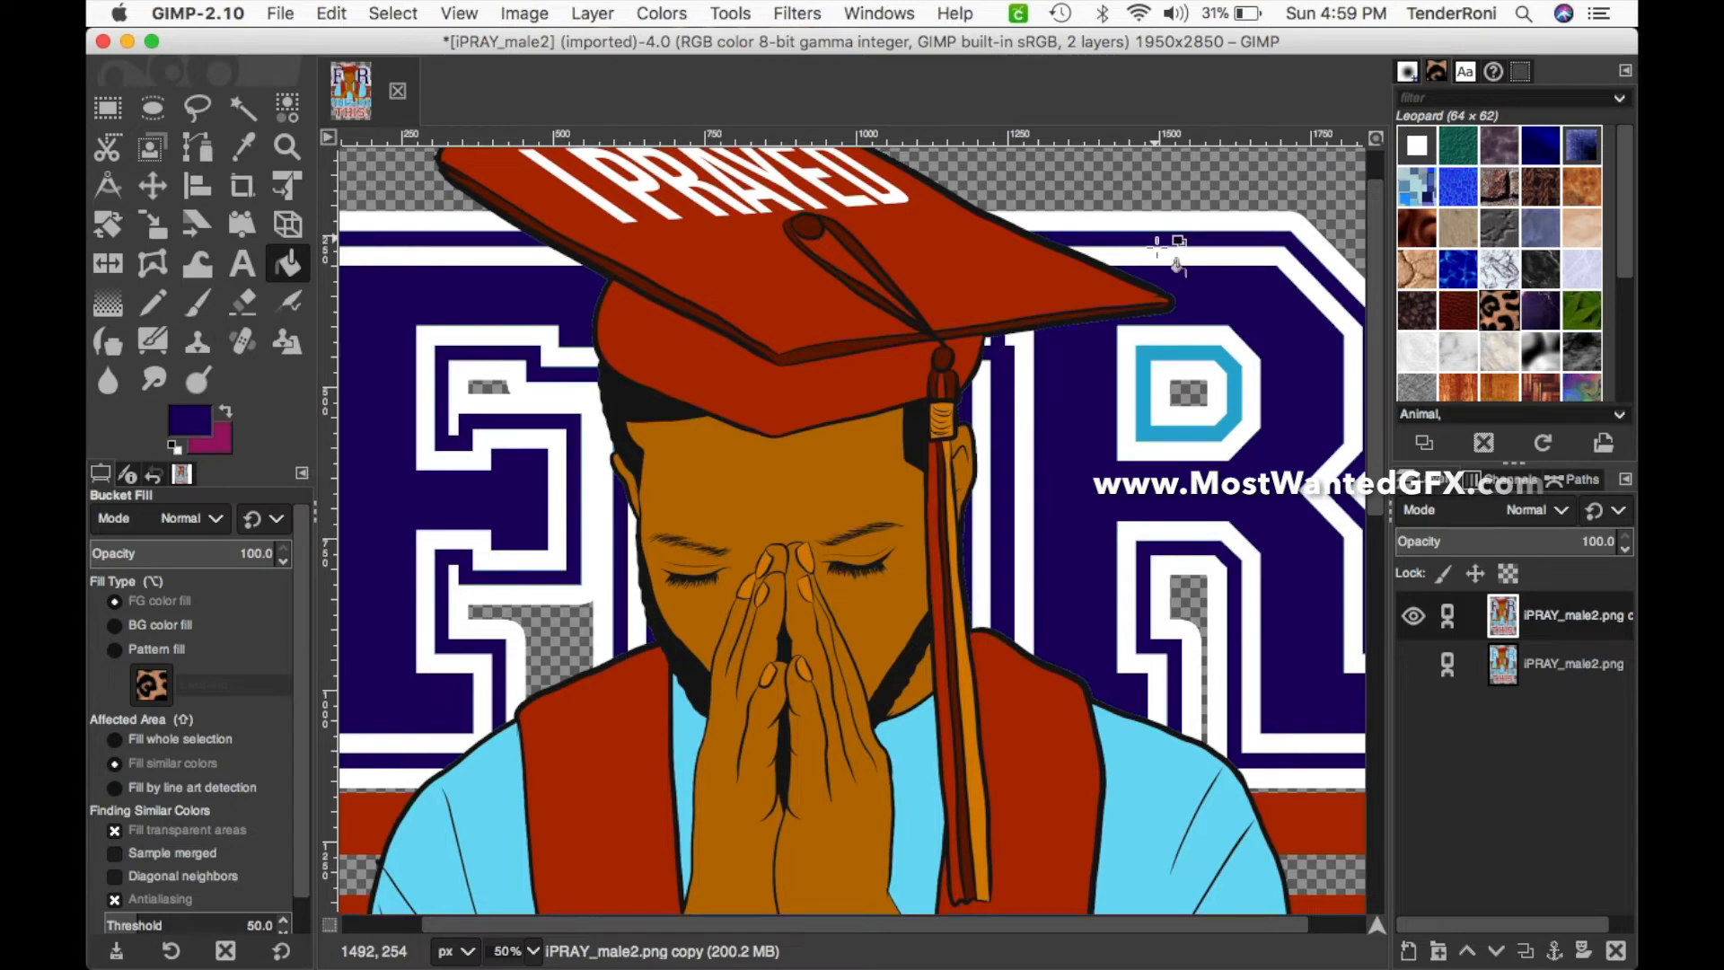
left_click(1146, 350)
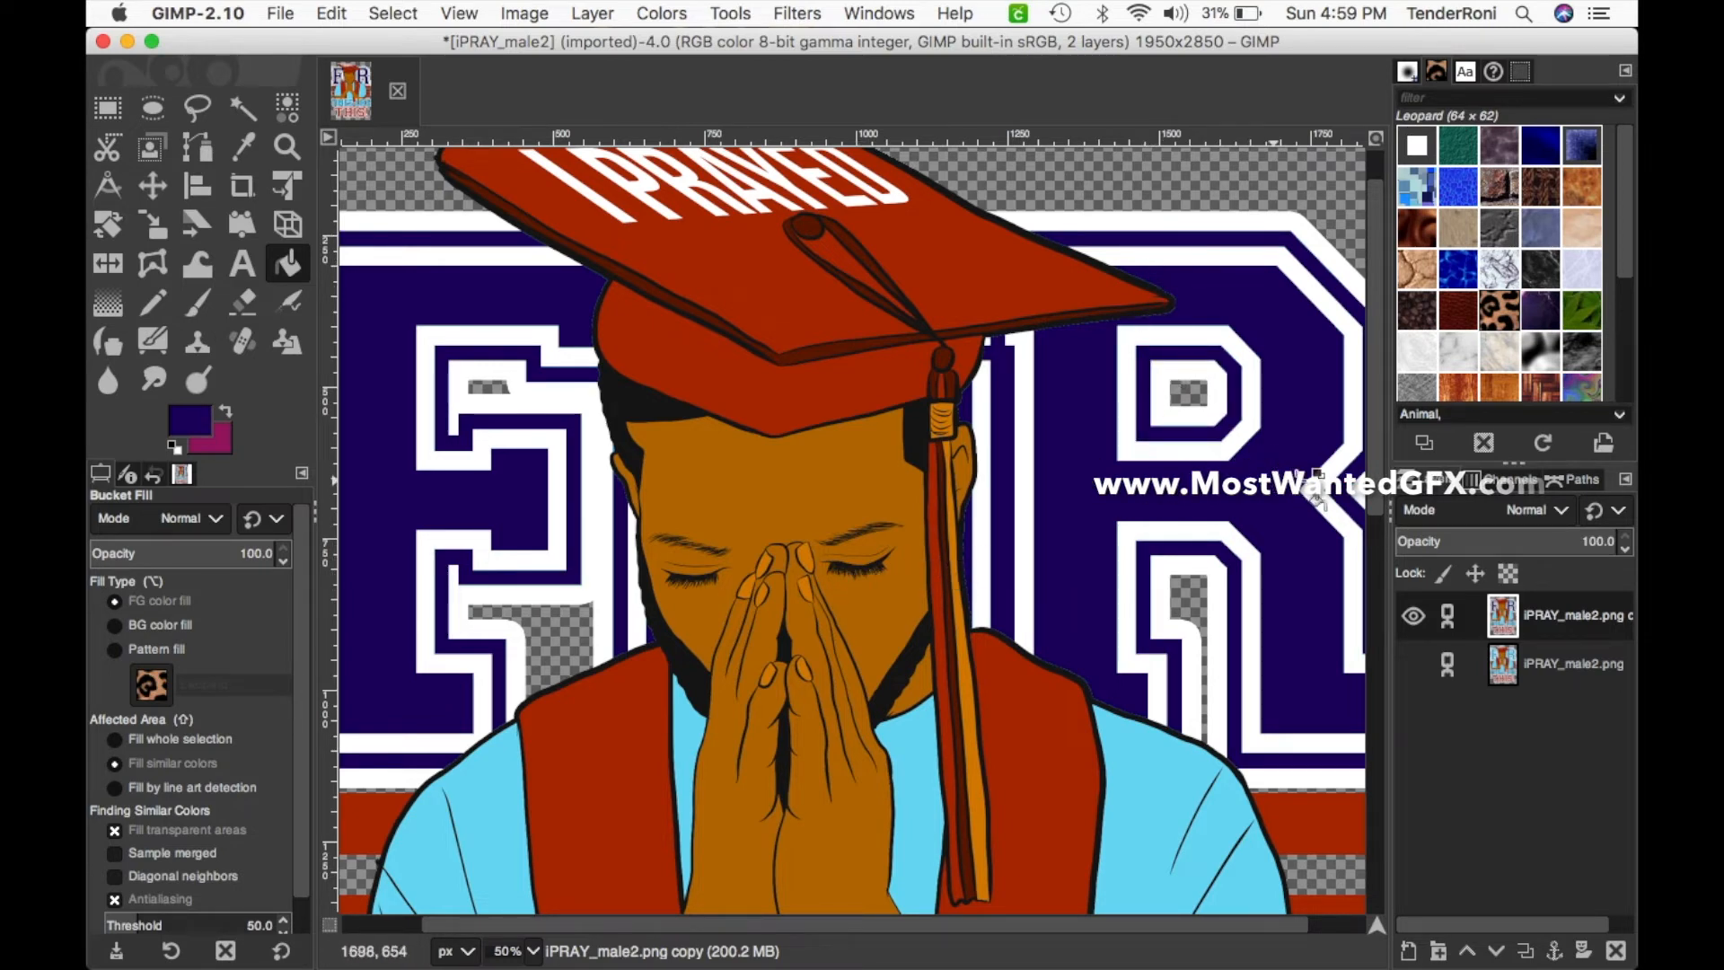
- Fill all five letters of the word "TIMES" with dark blue
left_click_drag(1384, 508, 1354, 788)
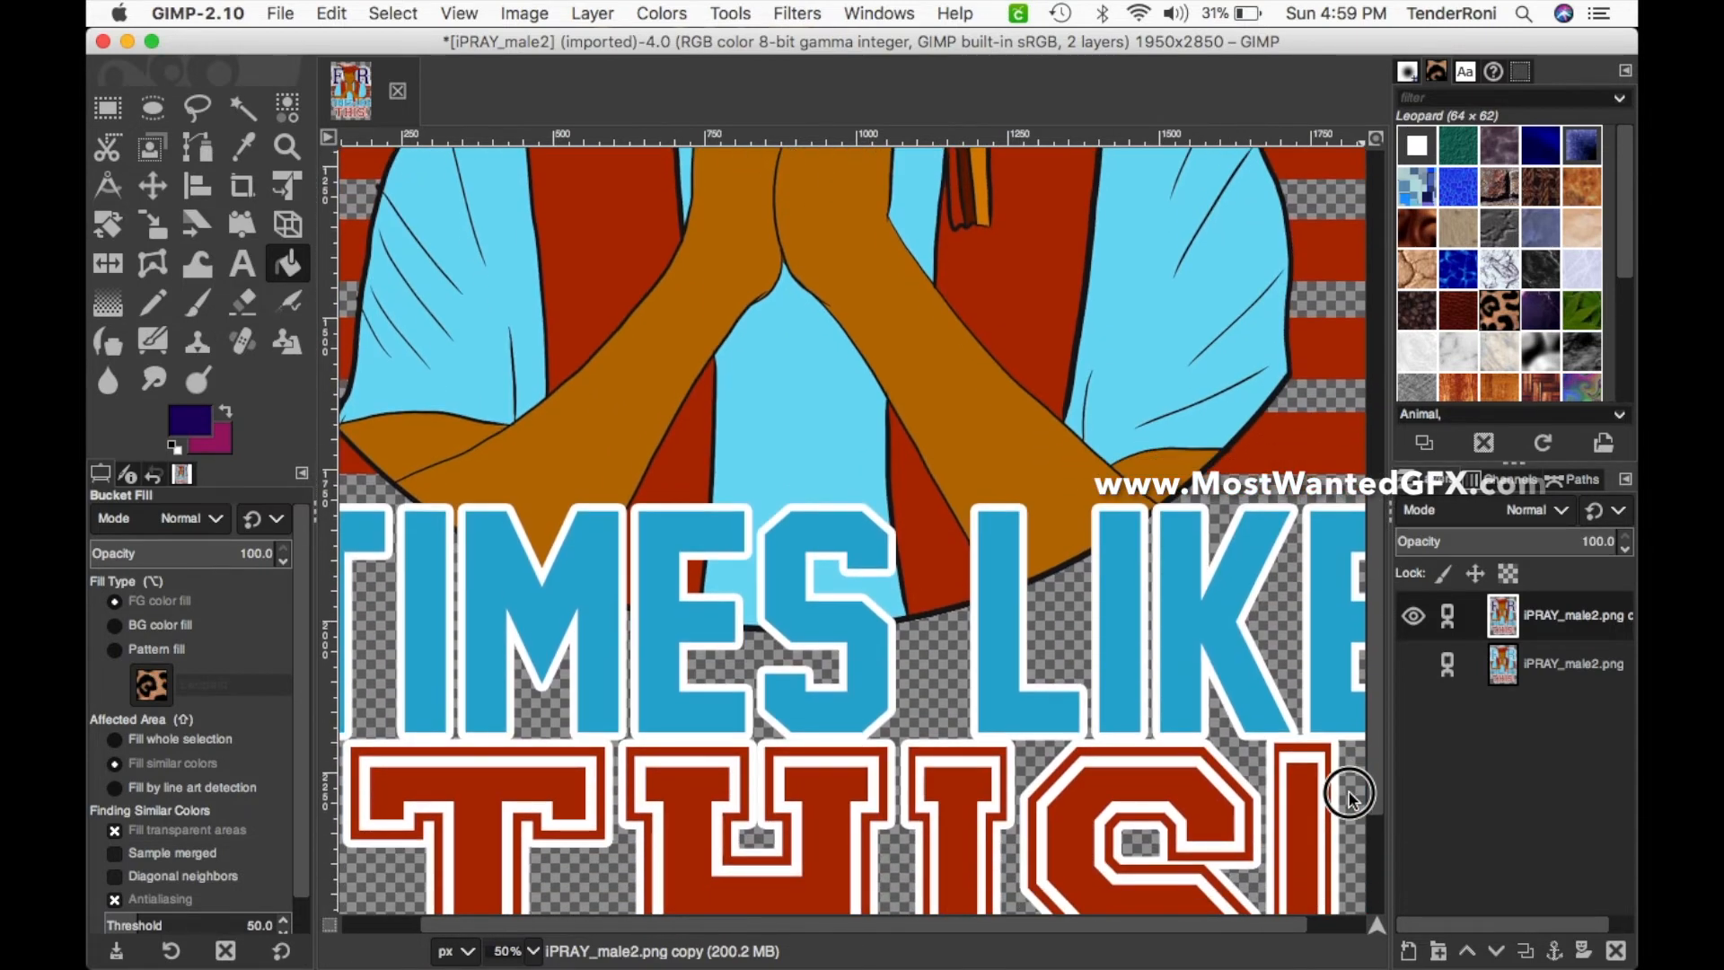
left_click_drag(901, 931, 769, 914)
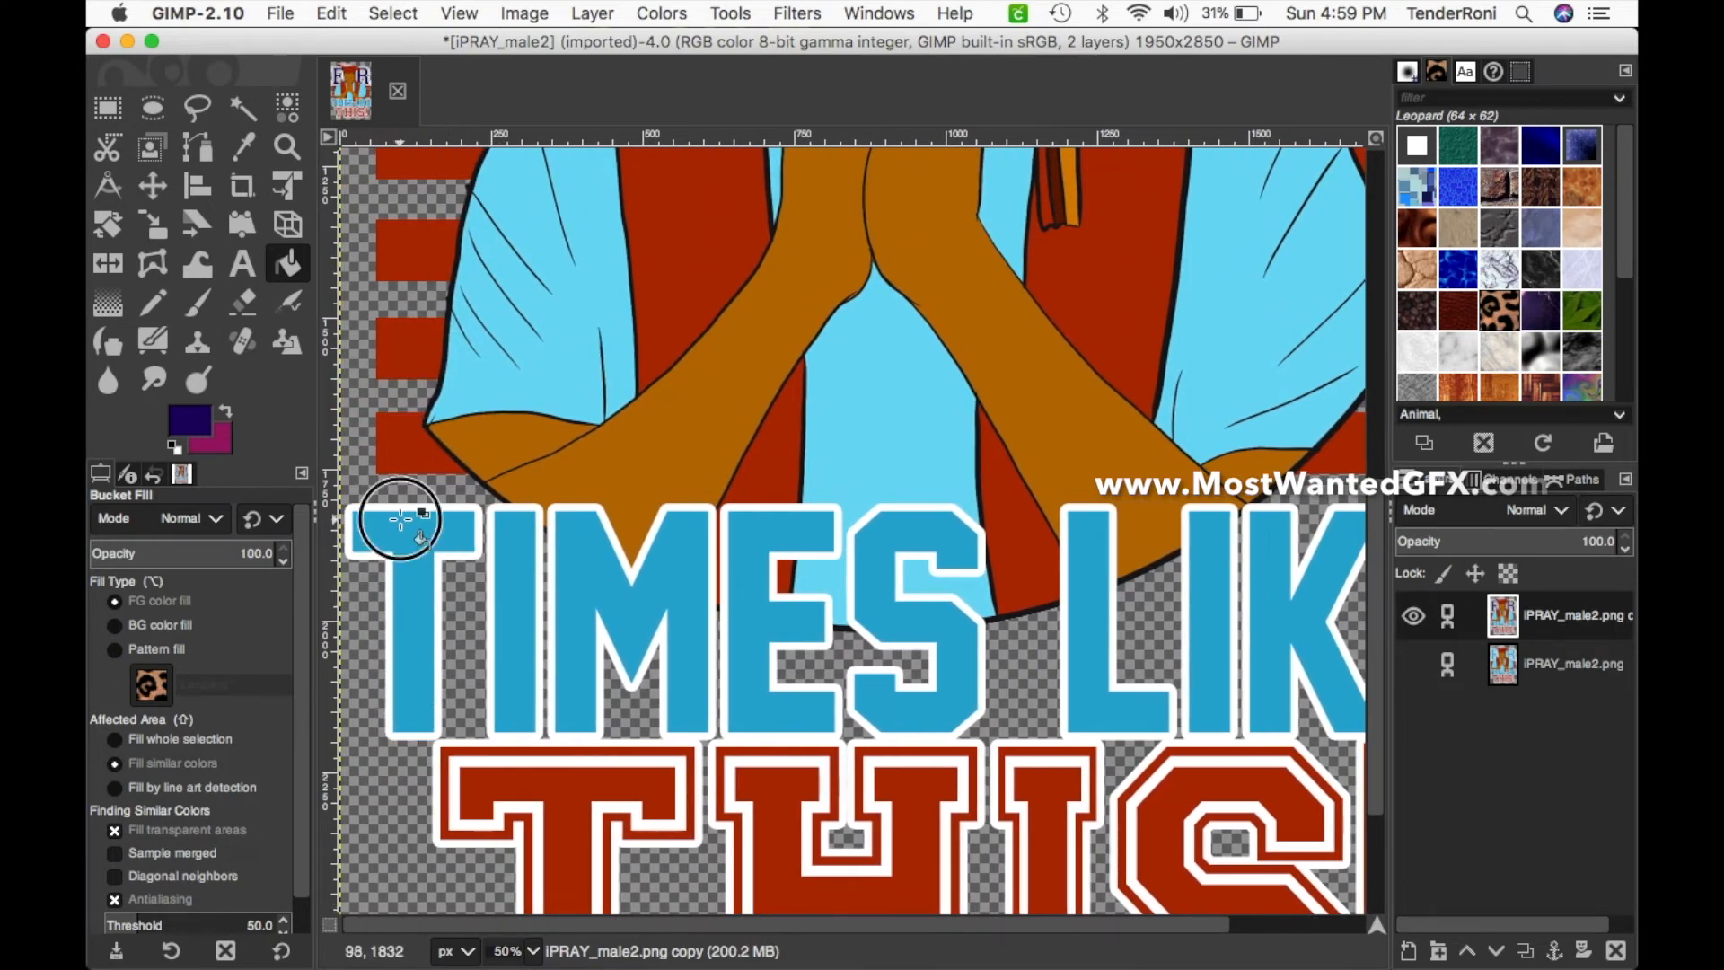
left_click(473, 525)
left_click(503, 540)
left_click(644, 599)
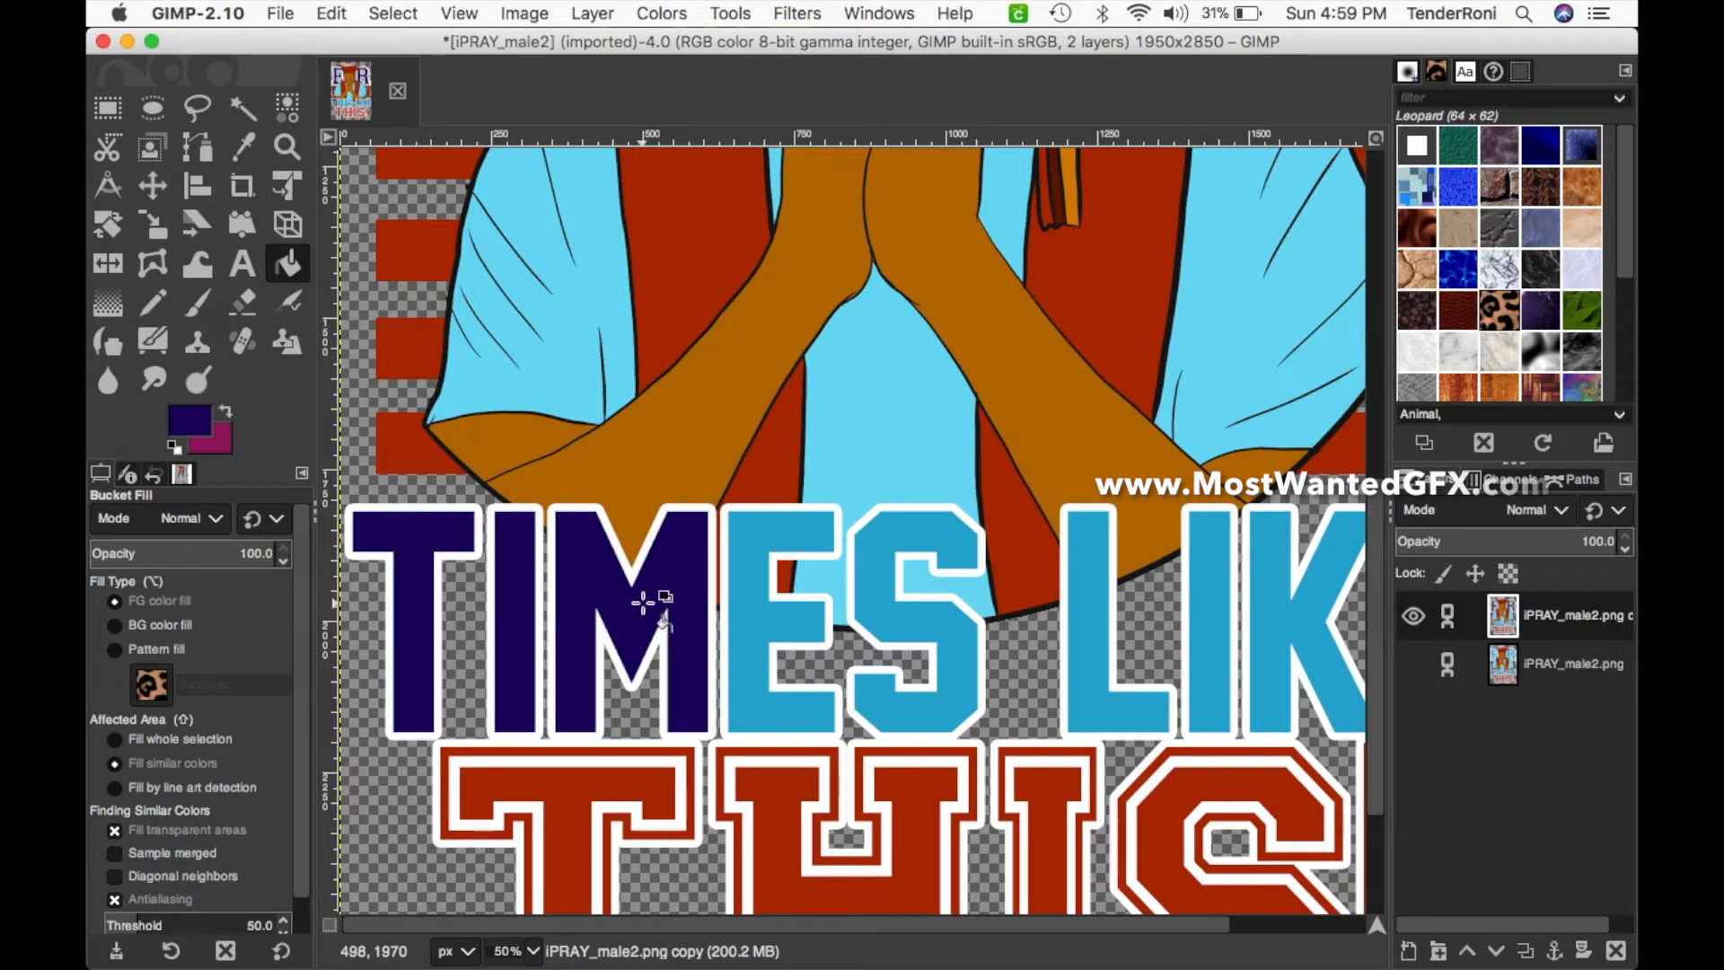
left_click(750, 557)
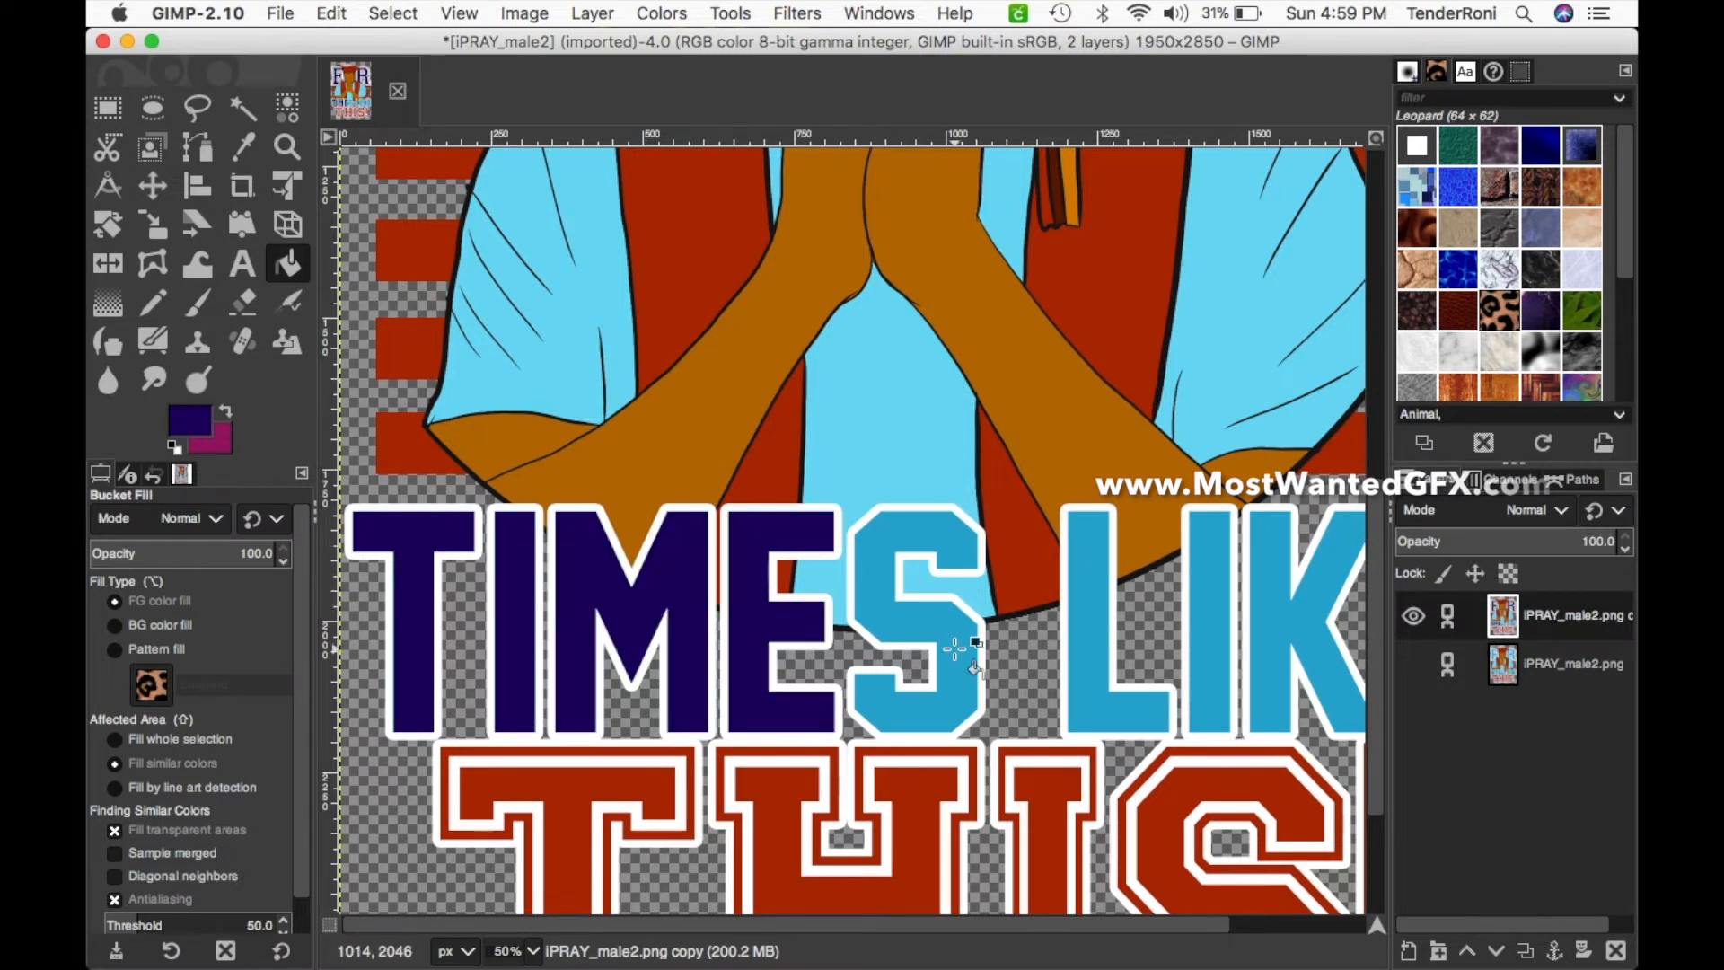
left_click(962, 651)
- Fill the letters L, I and K of the word "LIKE" with dark blue
left_click_drag(902, 923, 1145, 917)
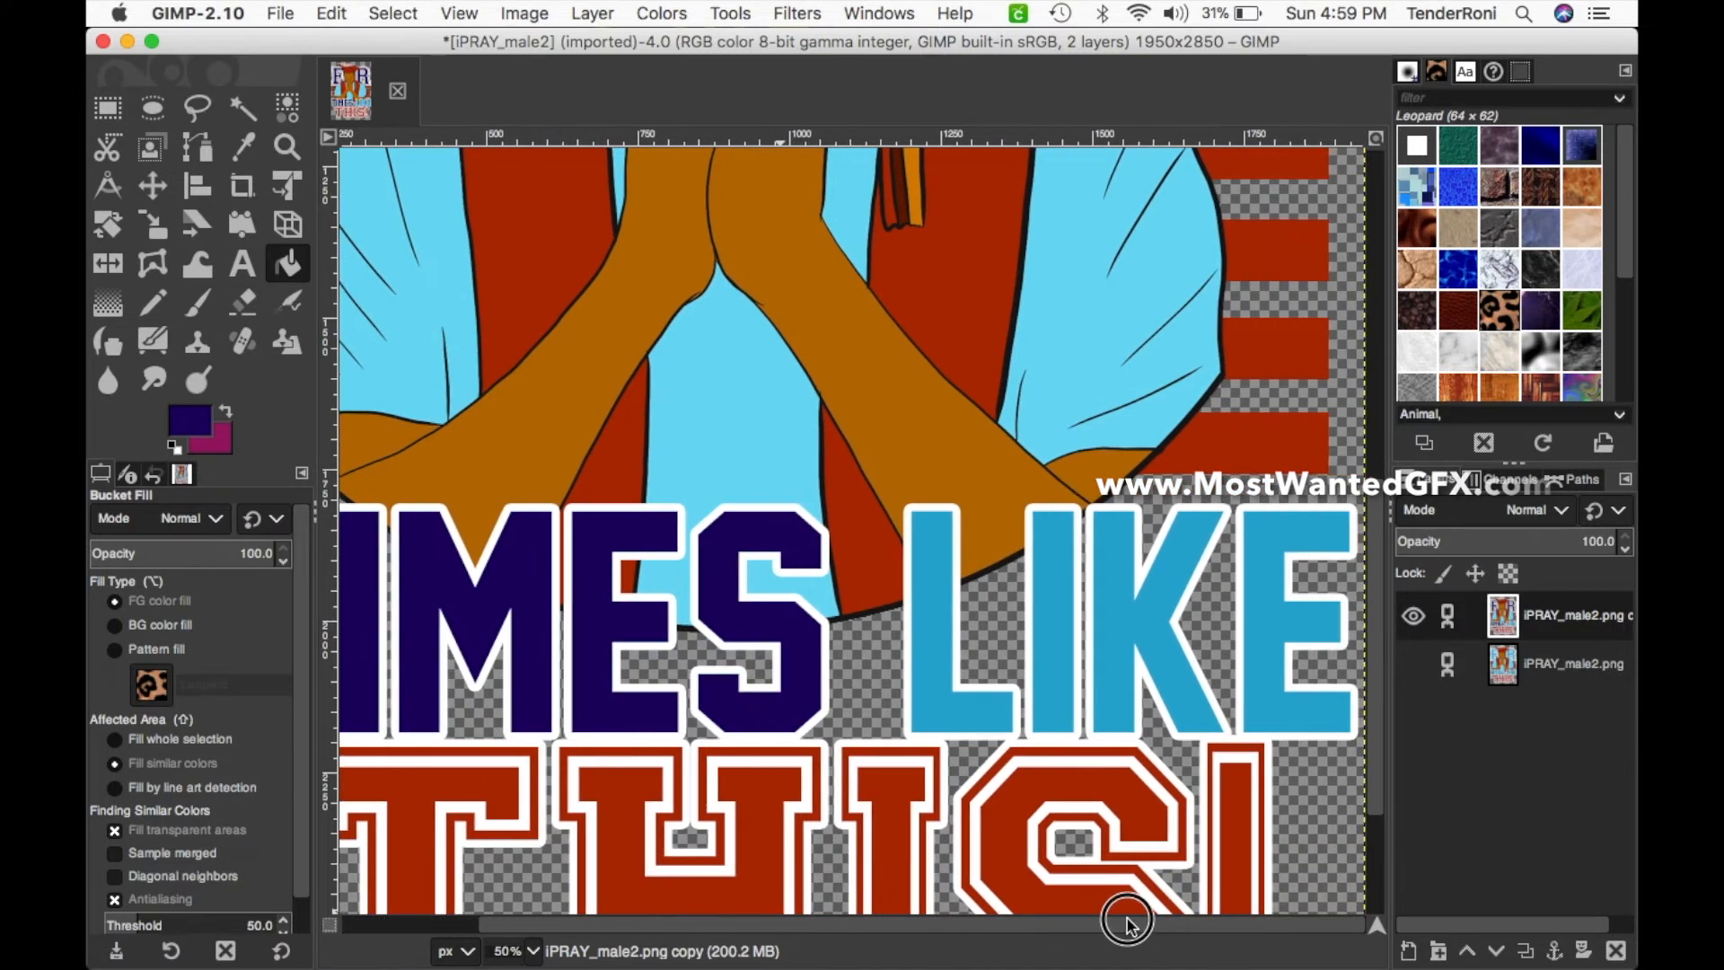
left_click(995, 723)
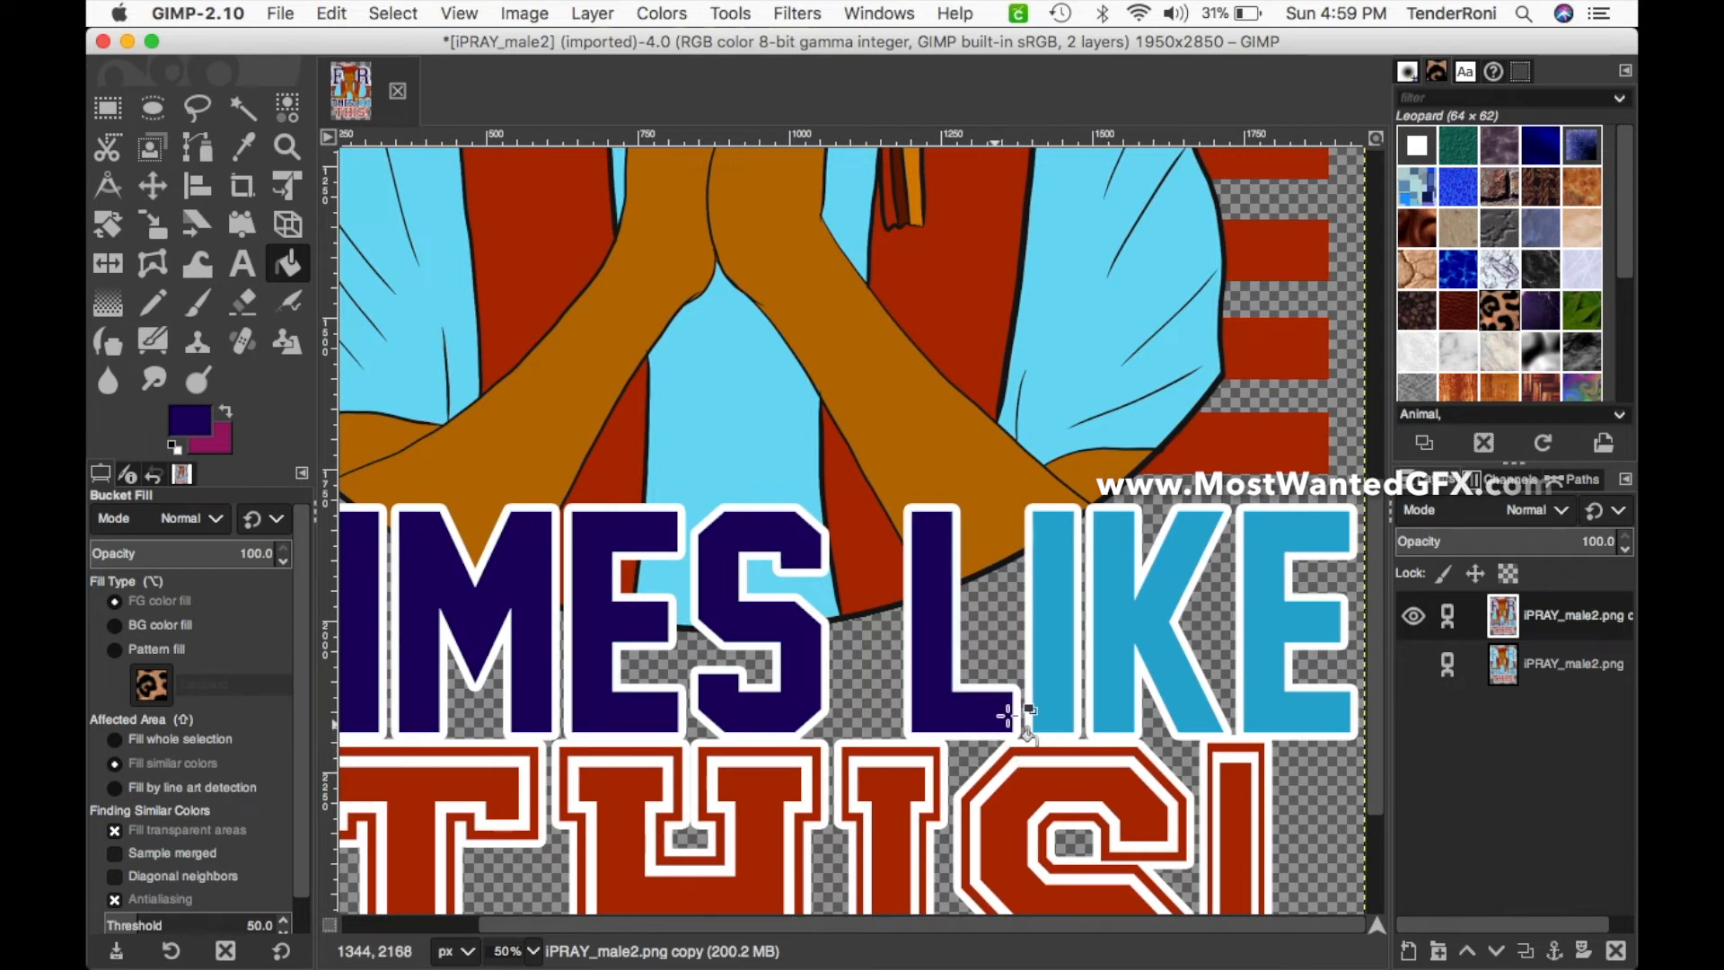
left_click(1041, 691)
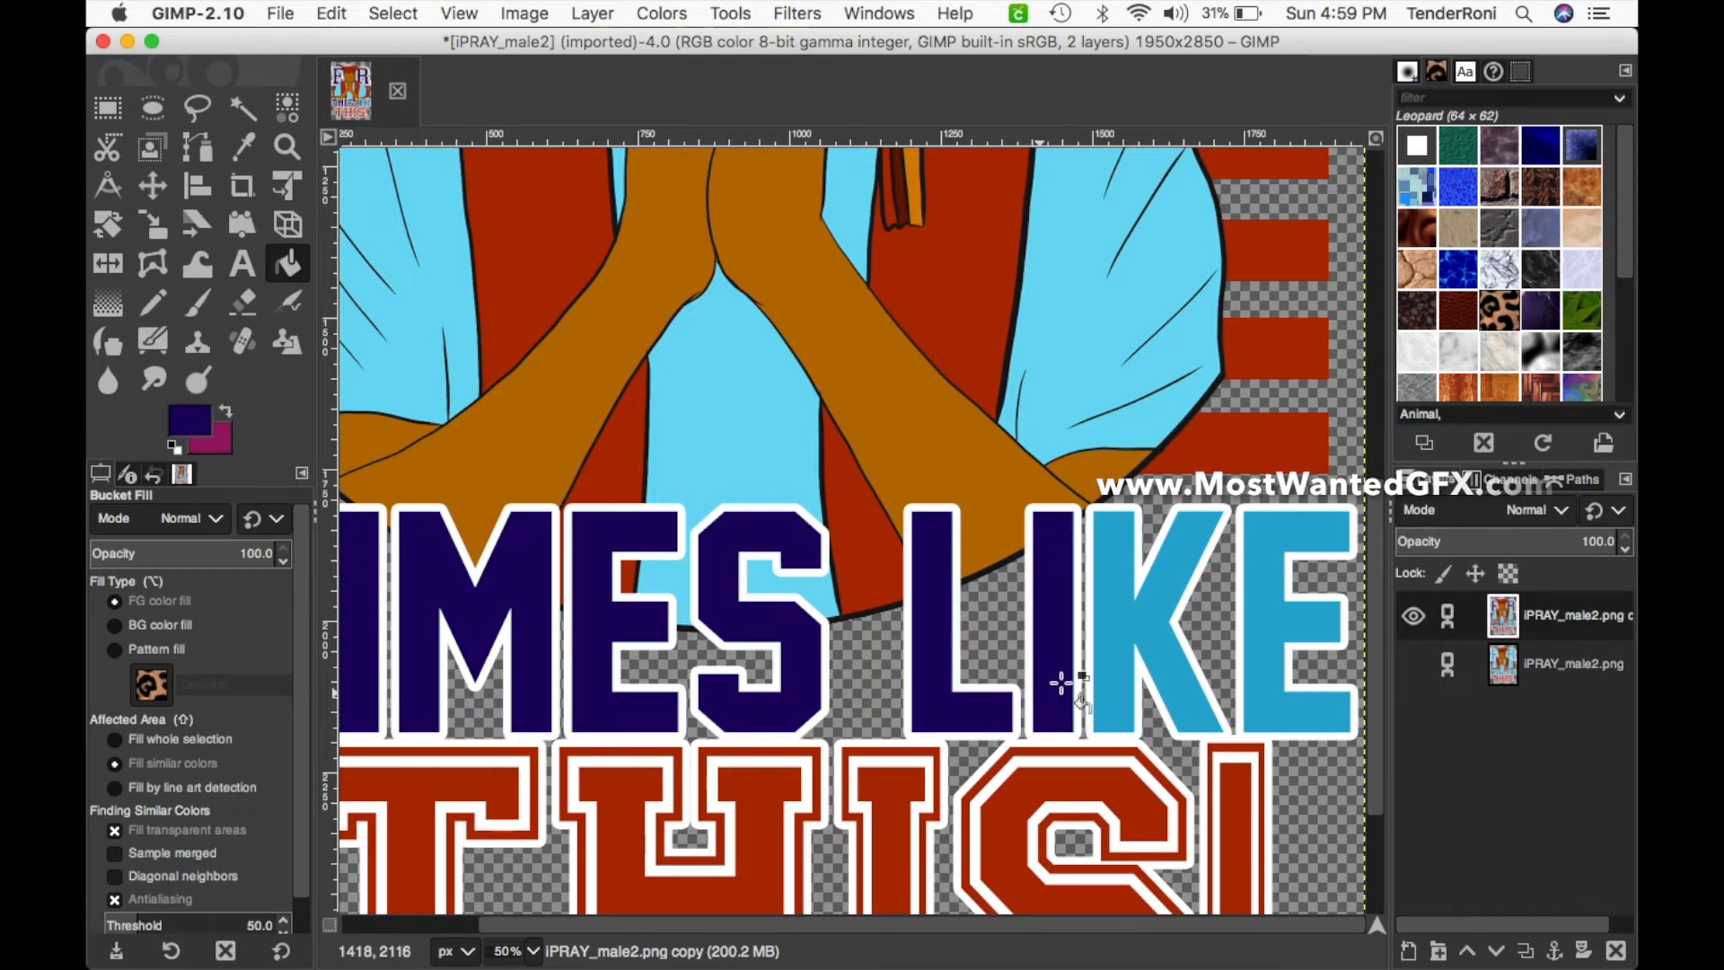
left_click(1128, 610)
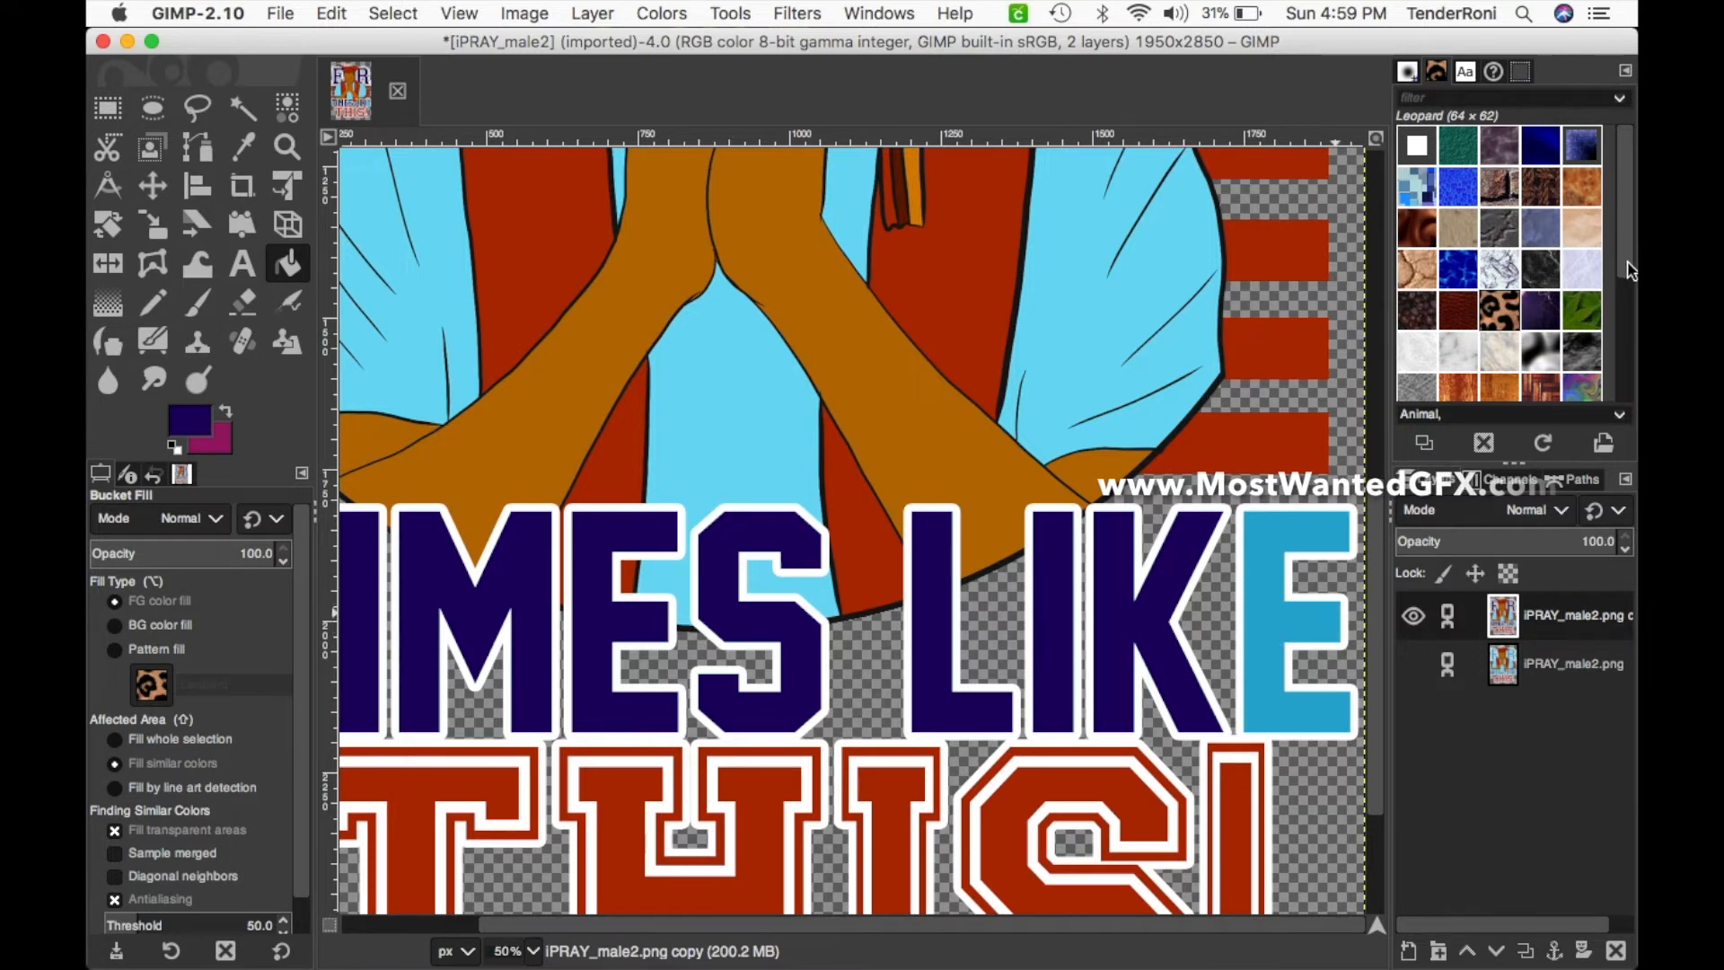
left_click_drag(1630, 269, 1630, 230)
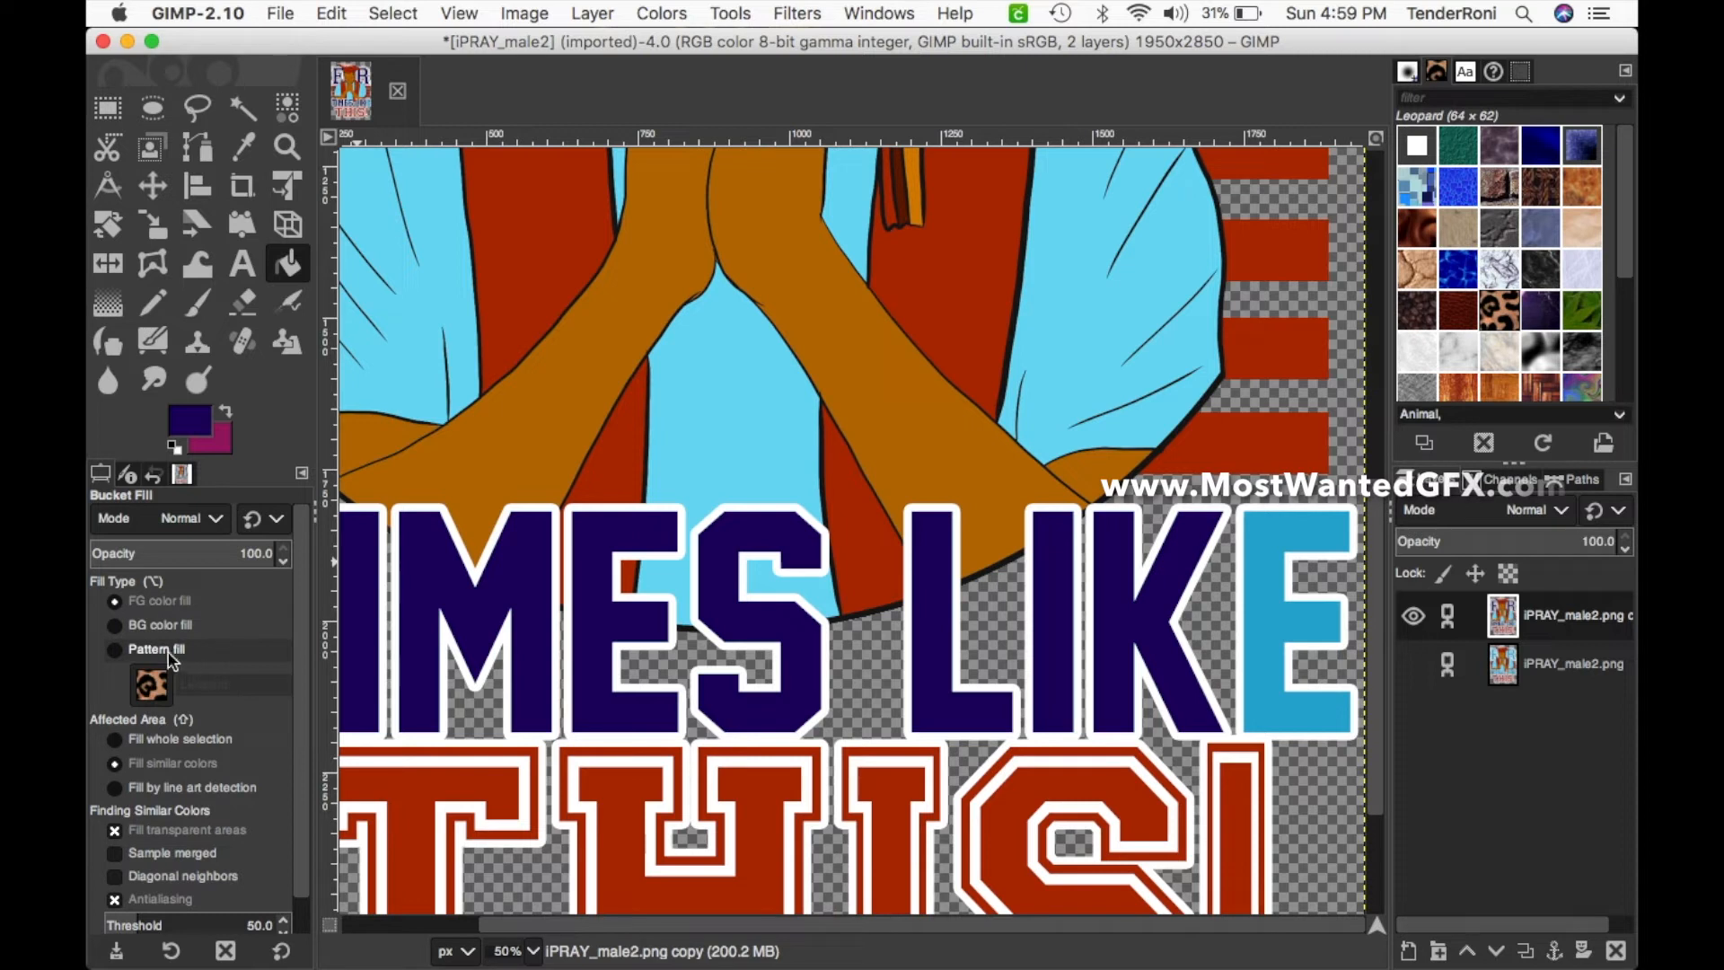
- Try filling the letter E of "LIKE" with the Leopard pattern, and undo that fill
left_click(137, 650)
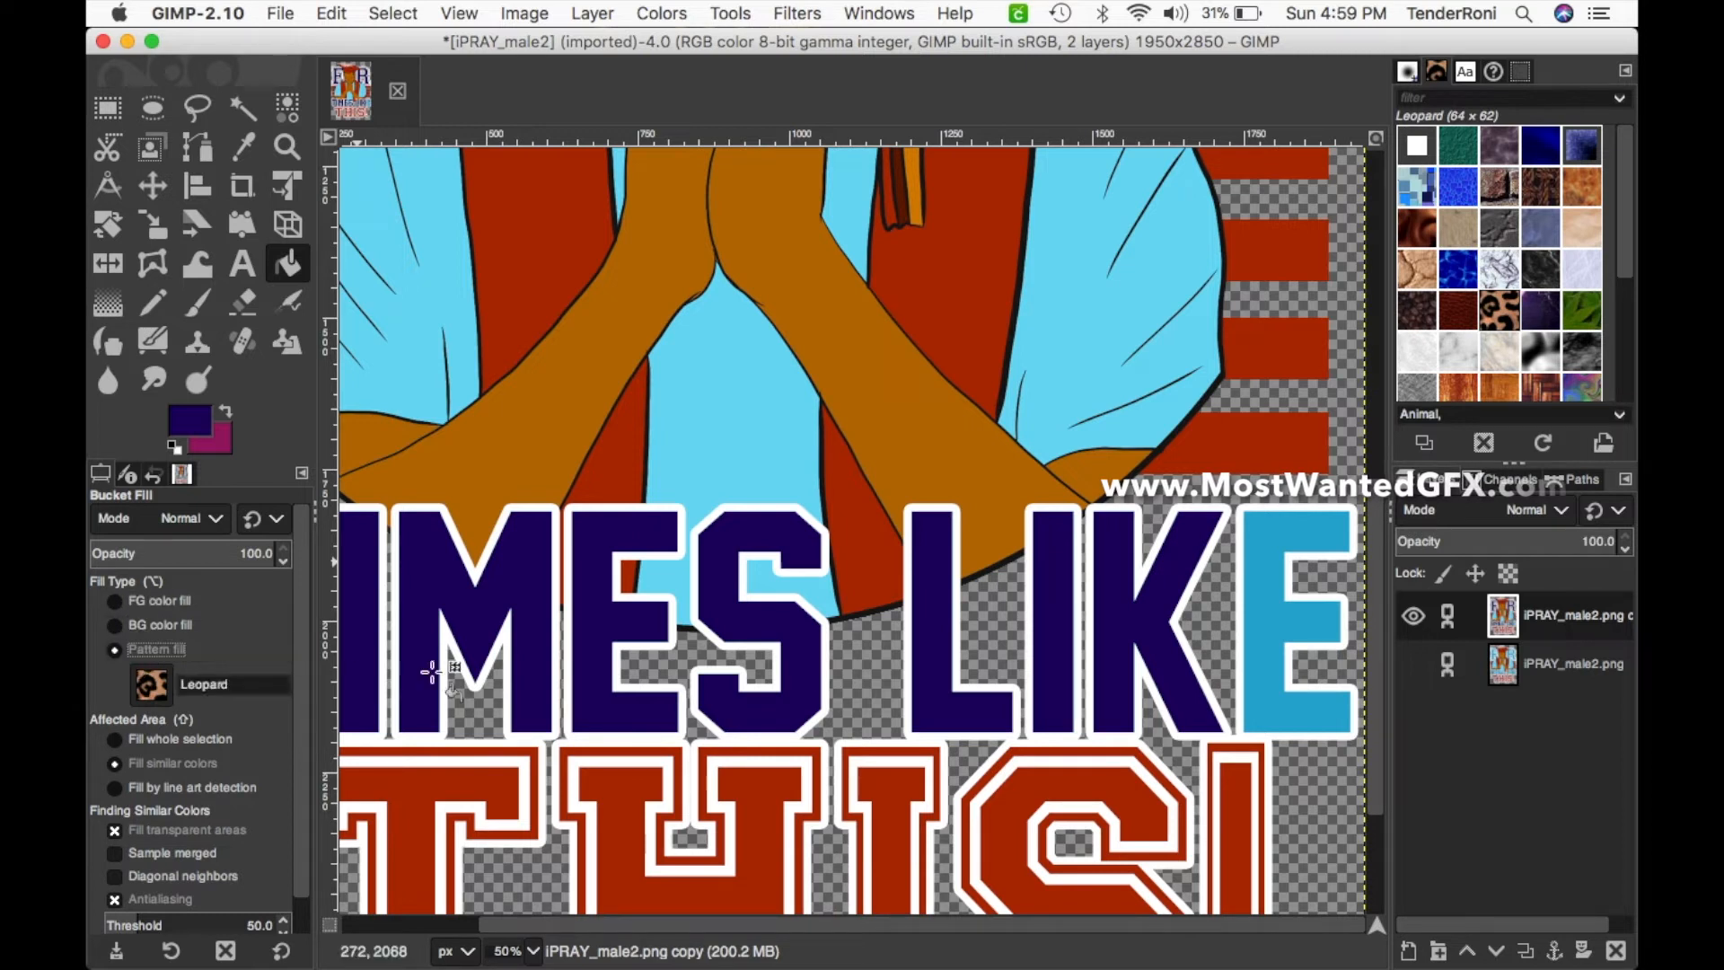
left_click(1257, 587)
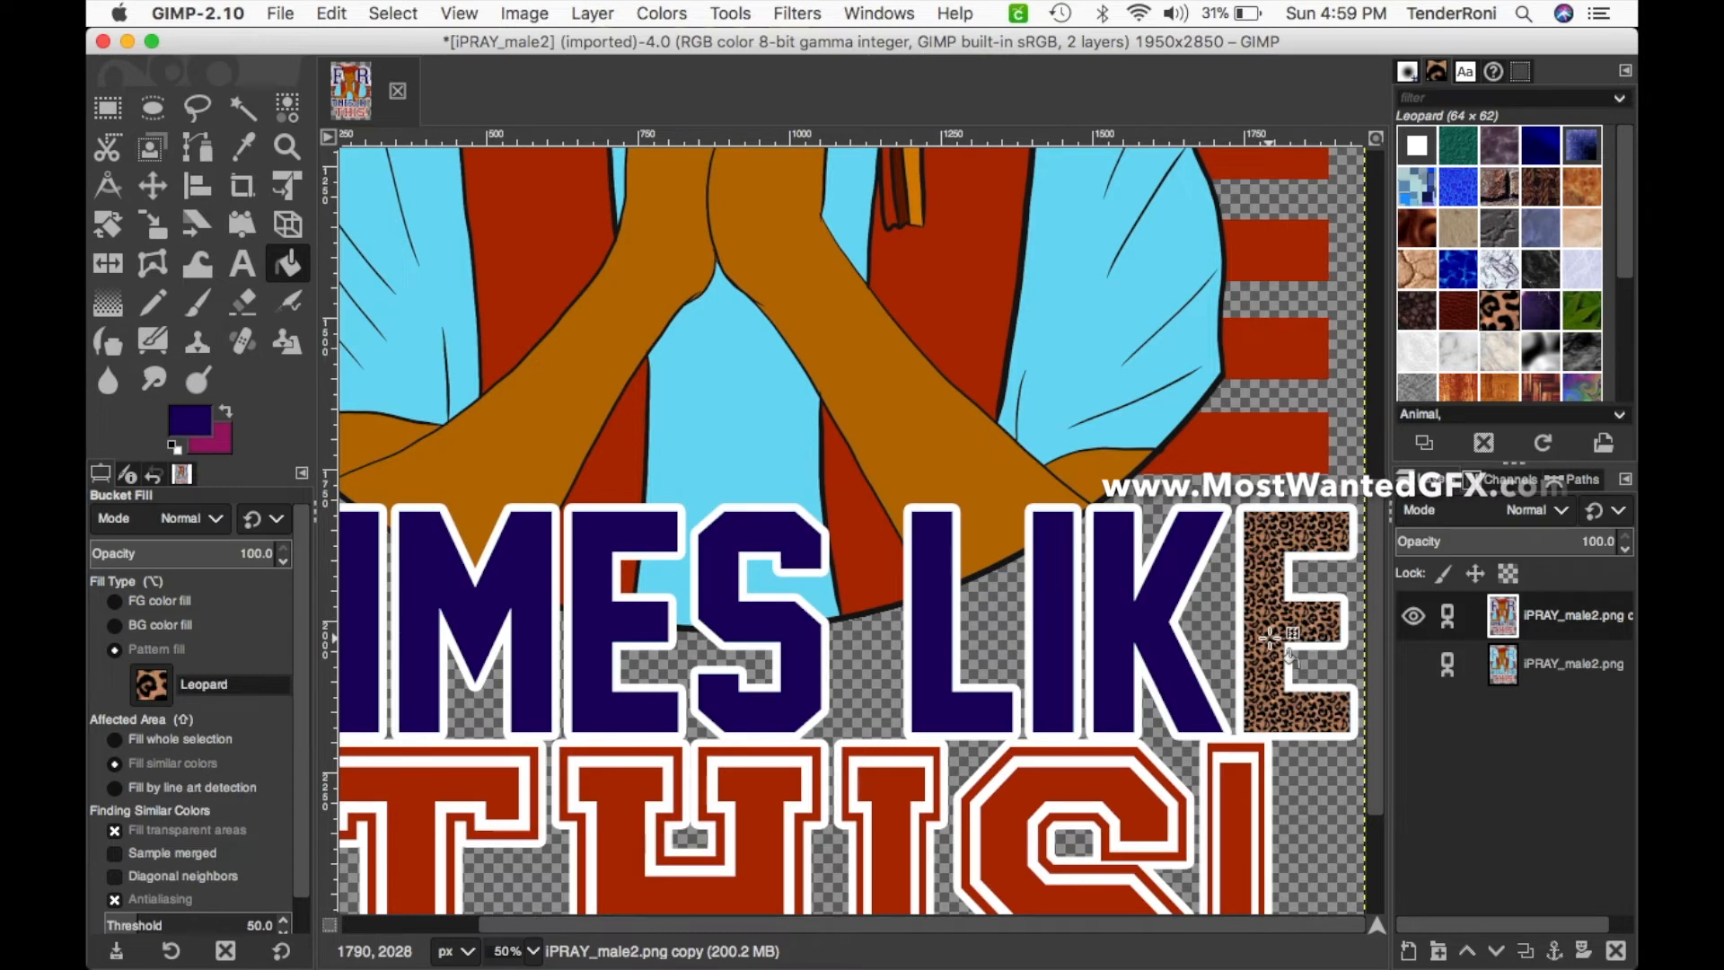
left_click(332, 13)
left_click(341, 41)
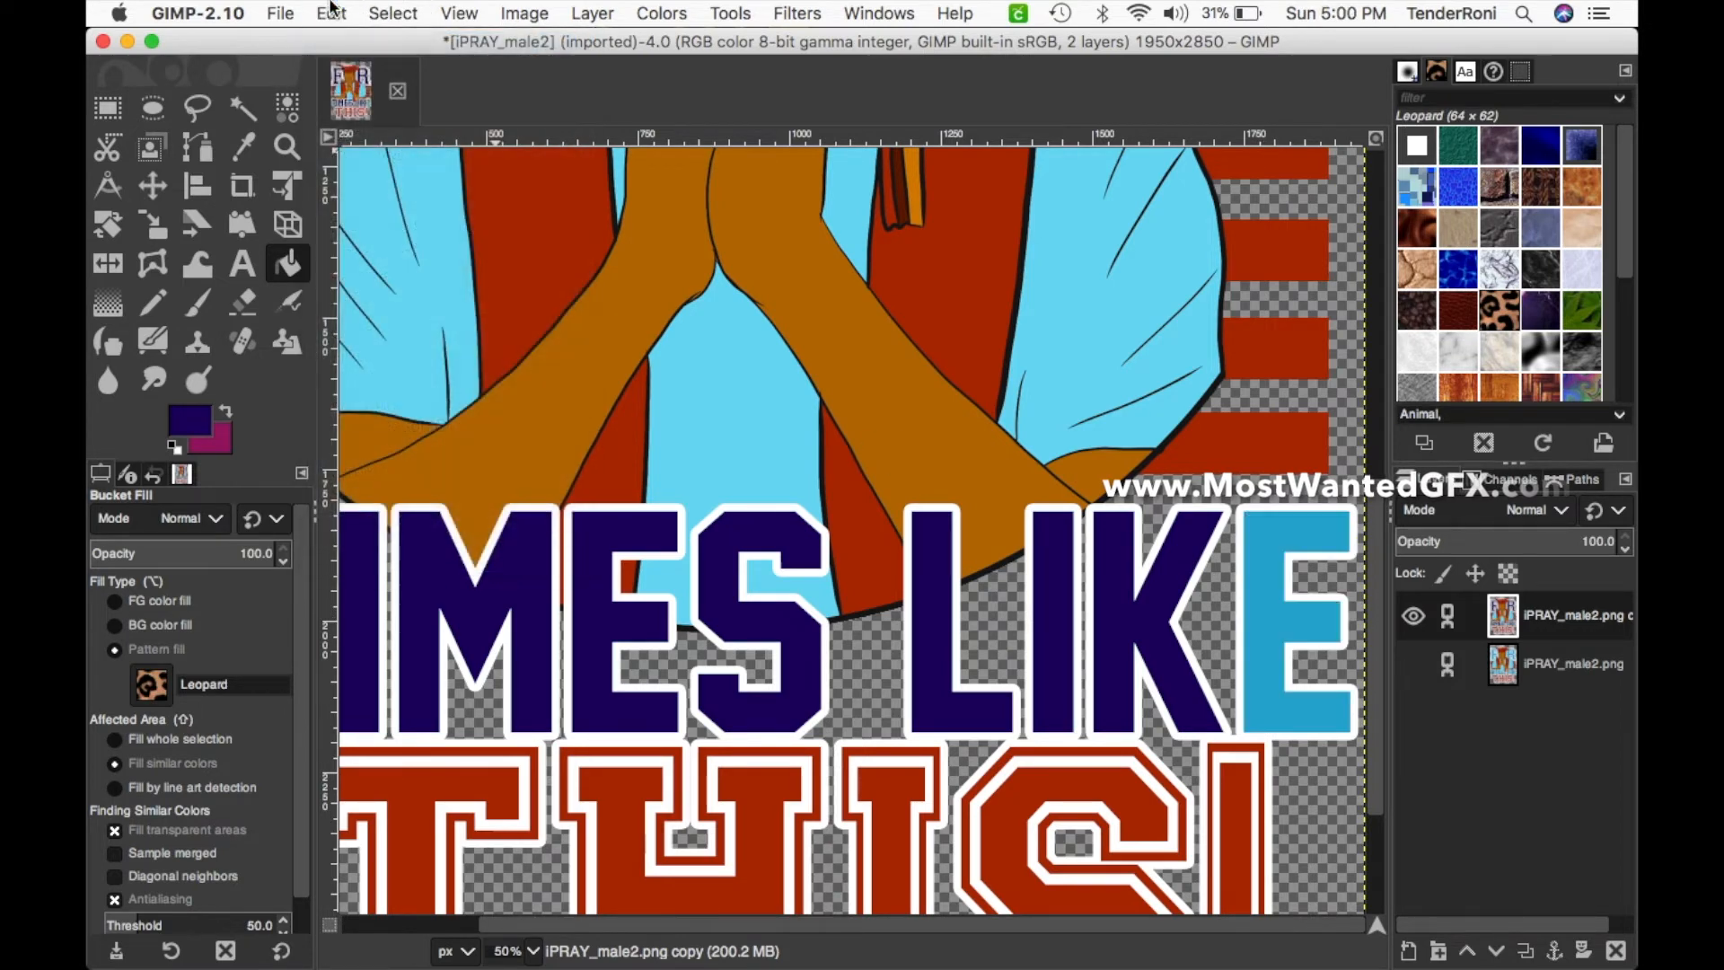
- Switch the bucket fill back to the foreground colour and fill the E of "LIKE" with dark blue
left_click(151, 601)
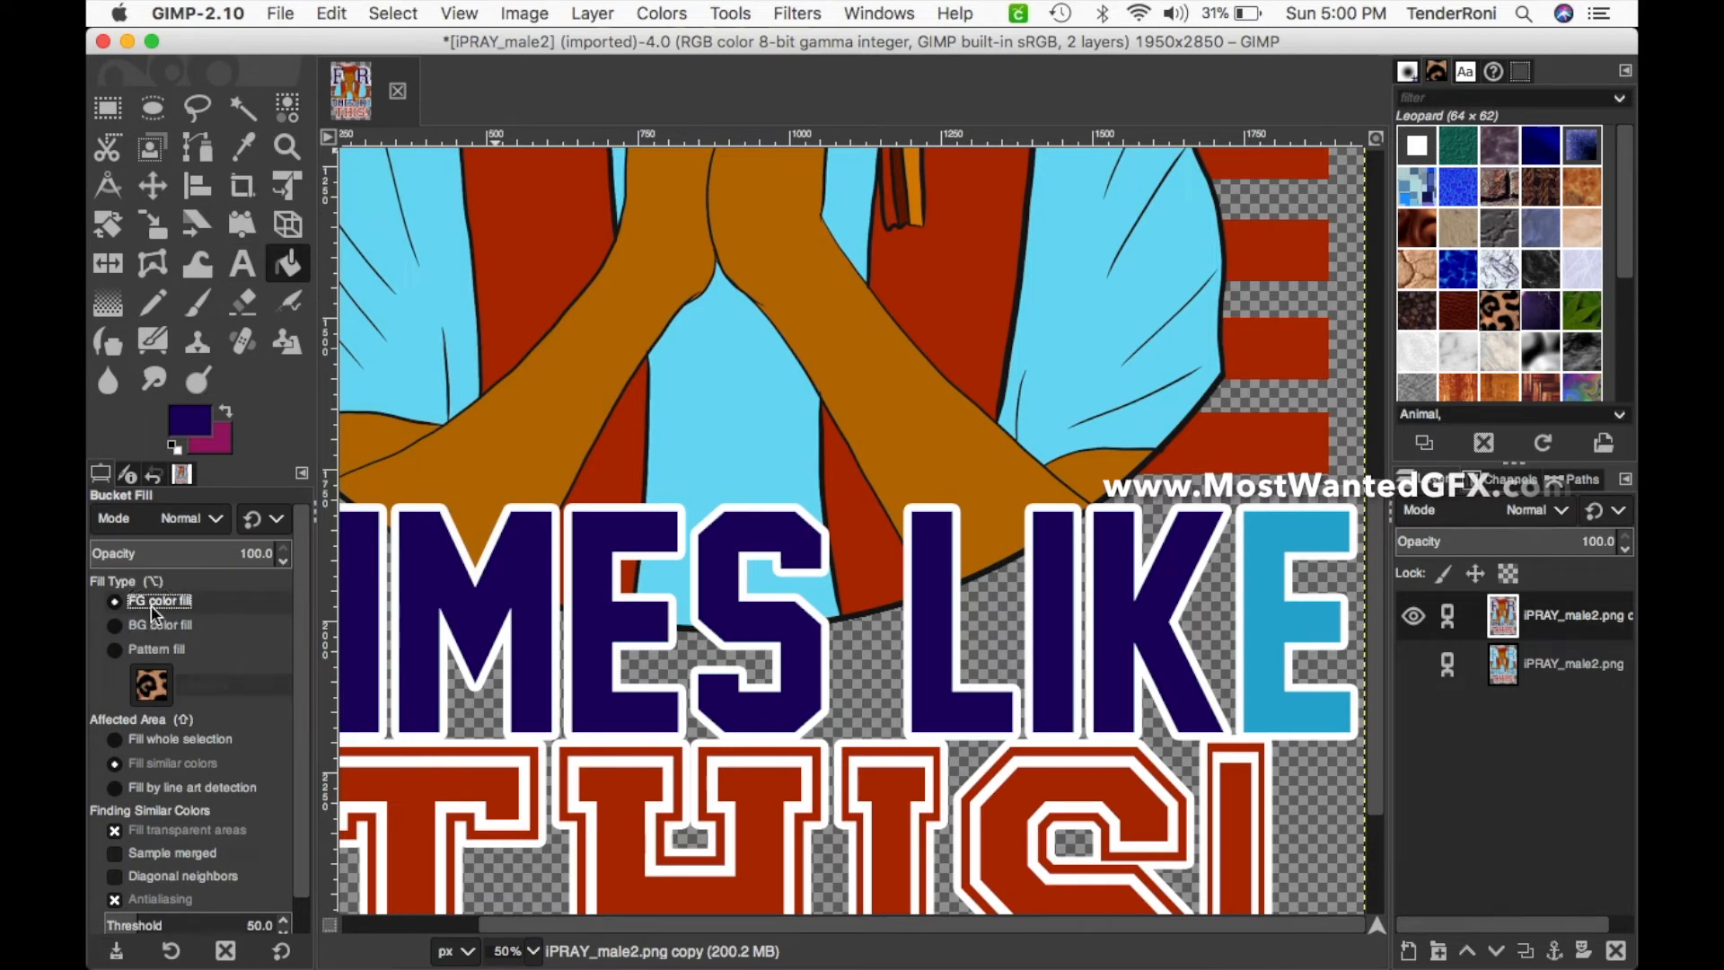
left_click(1262, 662)
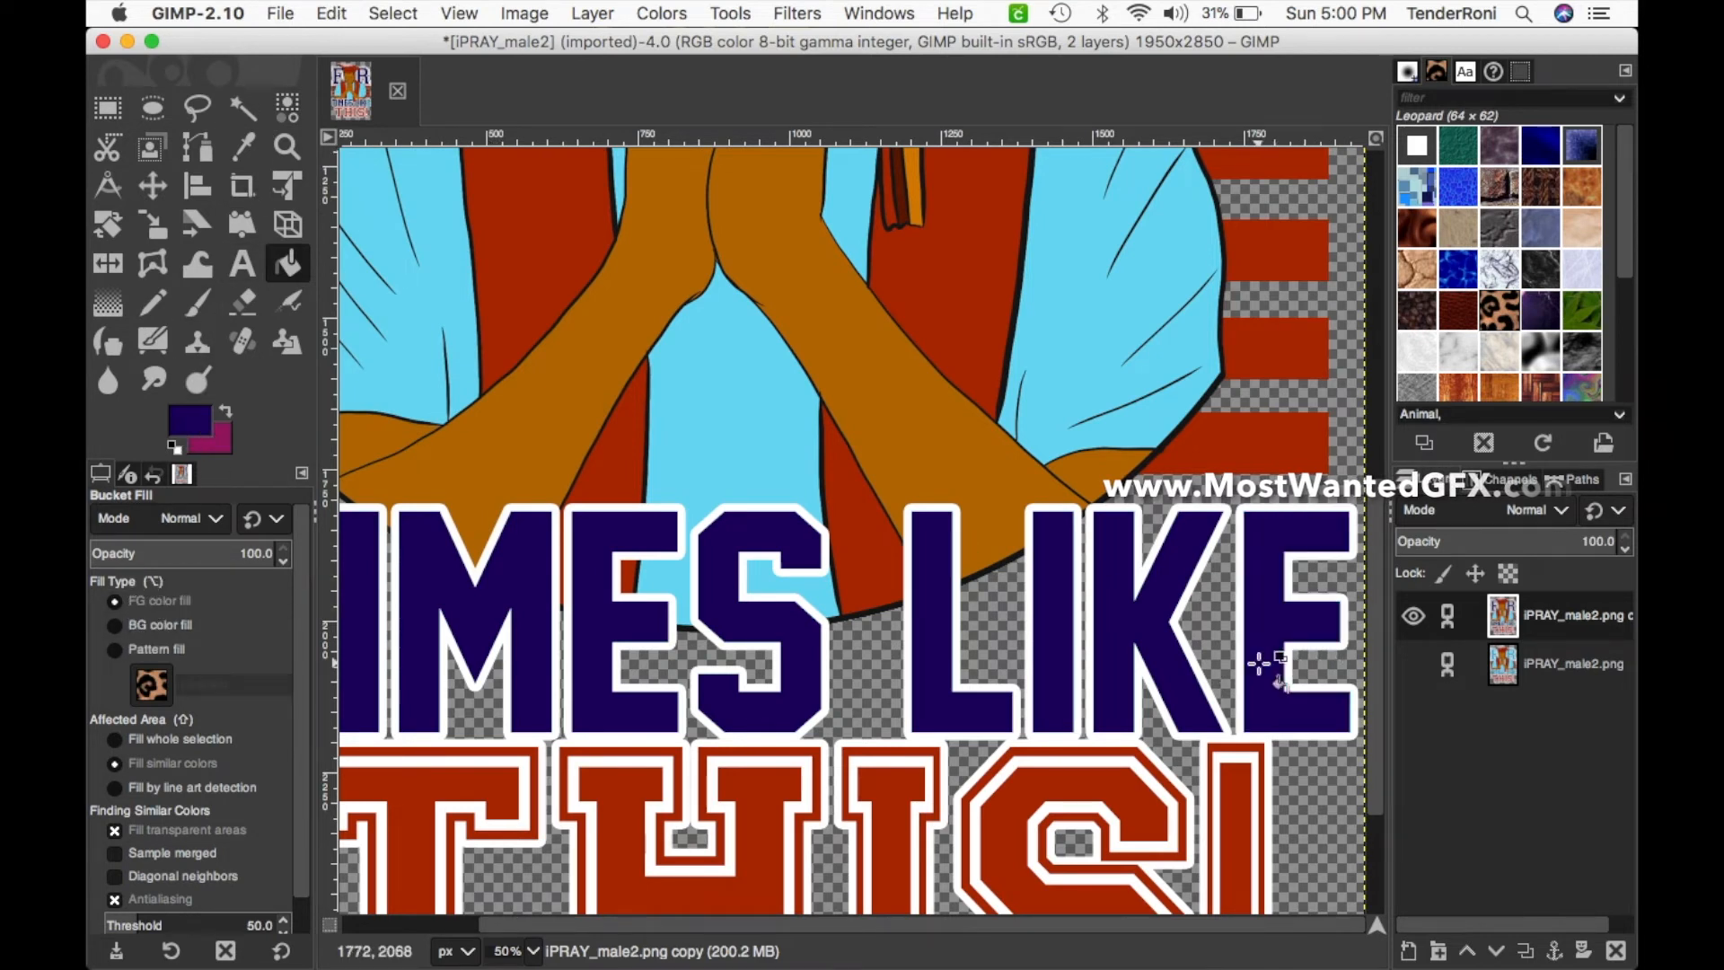
scroll(903, 600, "down", 3)
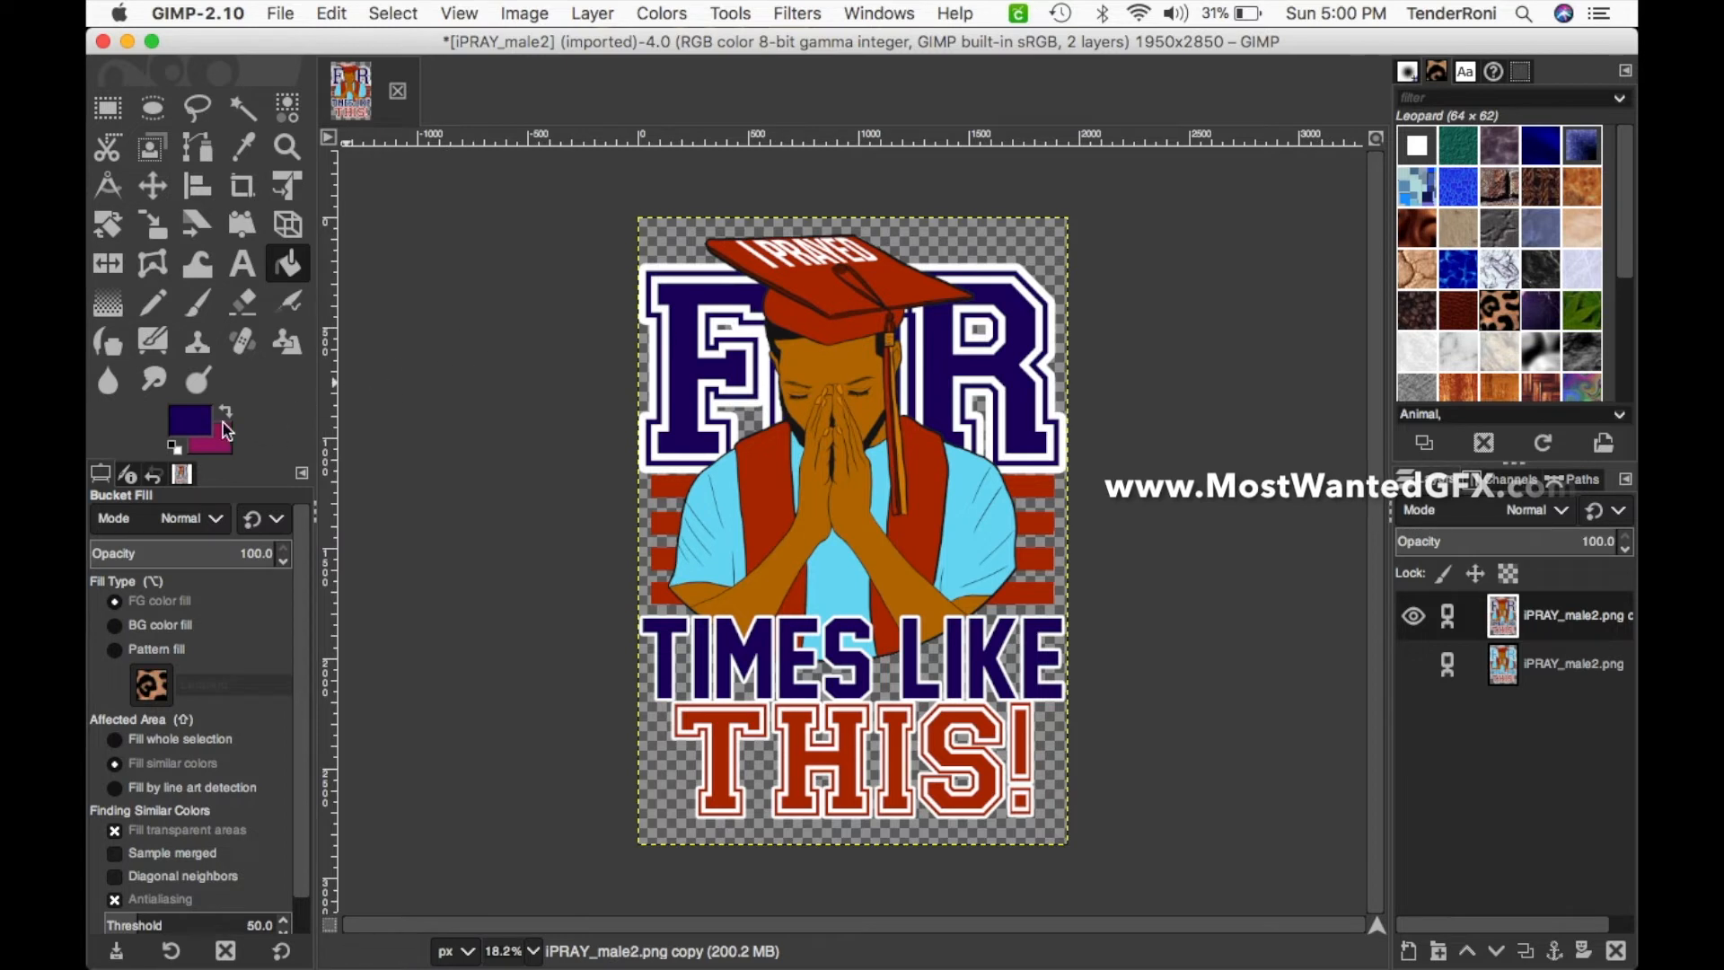
- Change the foreground colour to the medium grey 6e6e6e
left_click(182, 434)
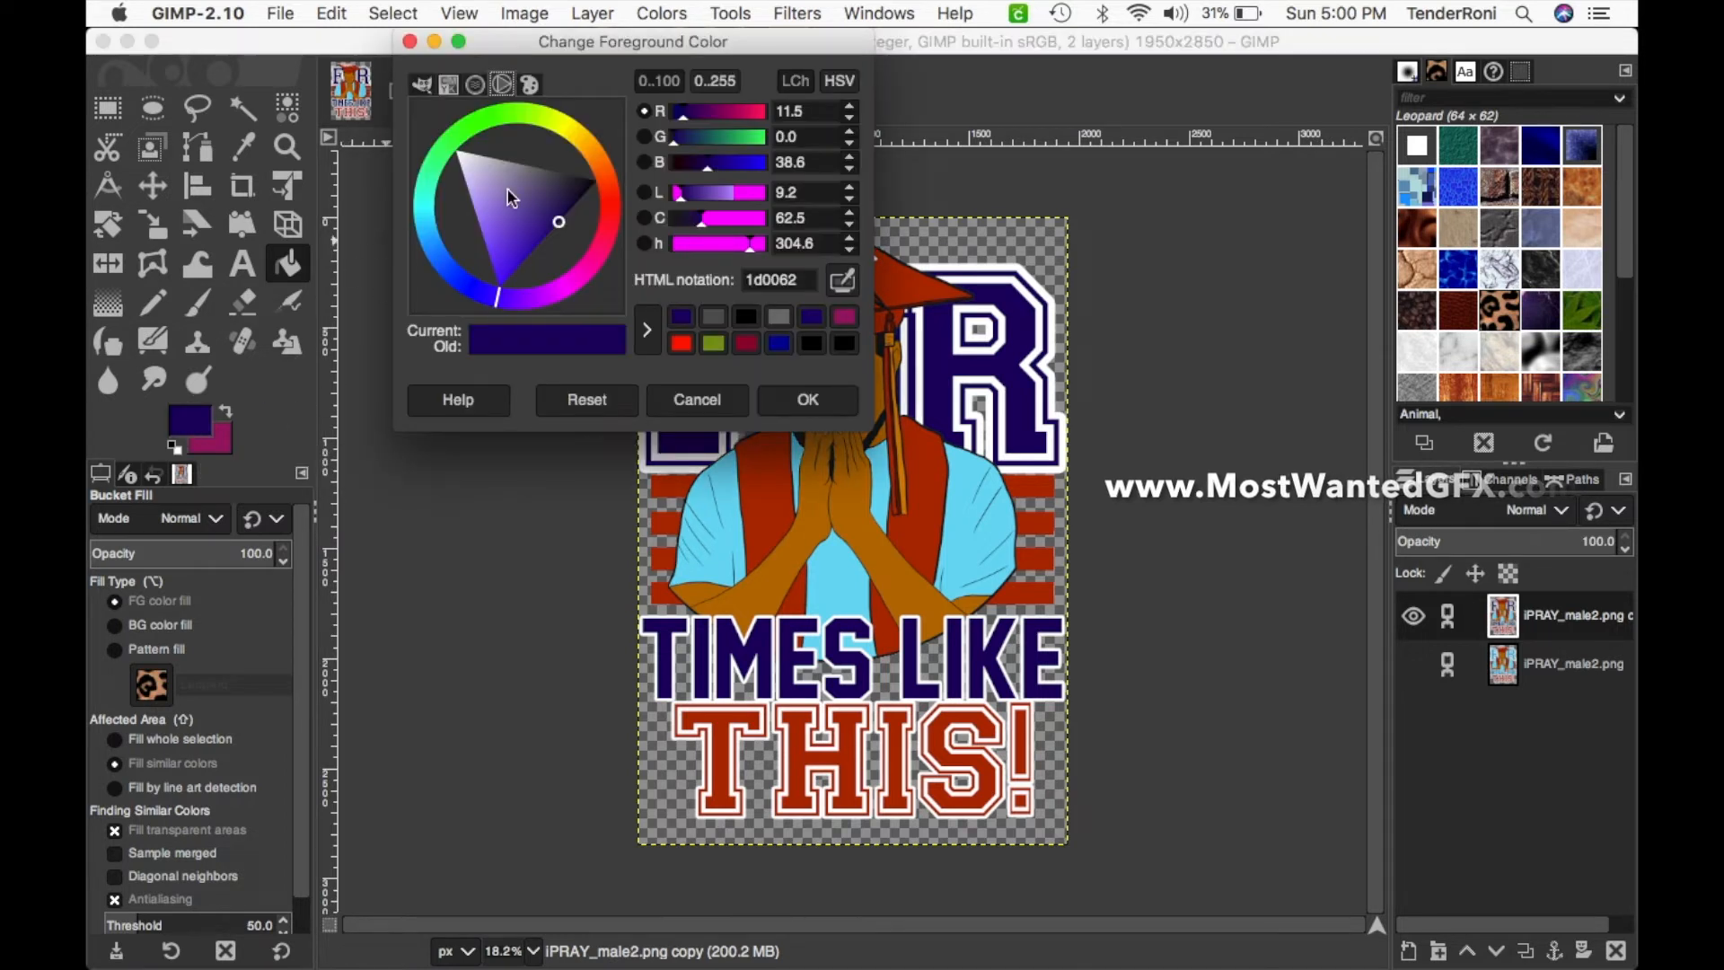
left_click(534, 170)
left_click_drag(535, 165, 535, 167)
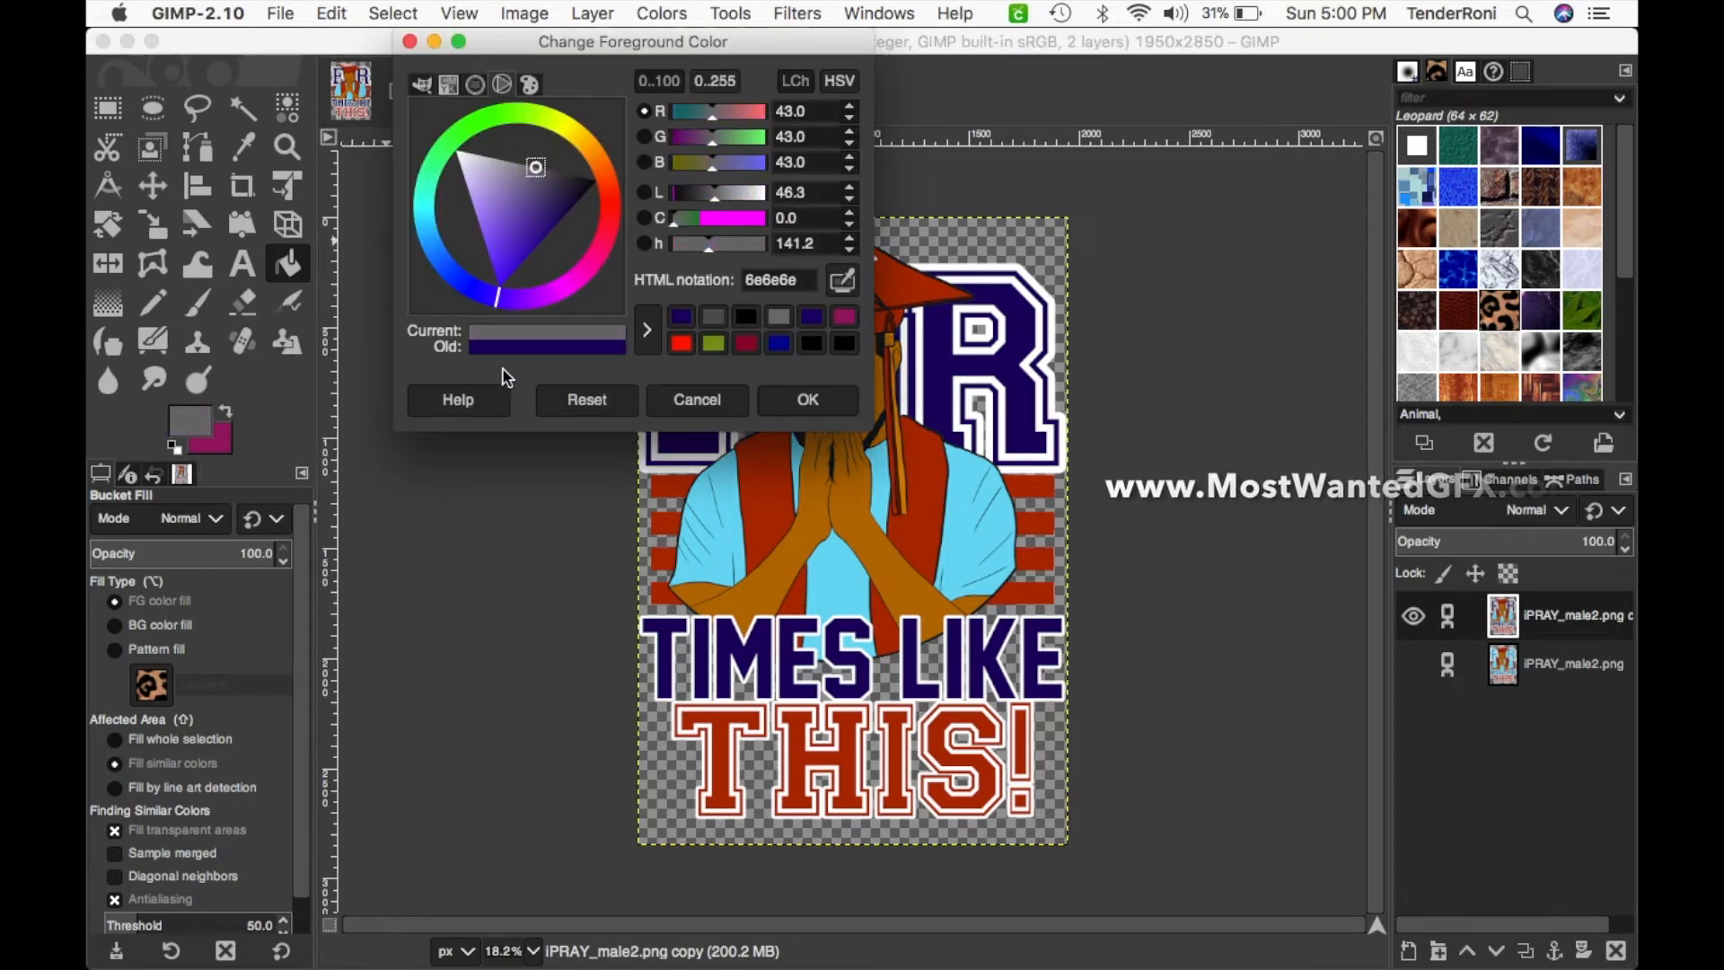
left_click(808, 399)
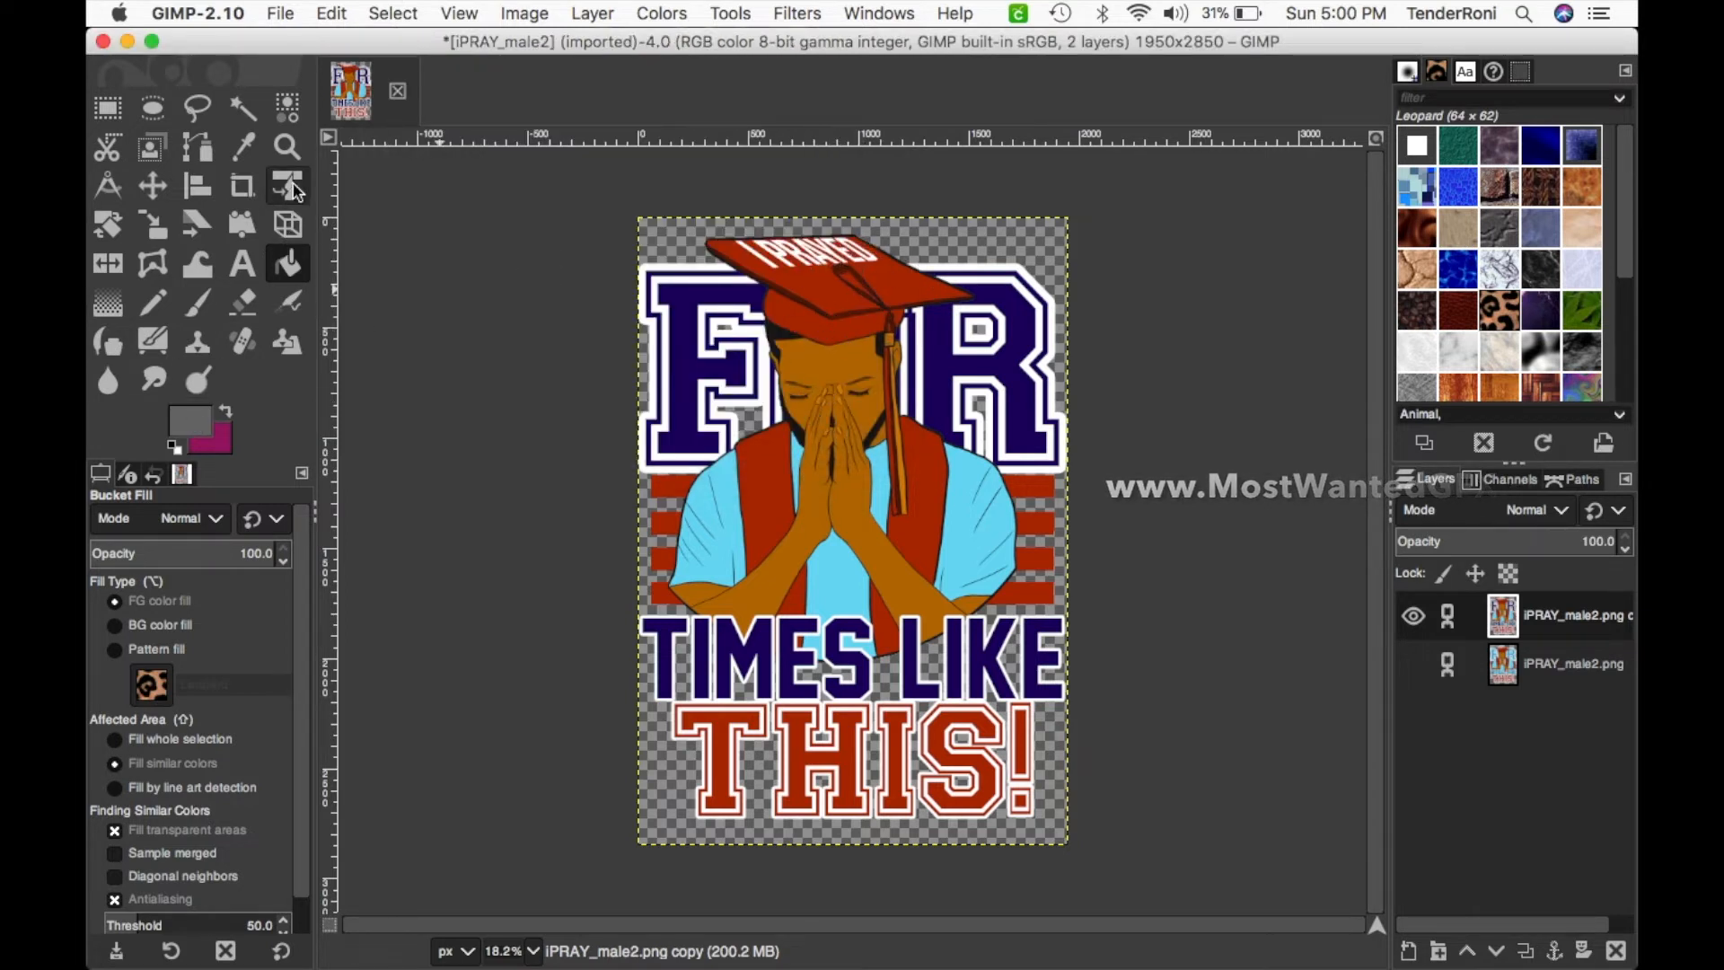
- Fill the red top, the dark red front edge and the red band of the graduation cap with grey
left_click(287, 146)
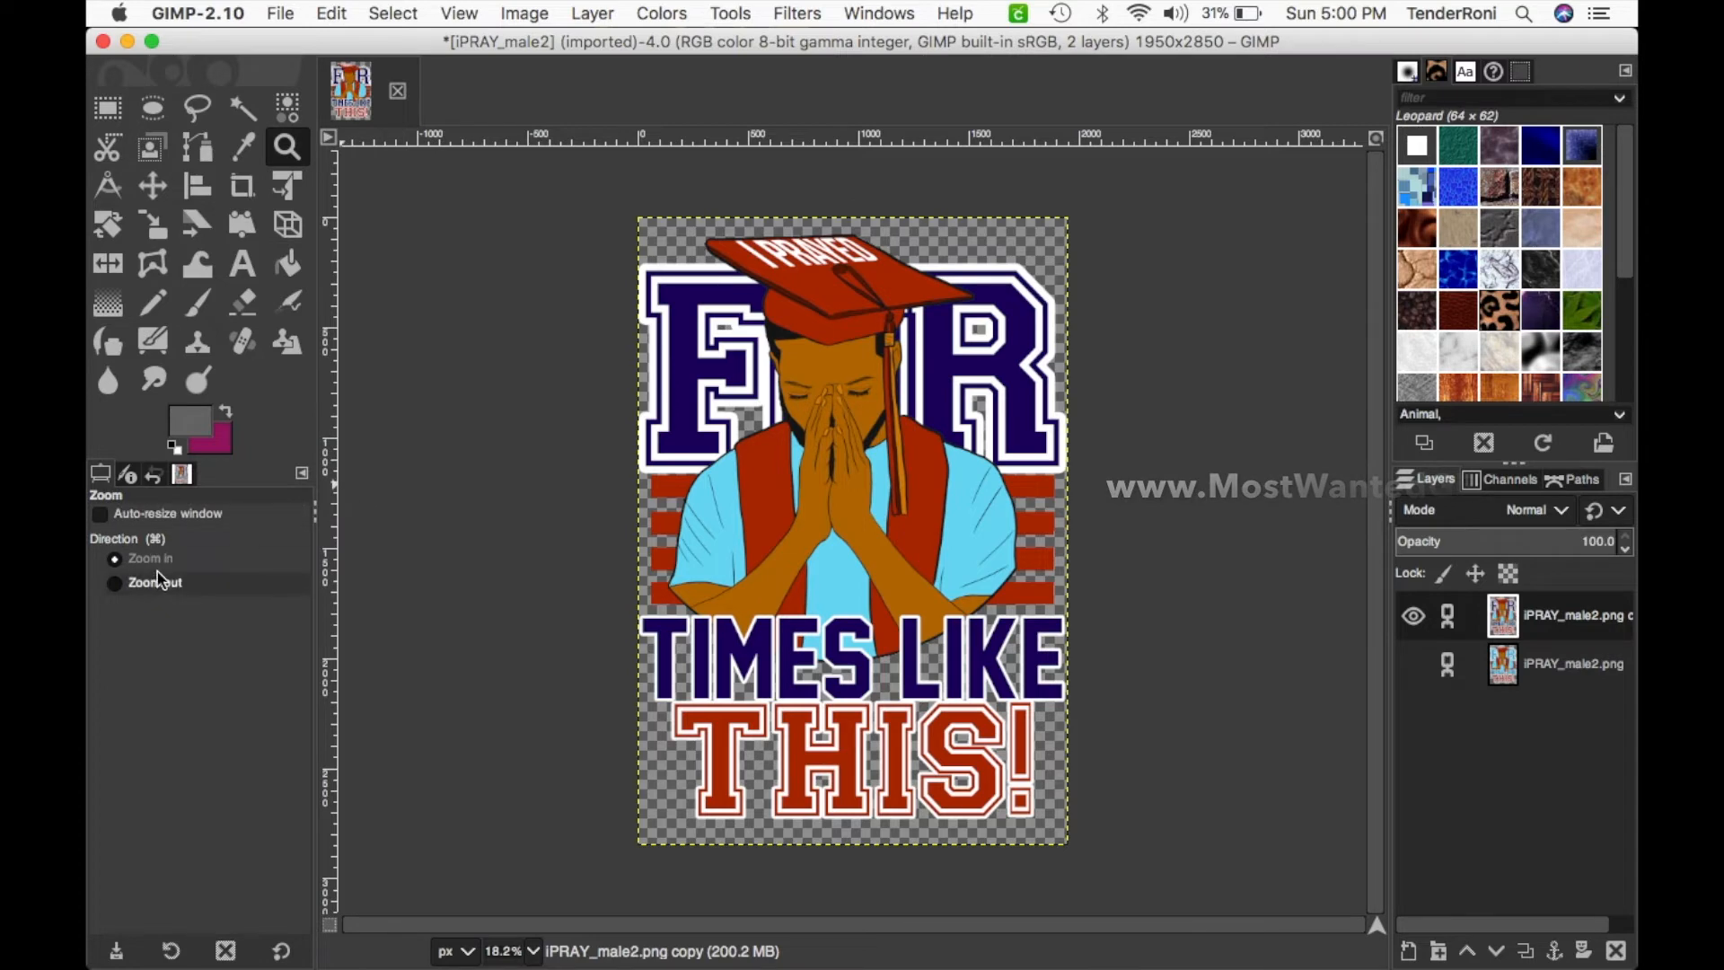
left_click(812, 272)
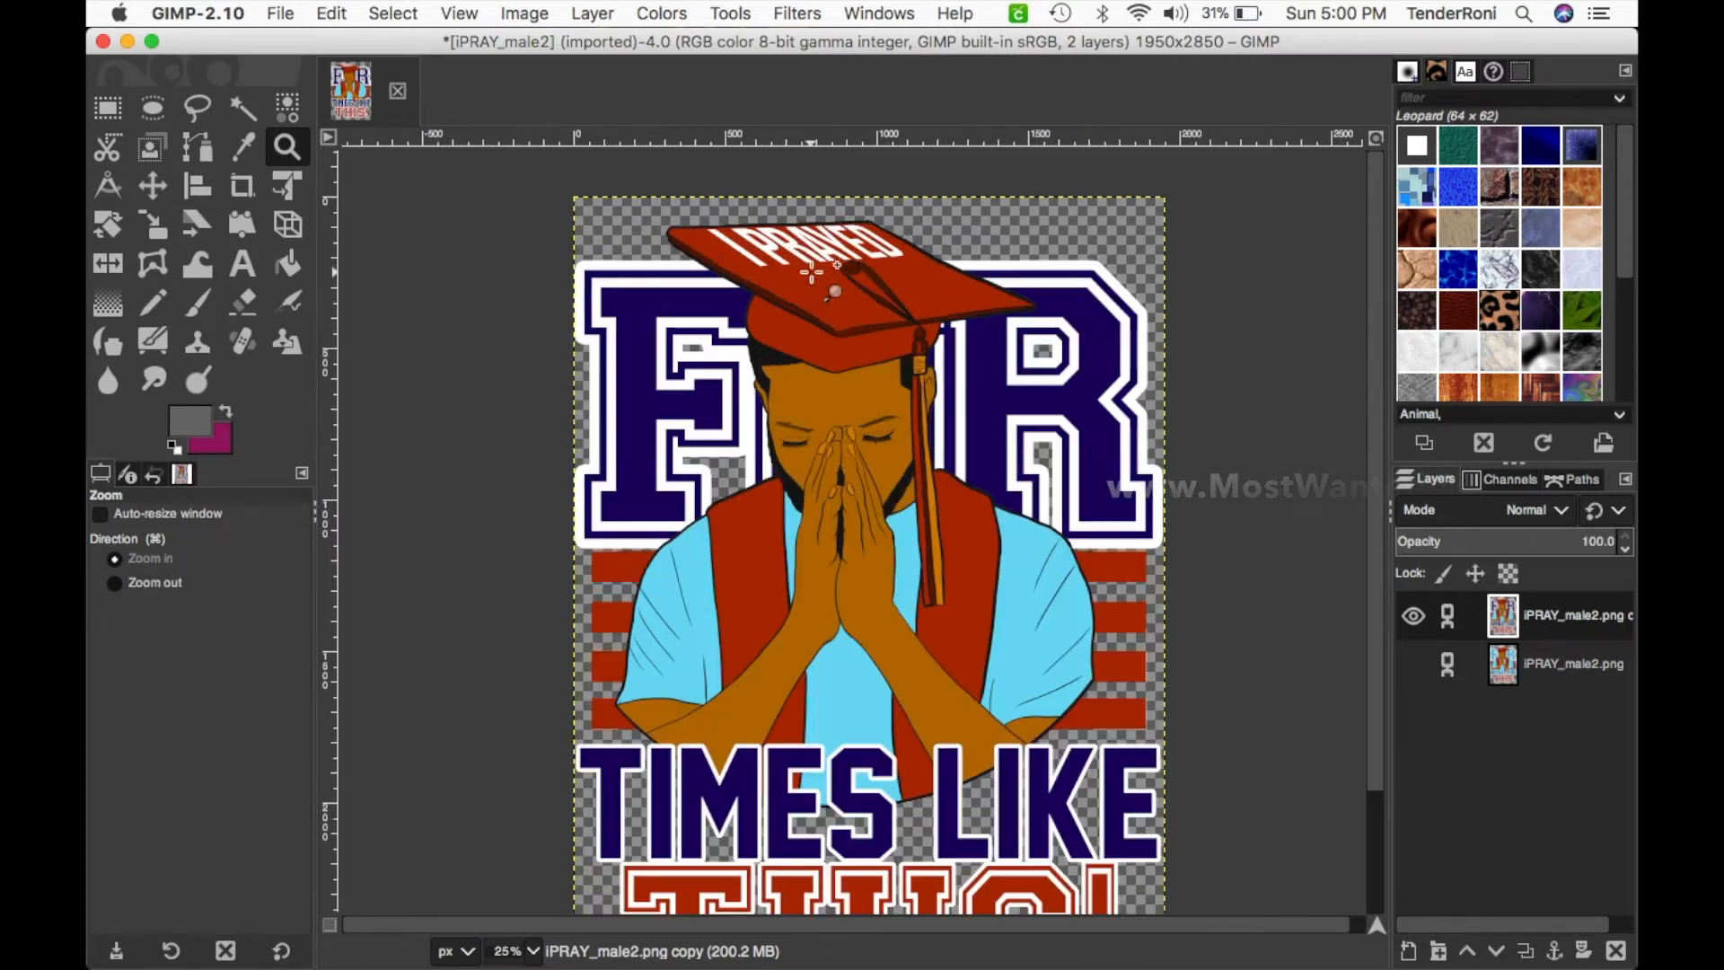
left_click(814, 272)
left_click(818, 269)
left_click(822, 266)
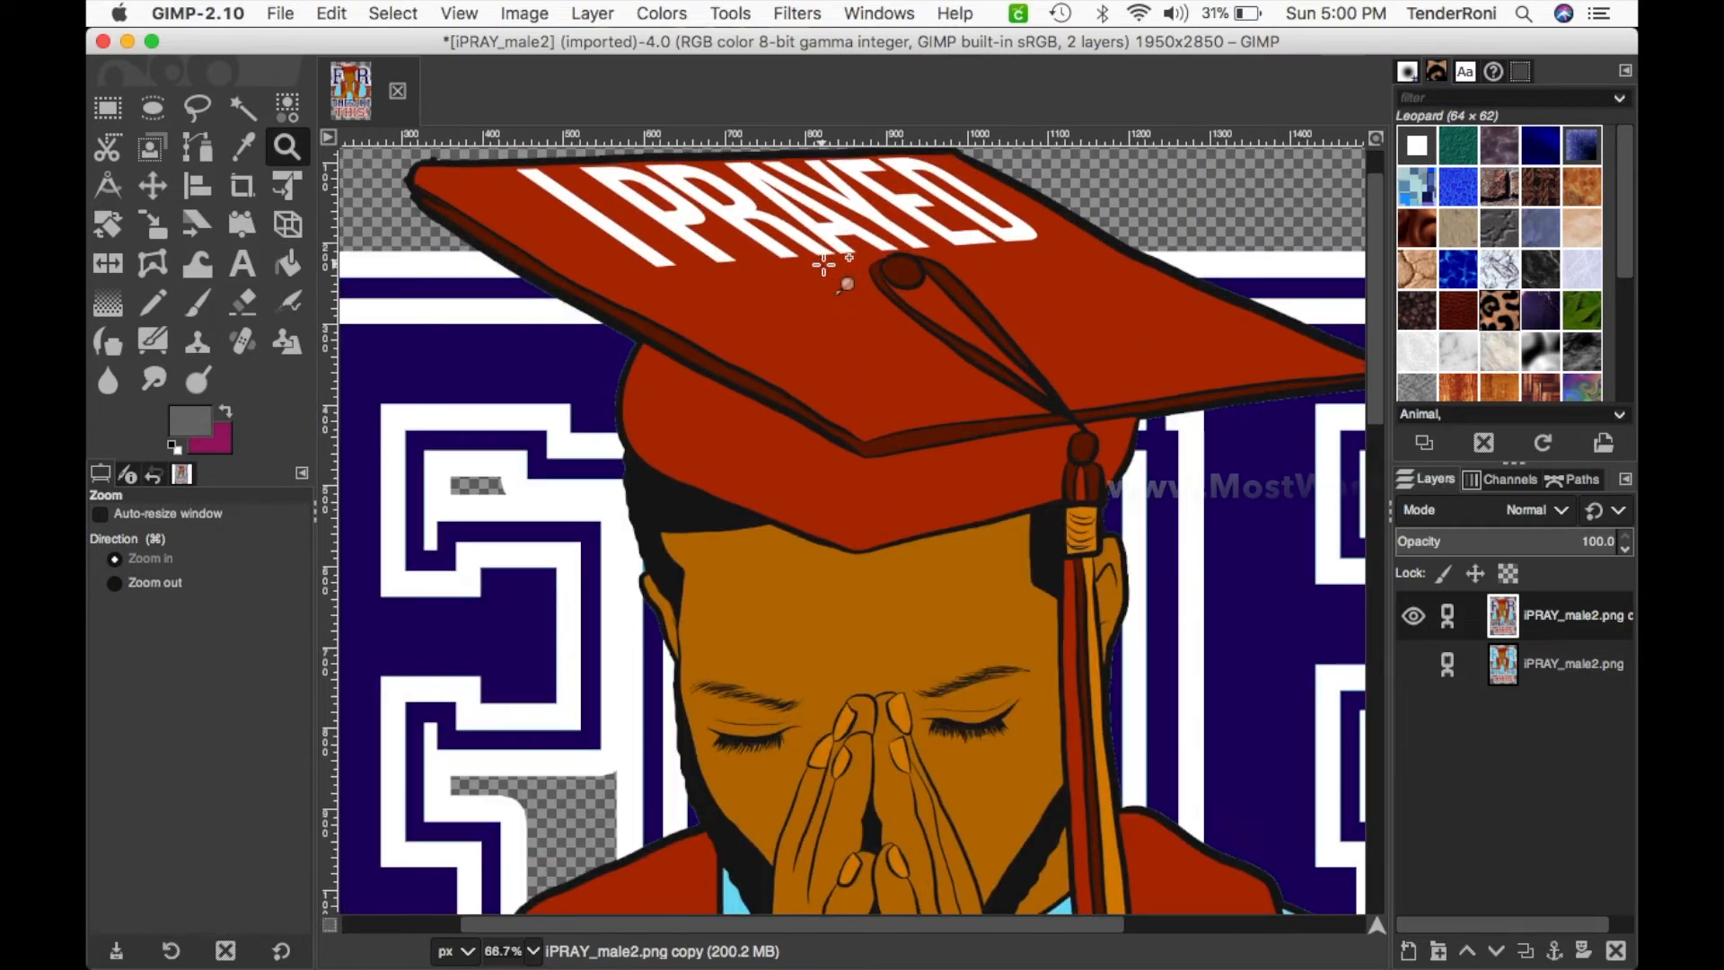
left_click(823, 266)
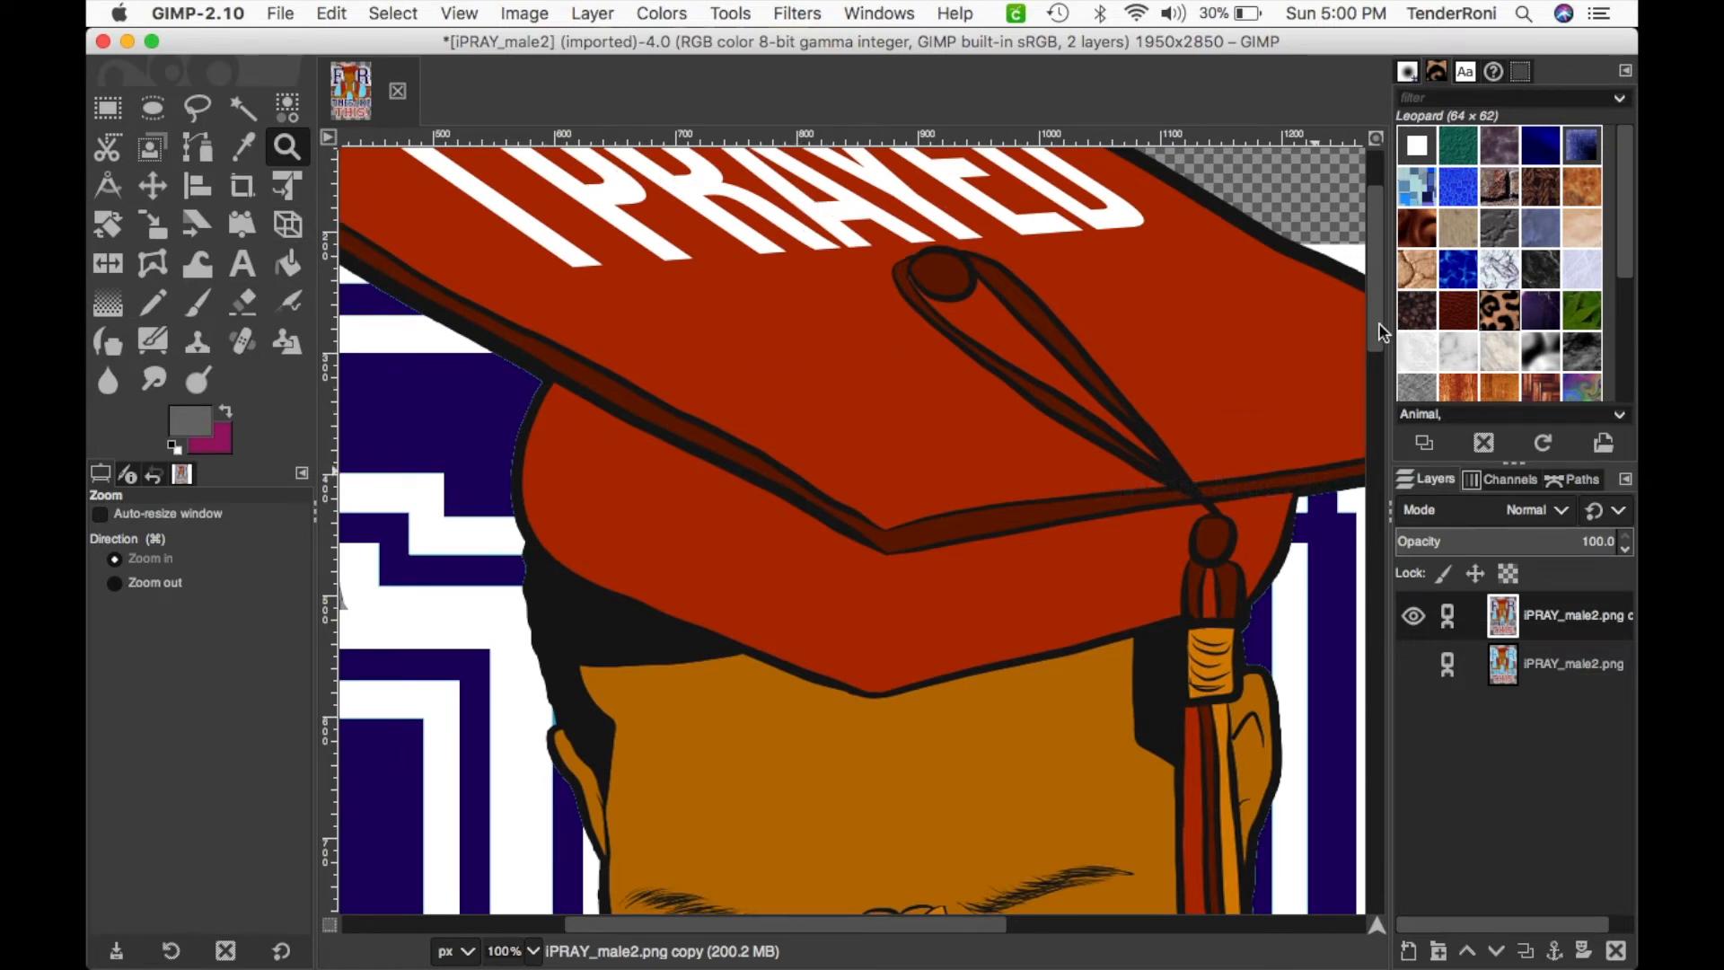
left_click_drag(1379, 332, 1379, 272)
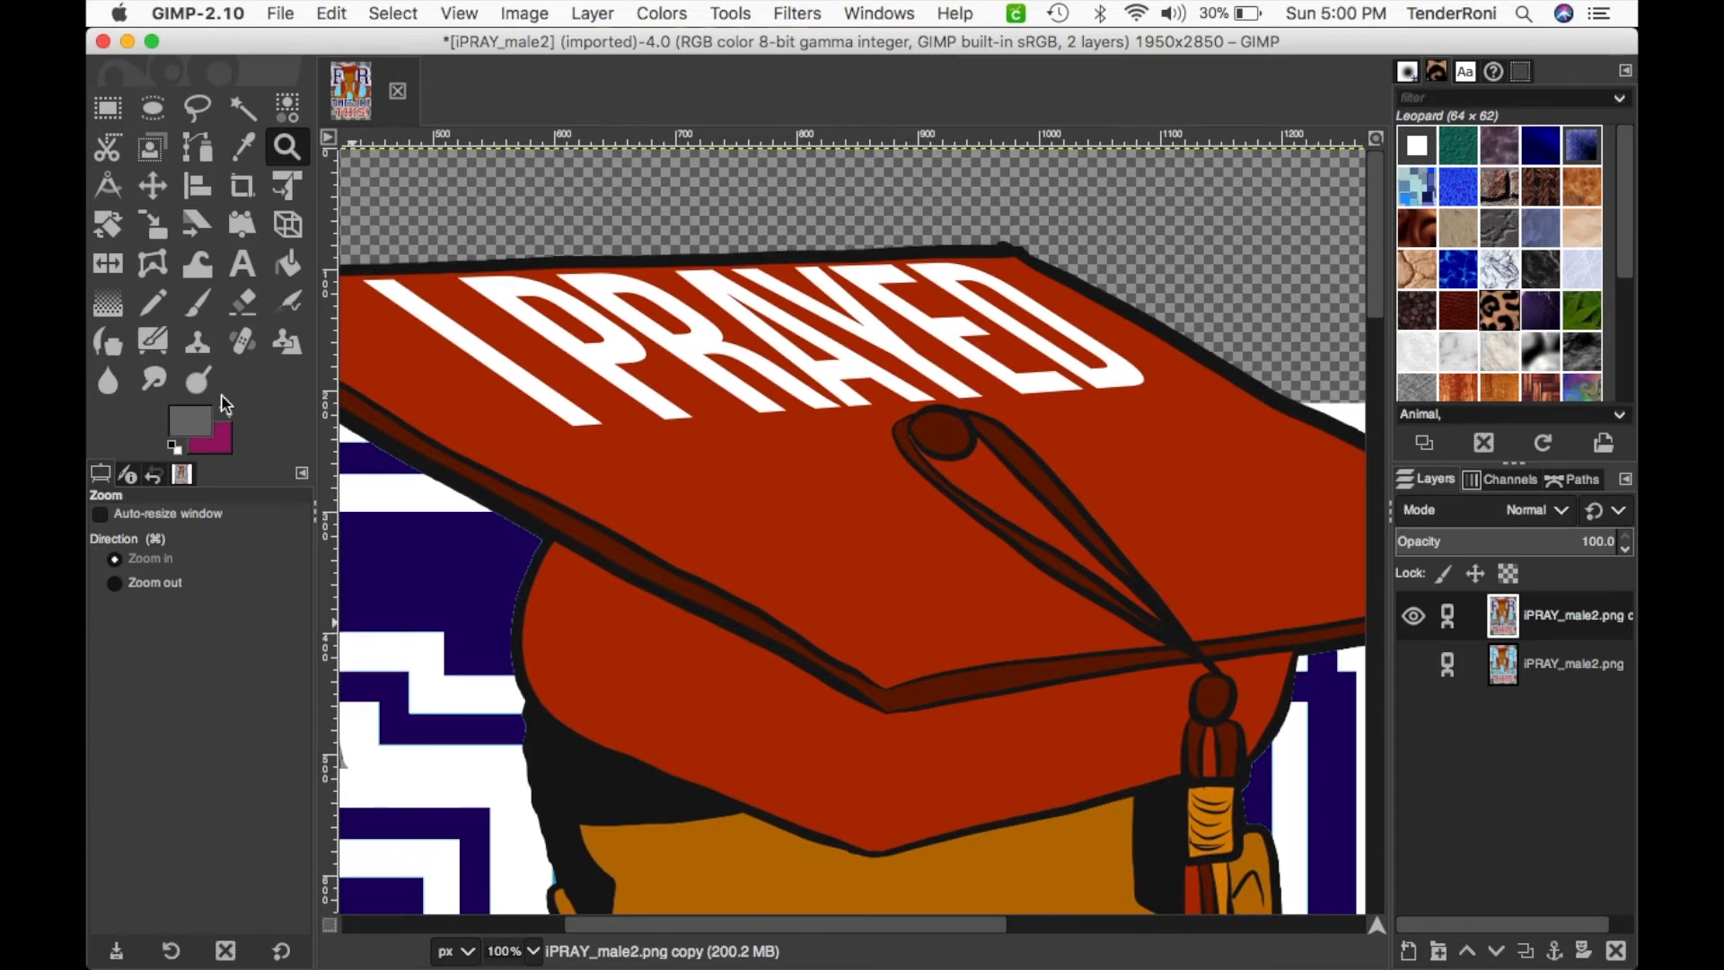
left_click(288, 264)
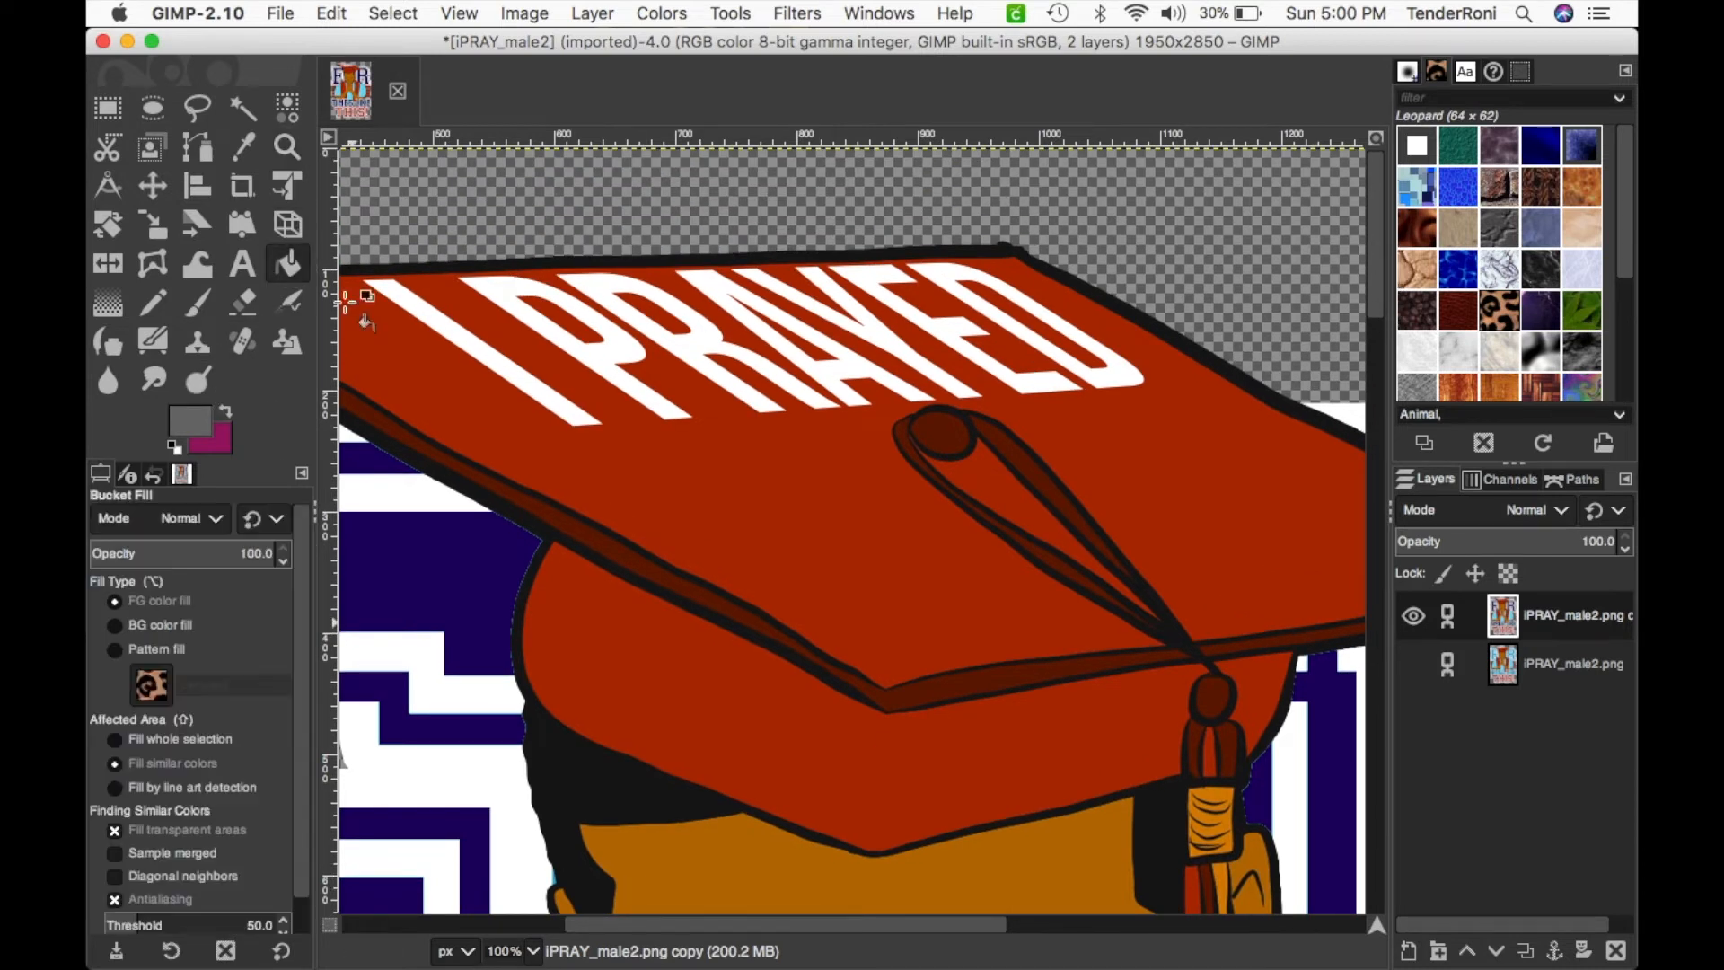
left_click(623, 498)
left_click(758, 626)
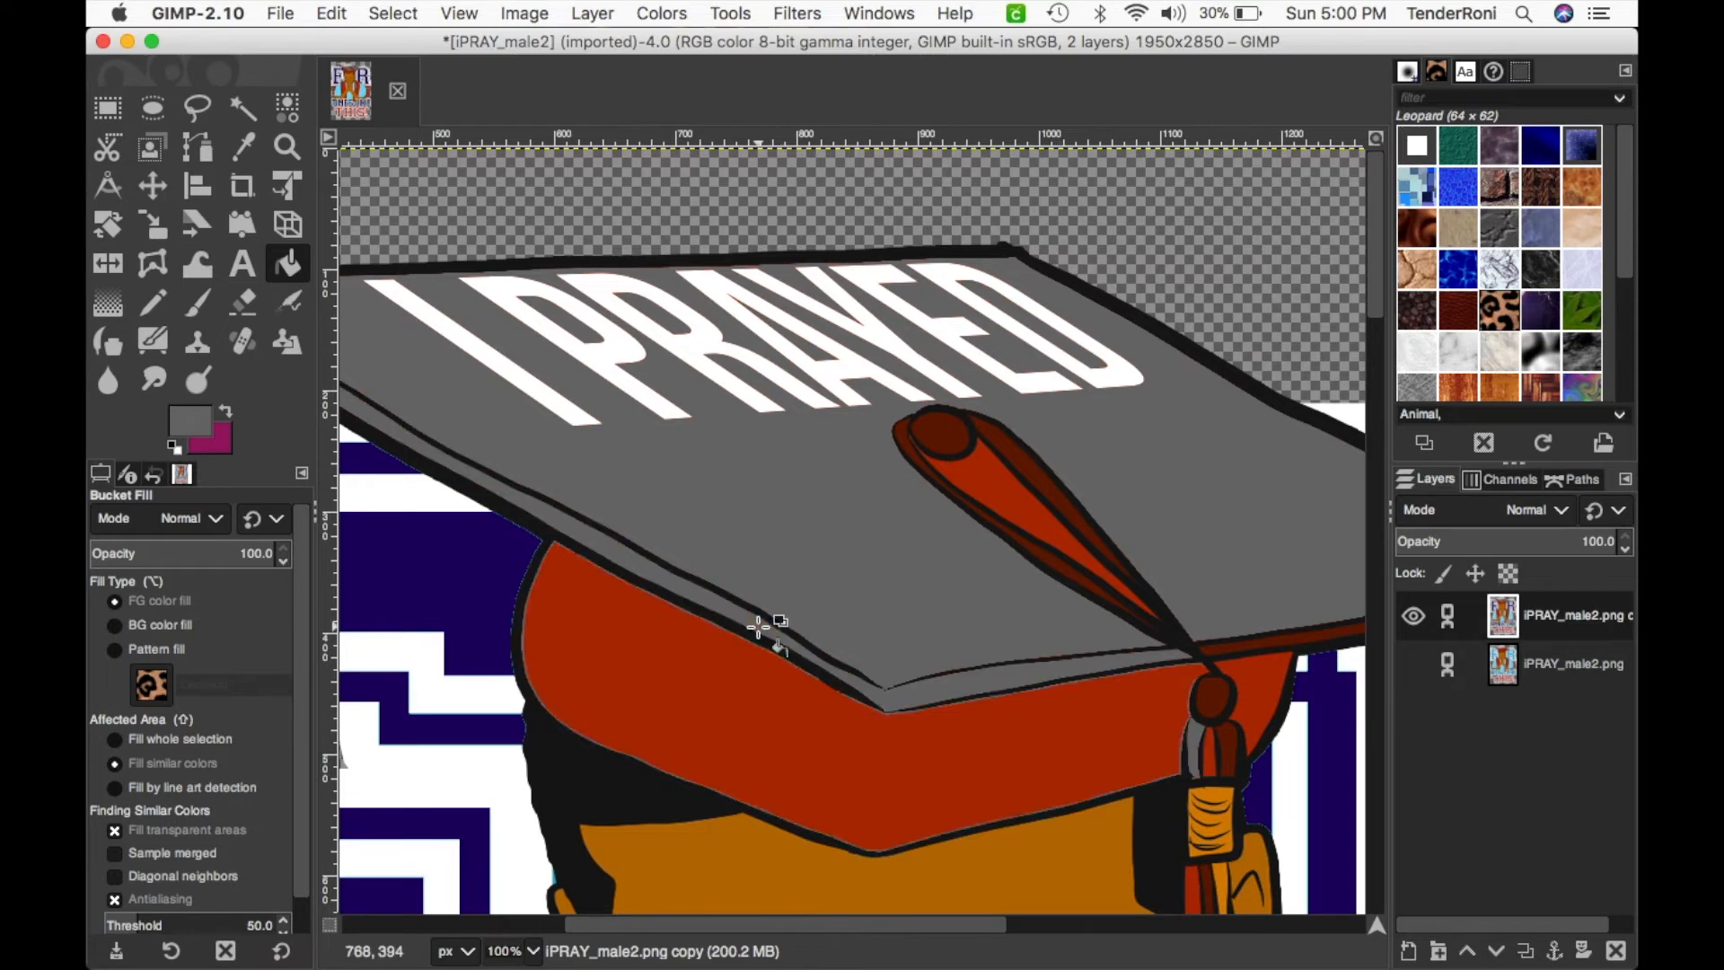
left_click(808, 736)
left_click(1267, 689)
- Fill the cap's button, tassel cord, remaining dark red edge and the tassel's red strand with grey
left_click(1030, 508)
left_click(905, 442)
left_click(932, 447)
left_click(1023, 462)
left_click(1268, 641)
left_click_drag(1375, 301, 1376, 416)
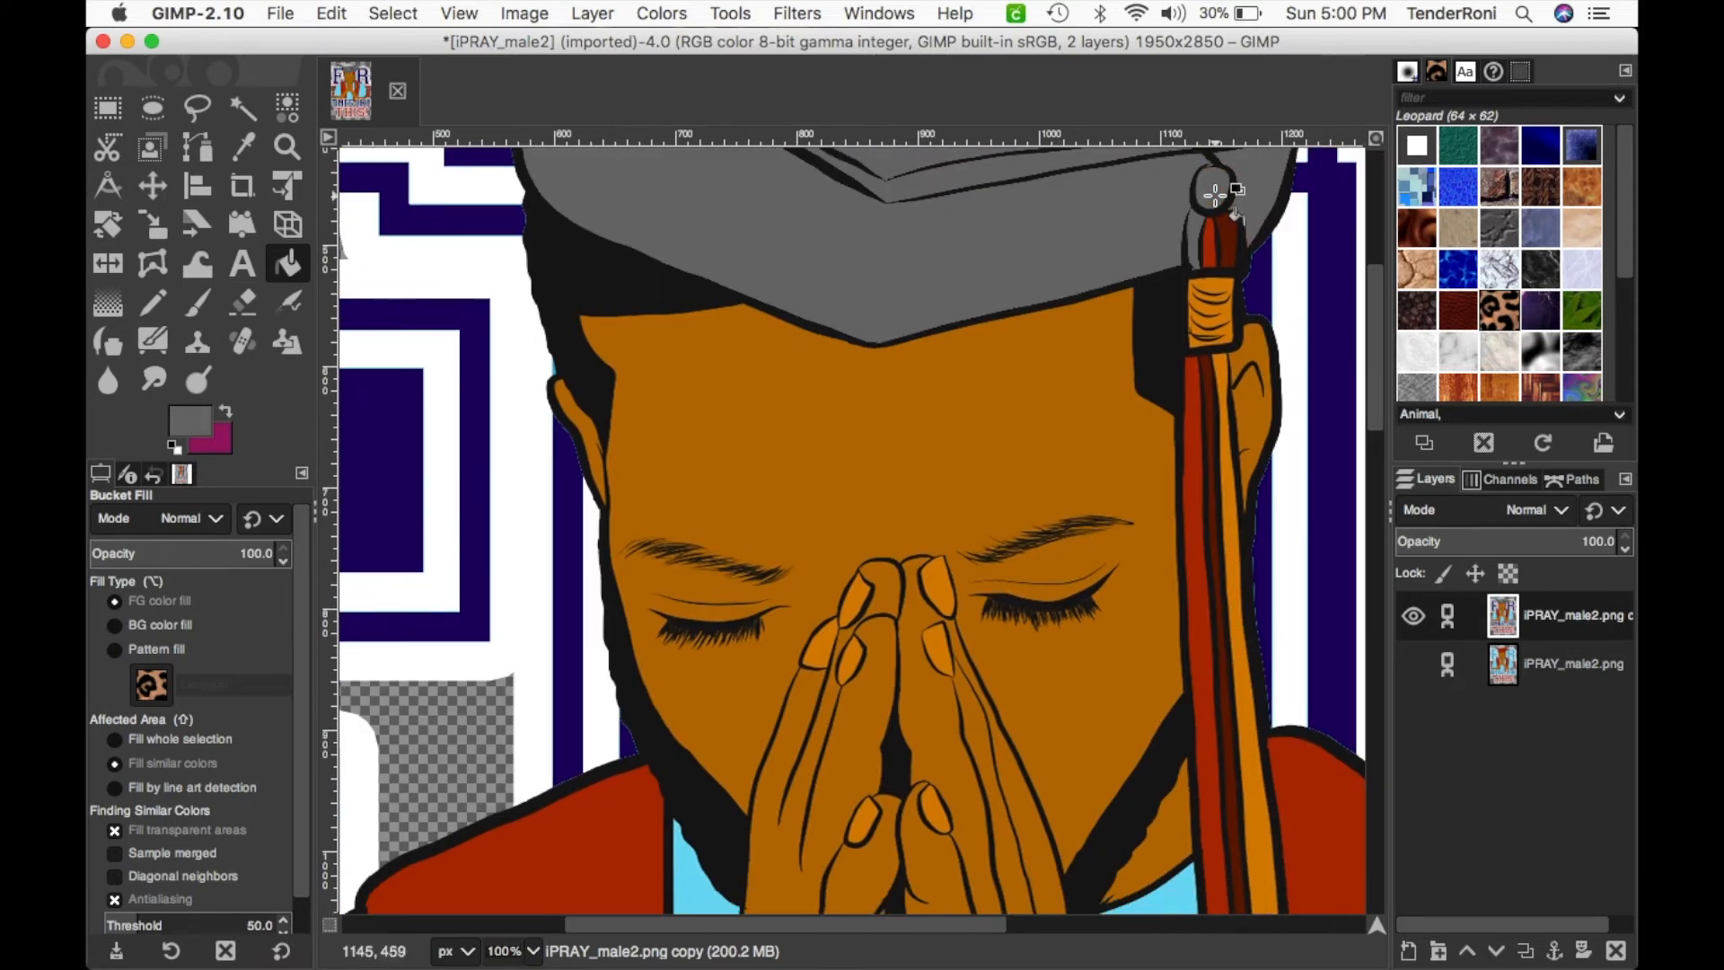
left_click(1194, 397)
- Try filling the tassel's narrow dark red strand with grey, undoing each fill that spills into the black outlines
left_click(1213, 386)
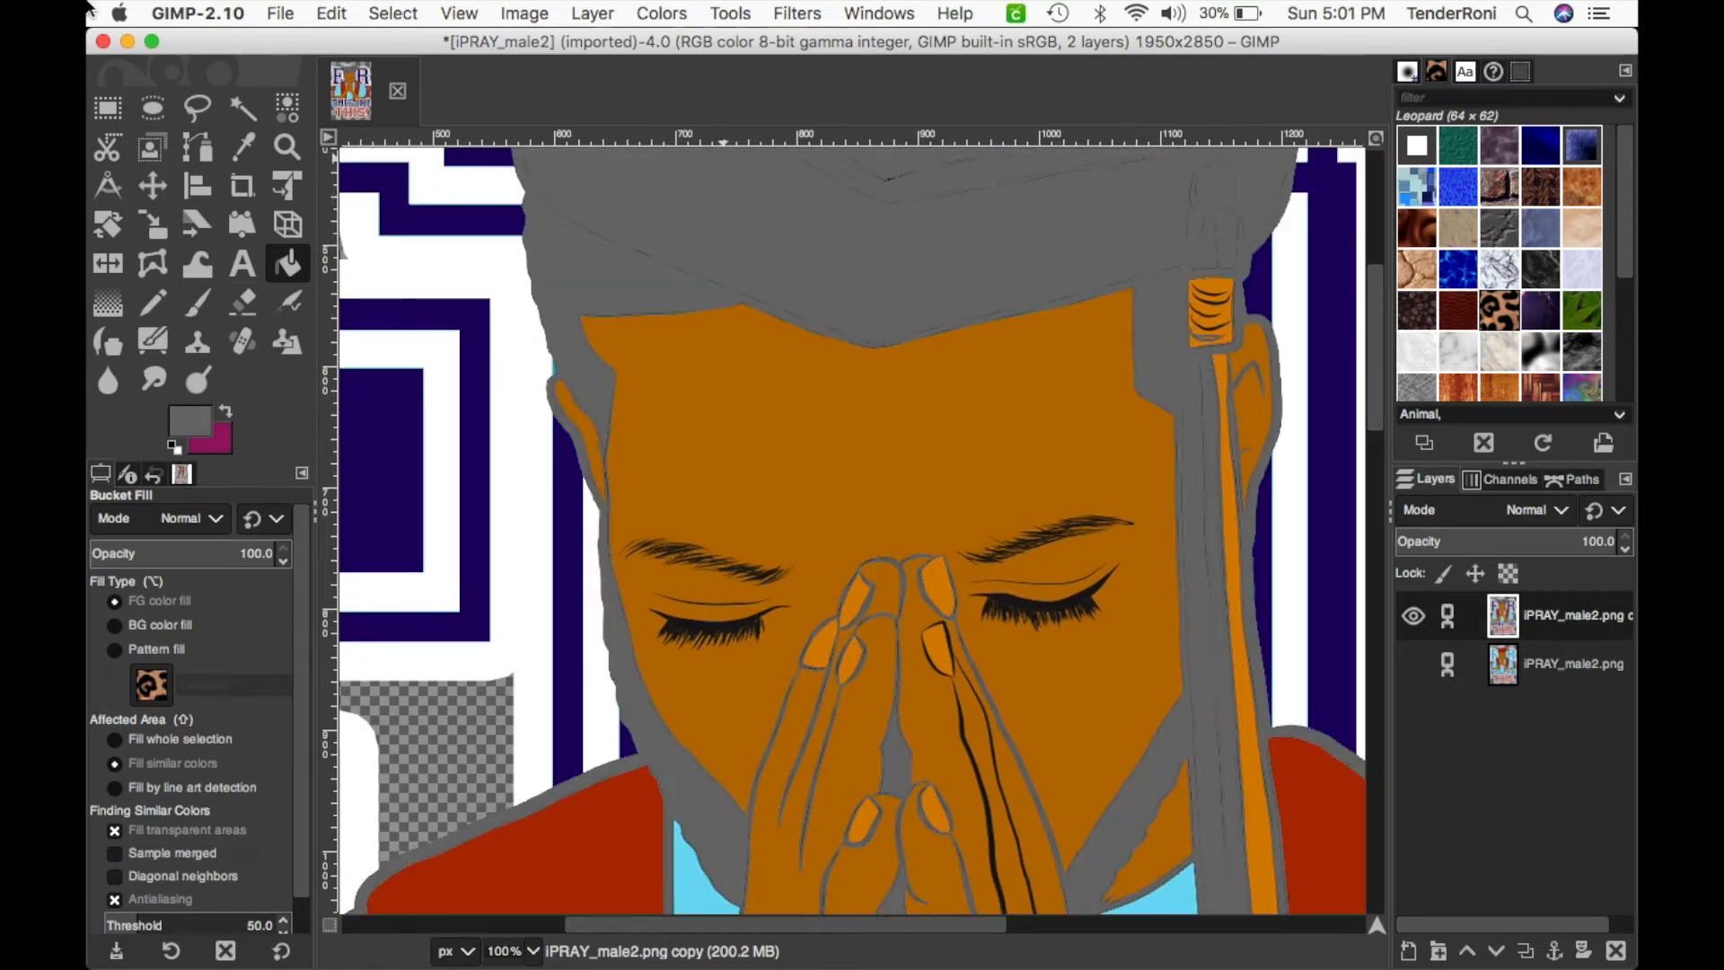
left_click(332, 13)
left_click(390, 34)
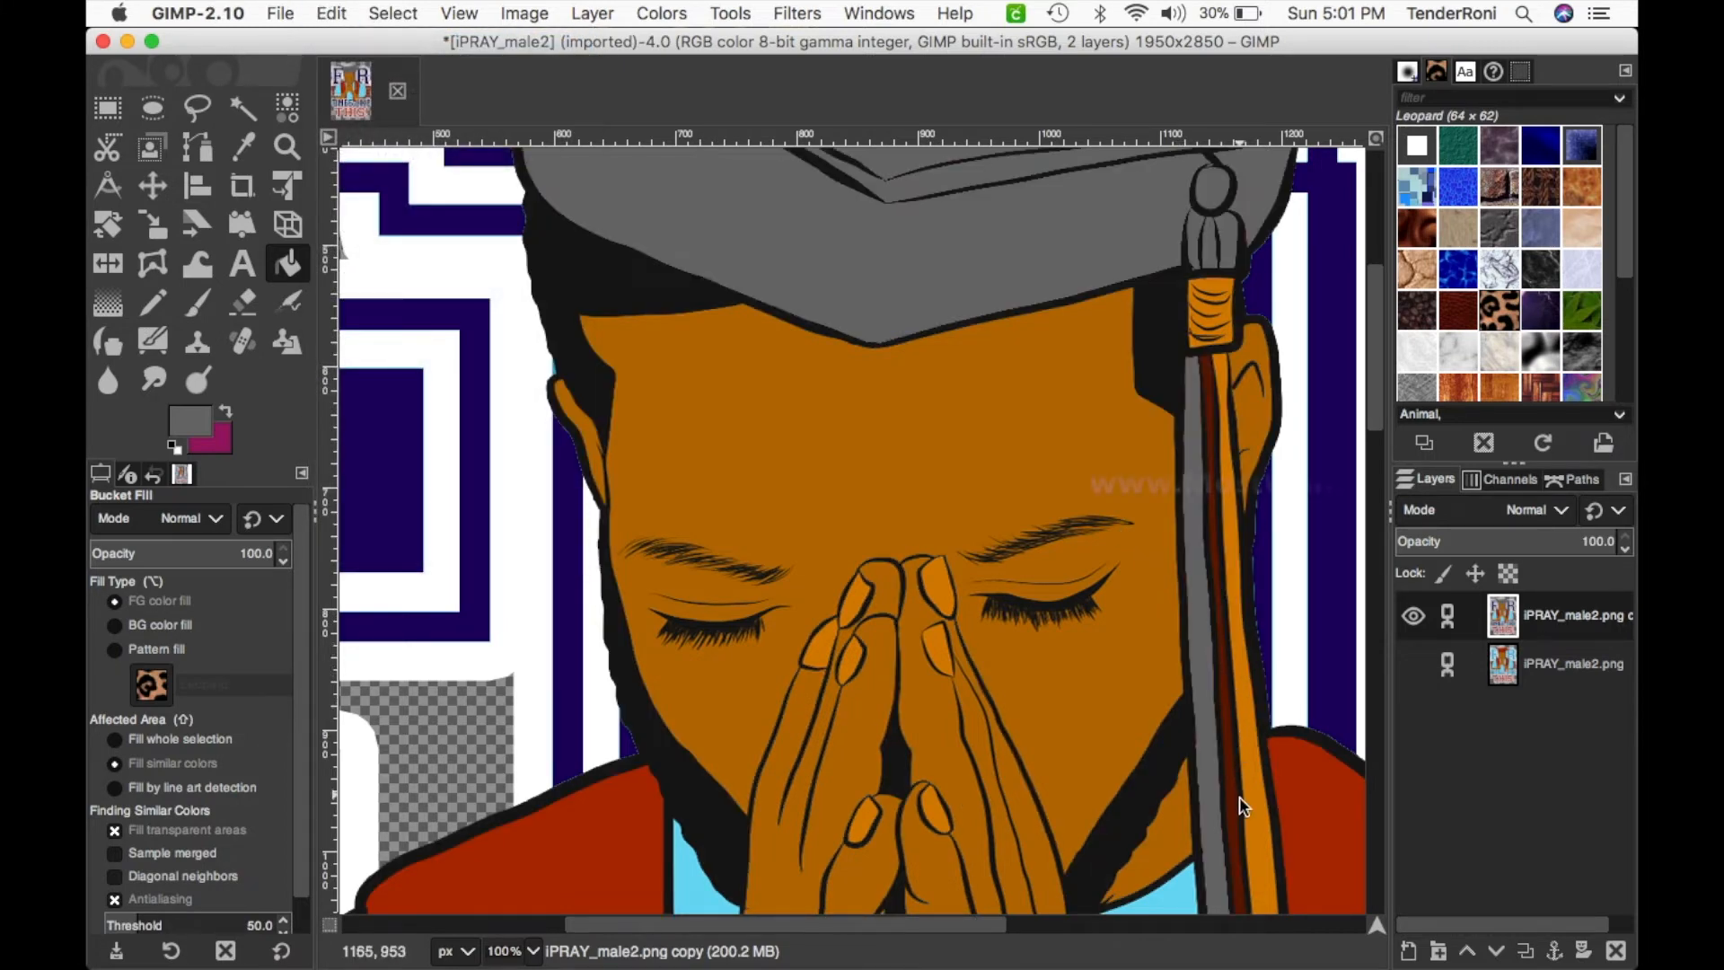
left_click(1236, 825)
left_click(332, 13)
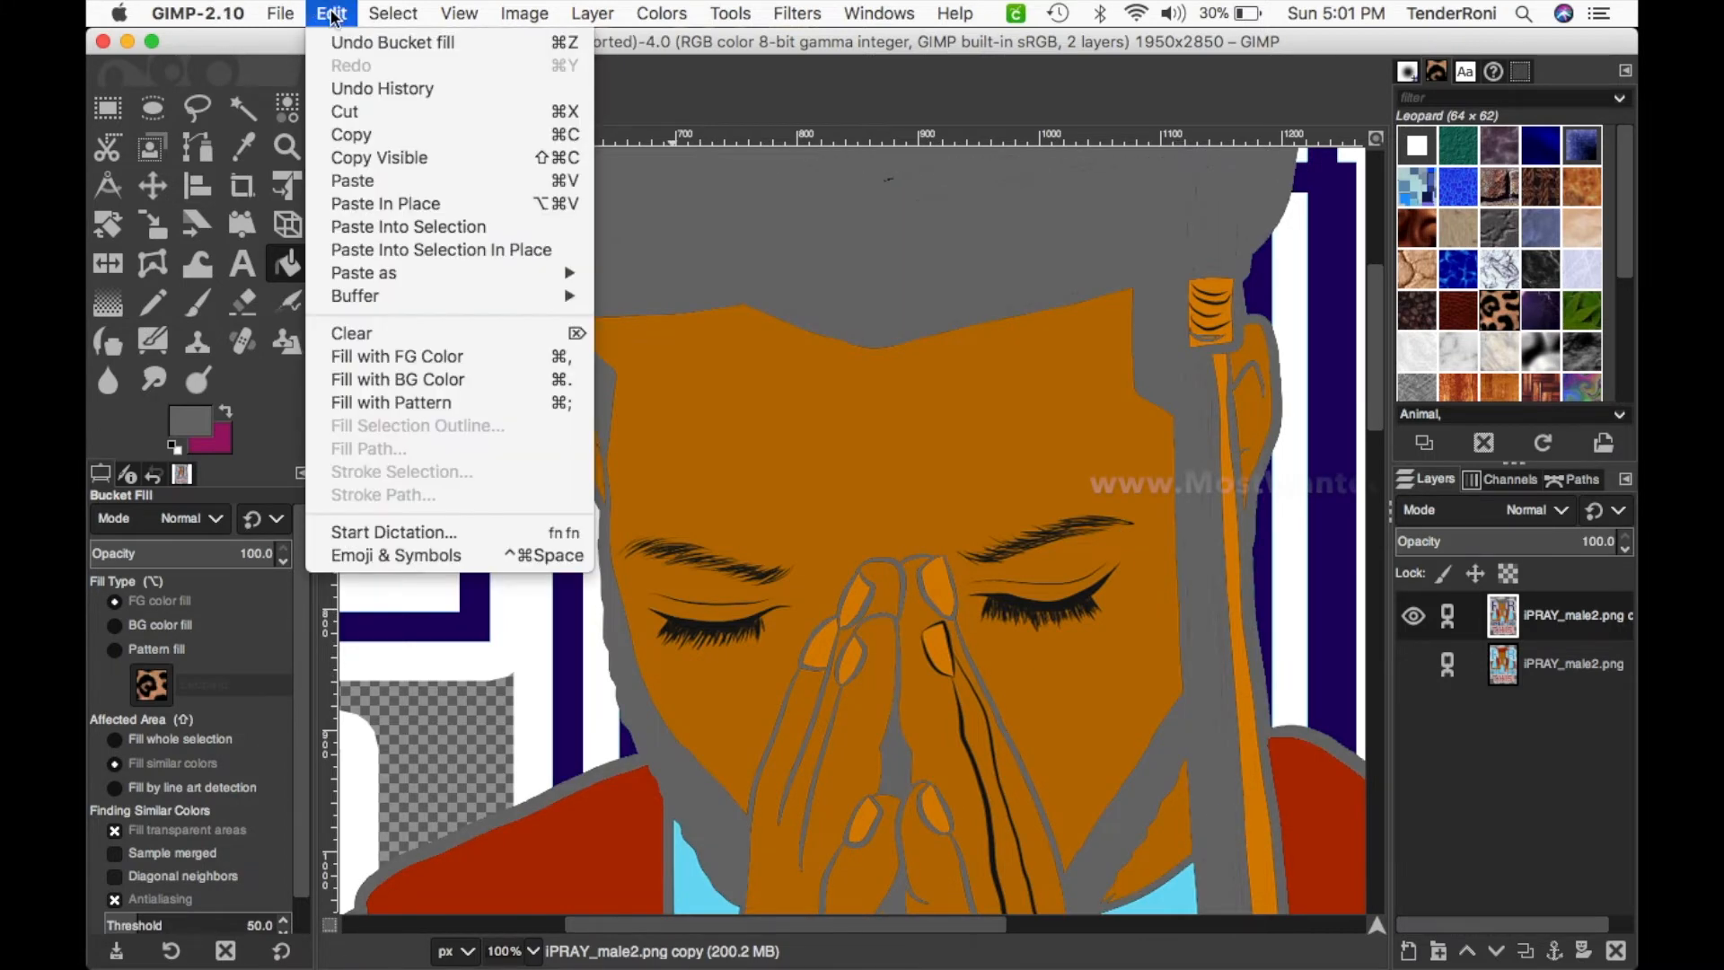
left_click(388, 42)
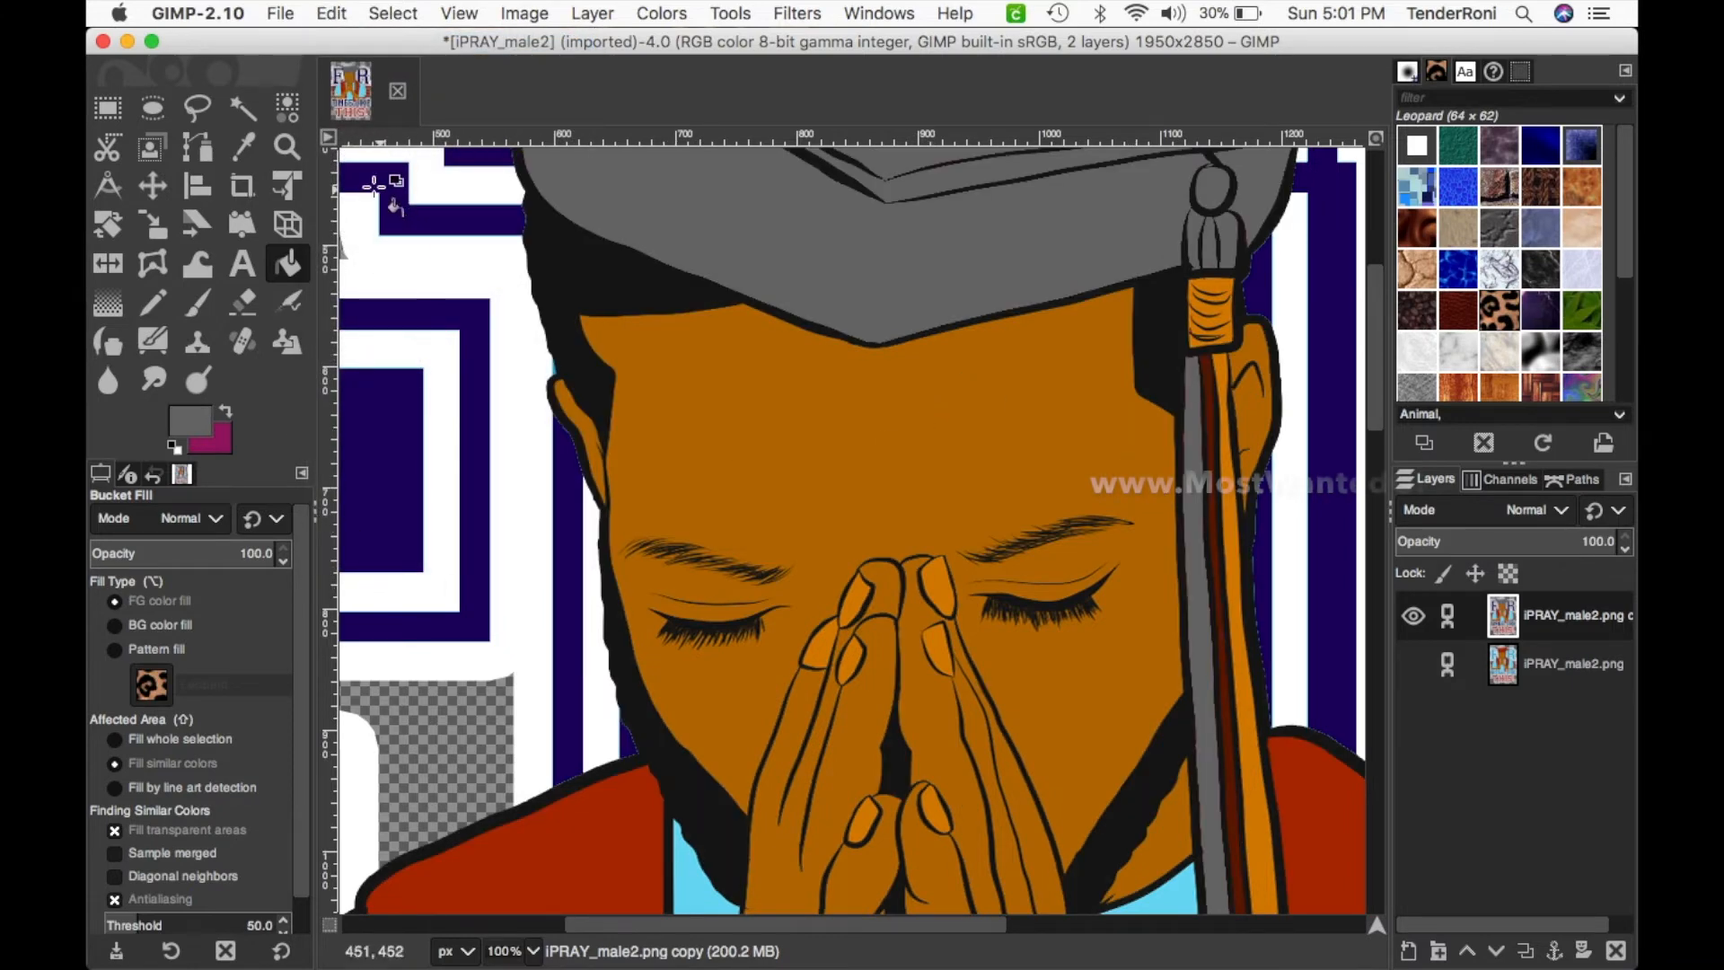
- Fill the narrow dark red strand of the tassel beside the face with grey at close magnification
left_click(287, 147)
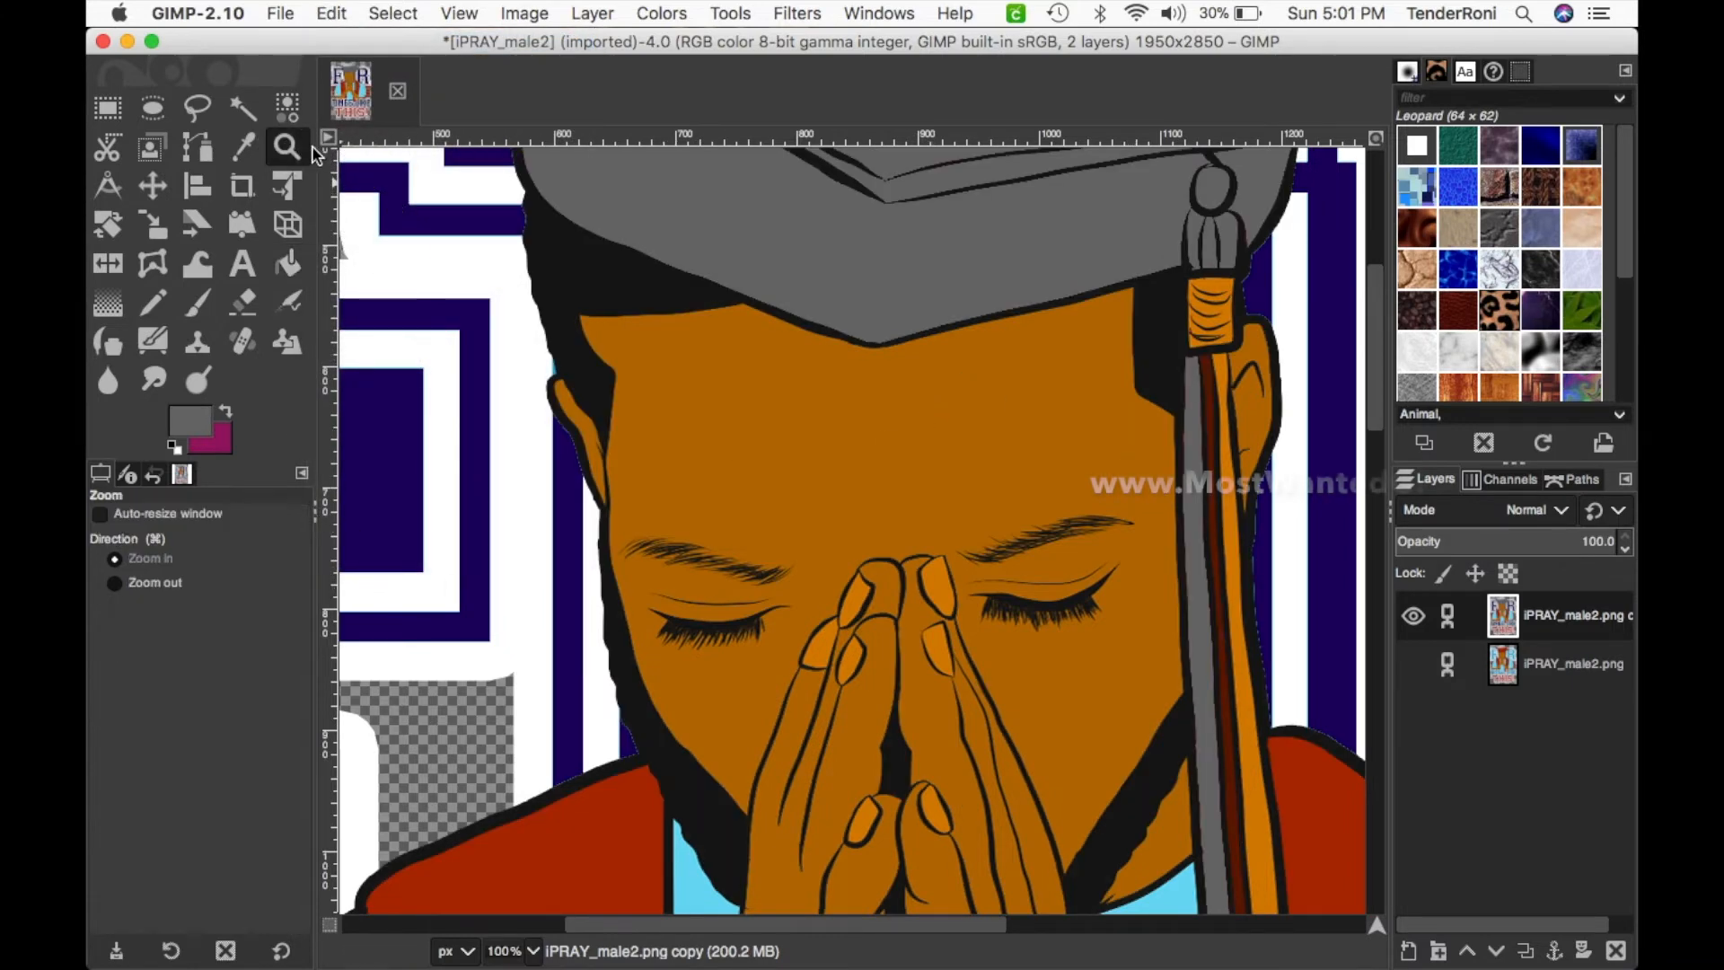
left_click(1203, 567)
left_click(1231, 558)
left_click(1231, 558)
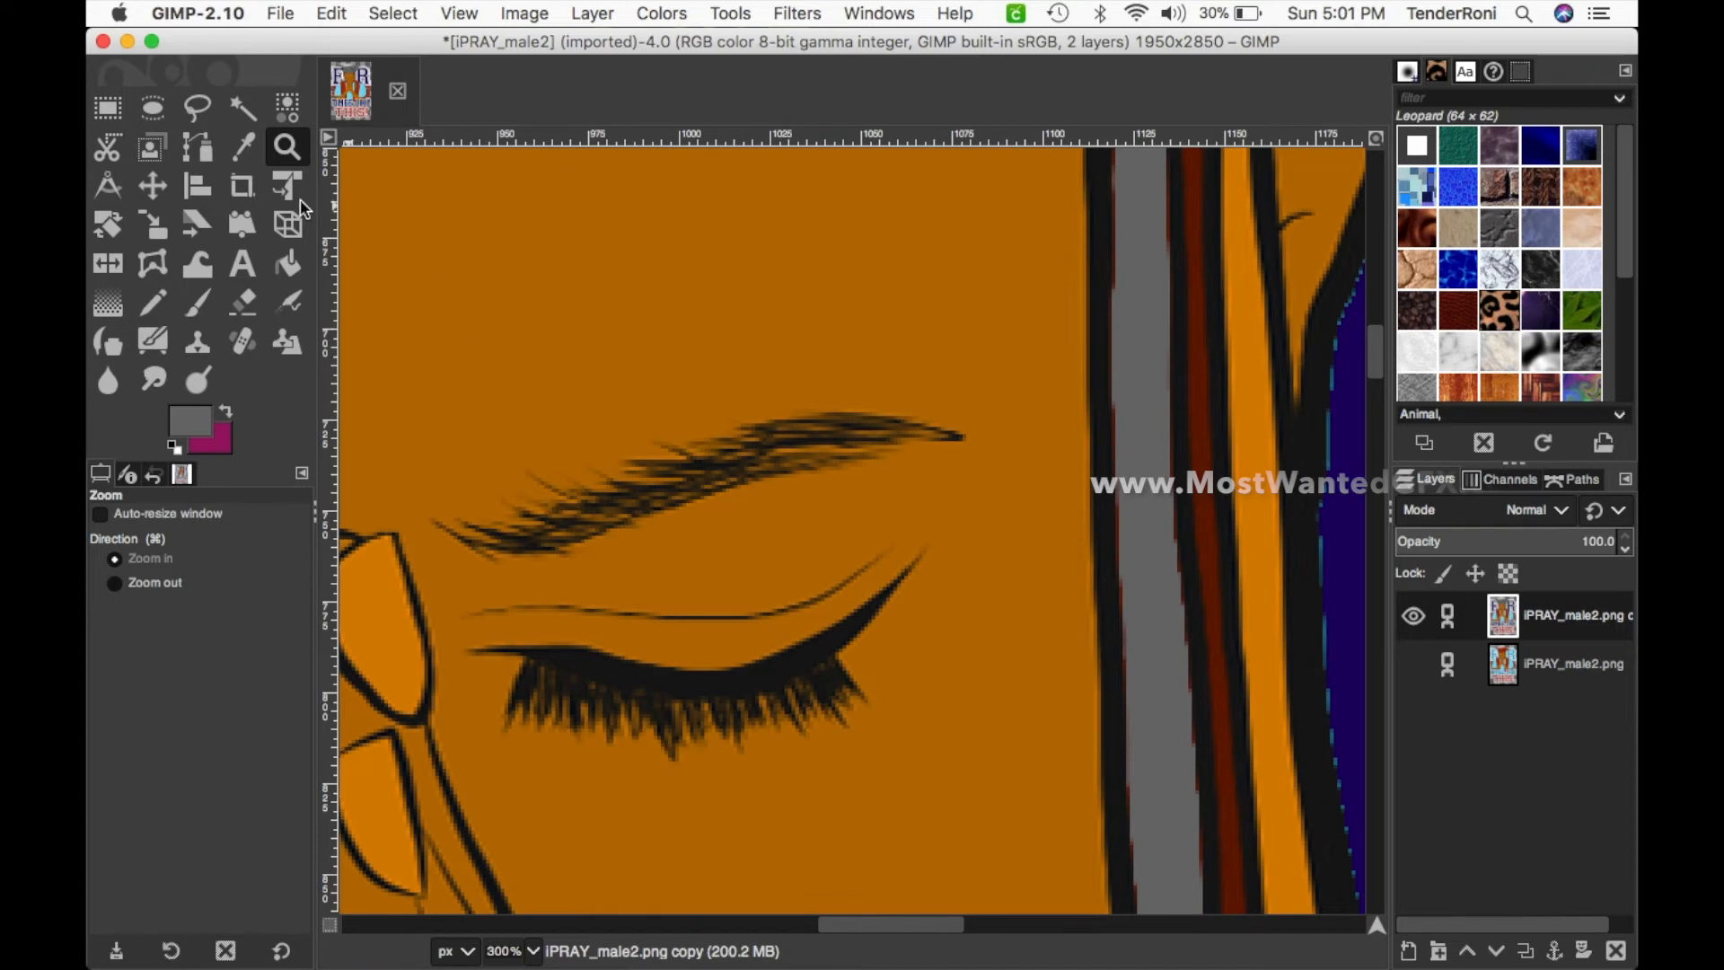
left_click(287, 263)
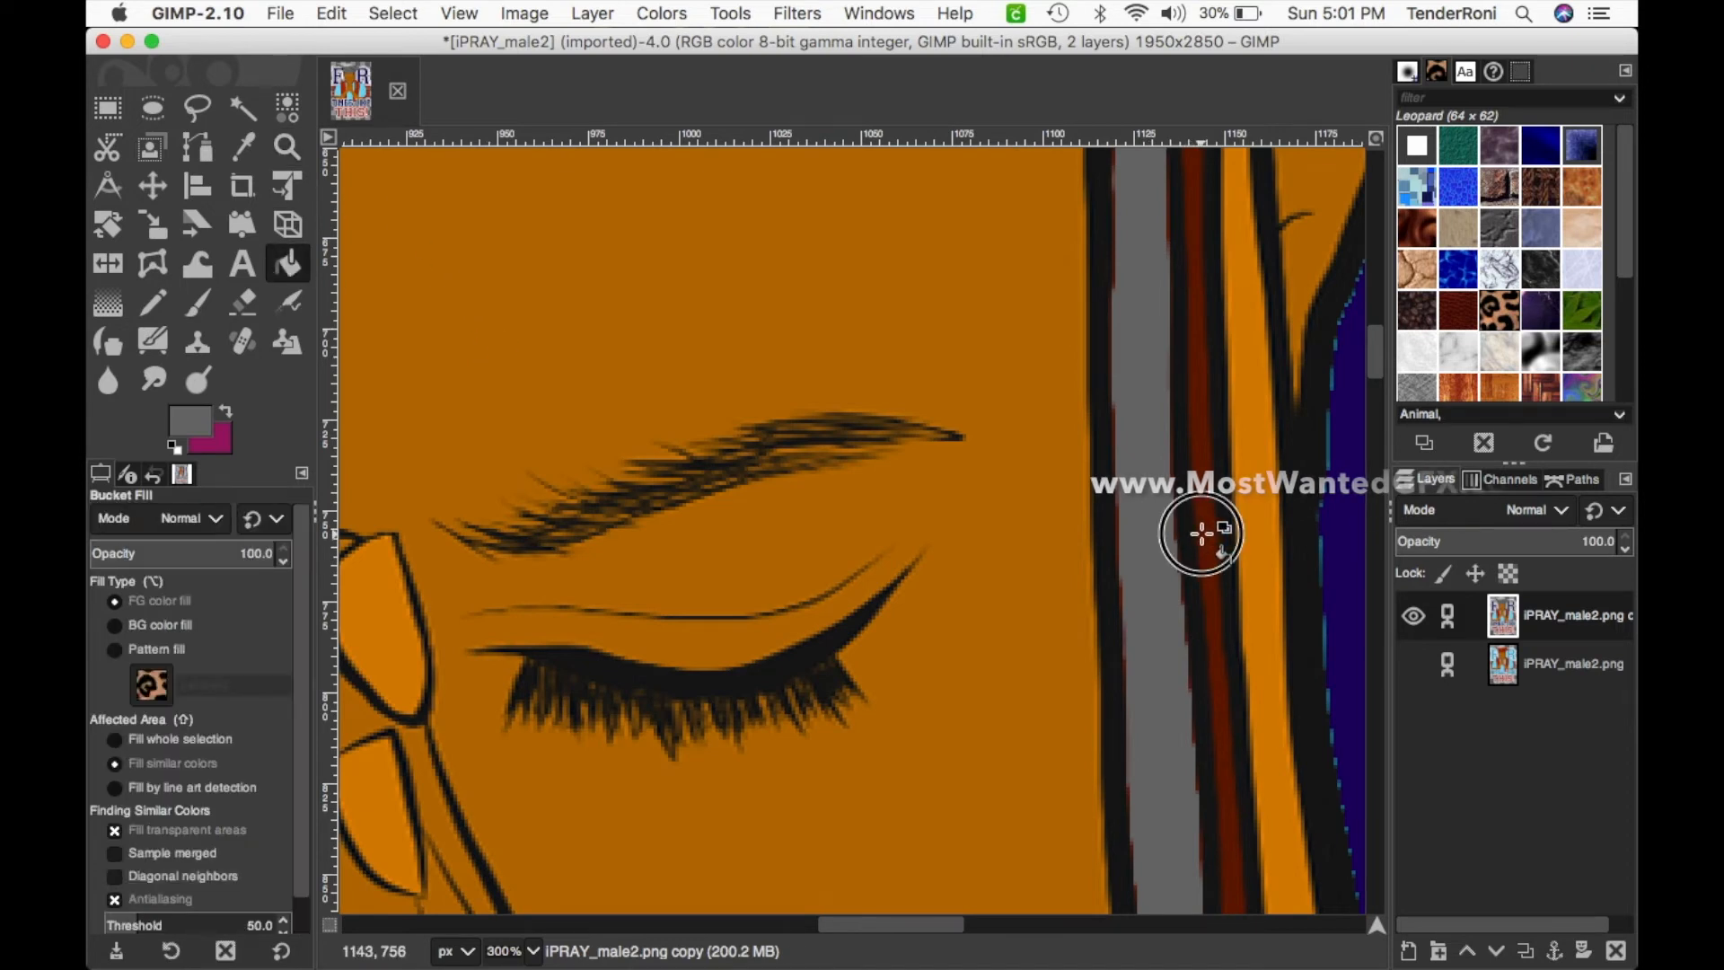
left_click(1201, 535)
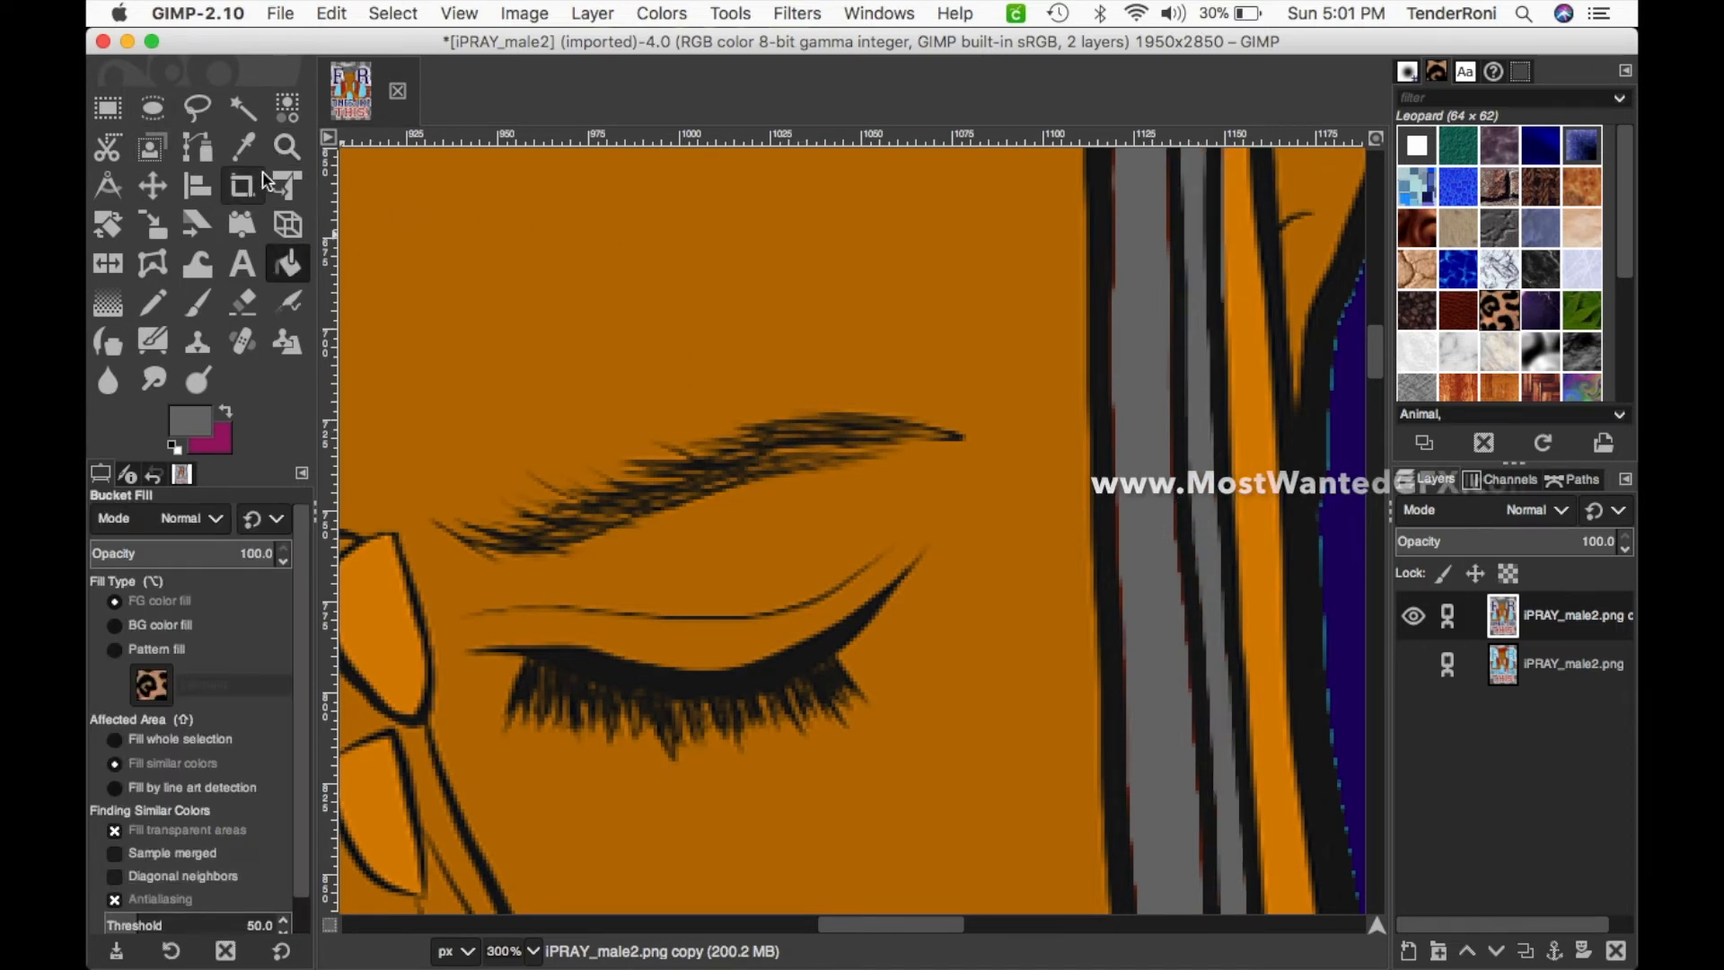
- Fill the red vest panels on both sides of the figure, including the parts below the arms, with grey
left_click(287, 147)
left_click(153, 582)
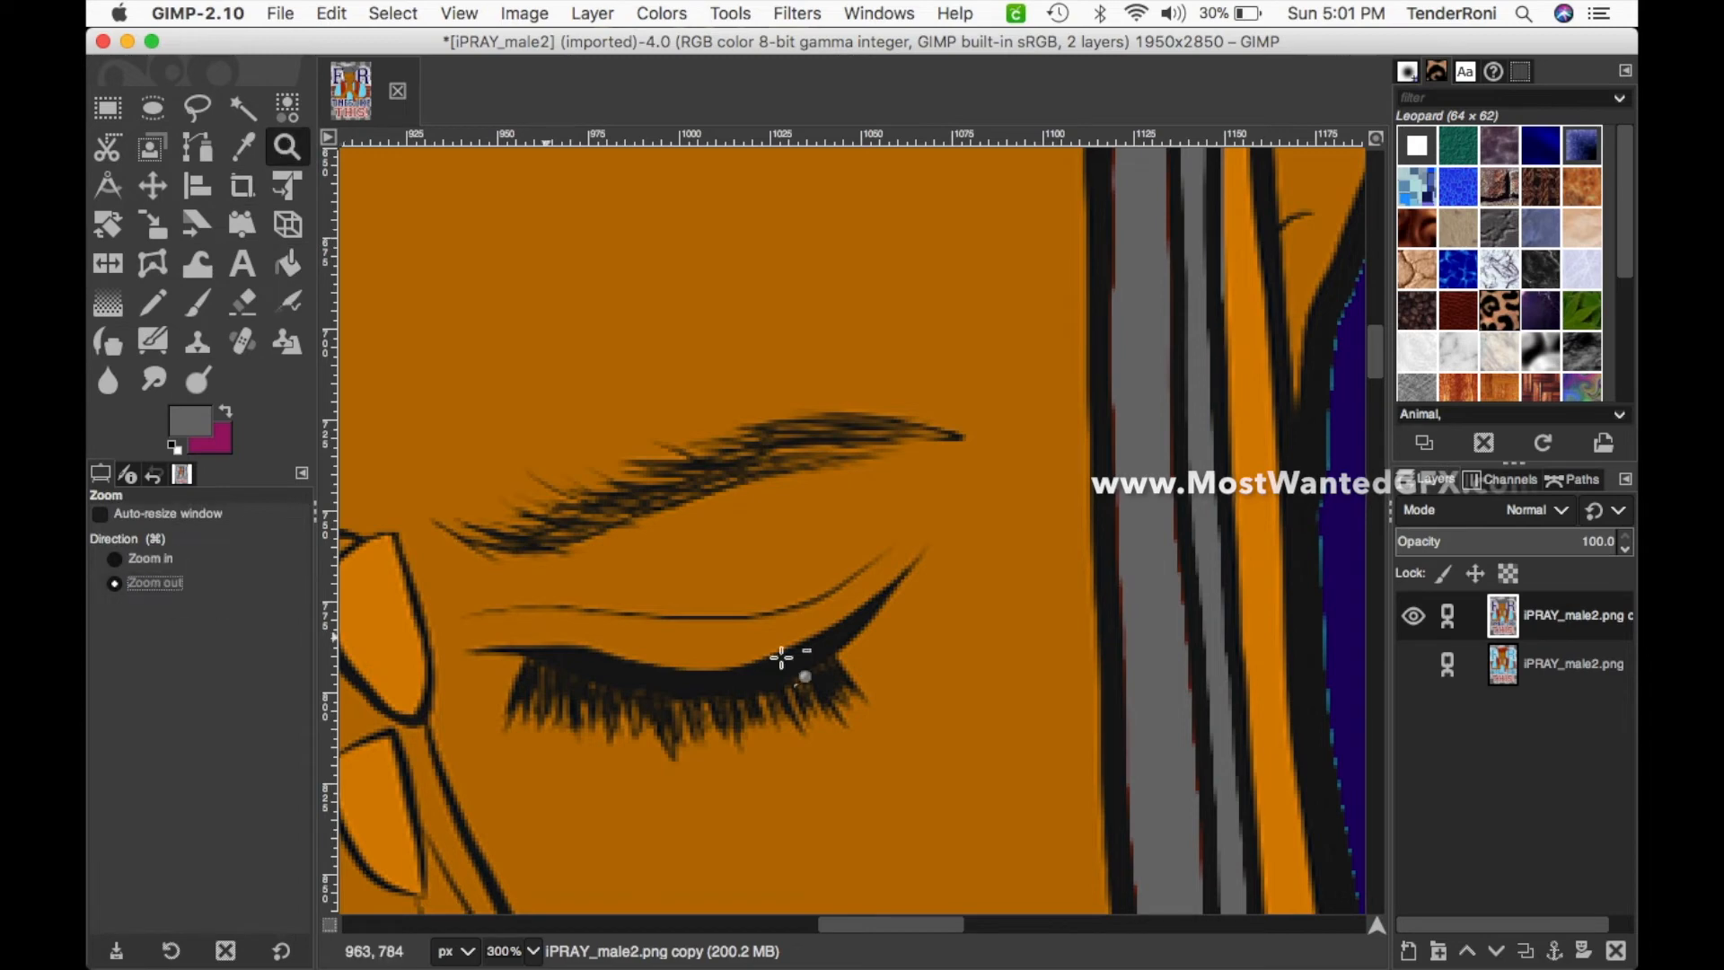
left_click(1051, 635)
left_click(1050, 635)
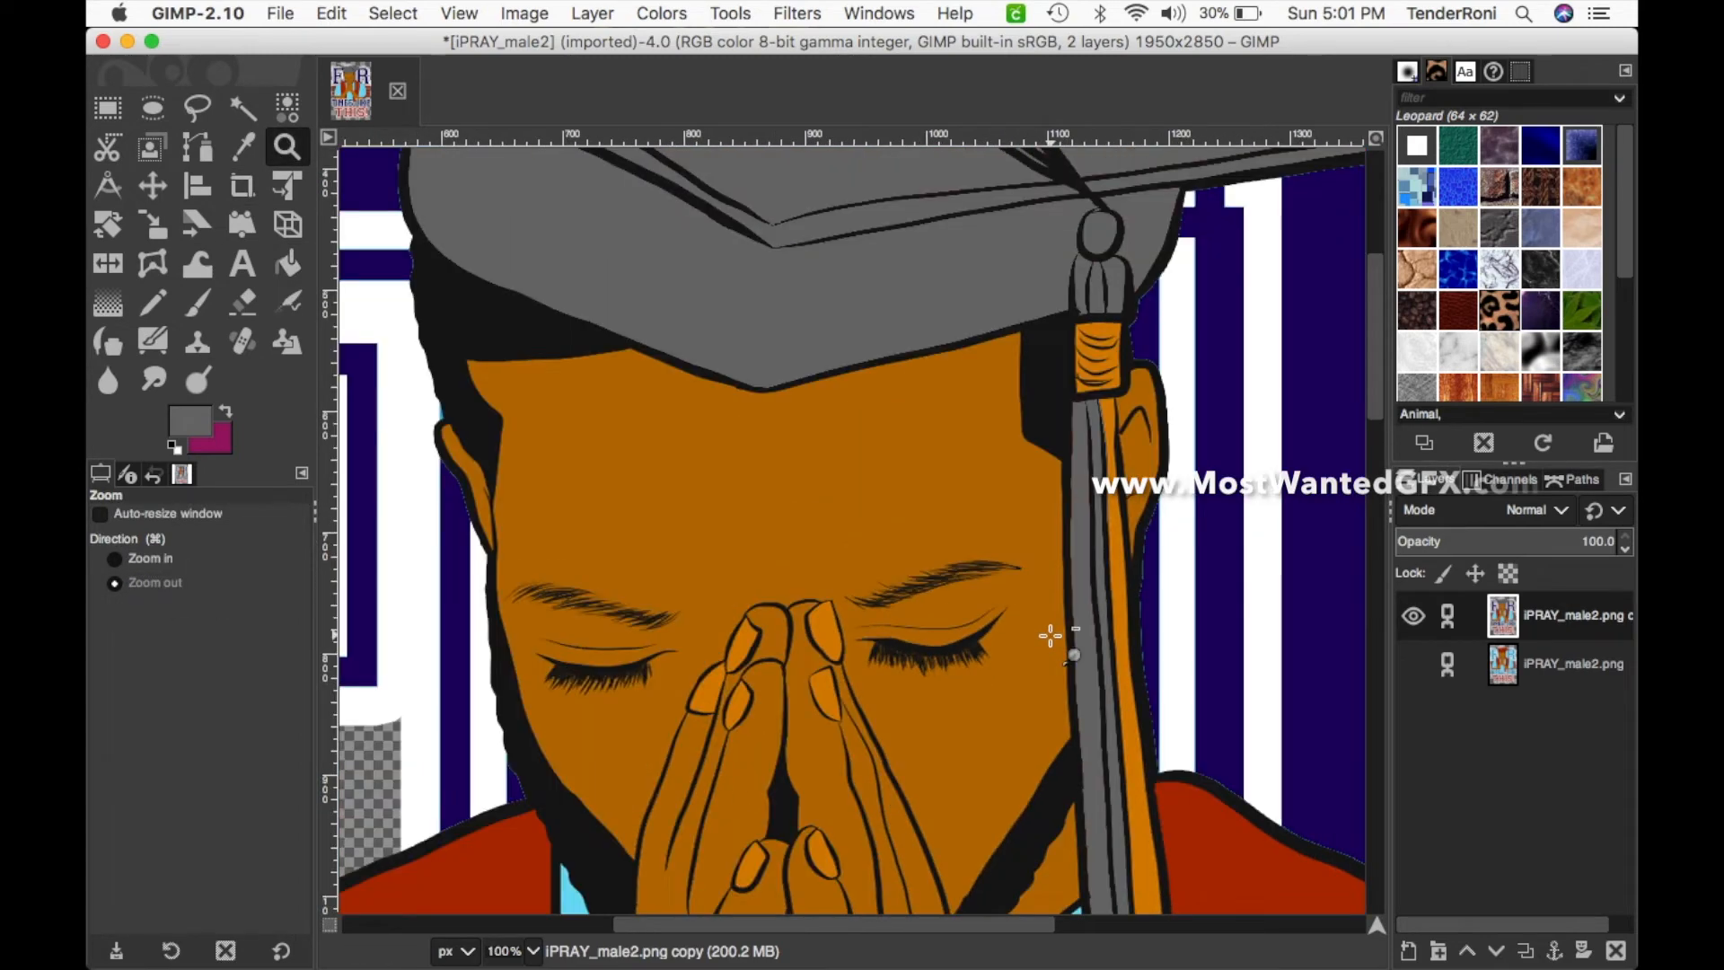
scroll(1379, 399, "down", 10)
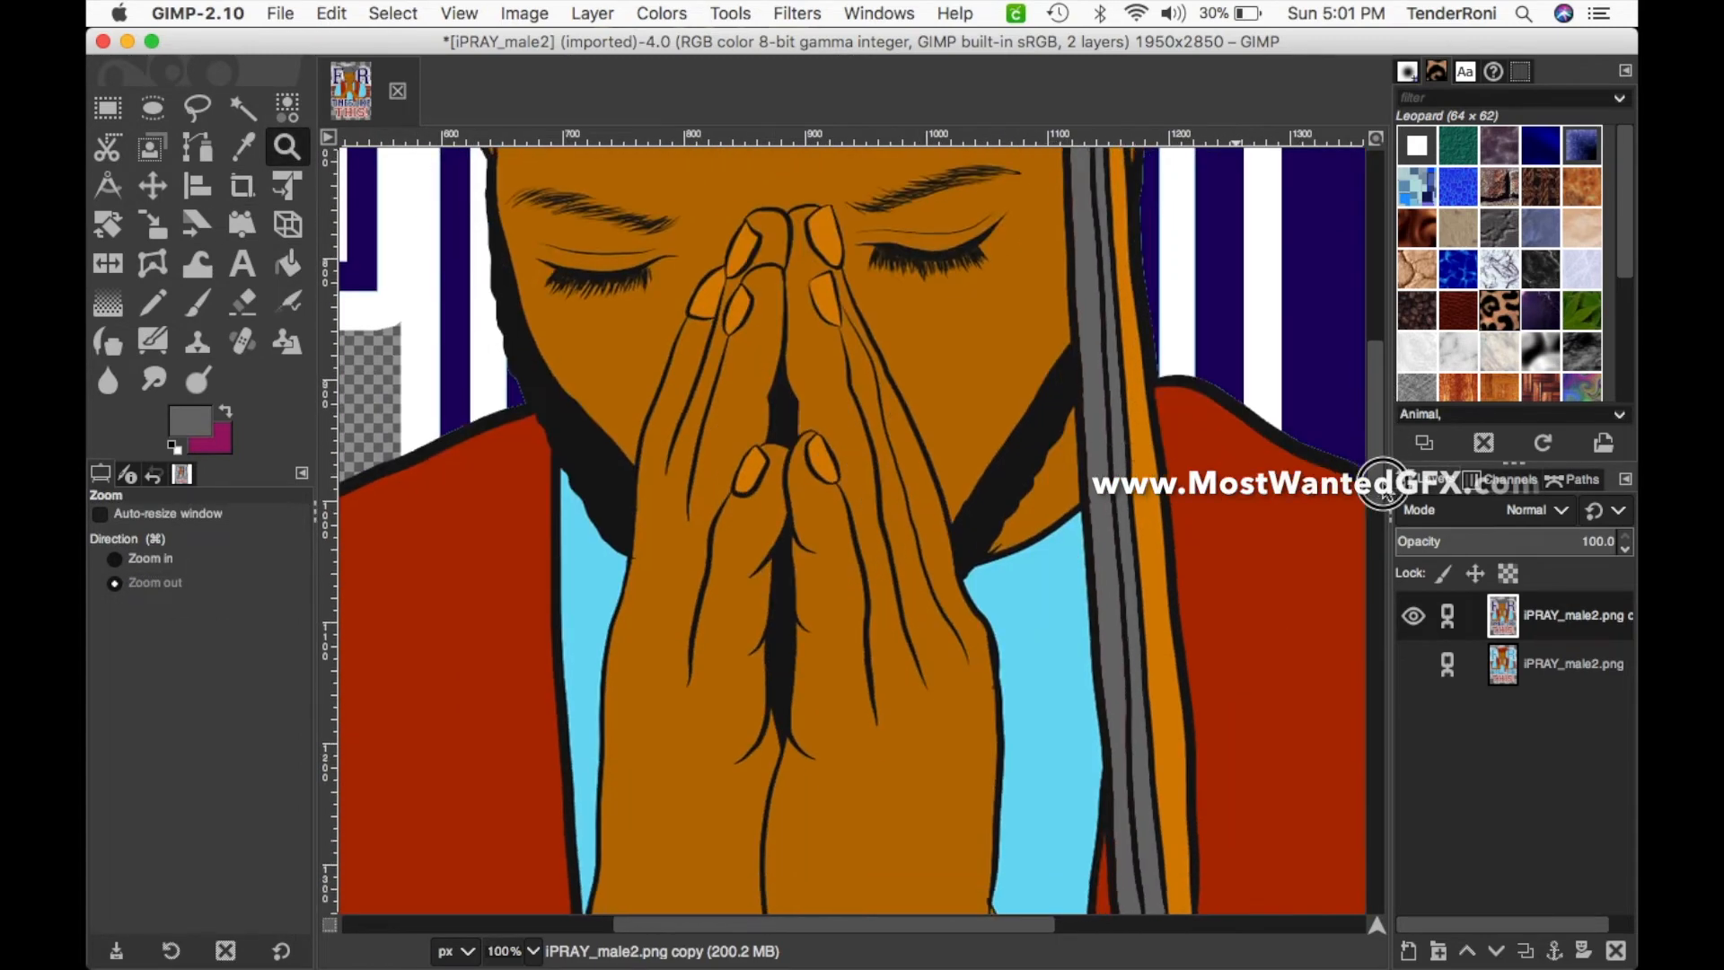
key("shift+b")
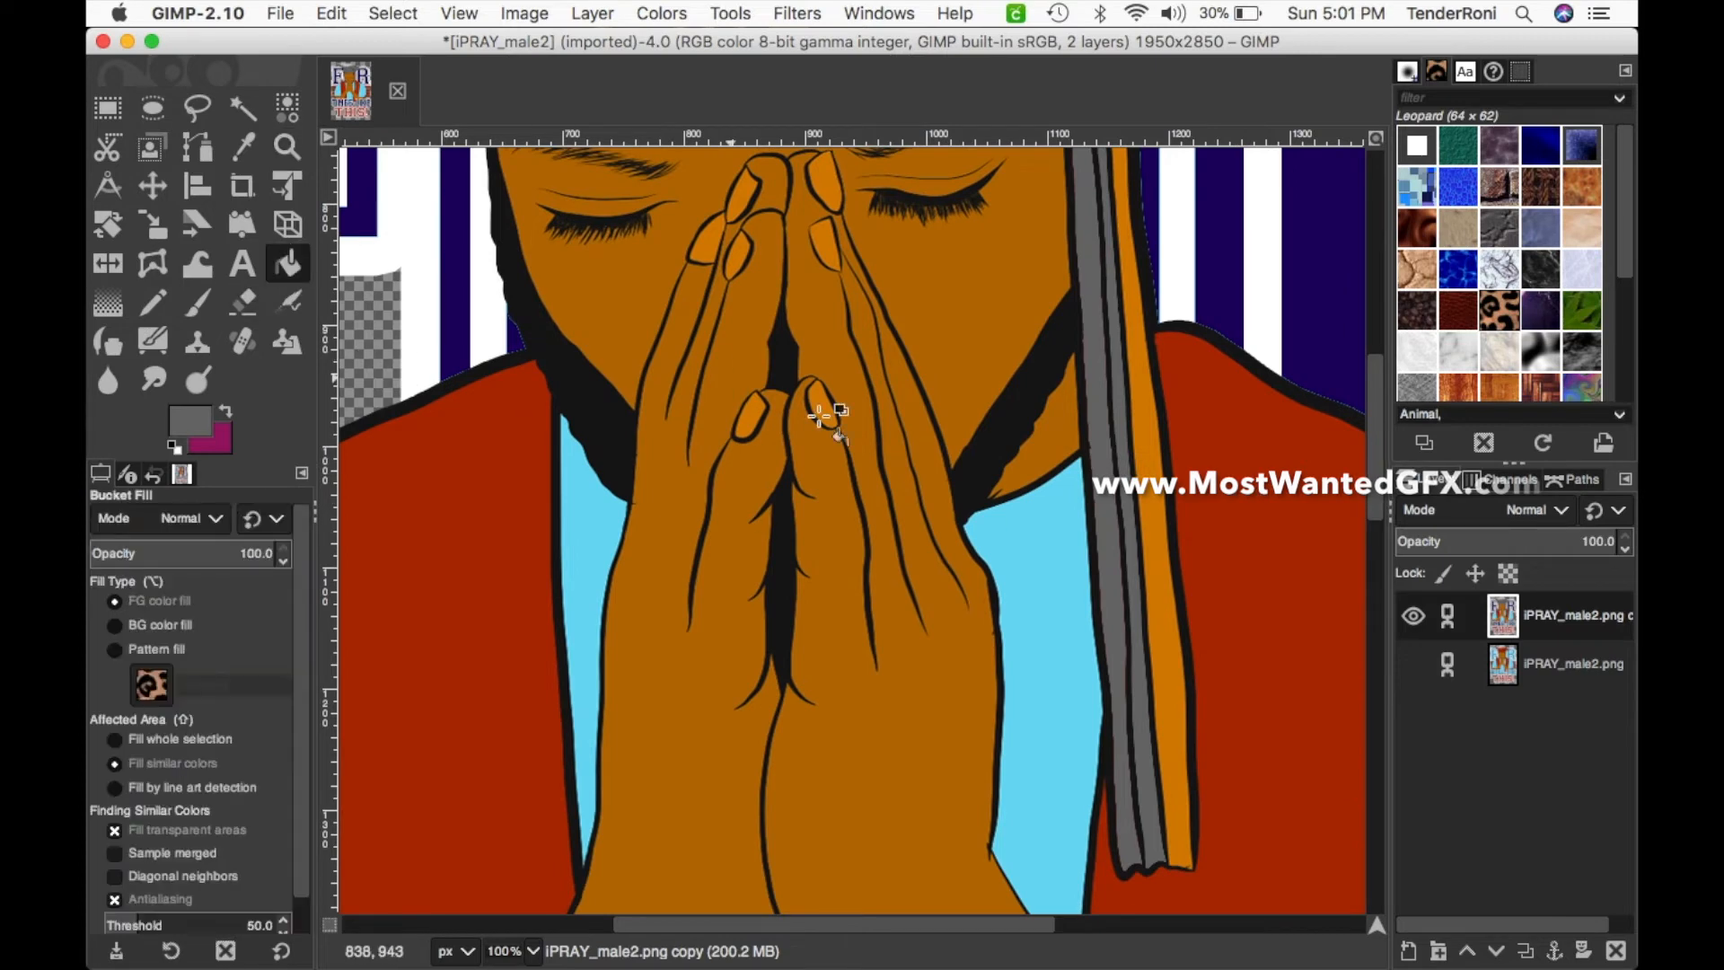
left_click(1149, 543)
left_click_drag(1003, 923, 808, 925)
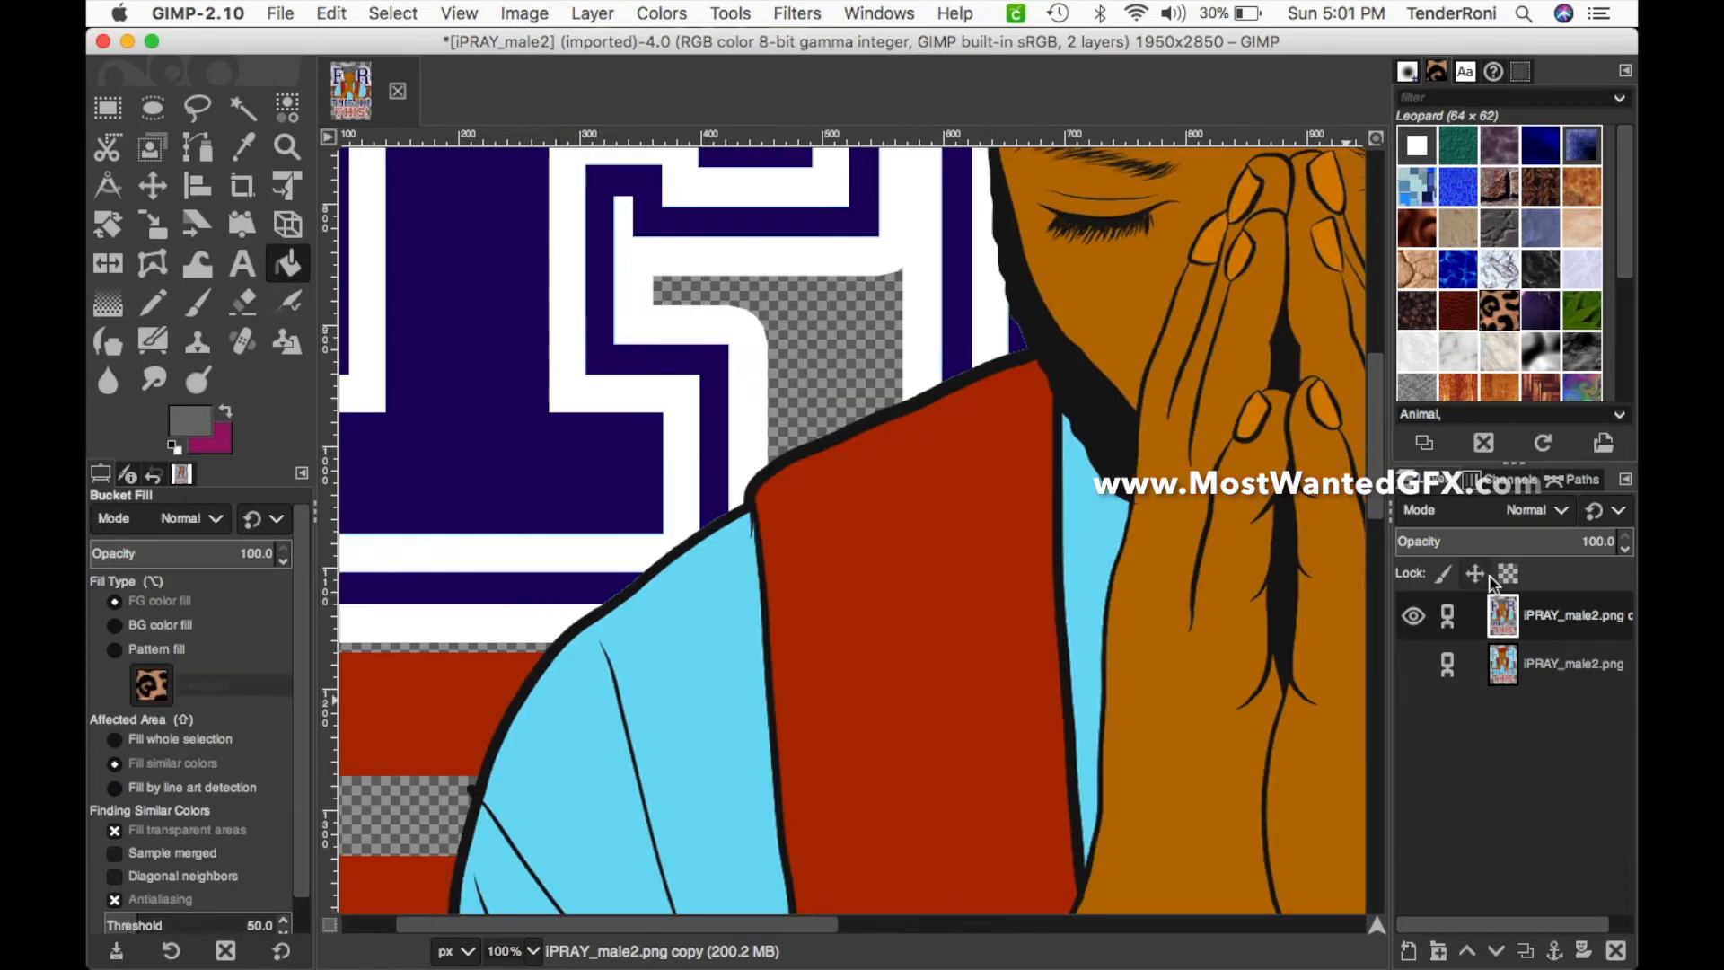
left_click_drag(1375, 449, 1376, 539)
left_click(893, 462)
left_click(1114, 880)
left_click_drag(815, 926, 1035, 926)
left_click_drag(1375, 530, 1376, 632)
left_click(535, 667)
left_click(980, 530)
- Fill the red horizontal stripes on both sides of the figure with grey
scroll(1096, 401, "down", 3)
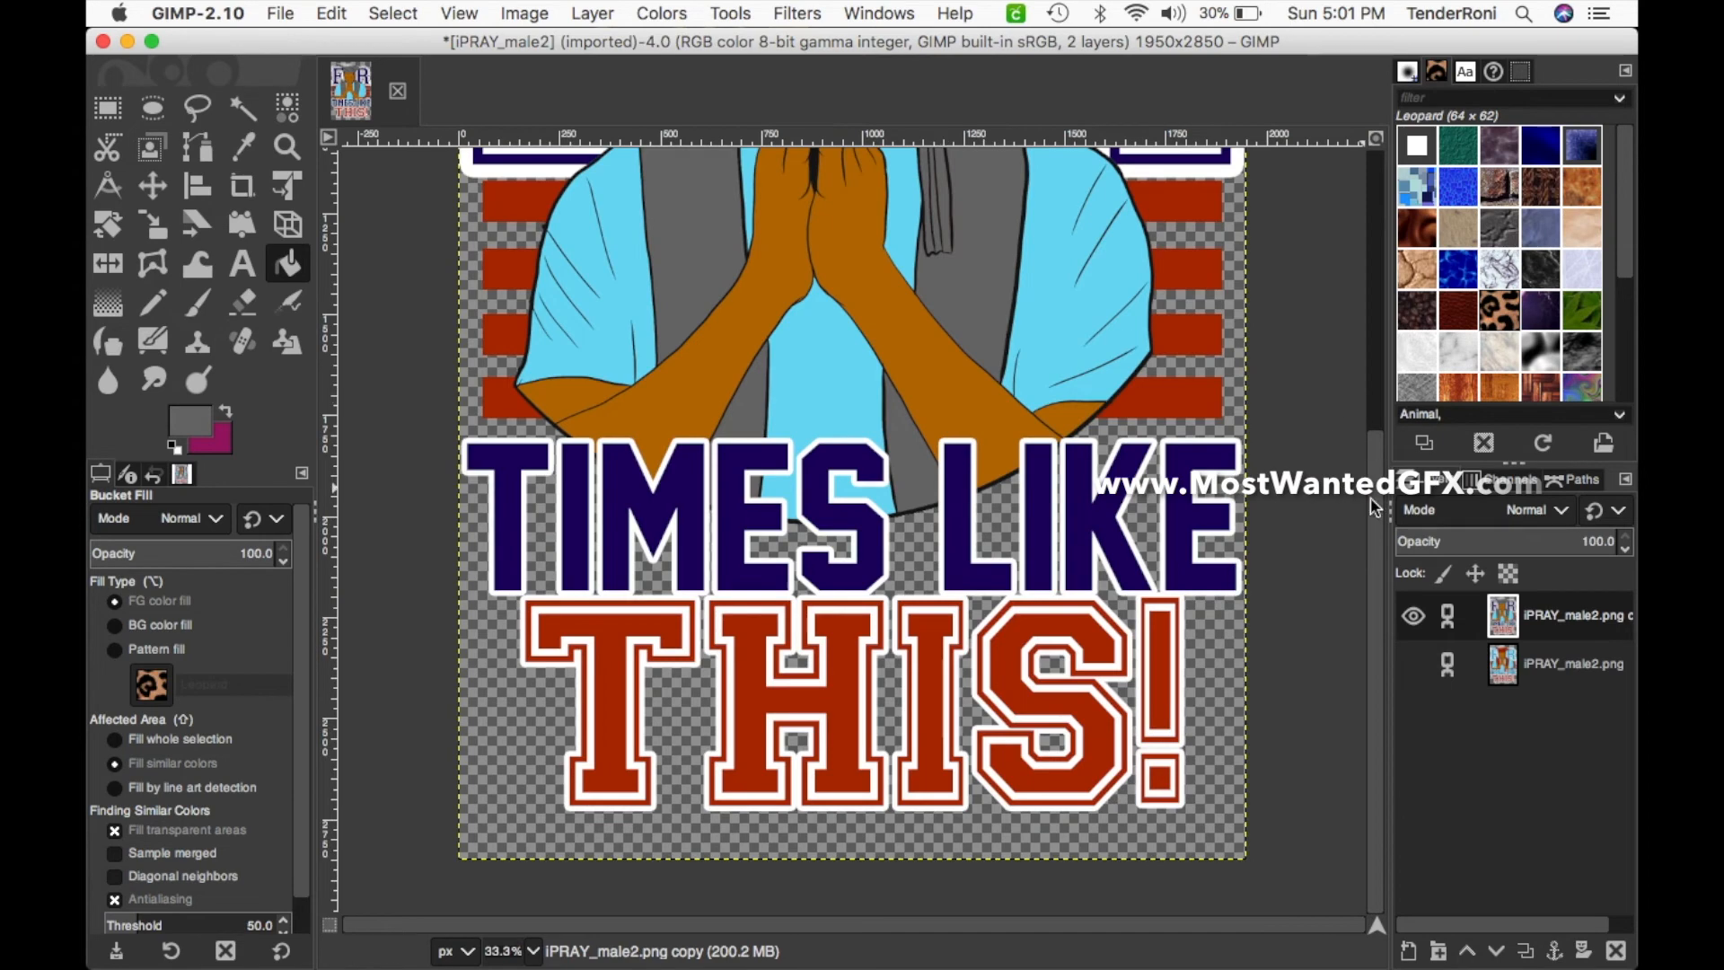
scroll(1246, 497, "up", 3)
scroll(1245, 492, "down", 2)
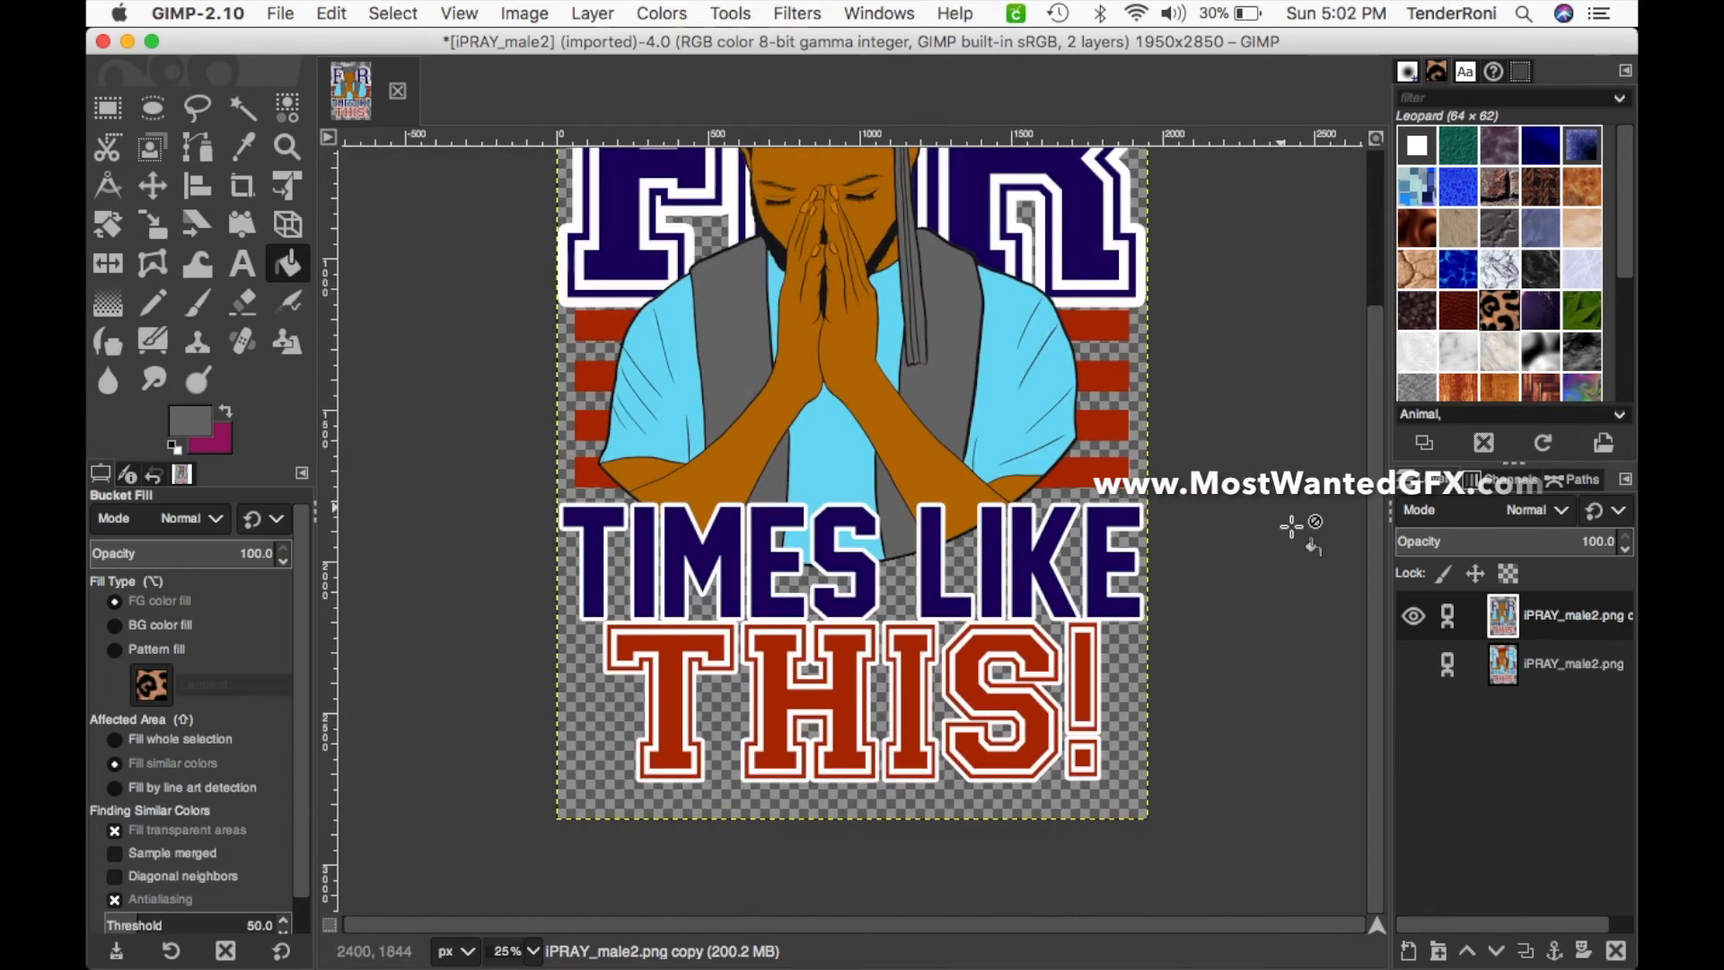
left_click_drag(1377, 615, 1377, 549)
left_click(600, 430)
left_click(597, 477)
left_click(593, 528)
left_click(599, 576)
left_click(1101, 430)
left_click(1101, 478)
left_click(1113, 575)
- Fill the letters T and H and the centre of the I in "THIS!" with grey
key("z")
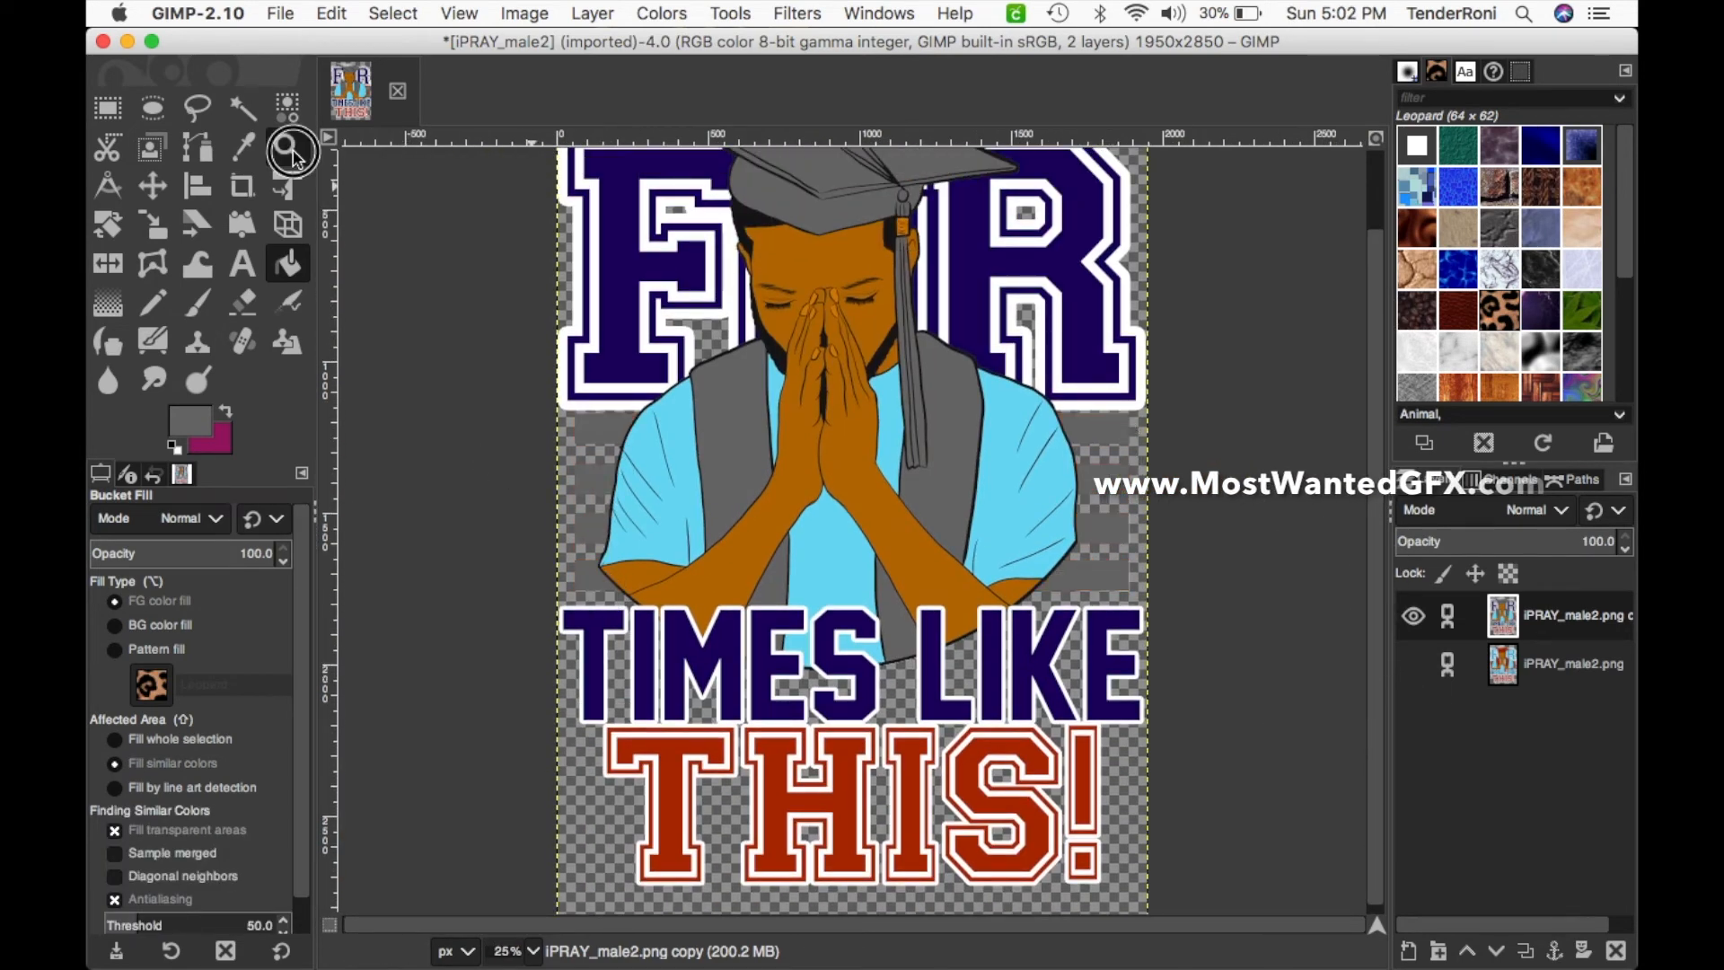
left_click(719, 790)
key("shift+b")
left_click(633, 700)
left_click(834, 760)
left_click(883, 736)
left_click(1113, 593)
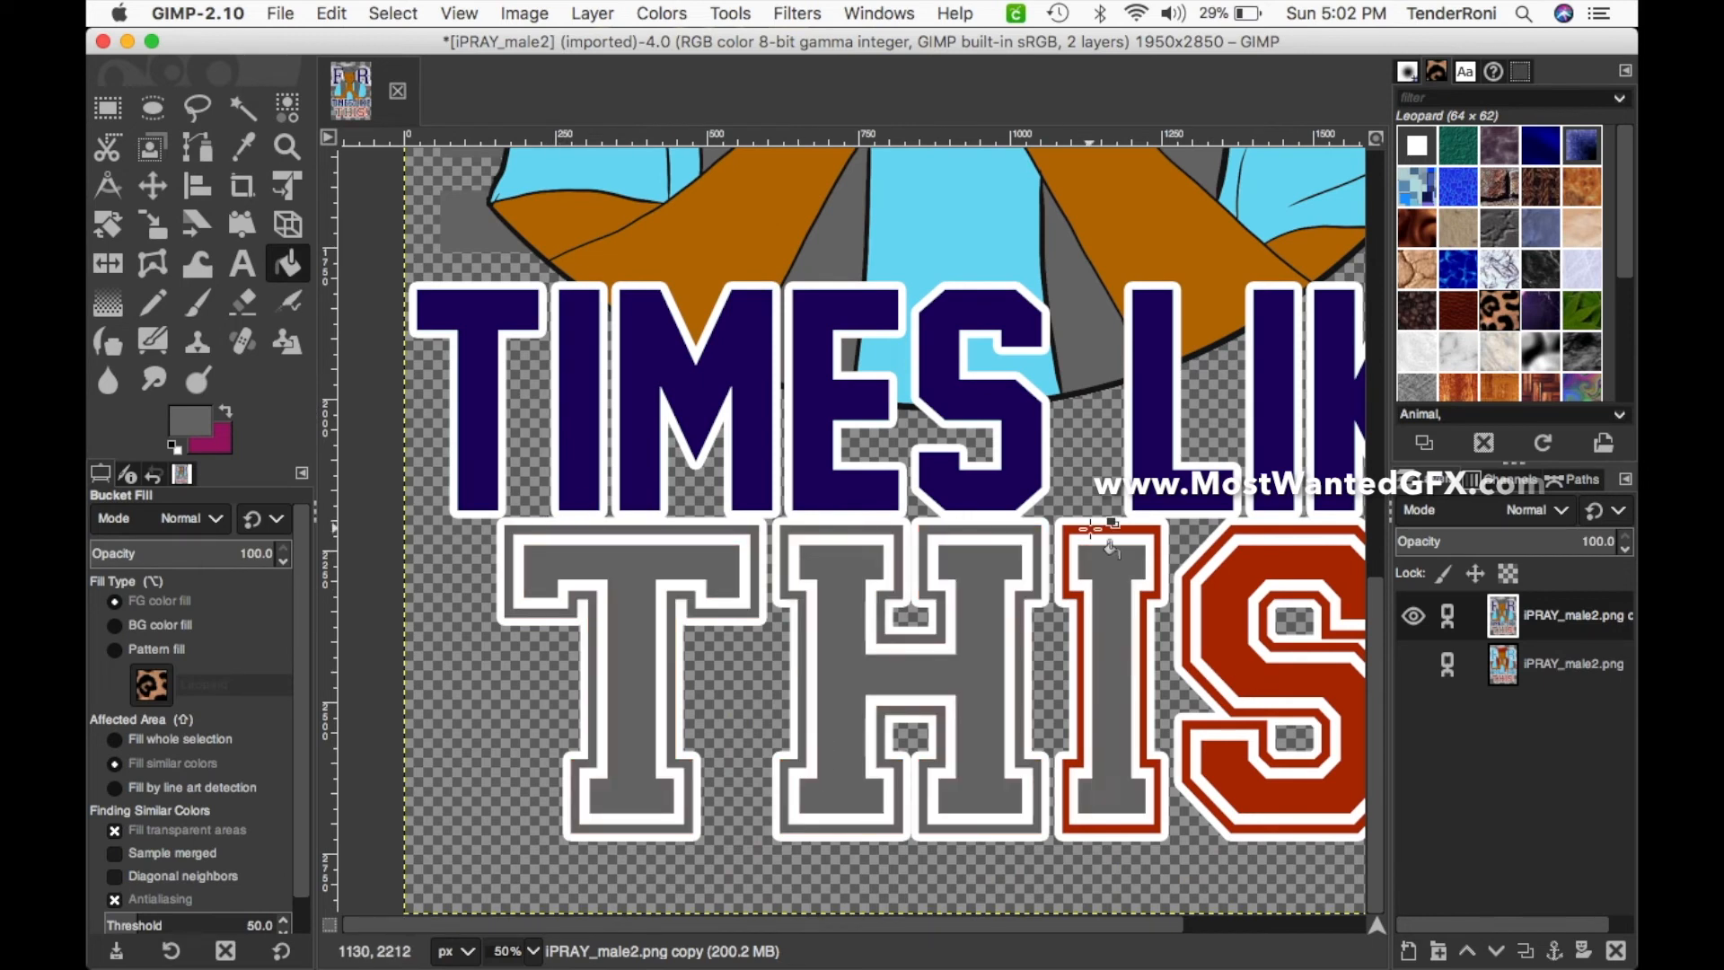
- Fill the outline of the I, the letter S and the exclamation mark of "THIS!" with grey
left_click(1111, 530)
left_click(1225, 611)
left_click(1185, 620)
left_click_drag(1077, 925, 1257, 925)
left_click(1238, 709)
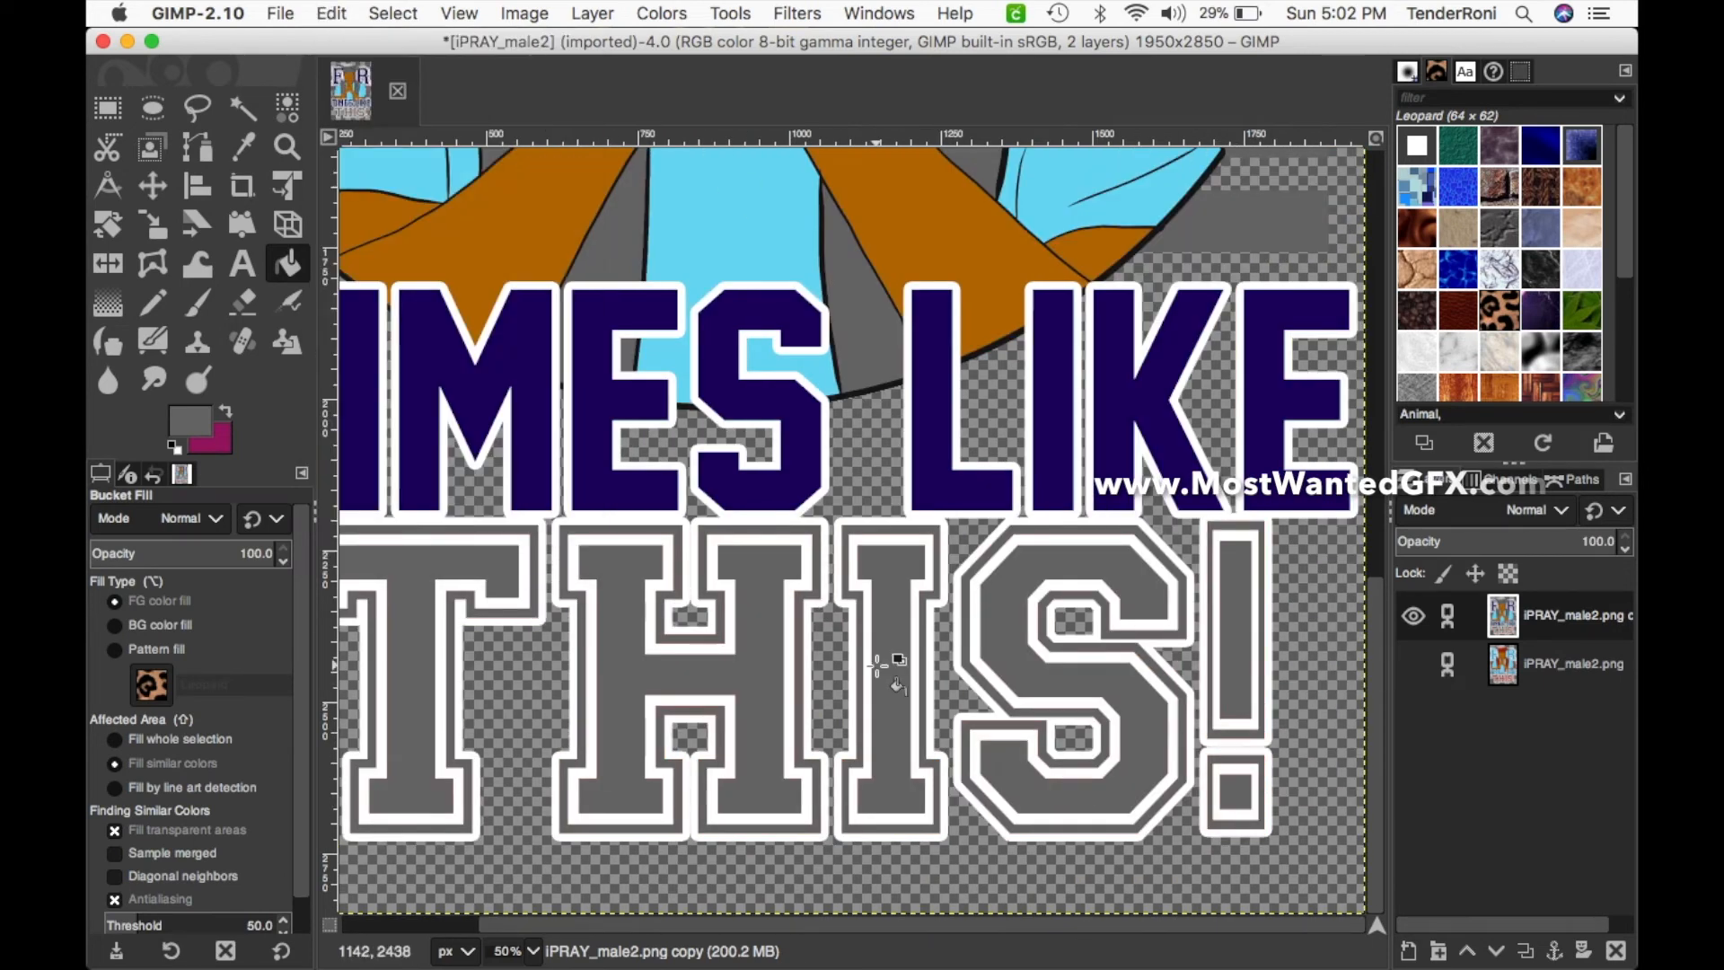
- Set the foreground colour to dark grey 363636
key("shift+ctrl+j")
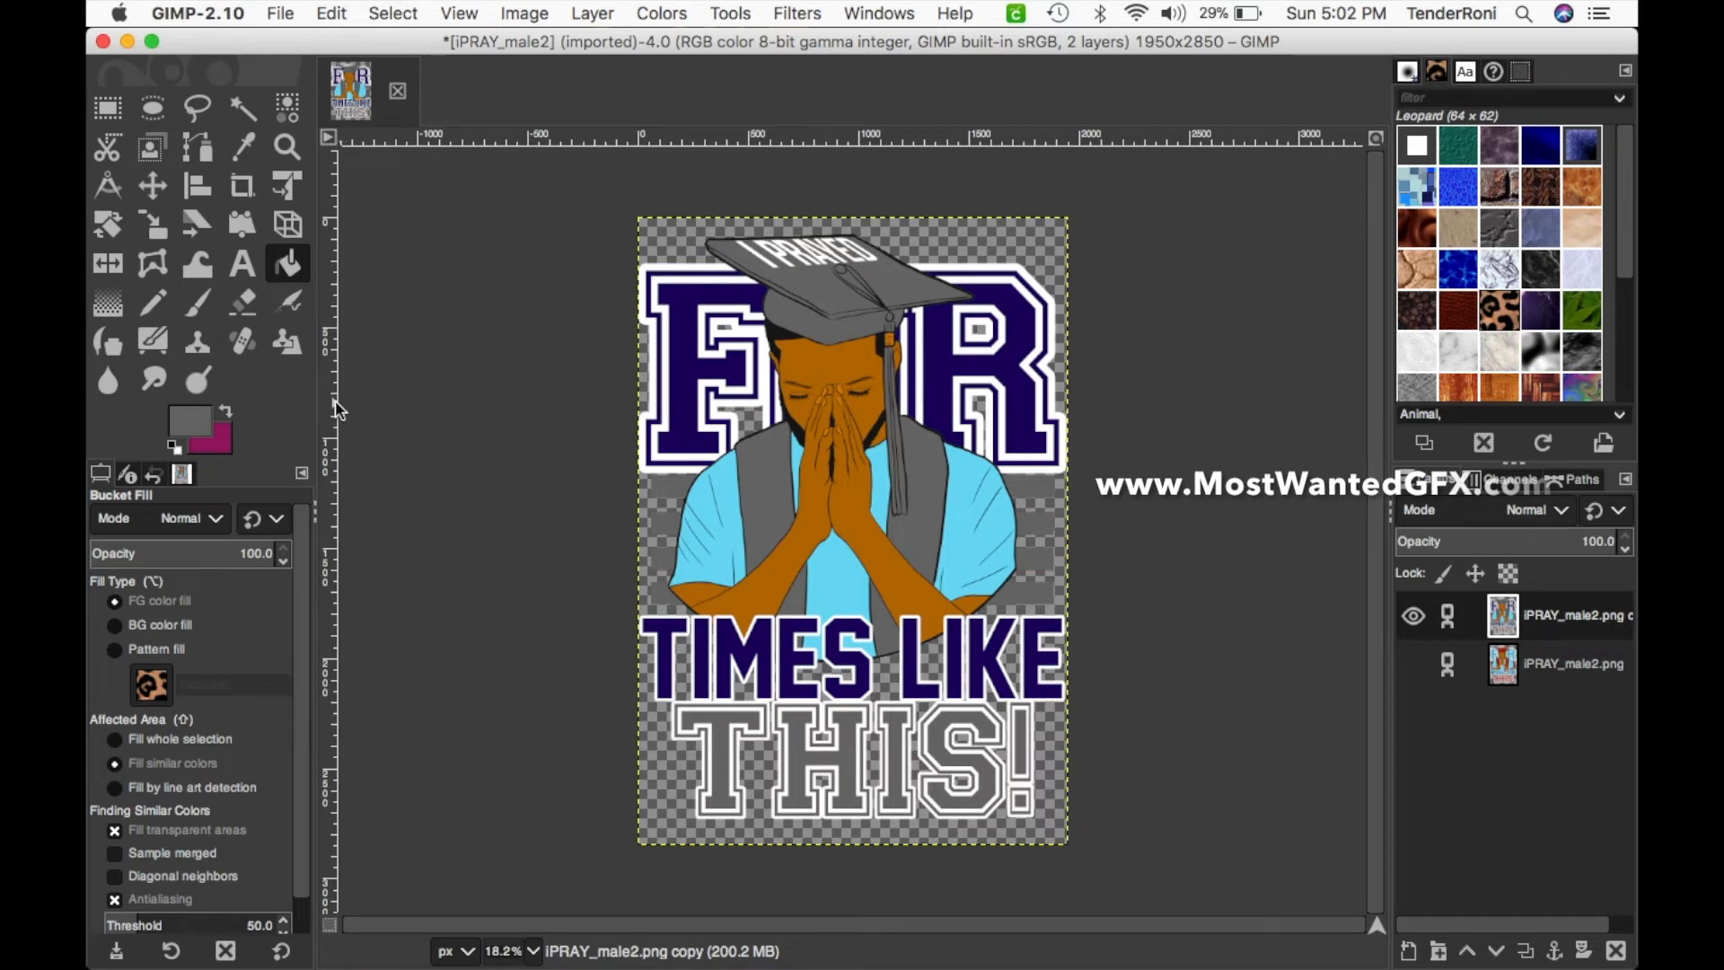
left_click(193, 422)
mouse_move(493, 192)
left_mouse_down()
mouse_move(474, 169)
mouse_move(427, 176)
left_mouse_up()
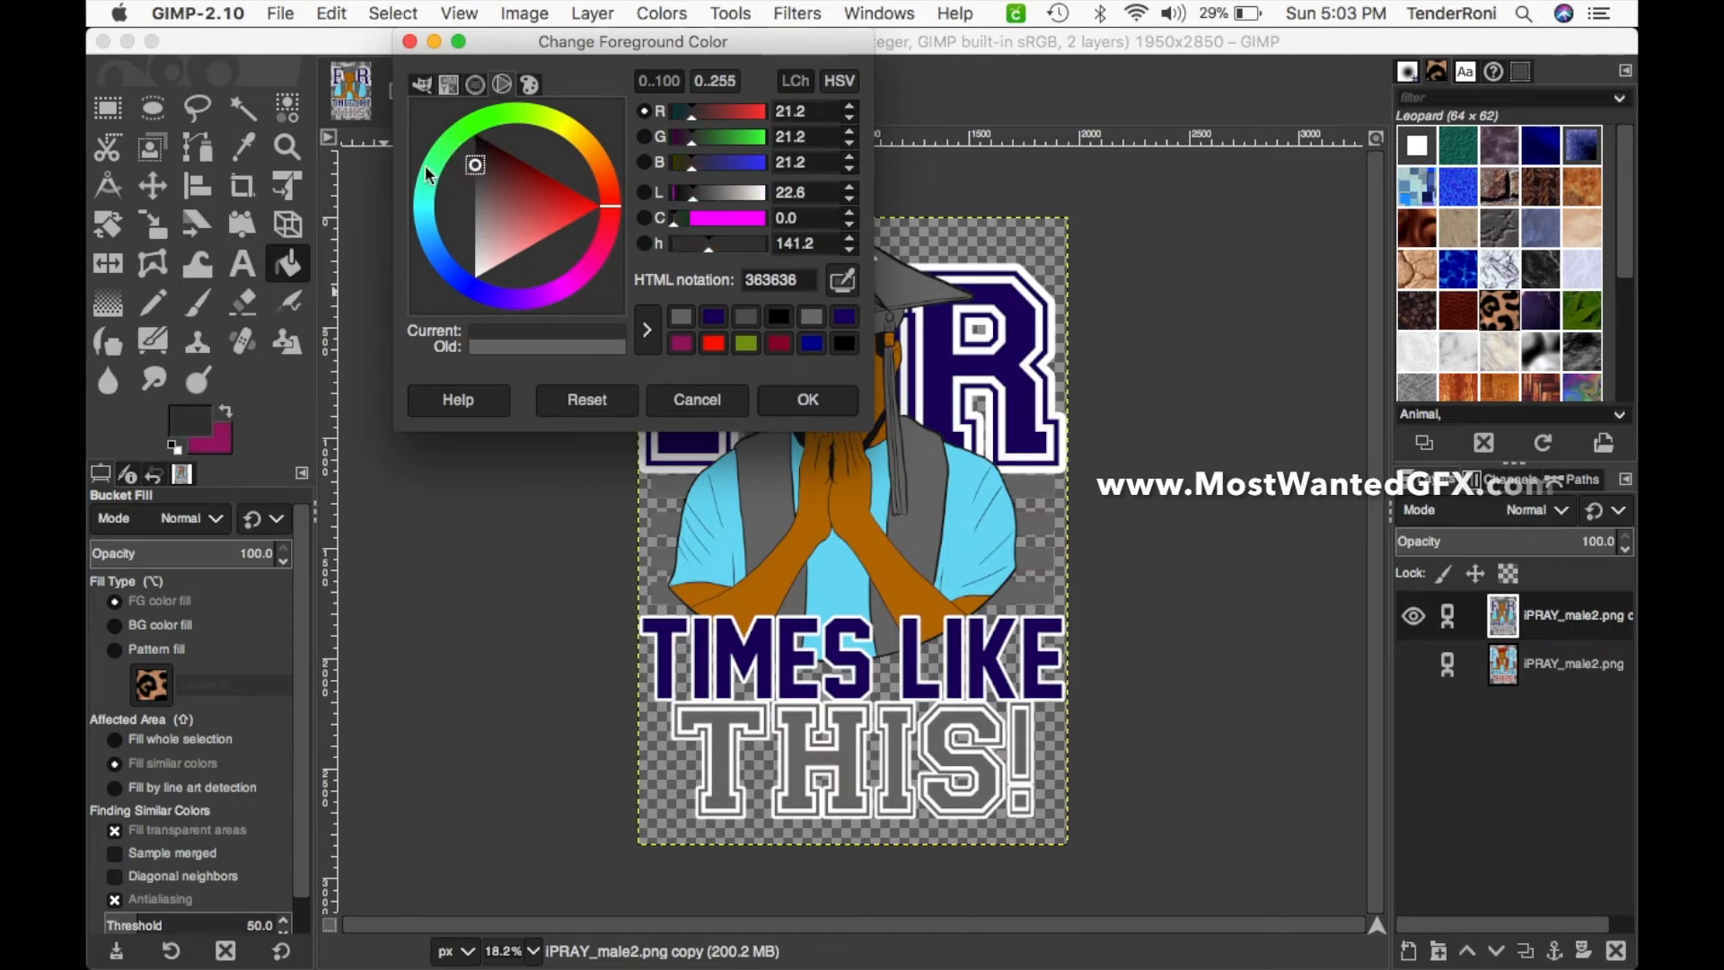
left_click(808, 398)
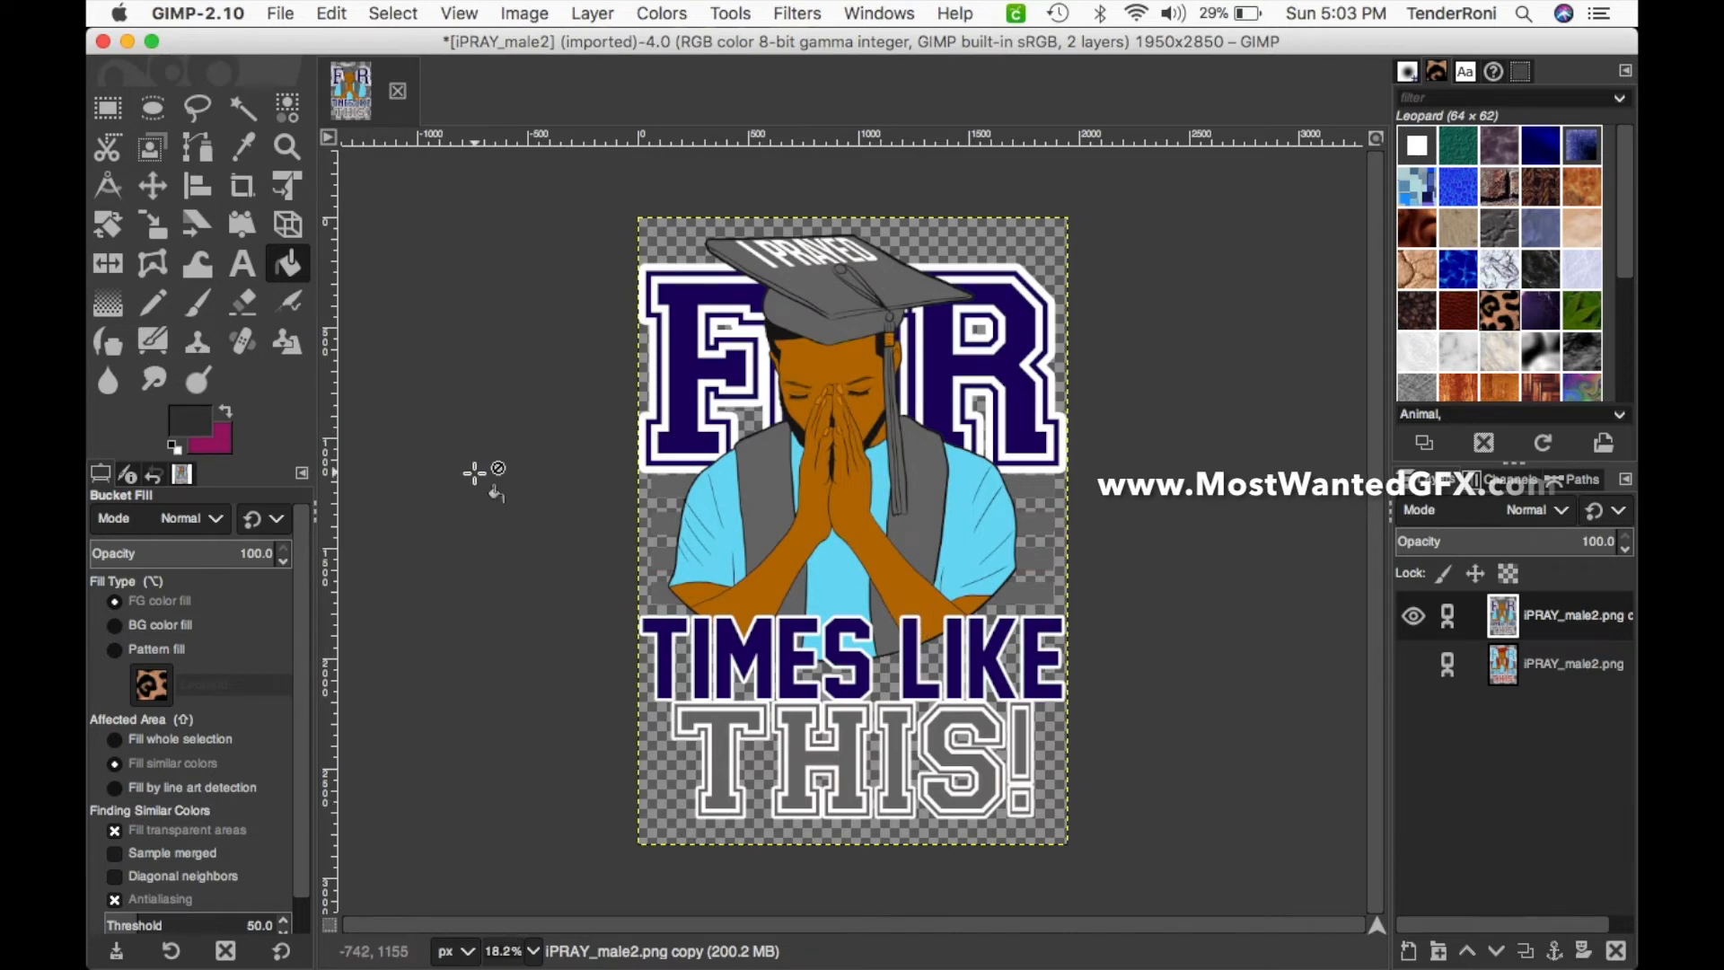
- Fill the light blue shirt front, both sleeves and the shirt piece behind the S of "TIMES" with dark grey
key("plus")
key("plus")
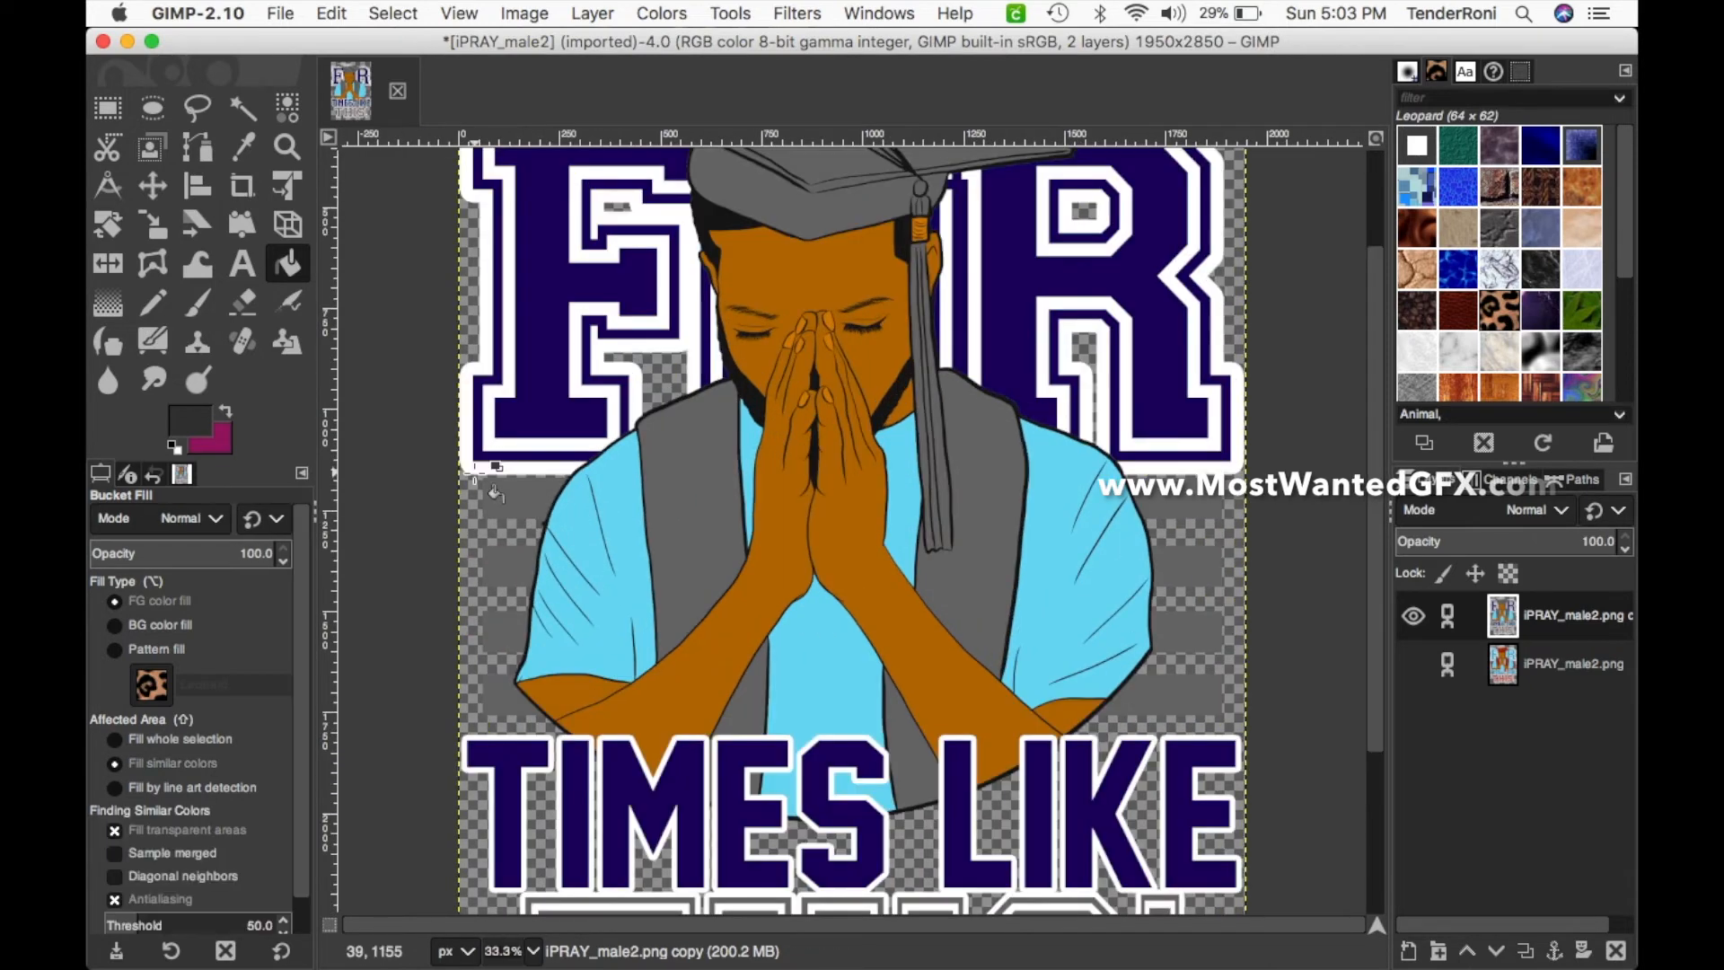
left_click(846, 692)
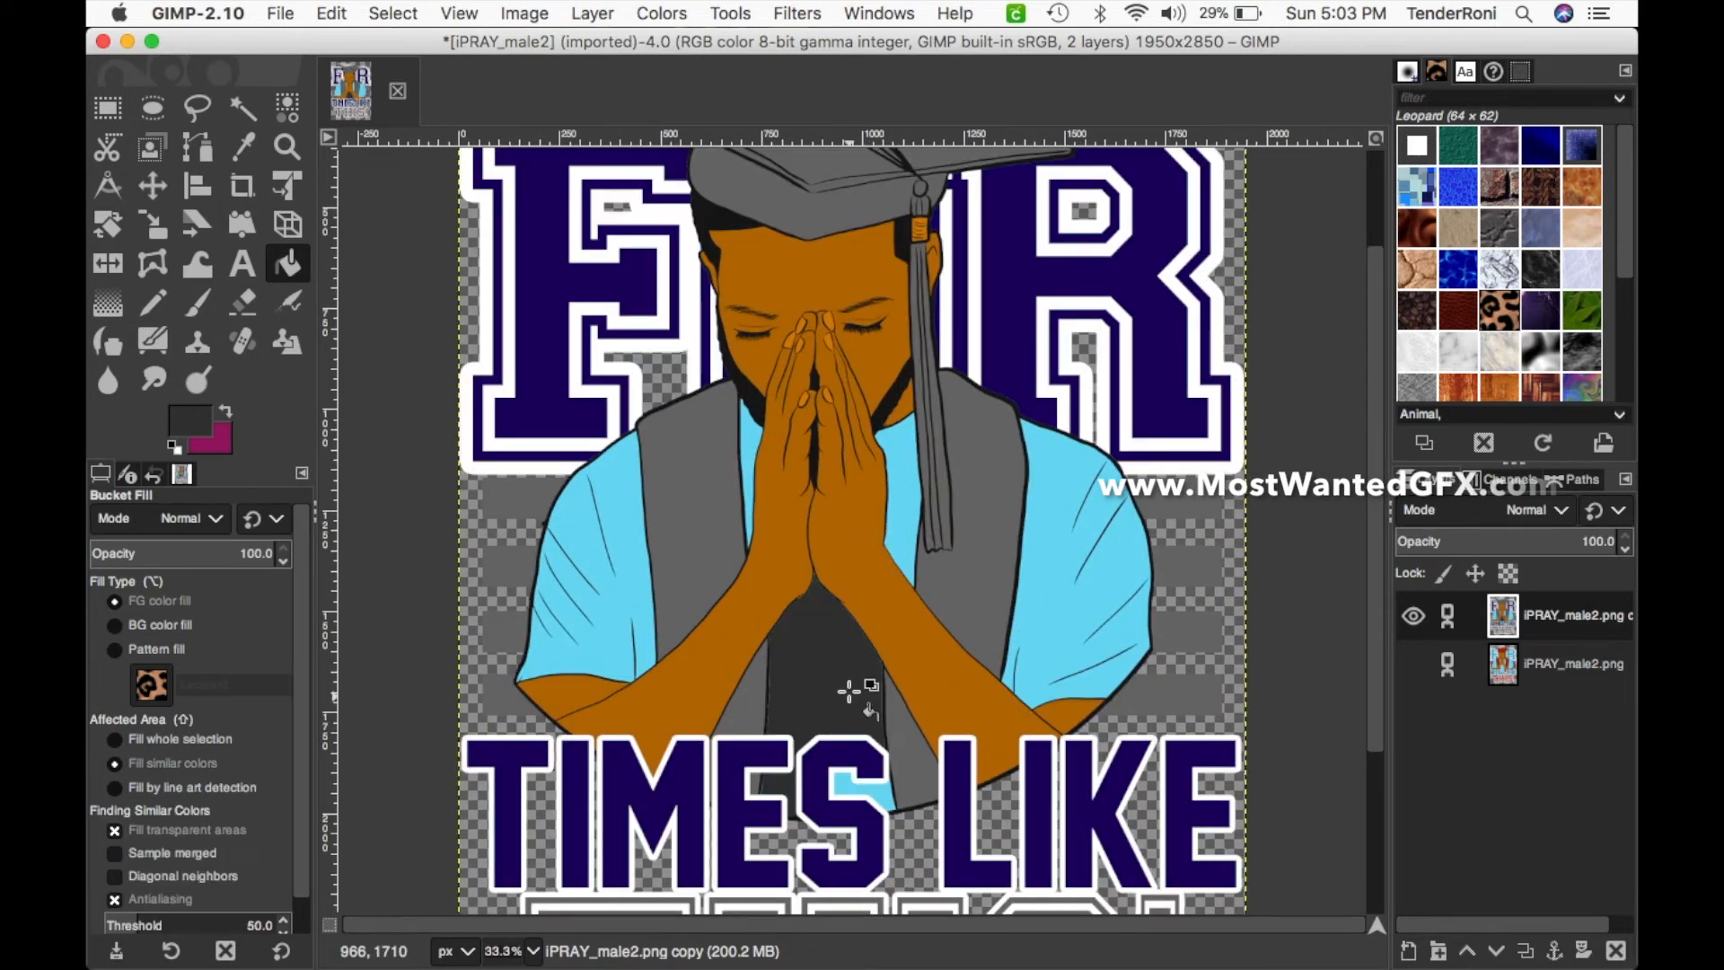
left_click(895, 526)
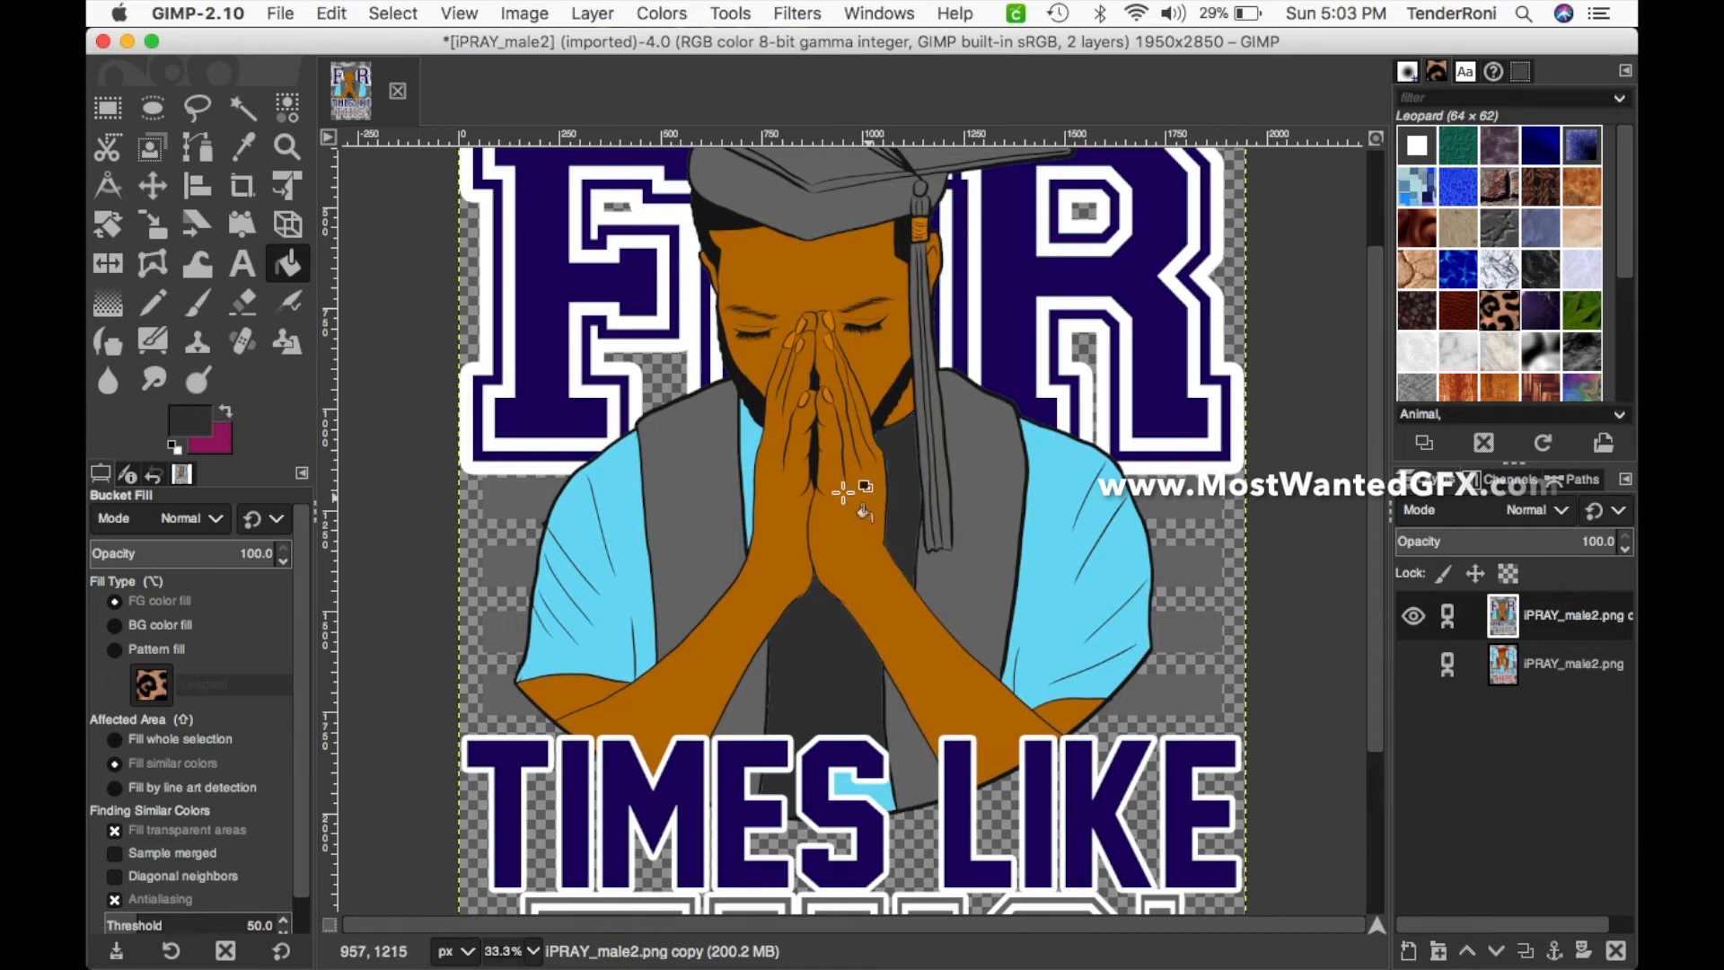
left_click(745, 434)
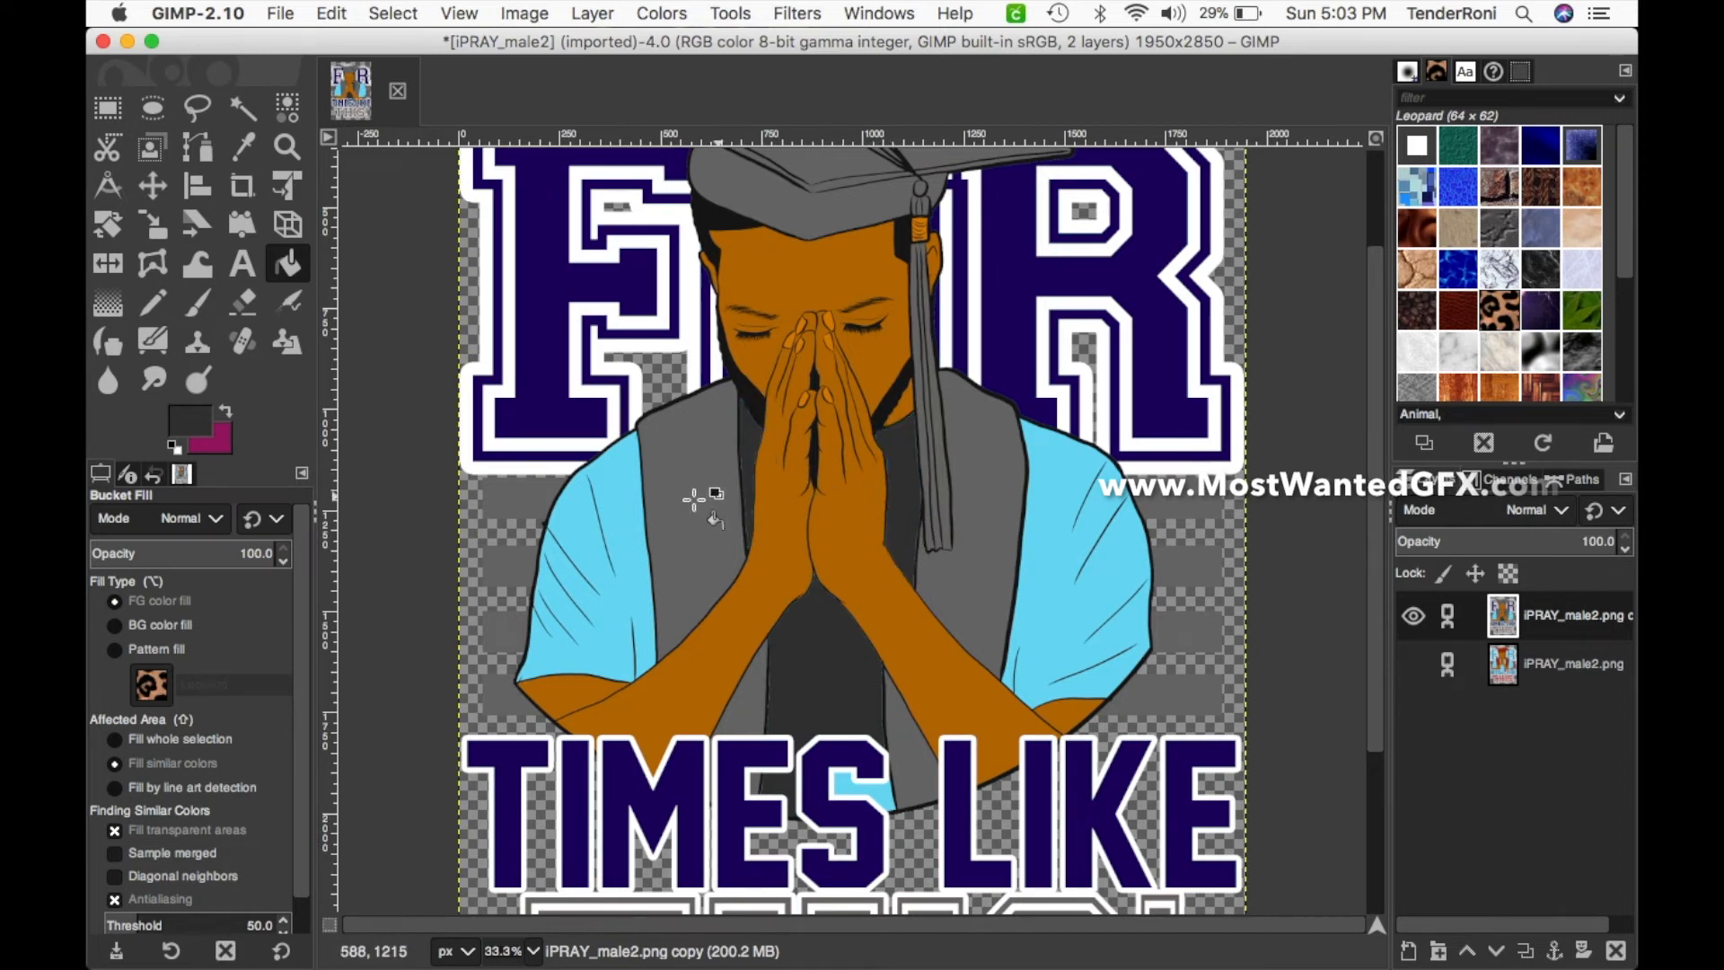
left_click(569, 516)
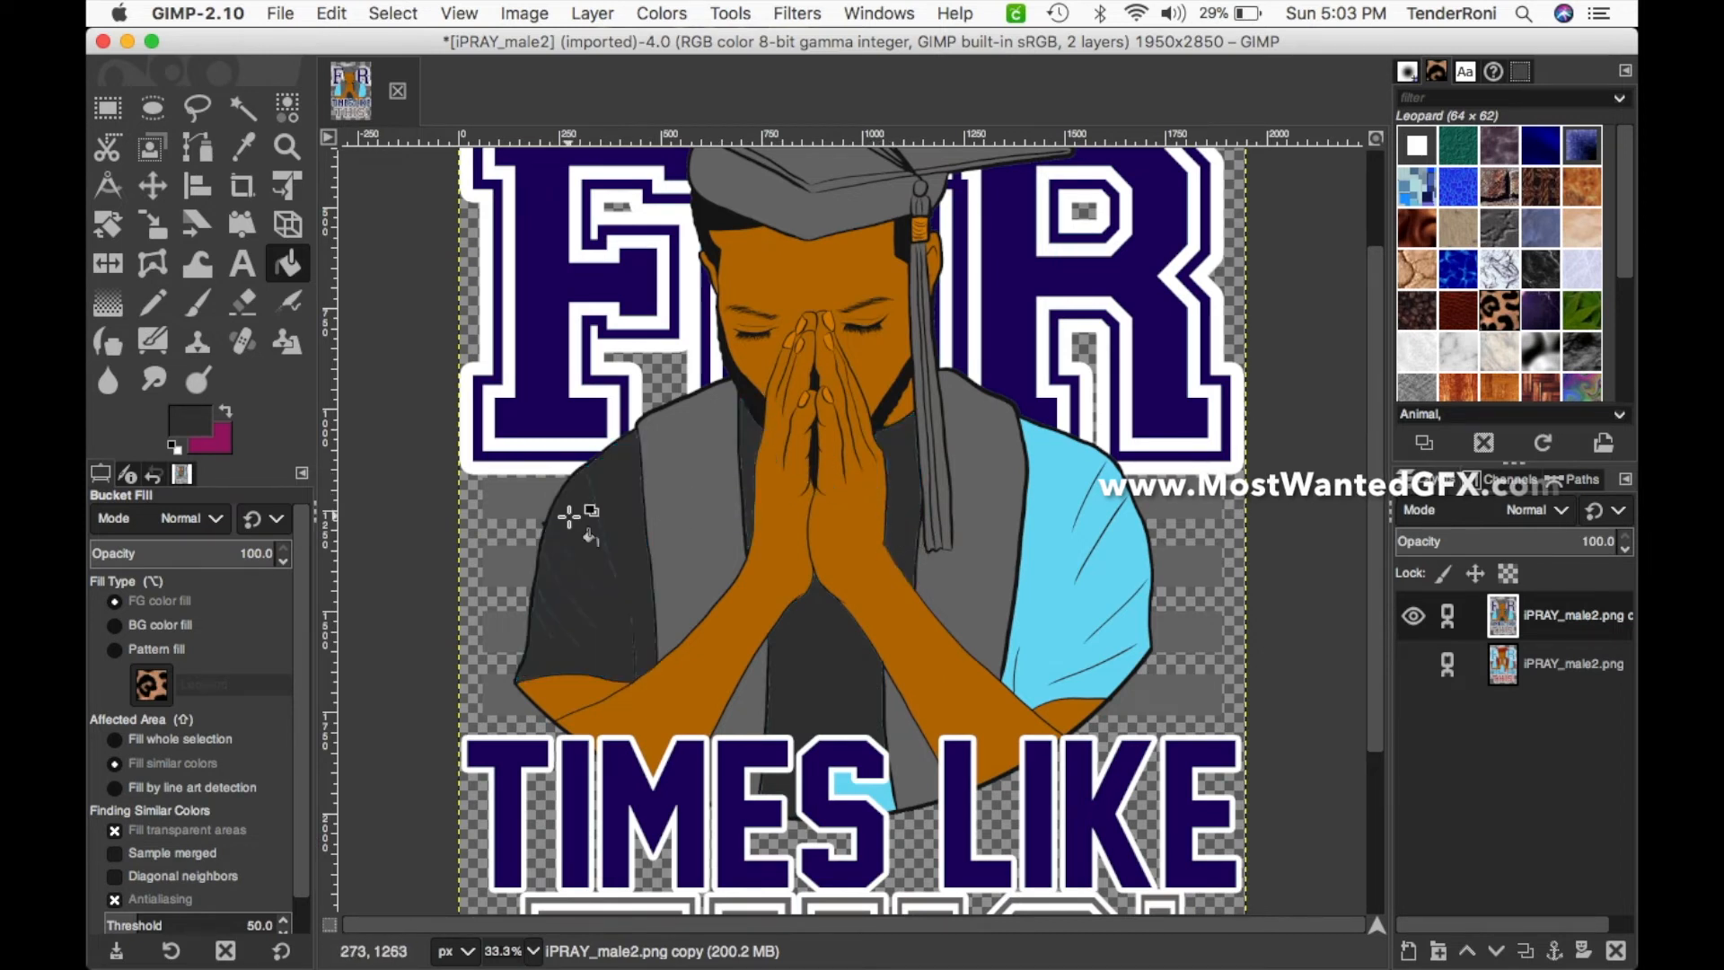
left_click(1042, 606)
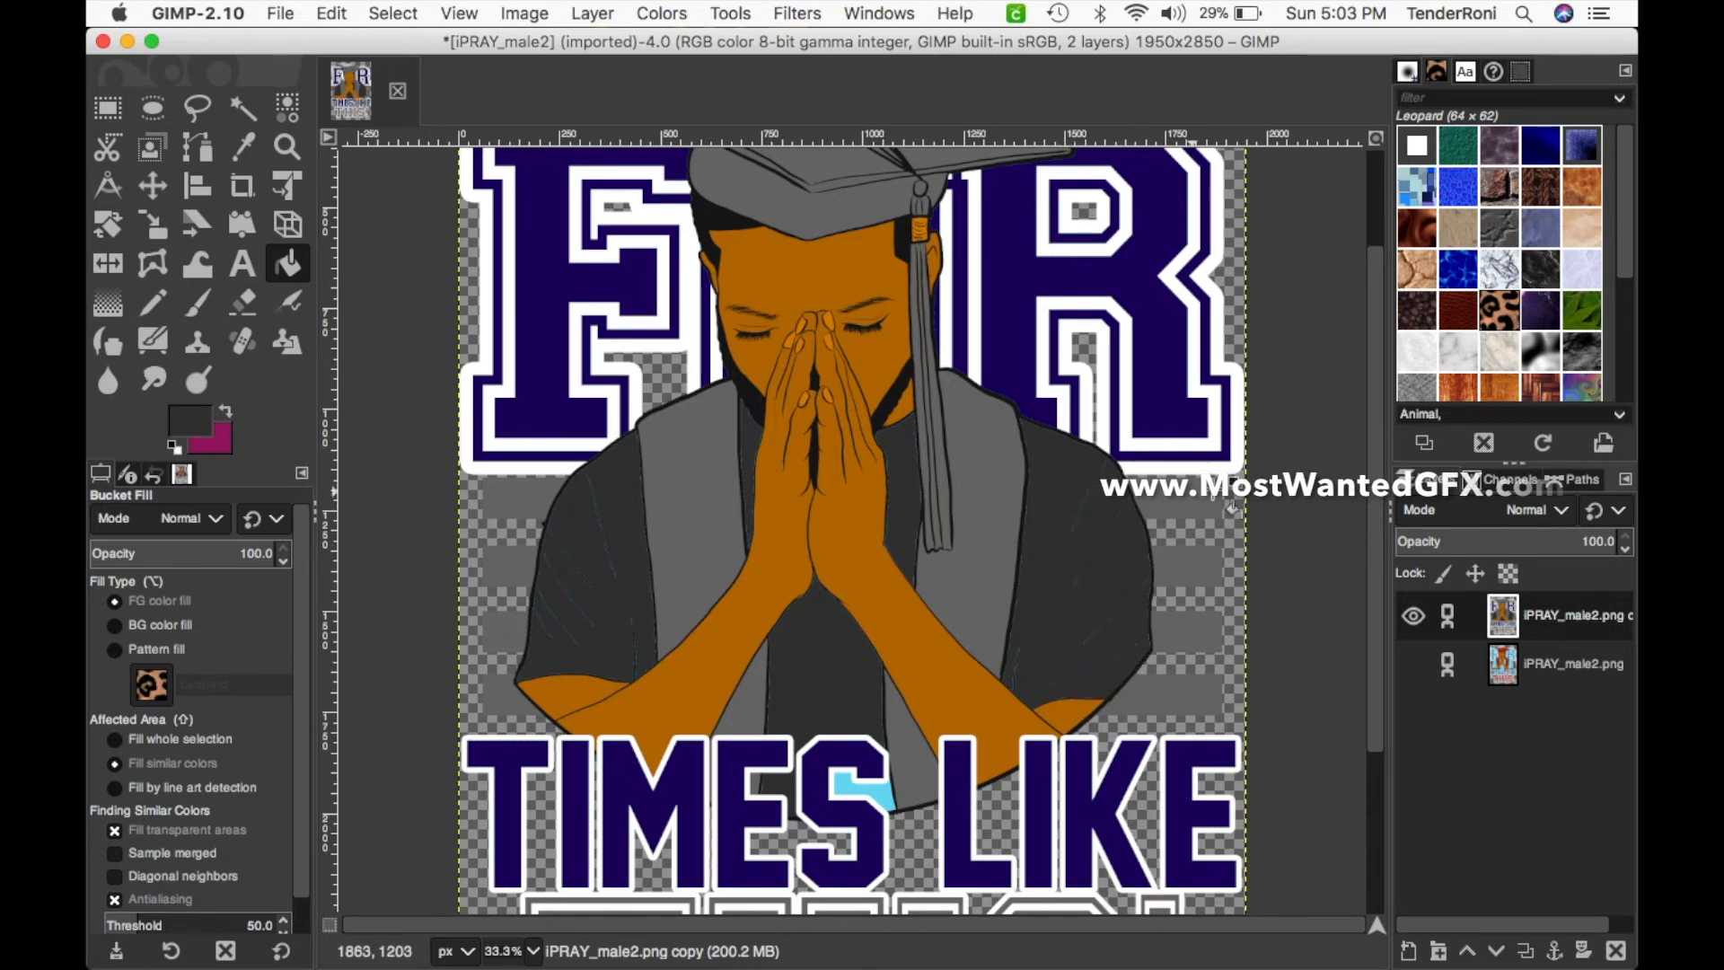
left_click(873, 790)
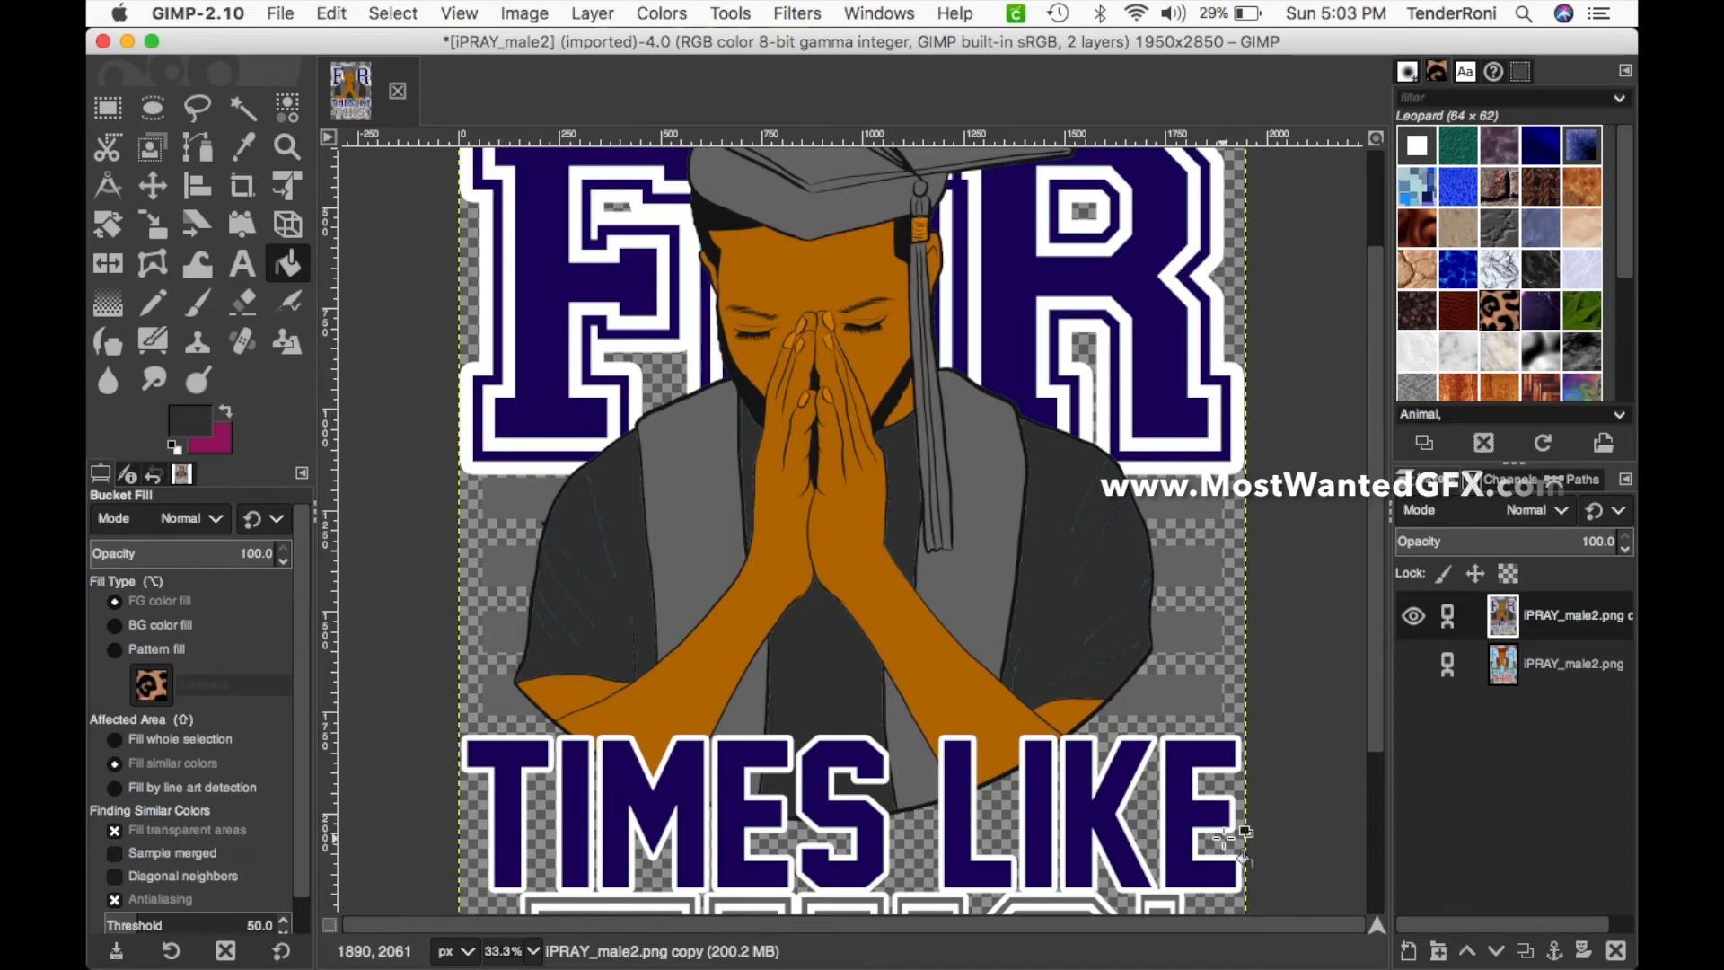
scroll(1223, 837, "down", 2)
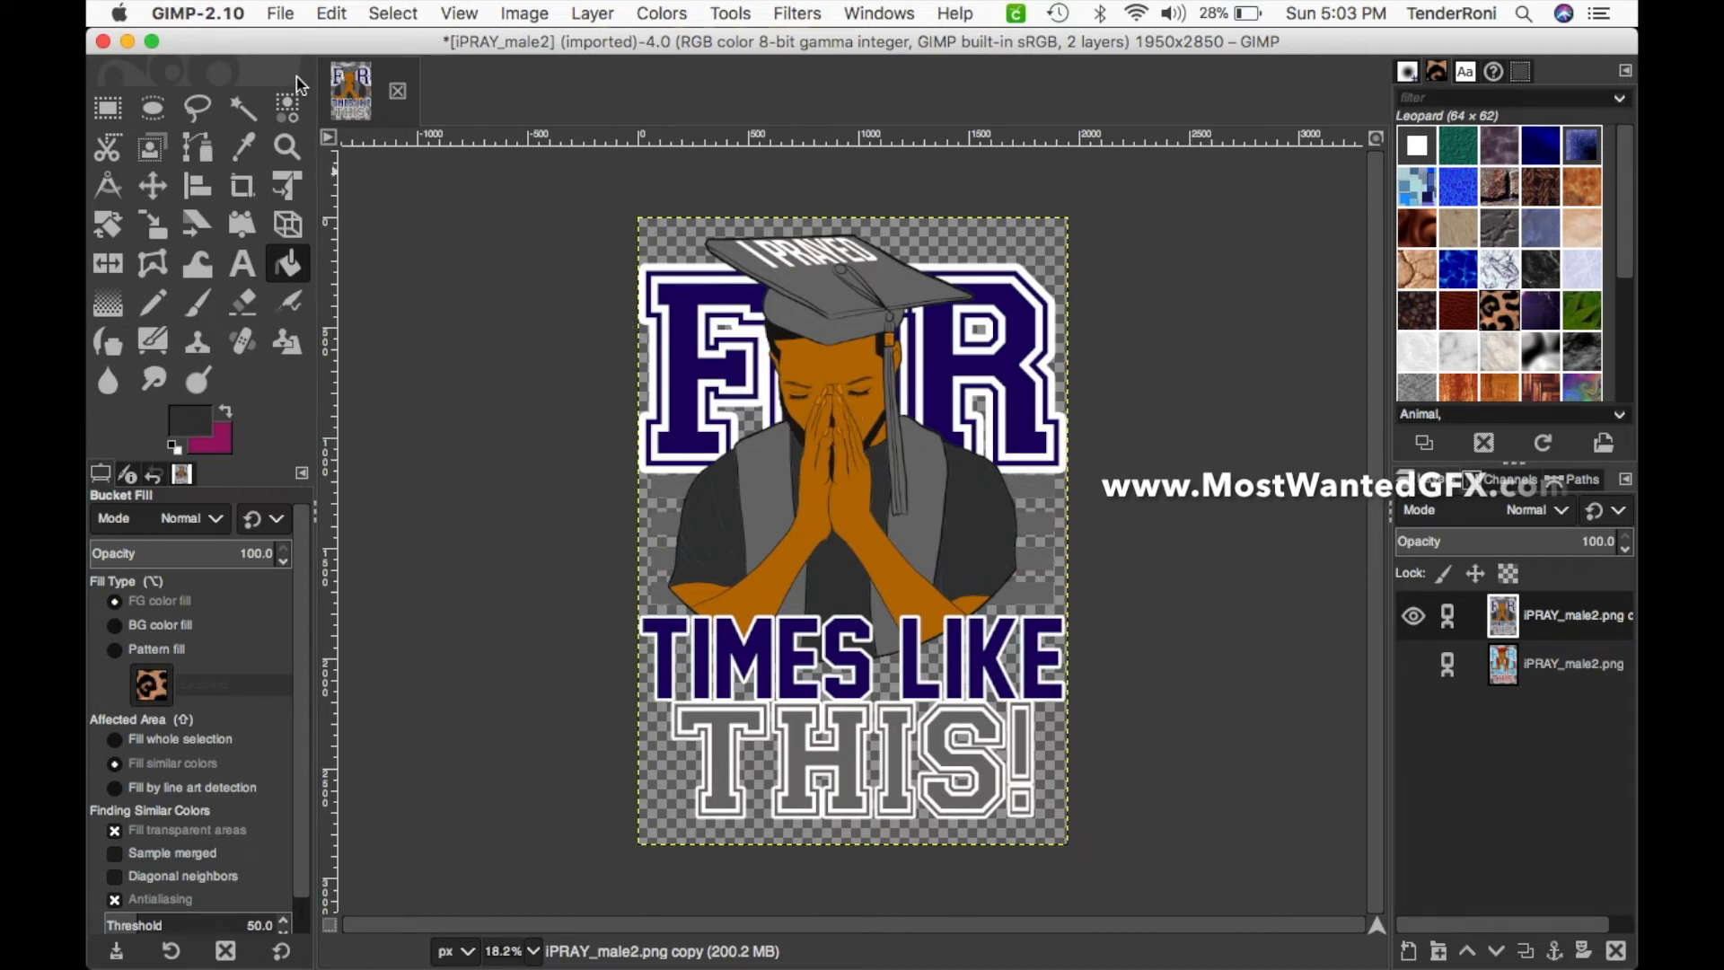
left_click(280, 13)
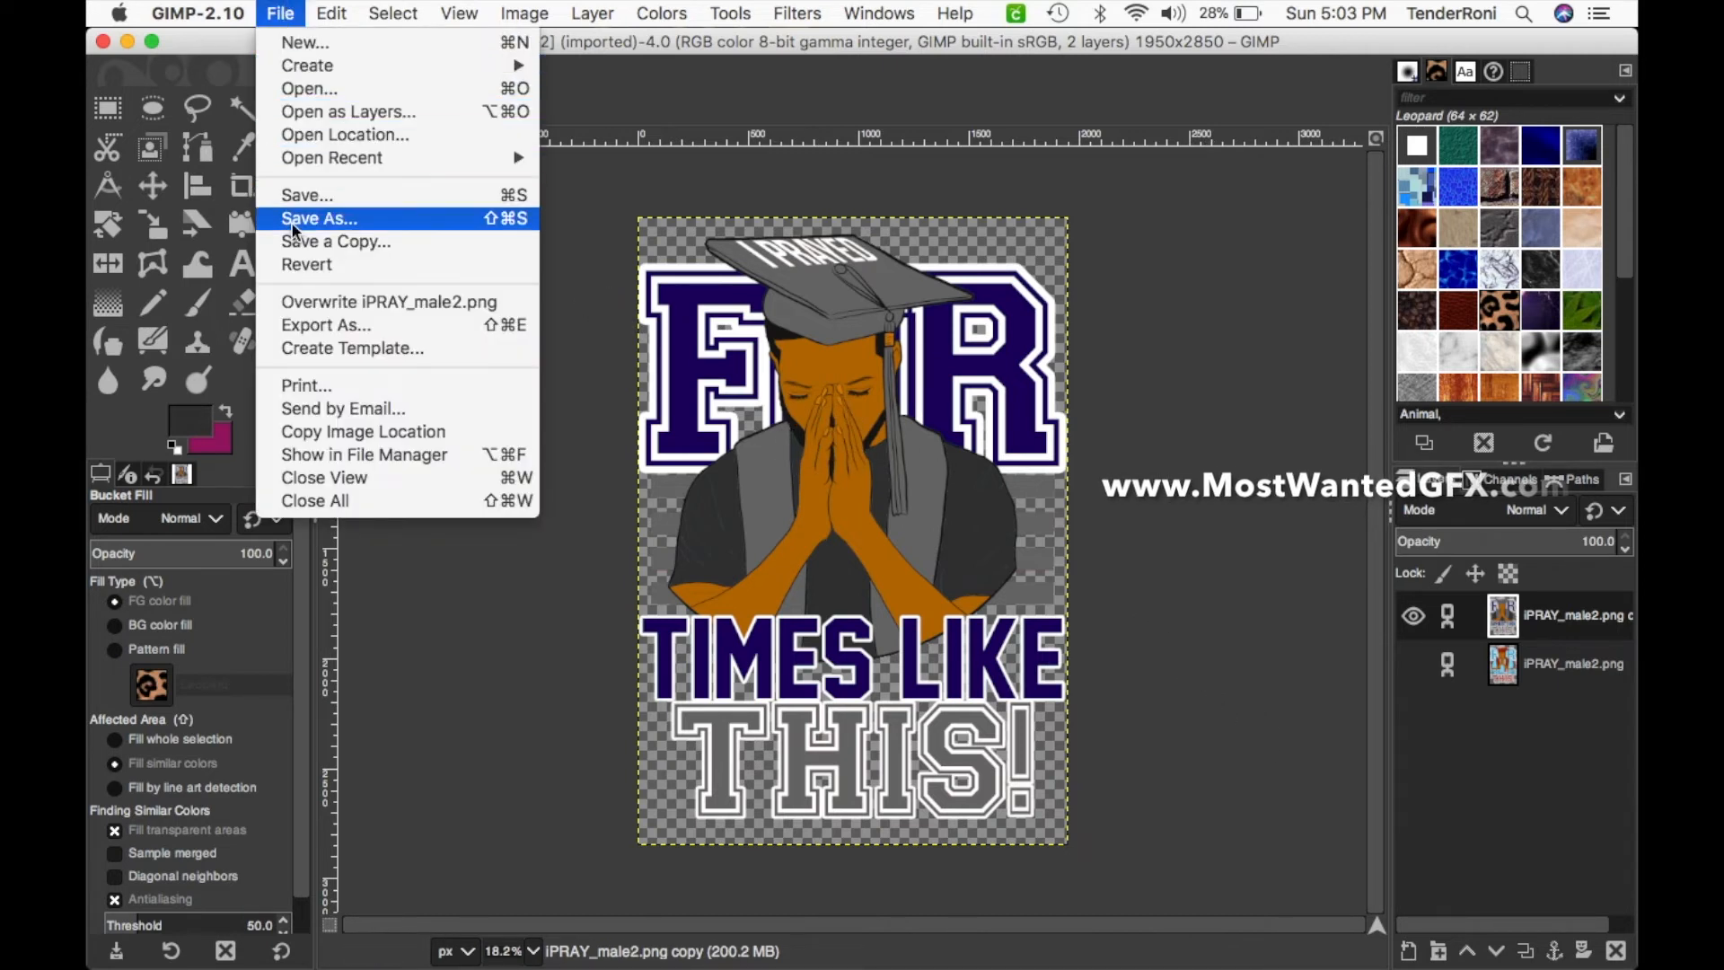
left_click(887, 50)
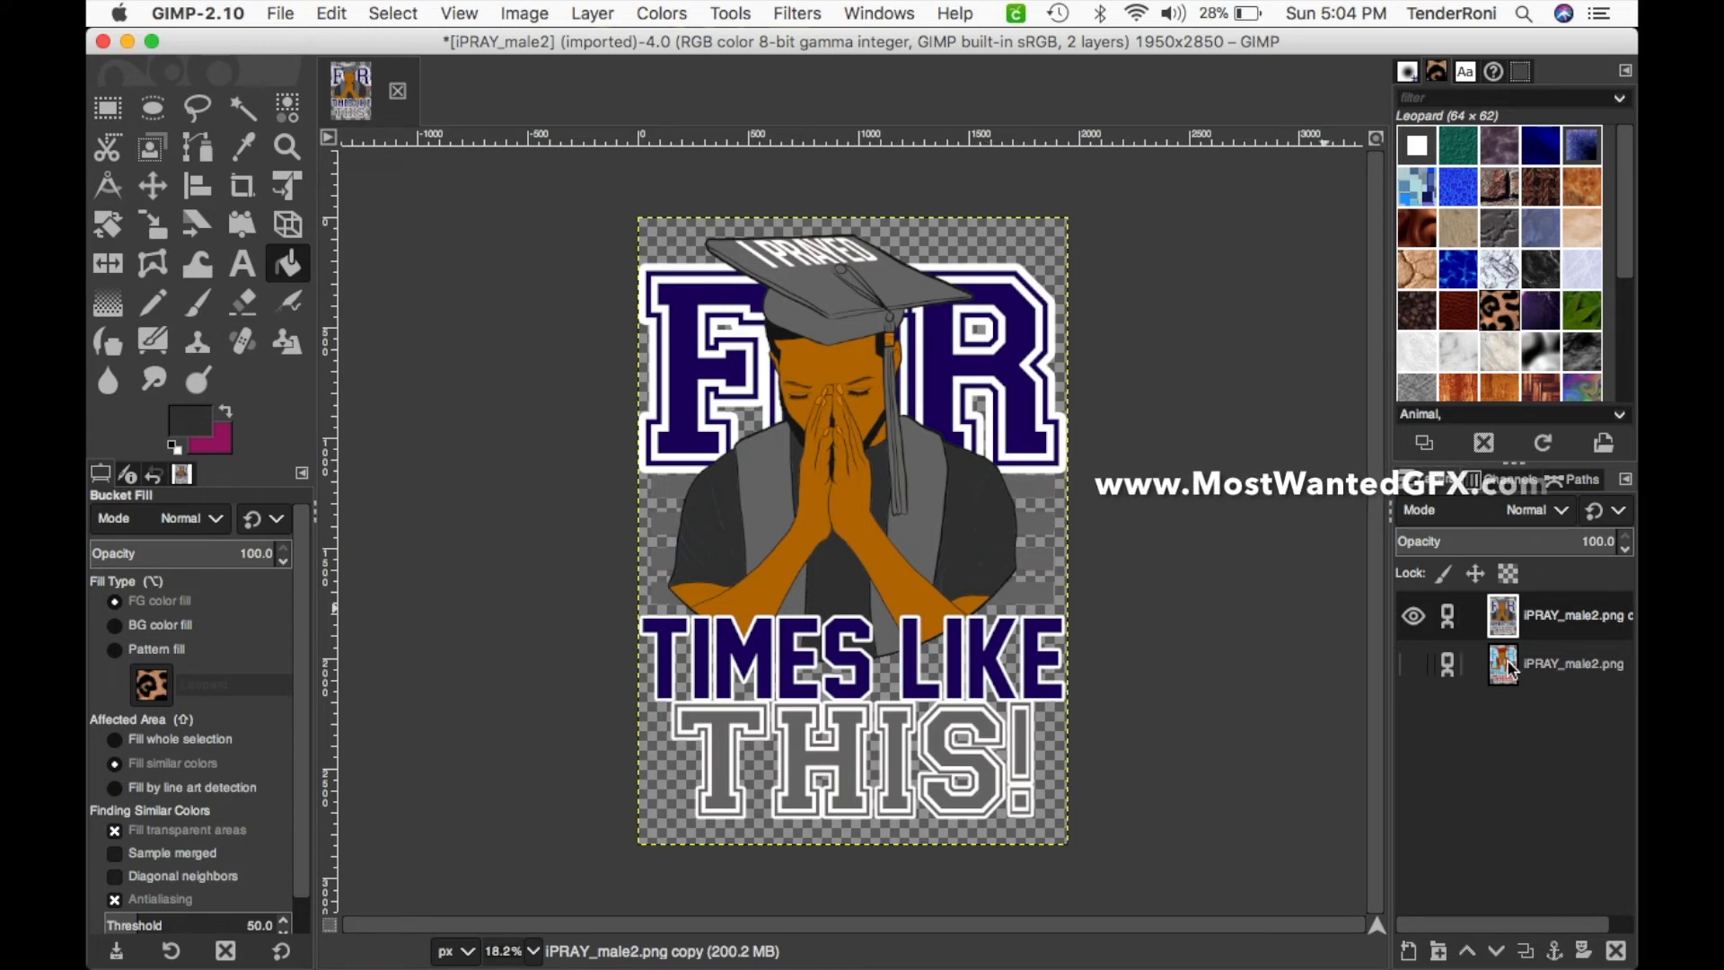
- Hide the recoloured layer, show the original iPRAY_male2.png layer and duplicate it
left_click(1415, 617)
left_click(1556, 675)
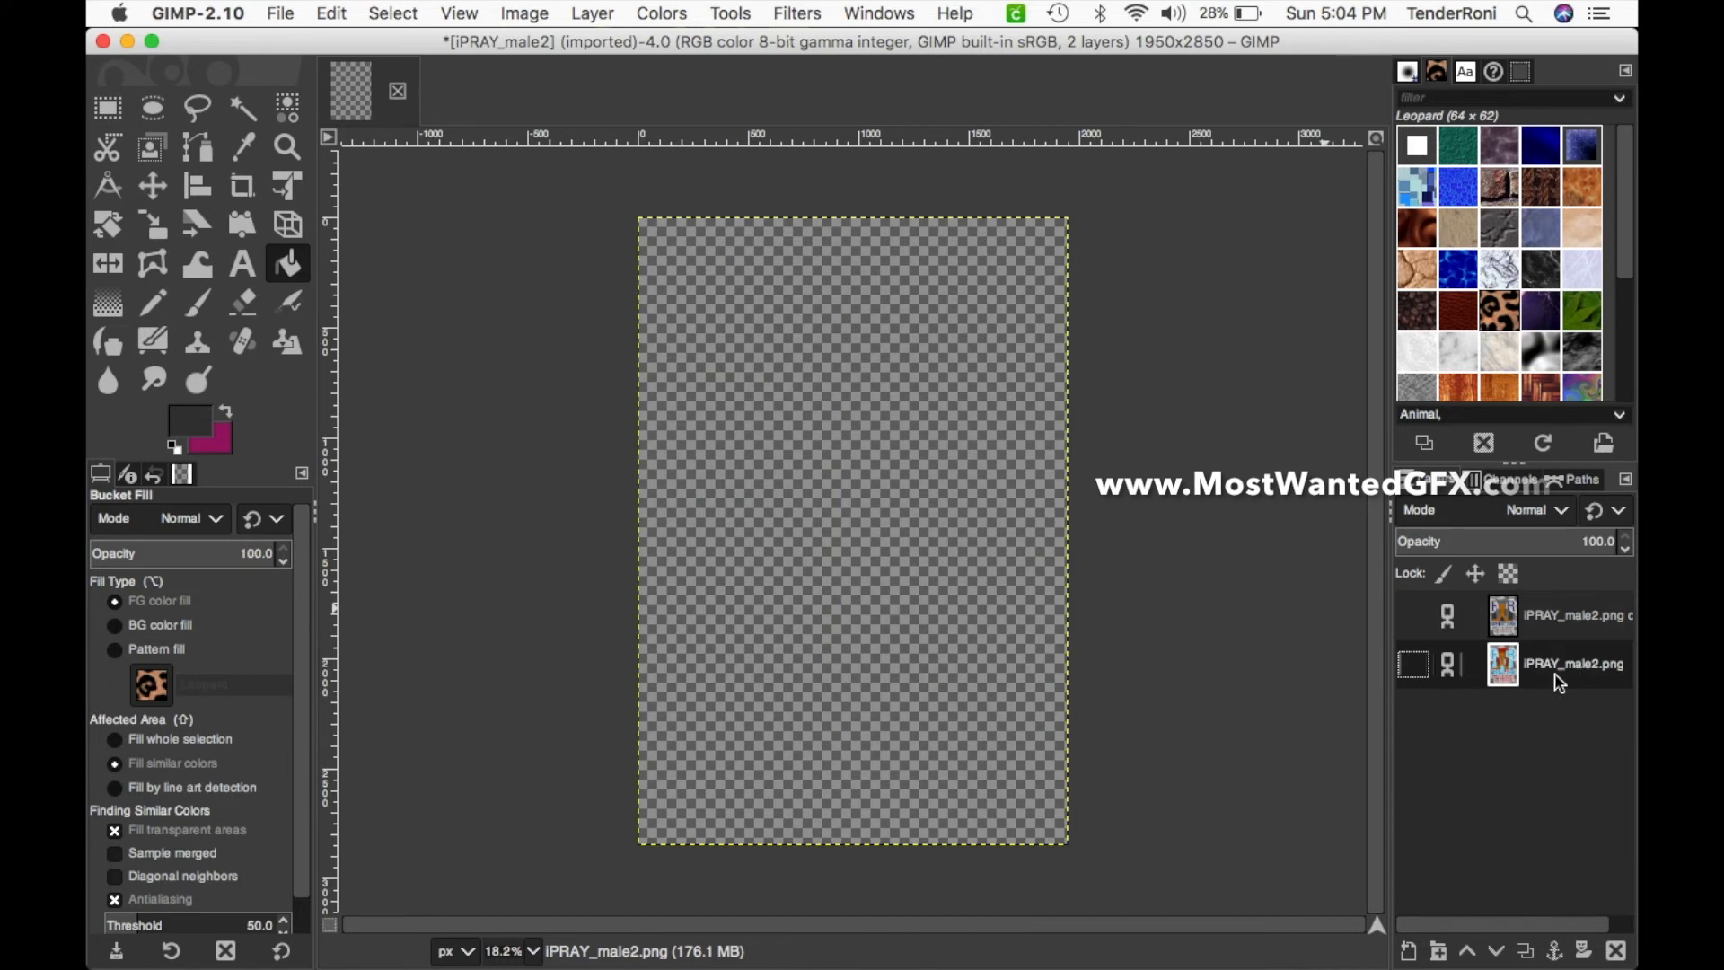
left_click(1414, 665)
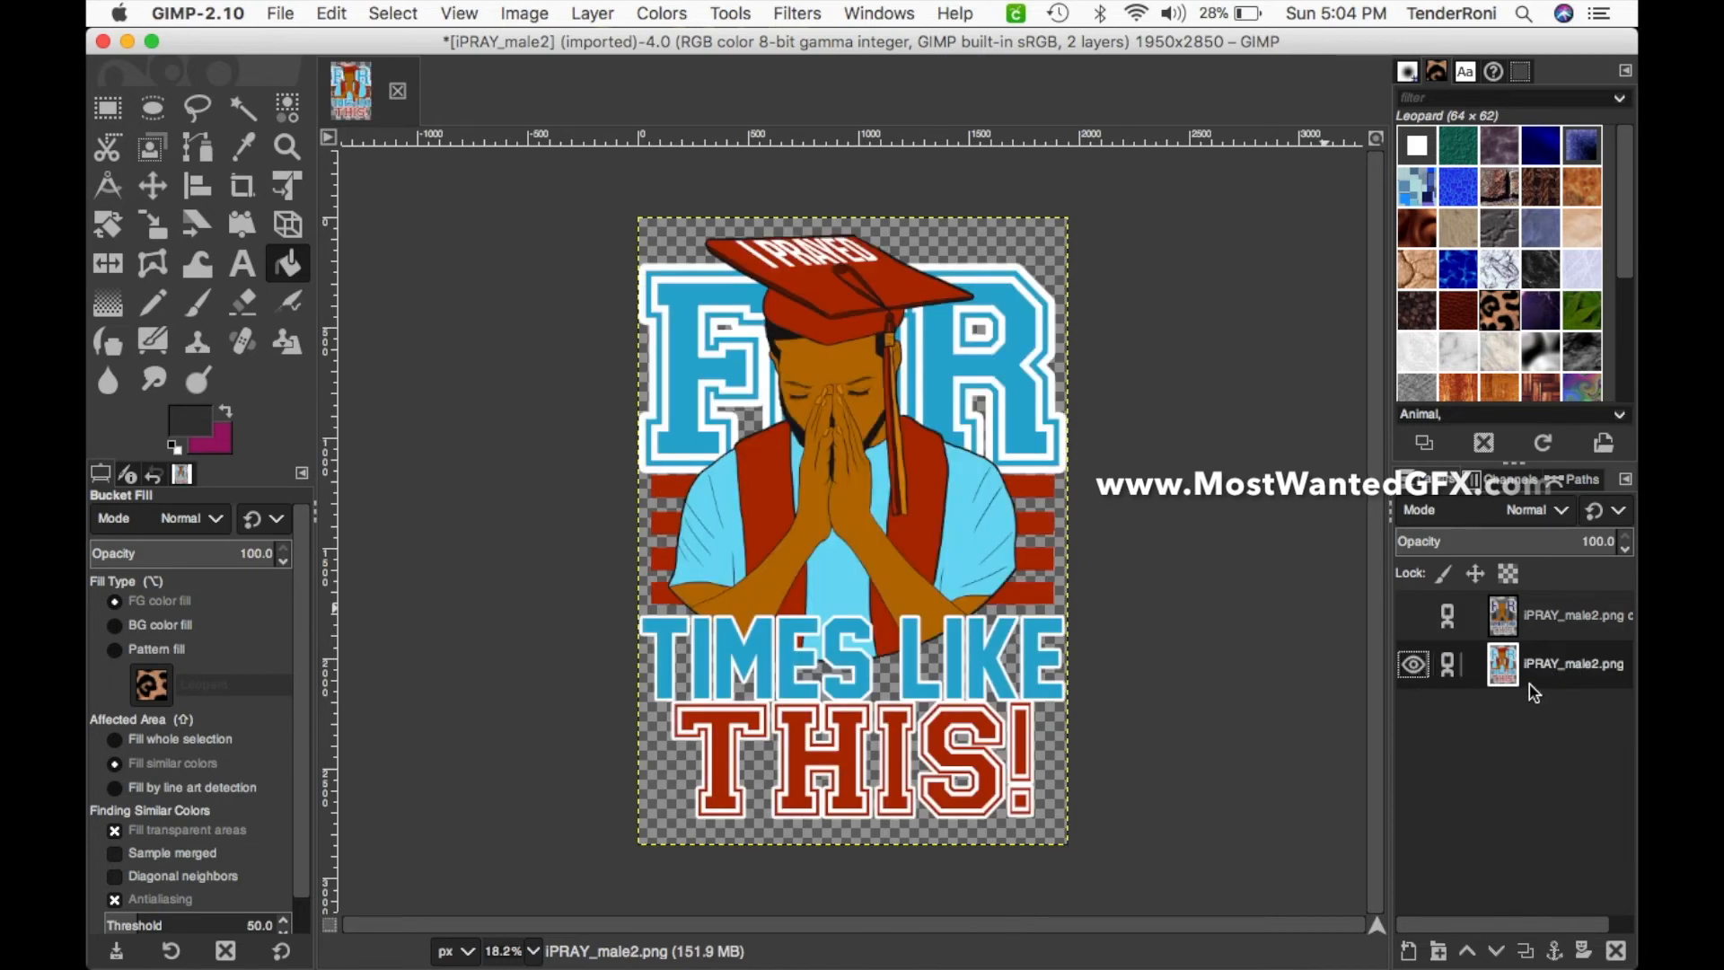
left_click(1524, 953)
- Move the recoloured layer below the new duplicate, hide the original layer and select the duplicate
left_click_drag(1544, 618, 1541, 703)
left_click(1415, 713)
left_click(1526, 616)
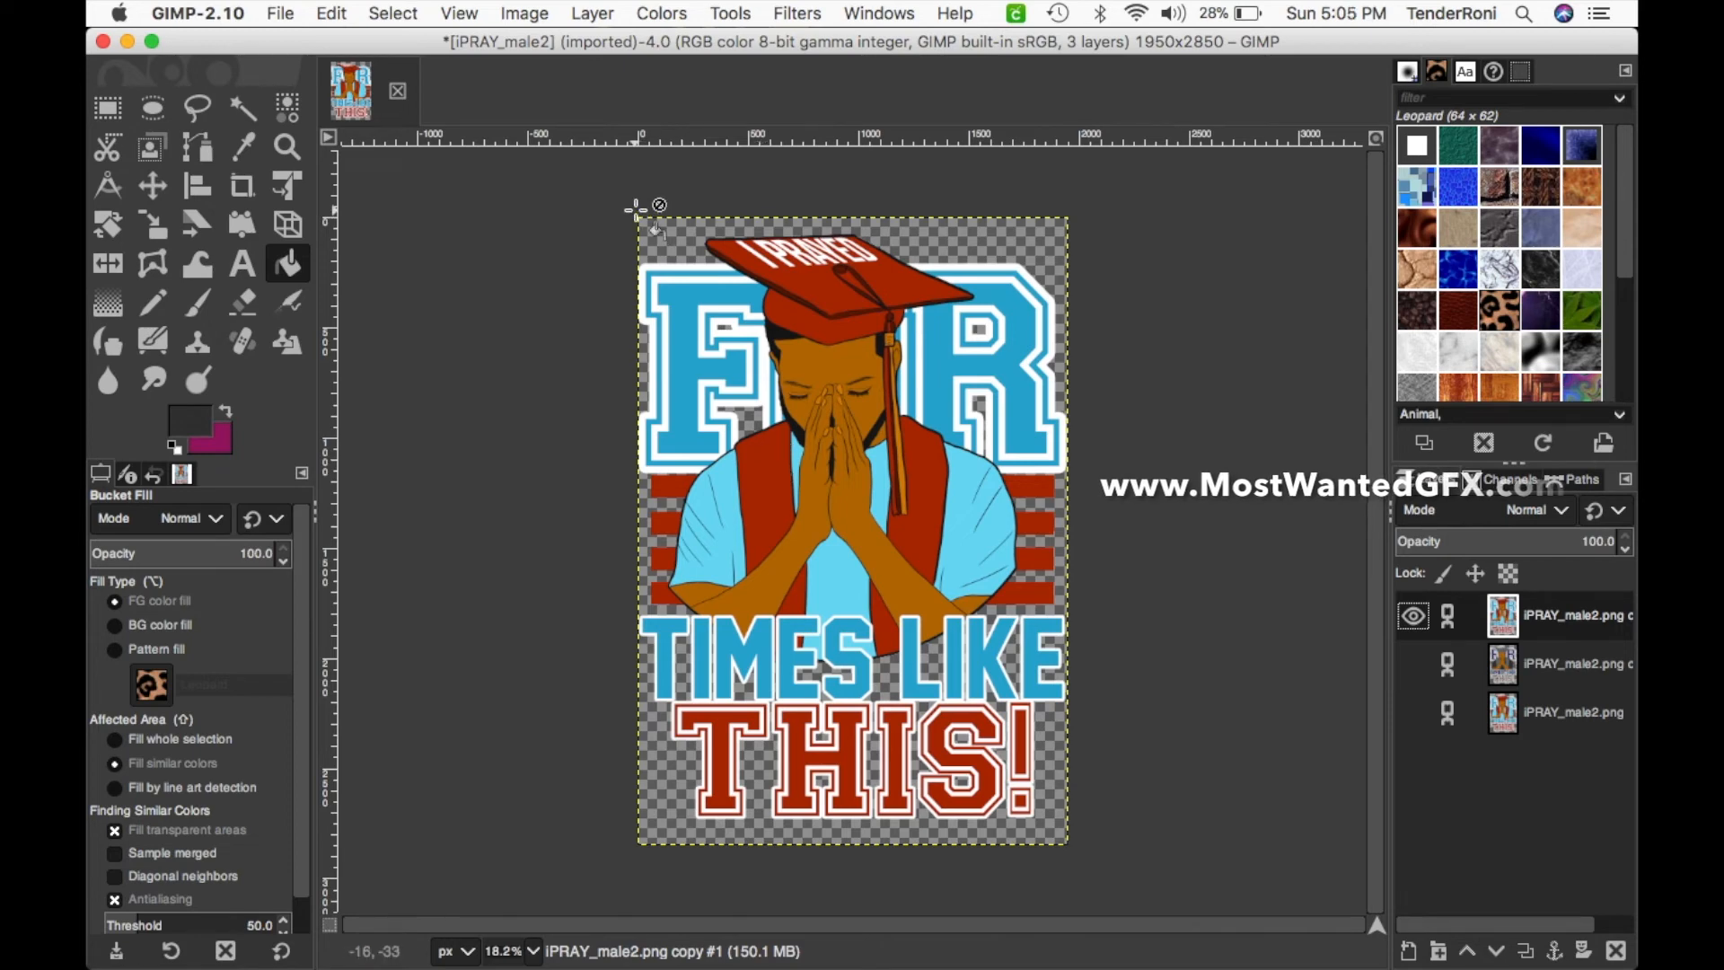
- Desaturate the new duplicate layer using the Luminance mode
left_click(550, 11)
mouse_move(594, 13)
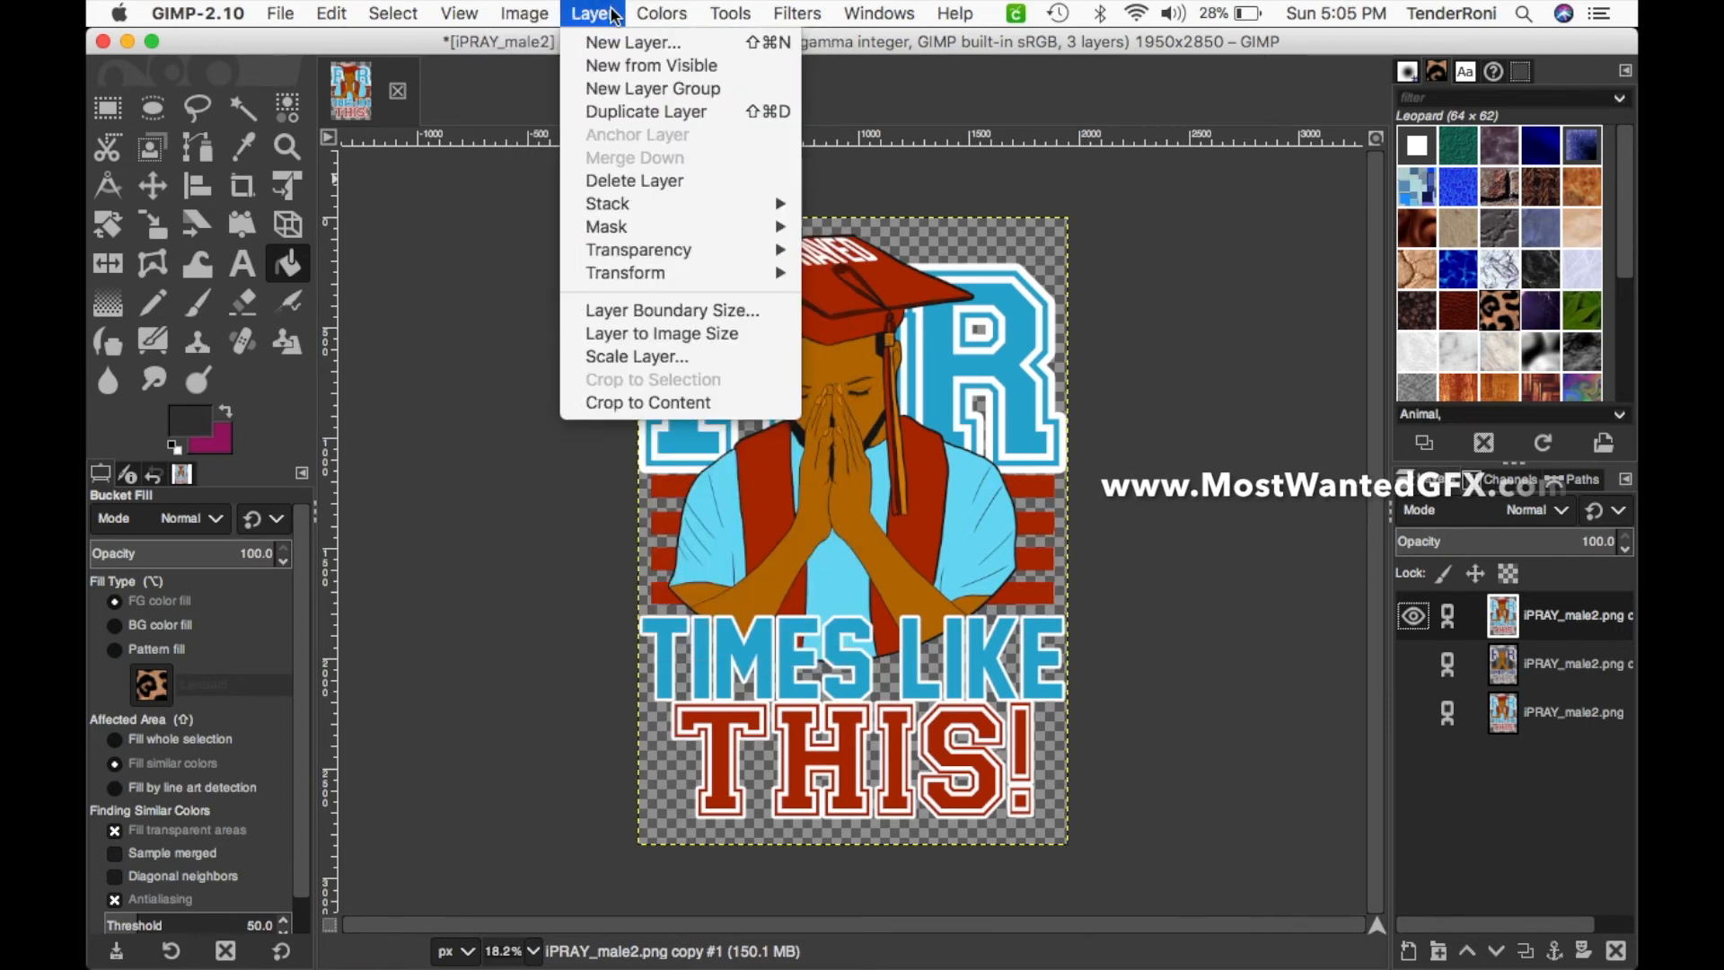
mouse_move(662, 13)
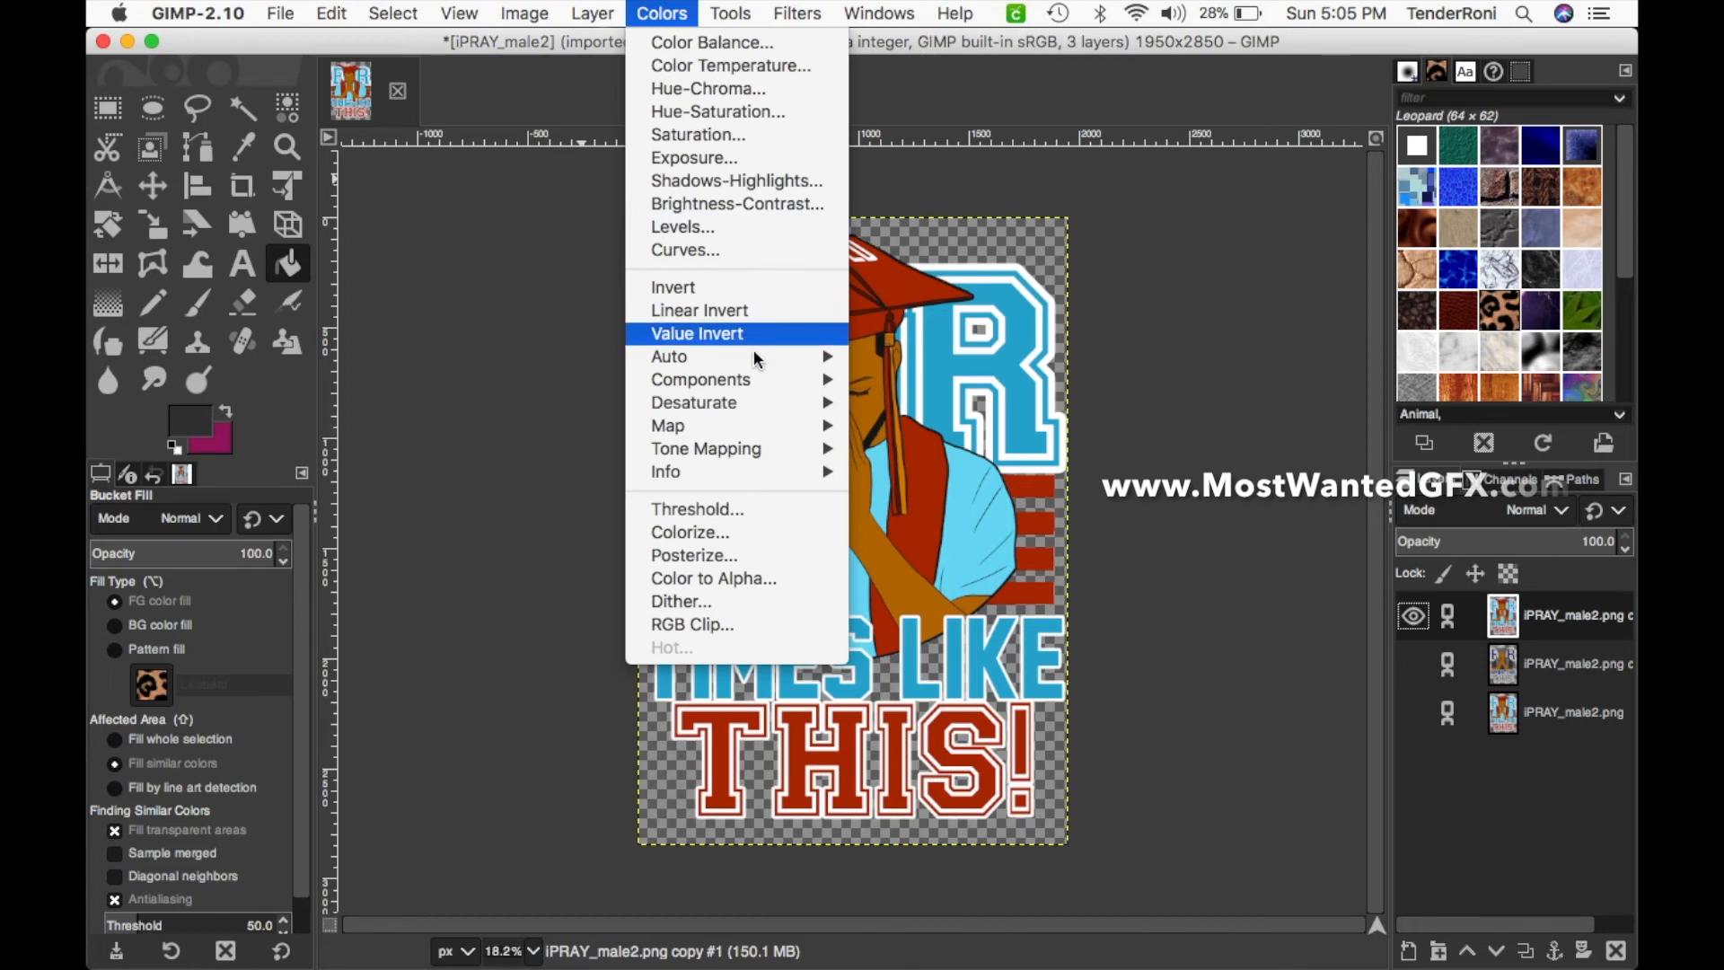
mouse_move(763, 420)
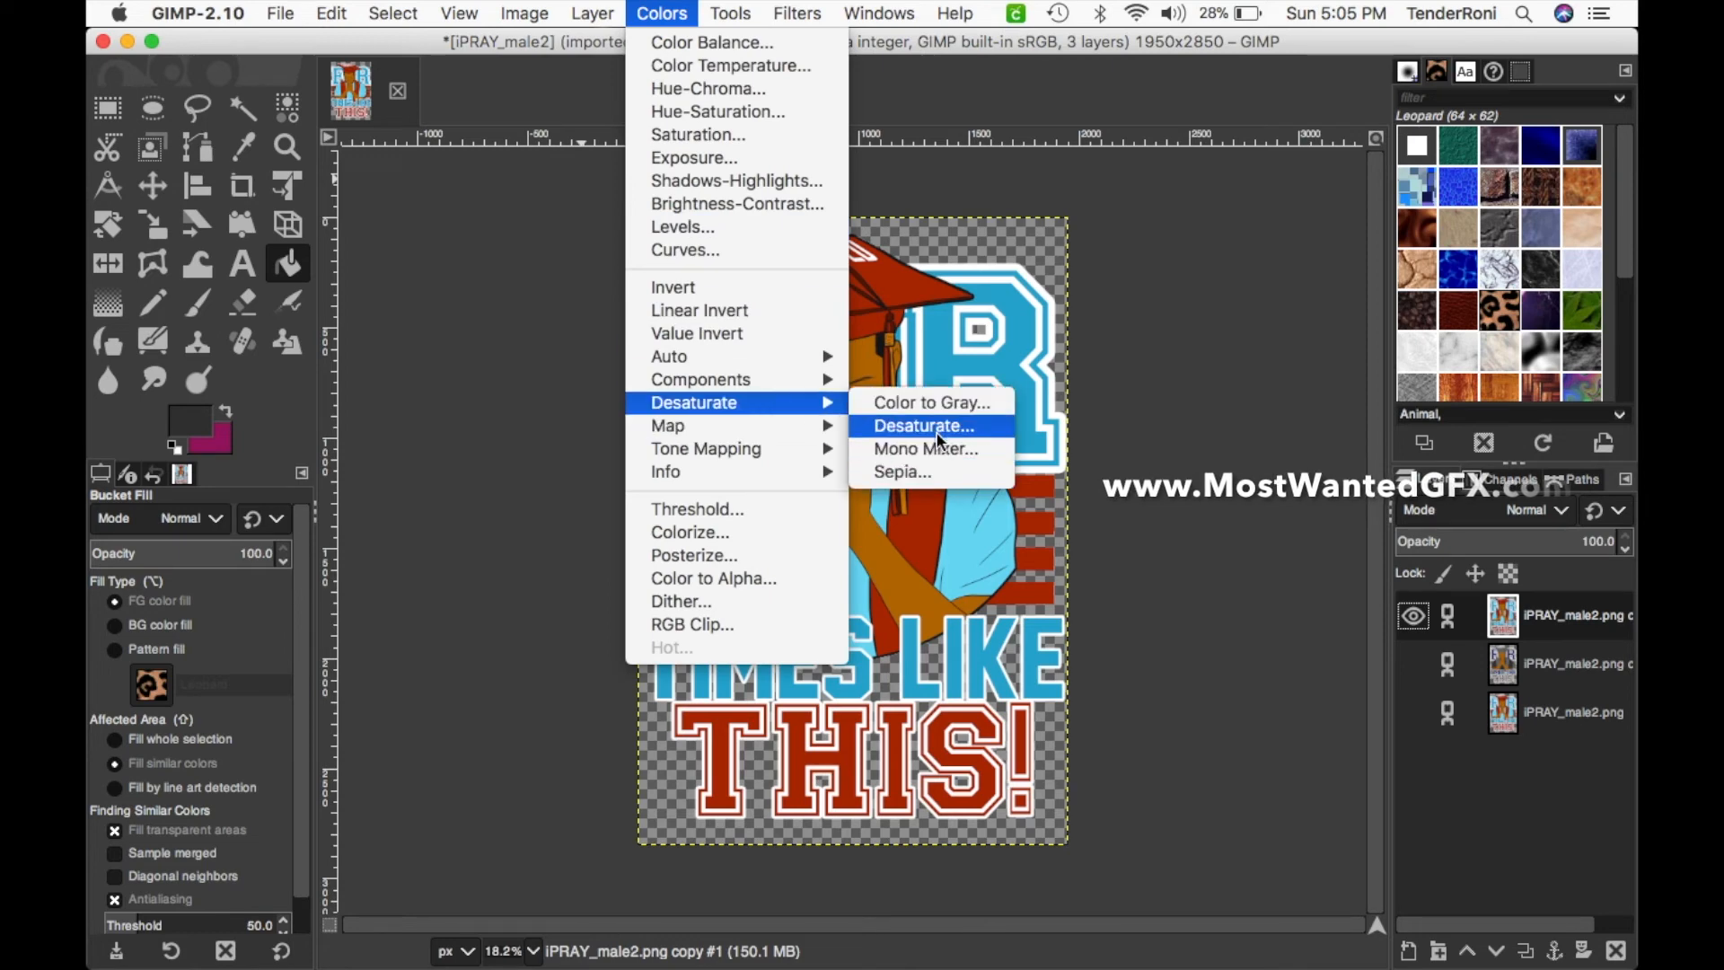
left_click(939, 438)
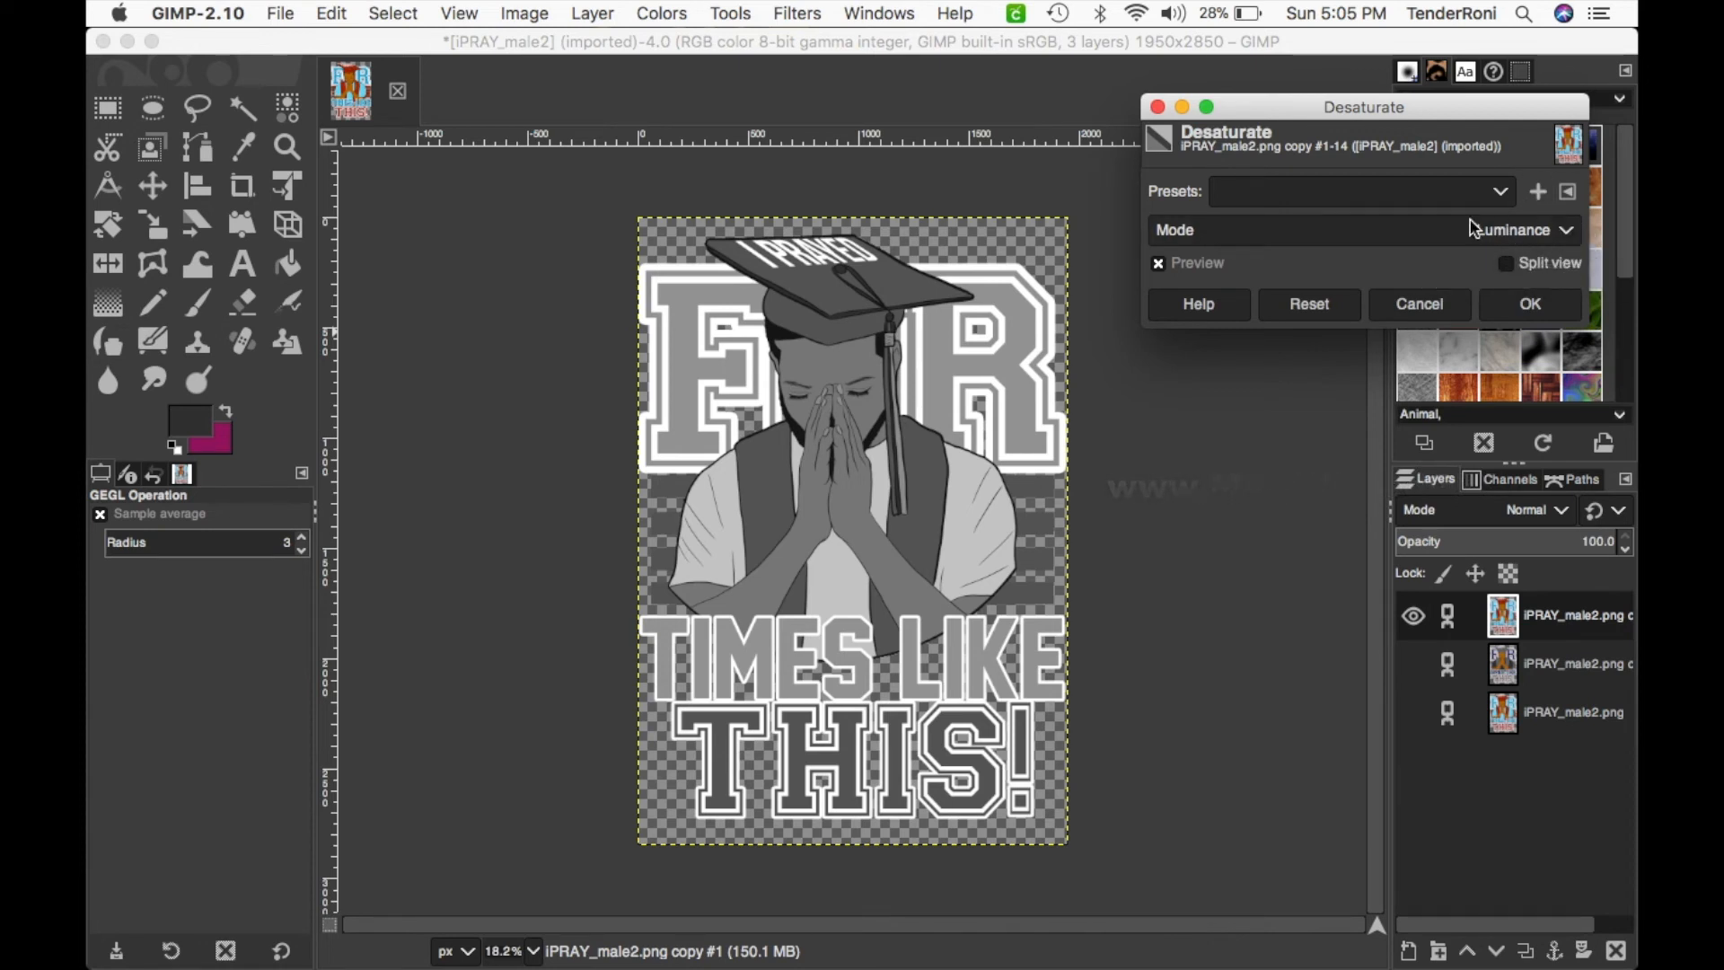
left_click(1531, 306)
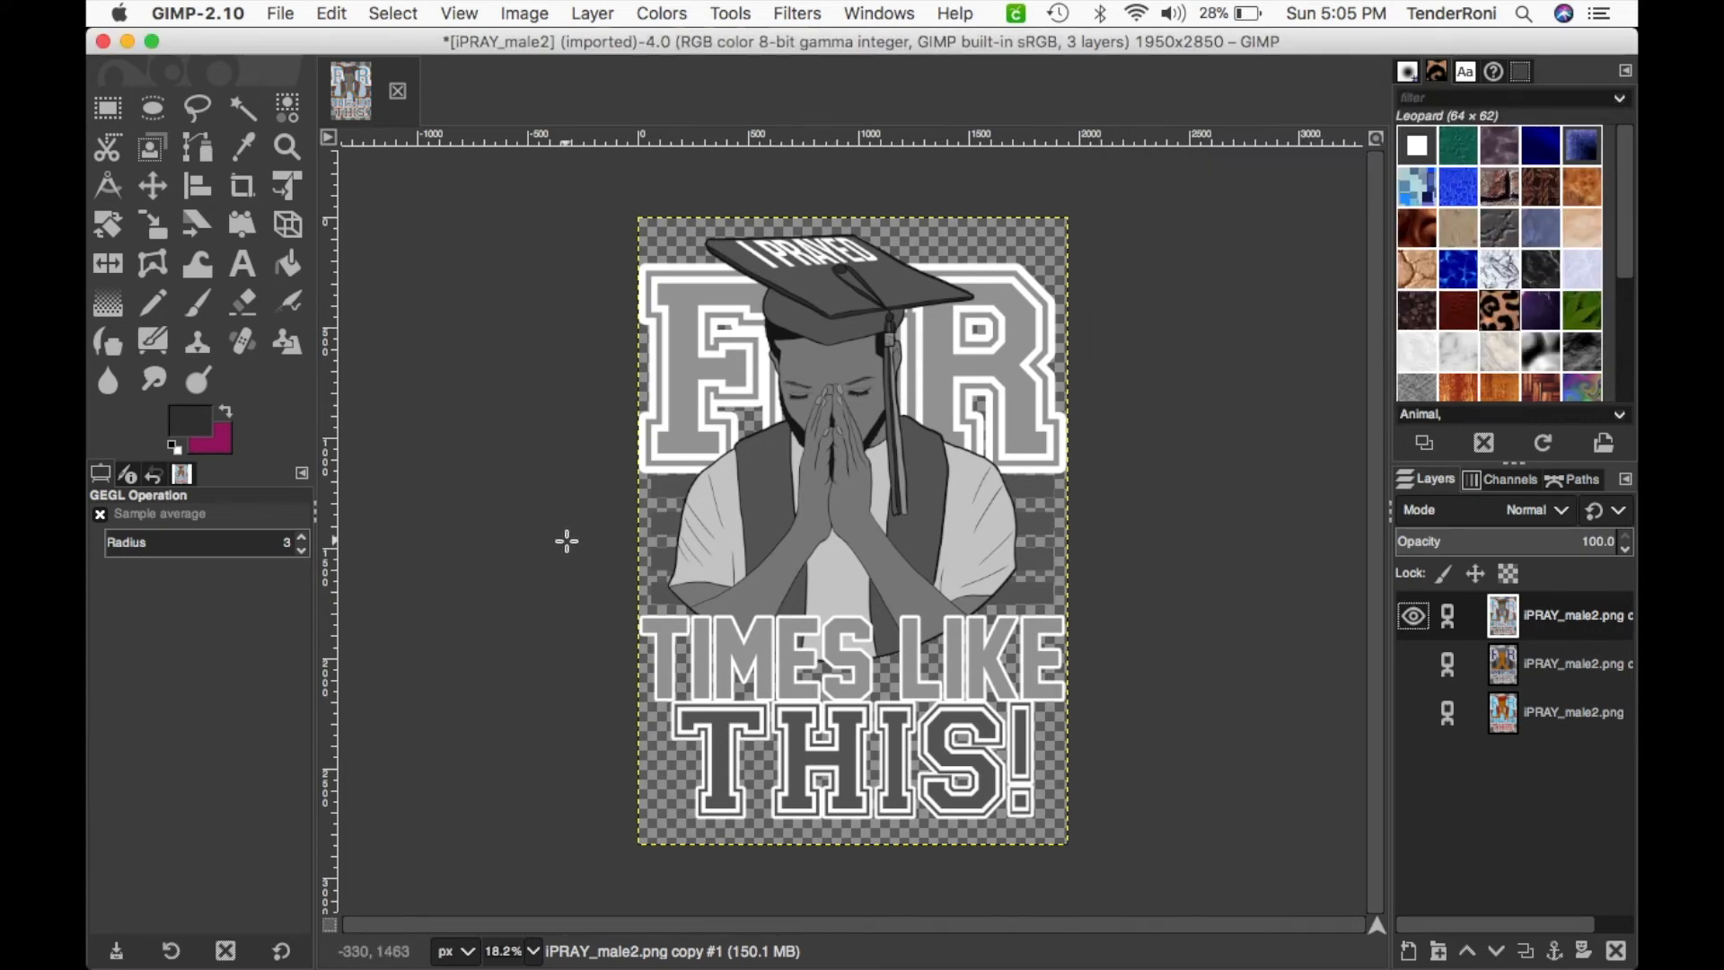
- Set the foreground colour to light blue 1ec6f0
left_click(184, 433)
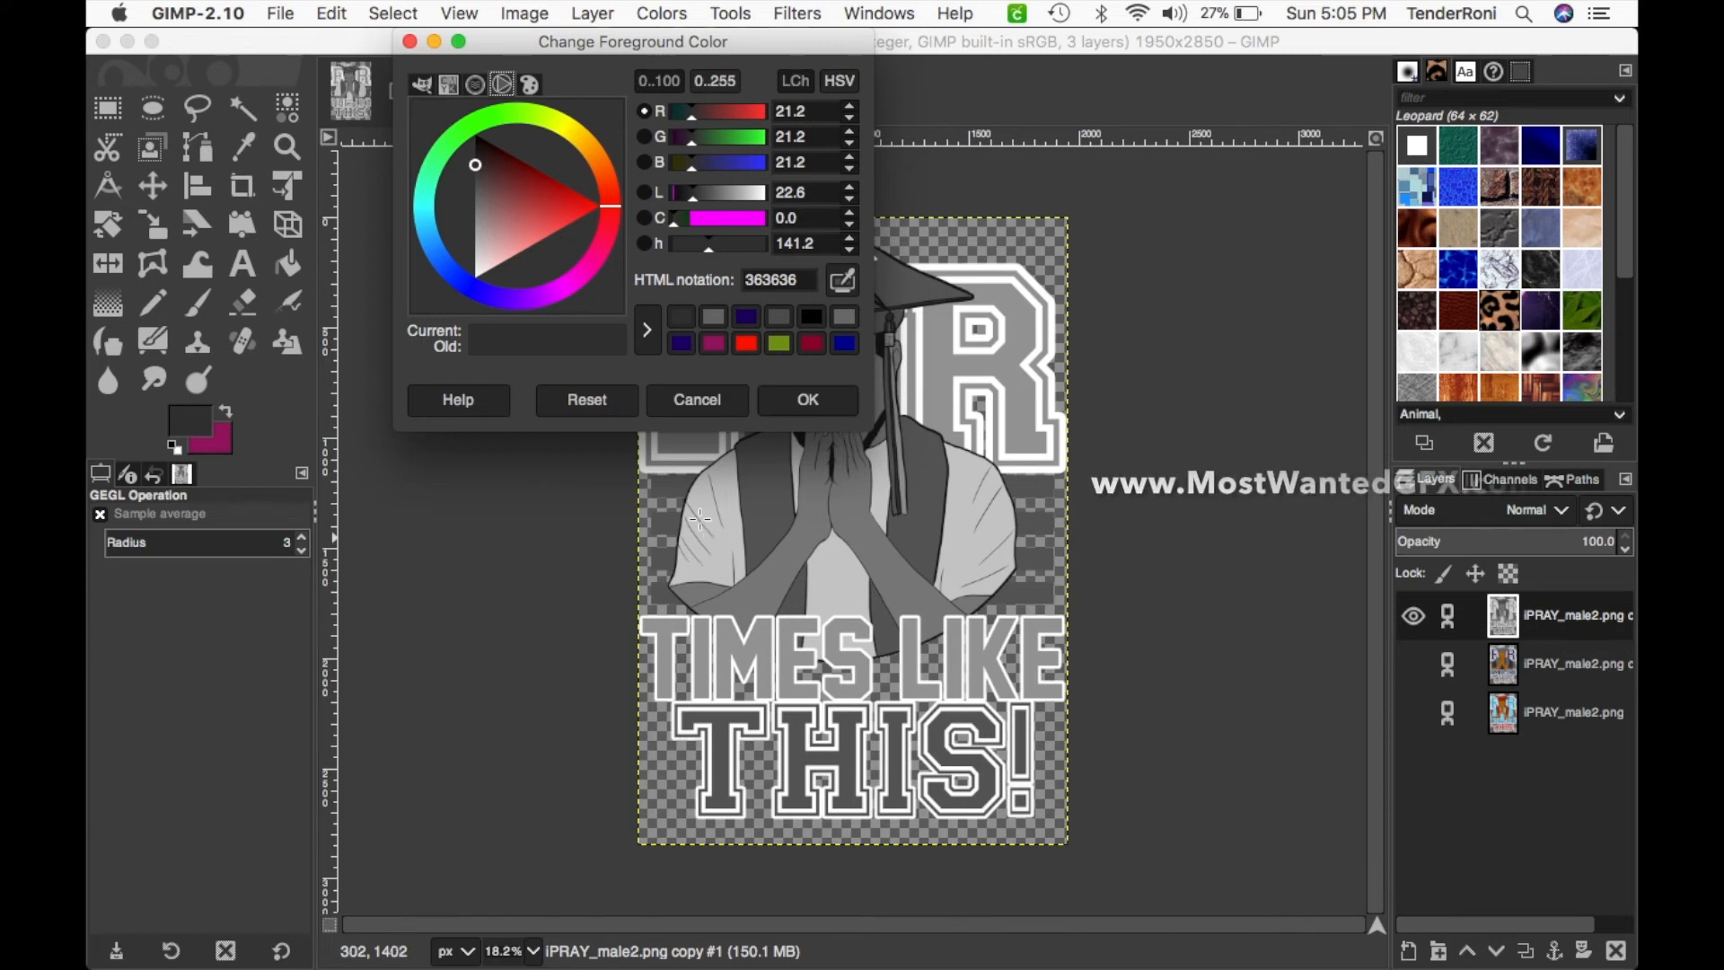
left_click(433, 226)
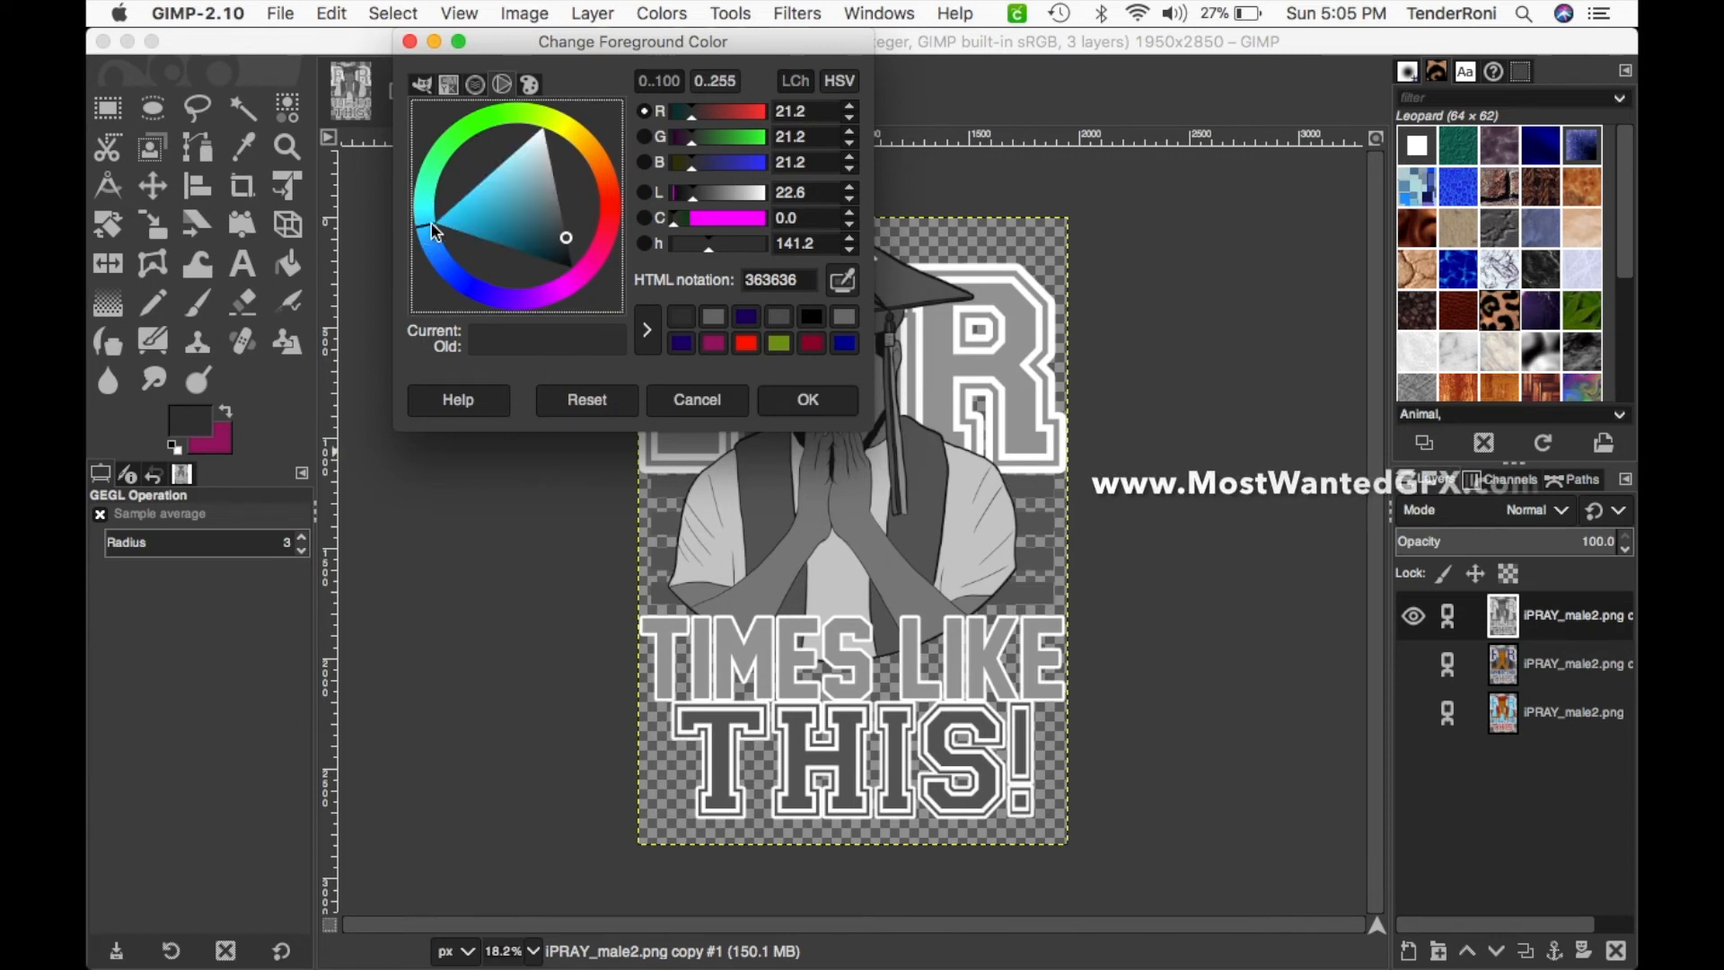
left_click_drag(489, 214, 456, 214)
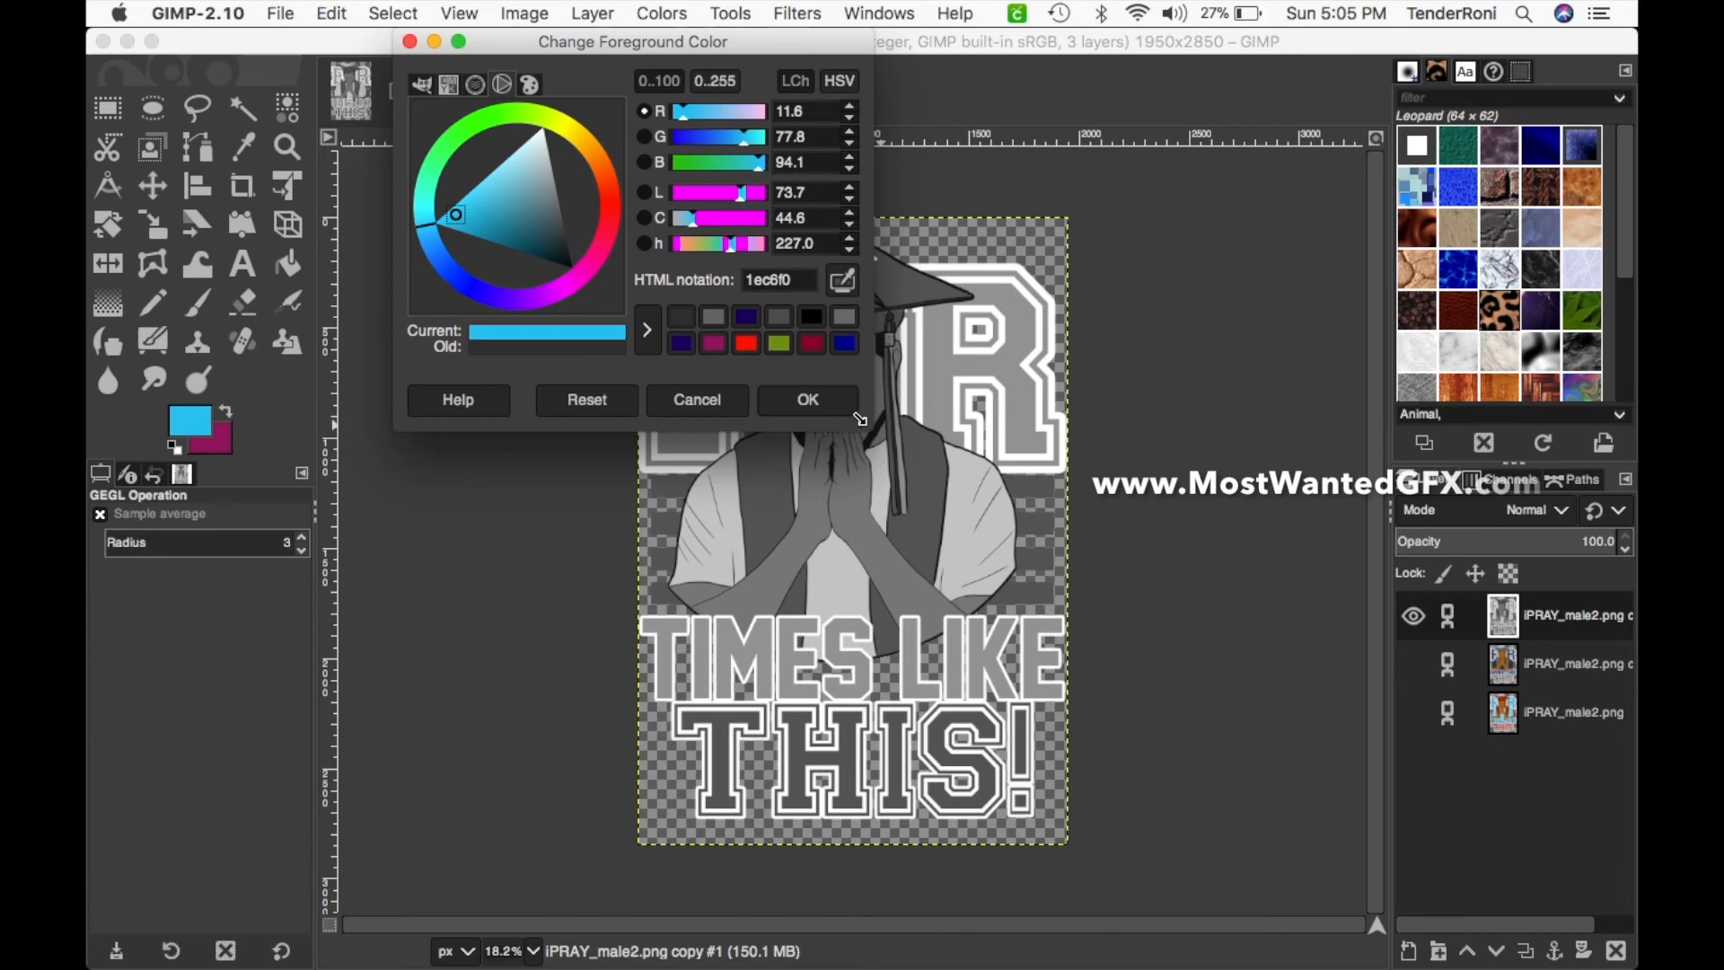
left_click(807, 399)
- Bucket-fill the shirt sleeve on the left side of the figure with light blue
left_click(273, 154)
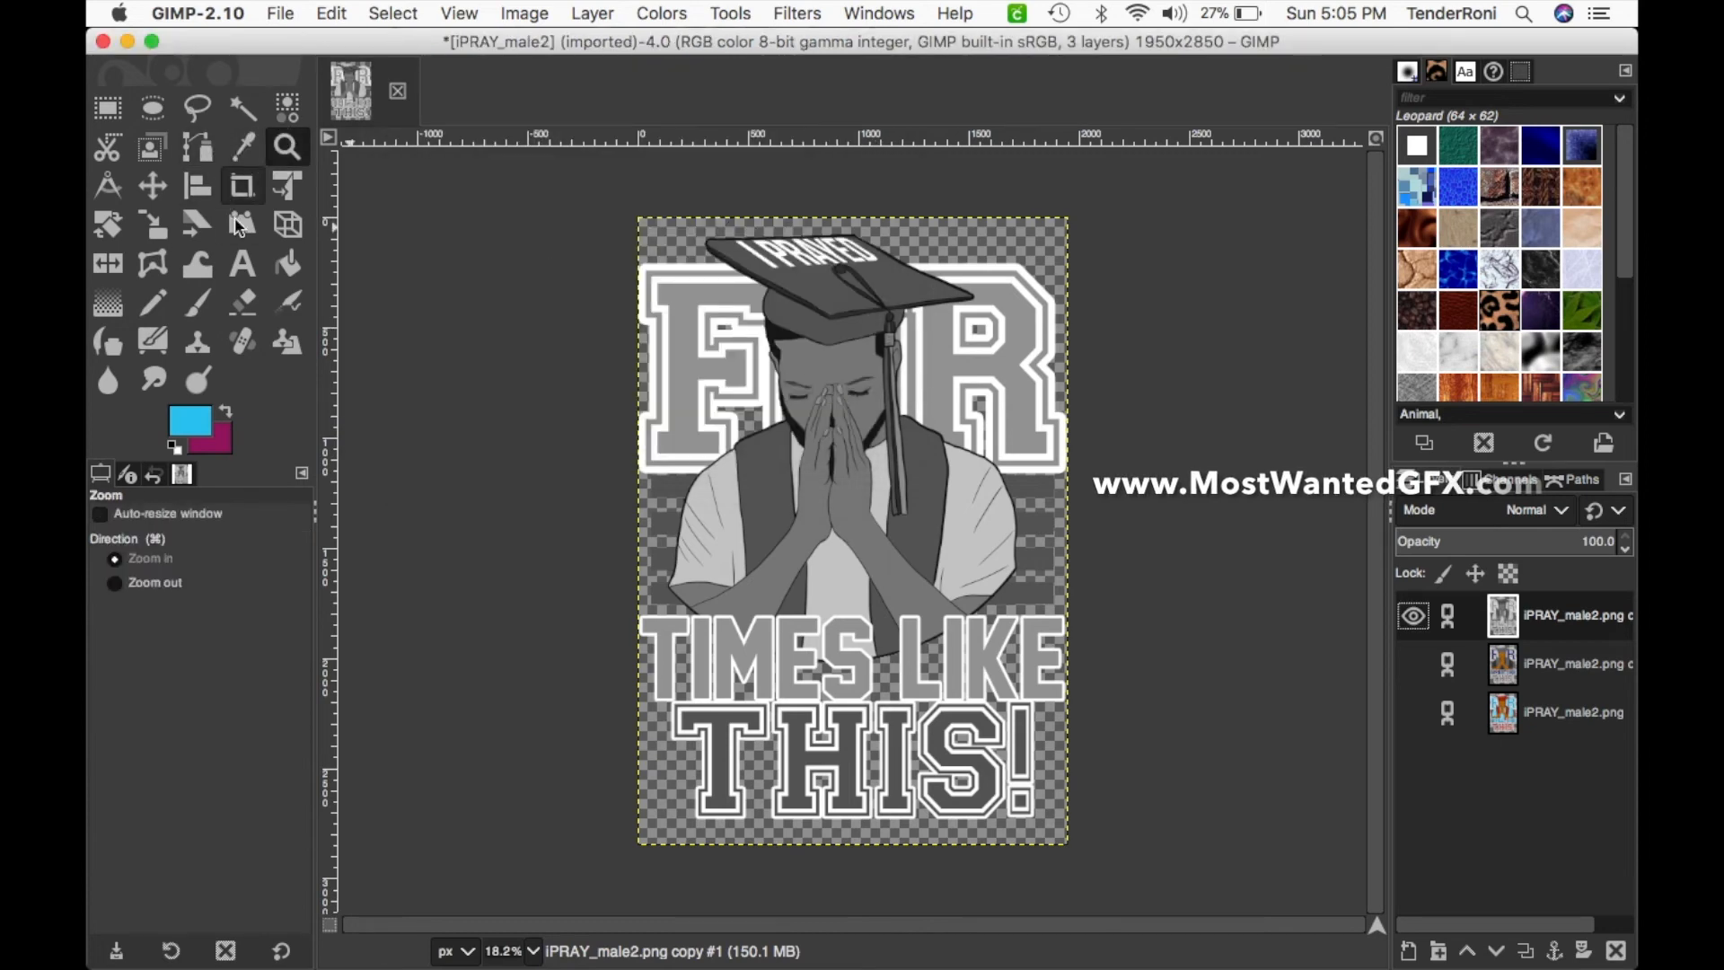
left_click(823, 557)
left_click(824, 556)
left_click(823, 557)
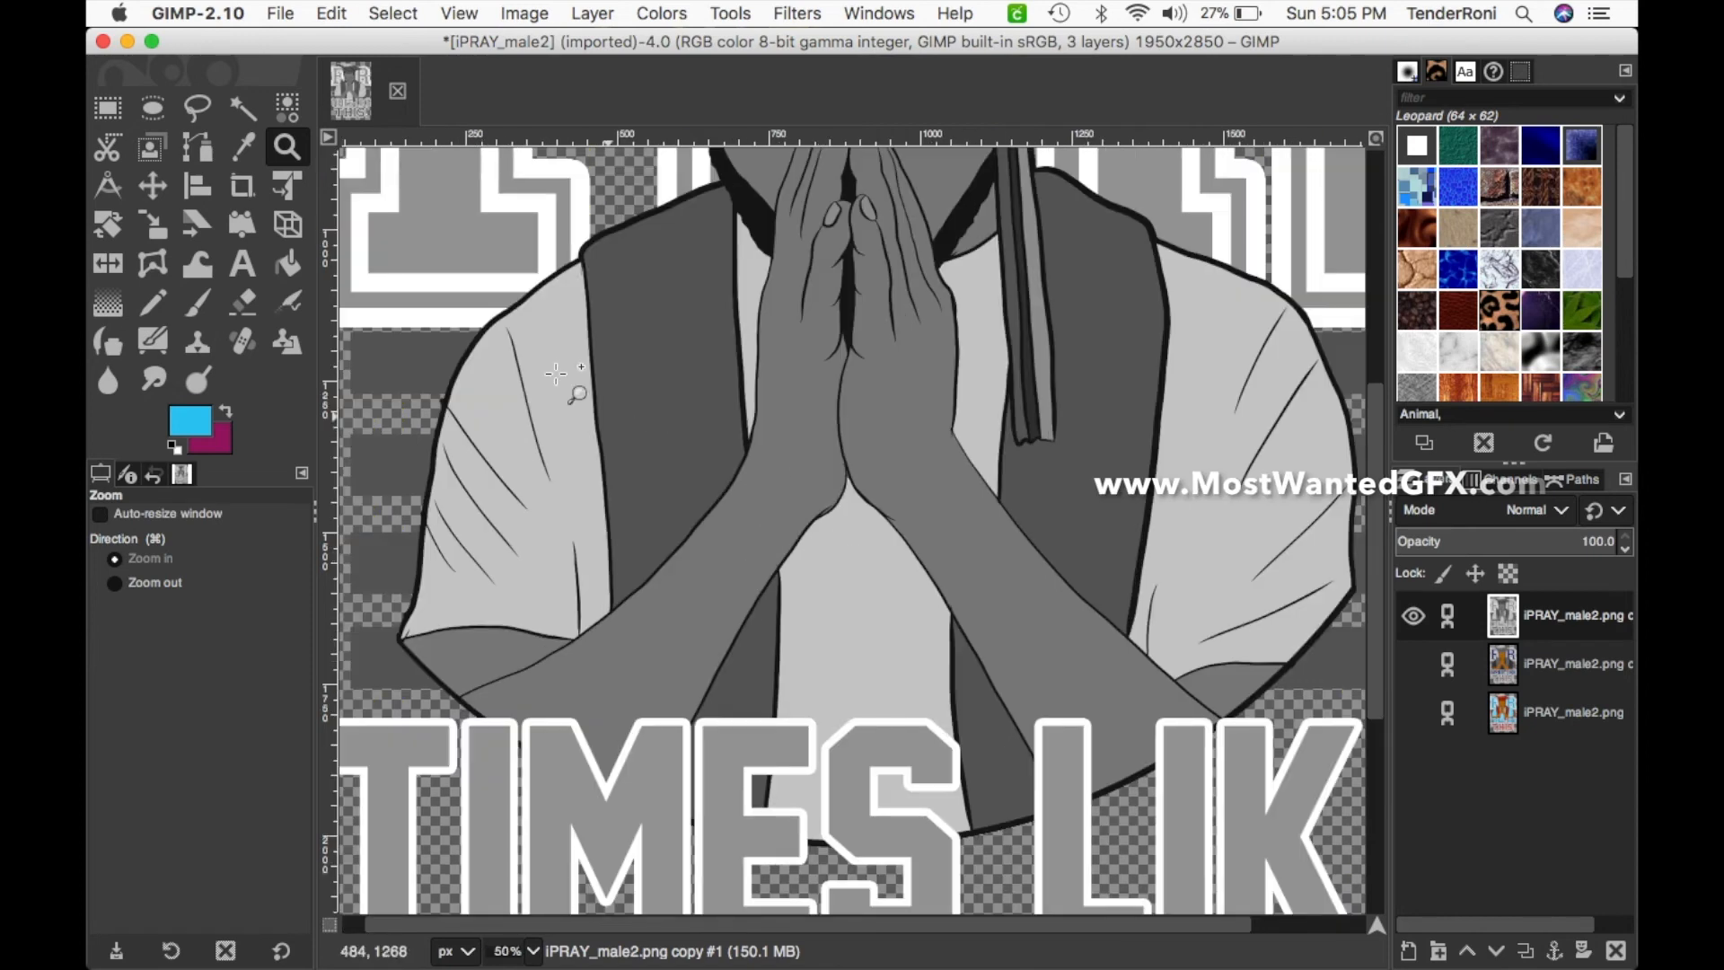
left_click(286, 263)
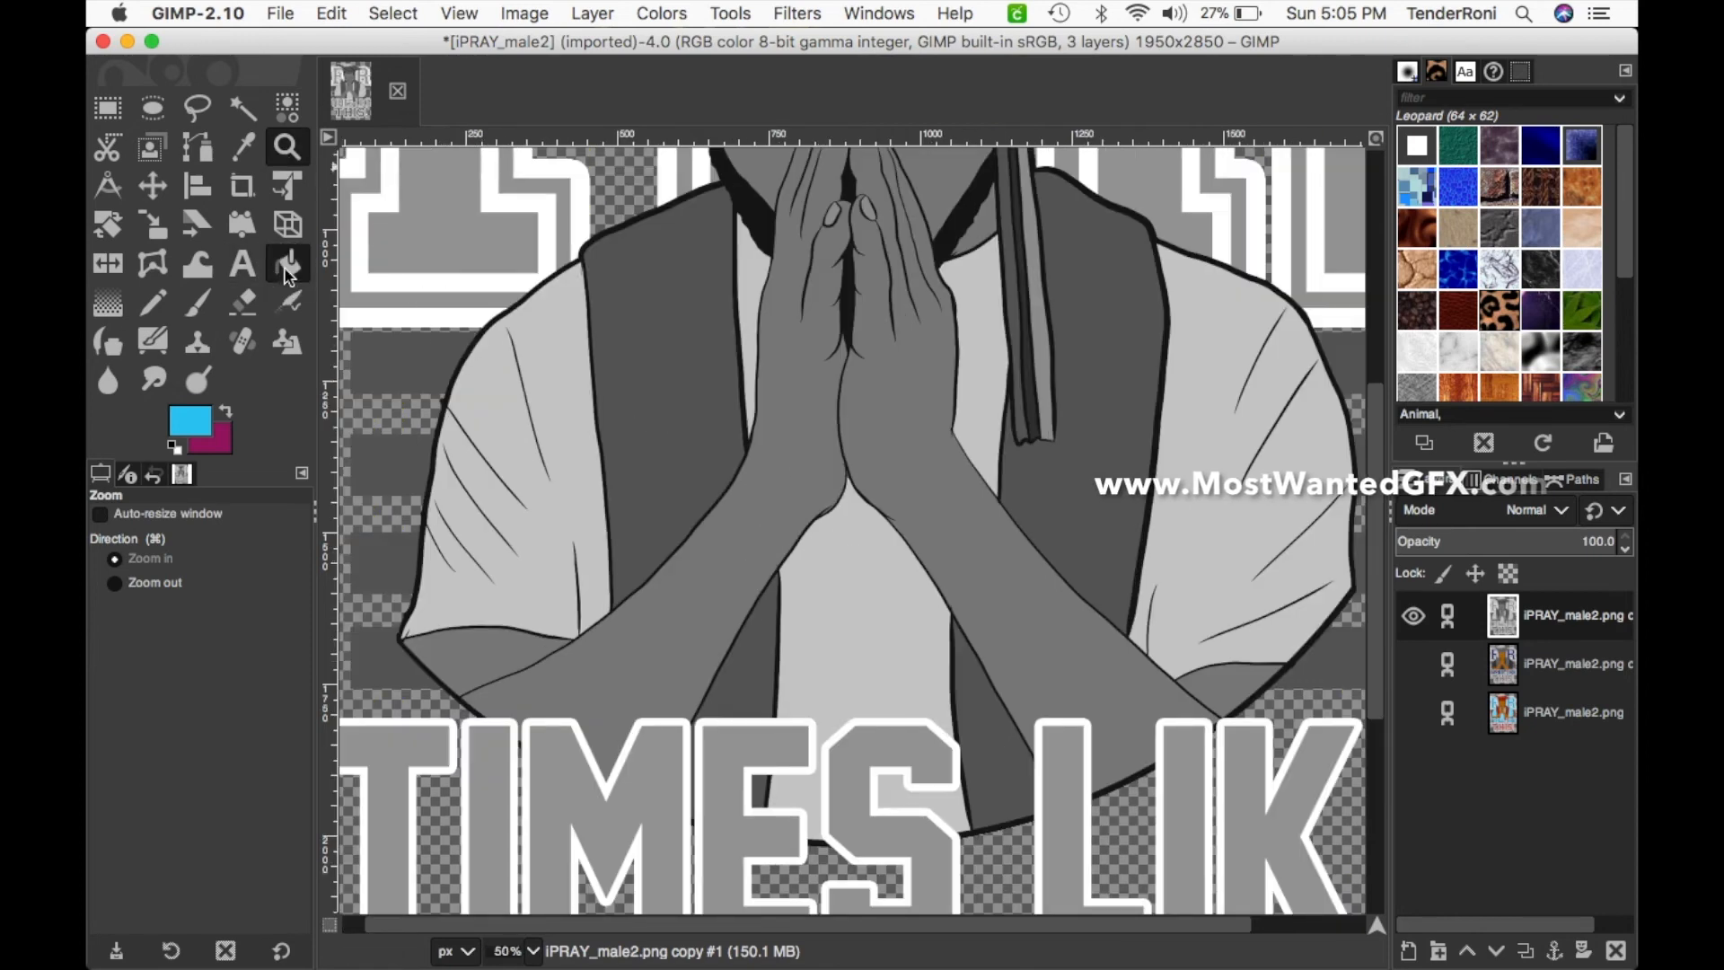
left_click(557, 523)
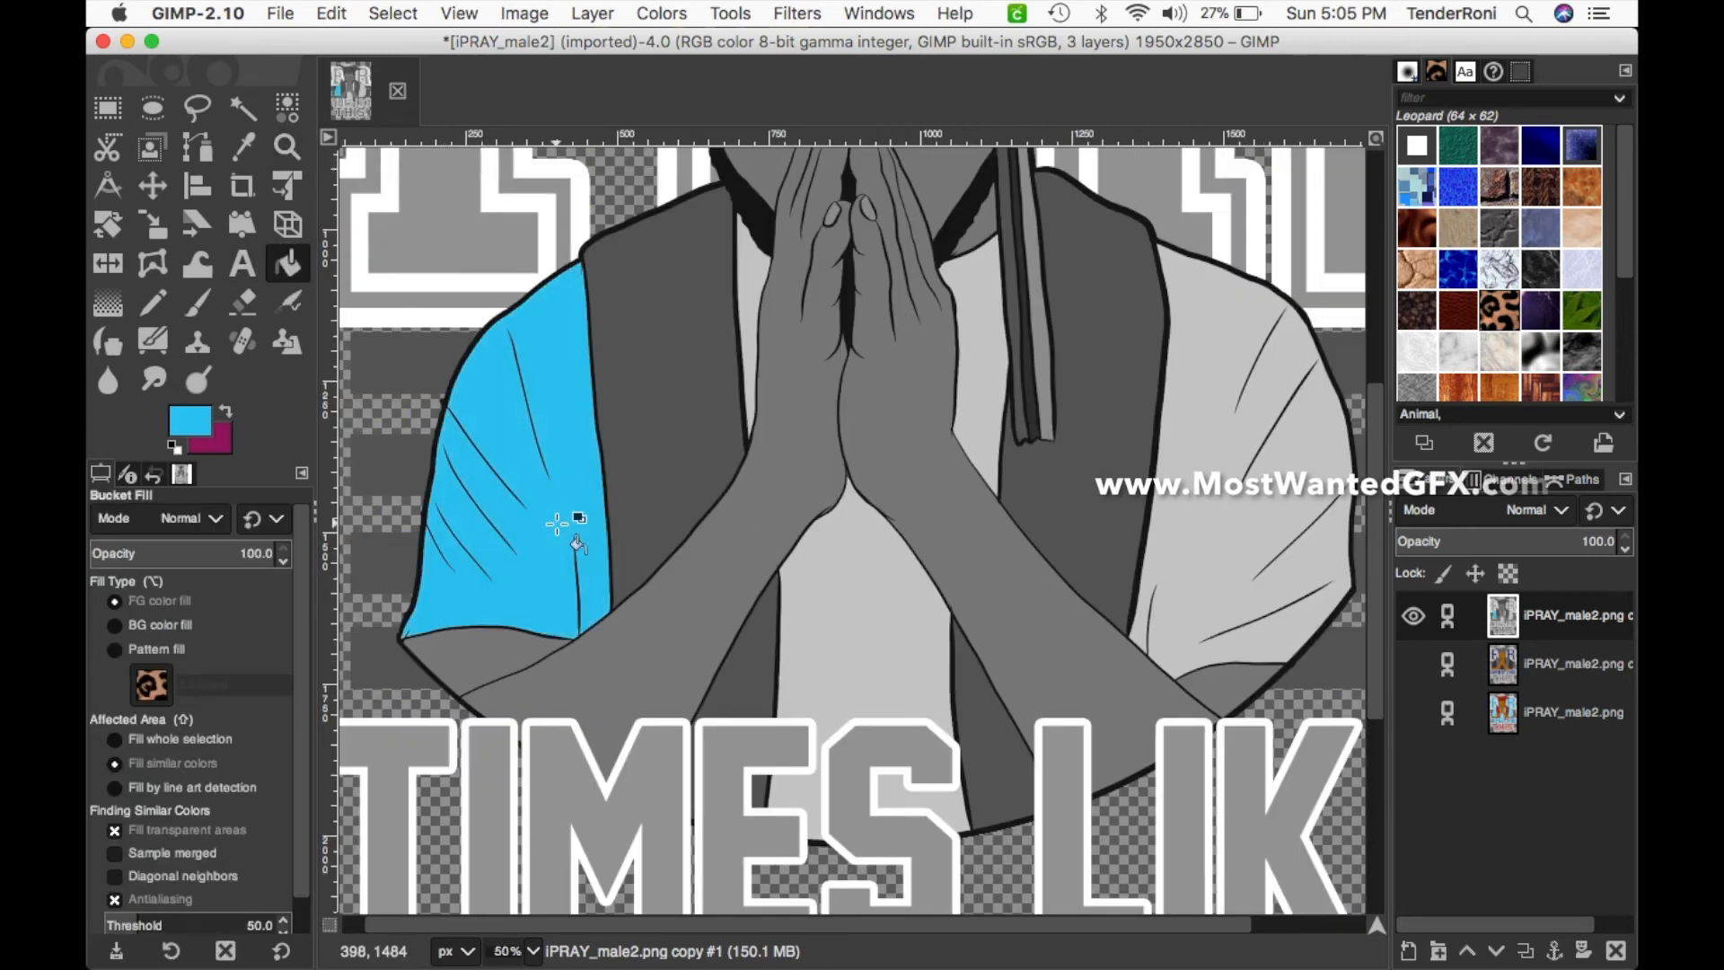
- Try a light blue fill on the shirt front below the hands and undo it
left_click(889, 678)
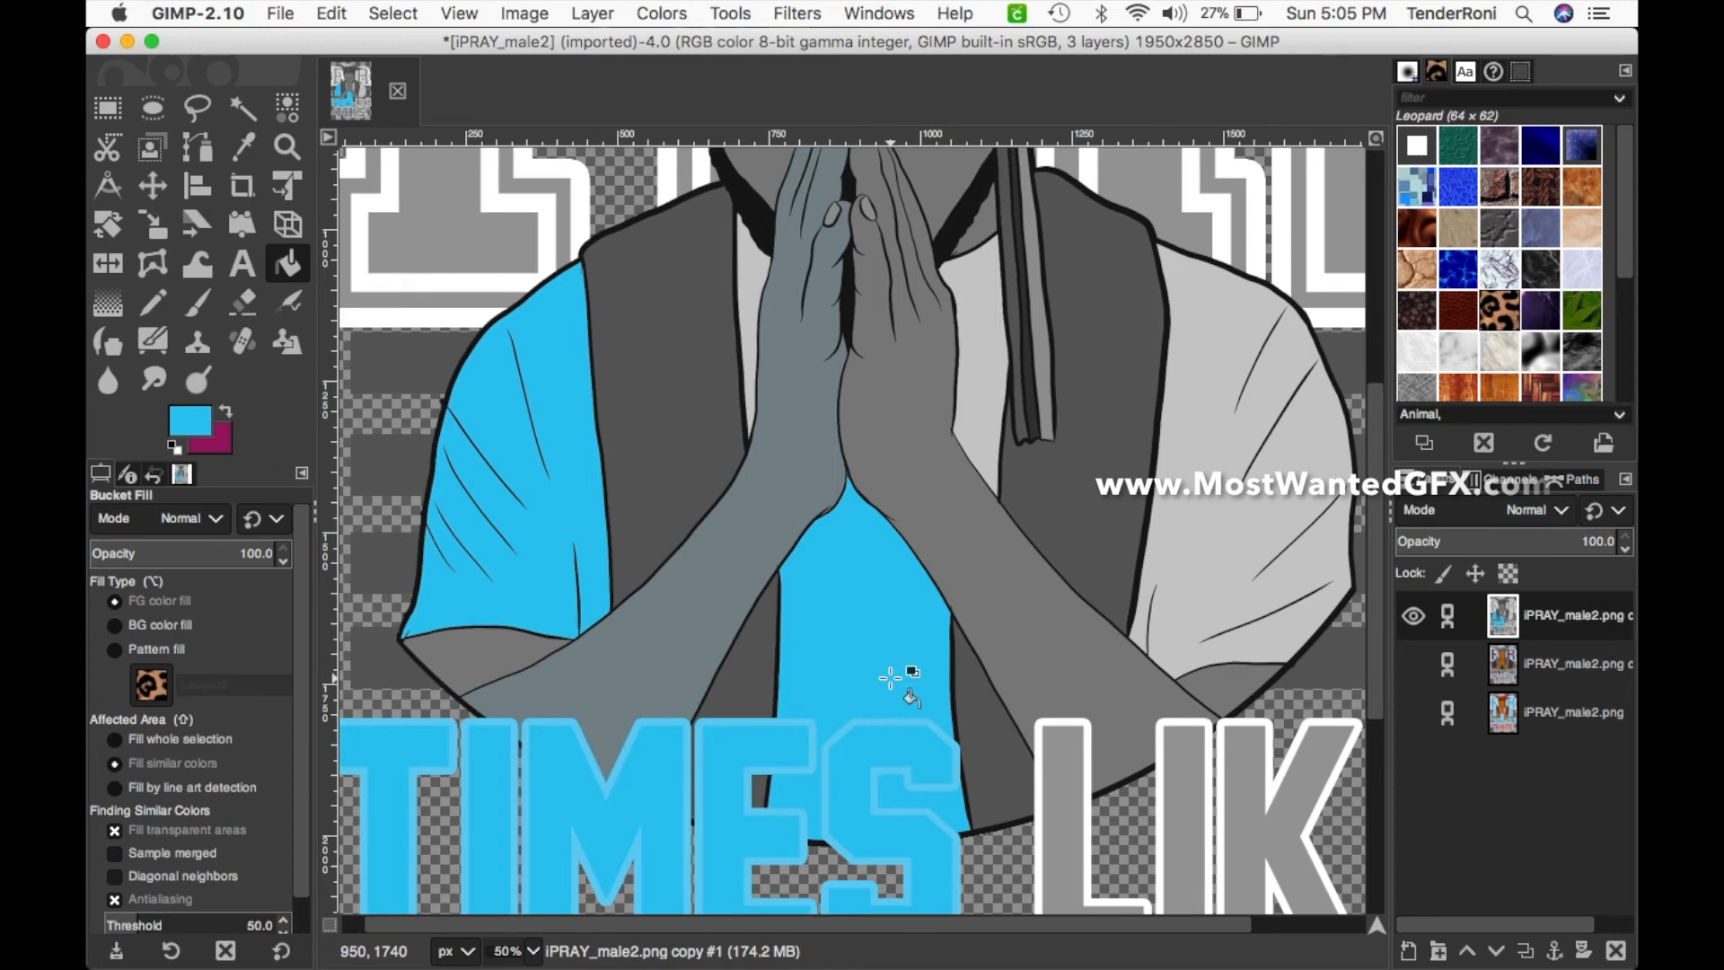
left_click(332, 13)
left_click(350, 43)
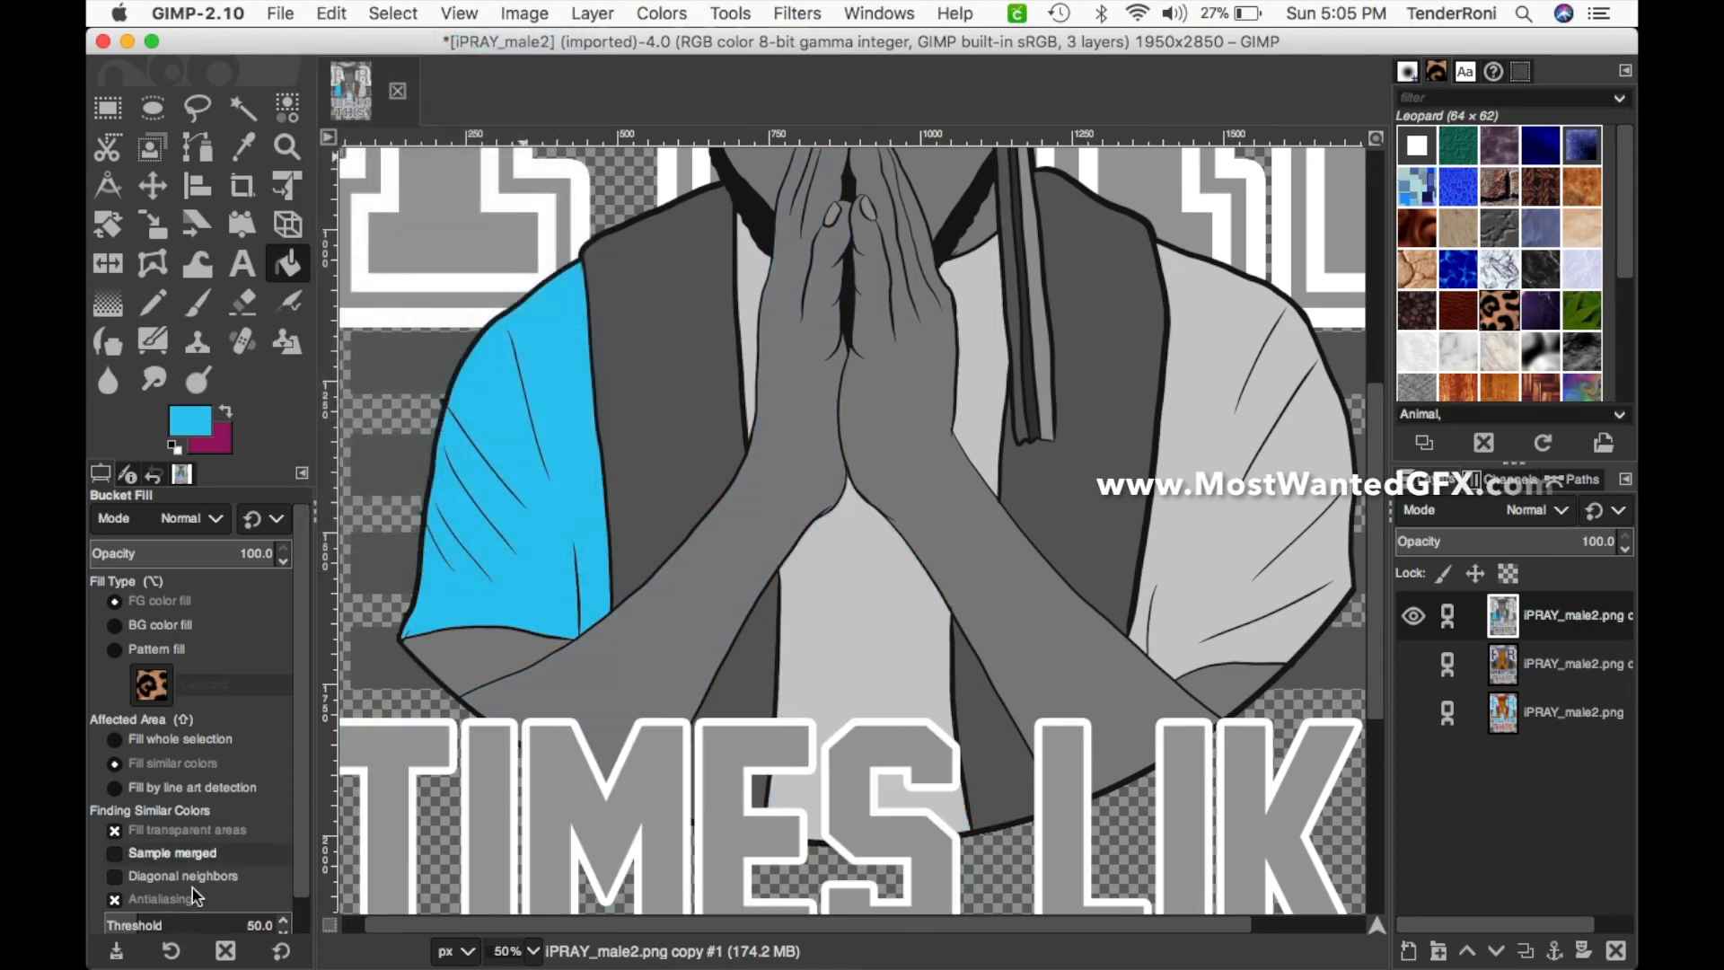
- Set the fill threshold to 30 and fill the shirt front, strips beside the hands, piece behind the S and remaining sleeve with light blue
left_click(259, 925)
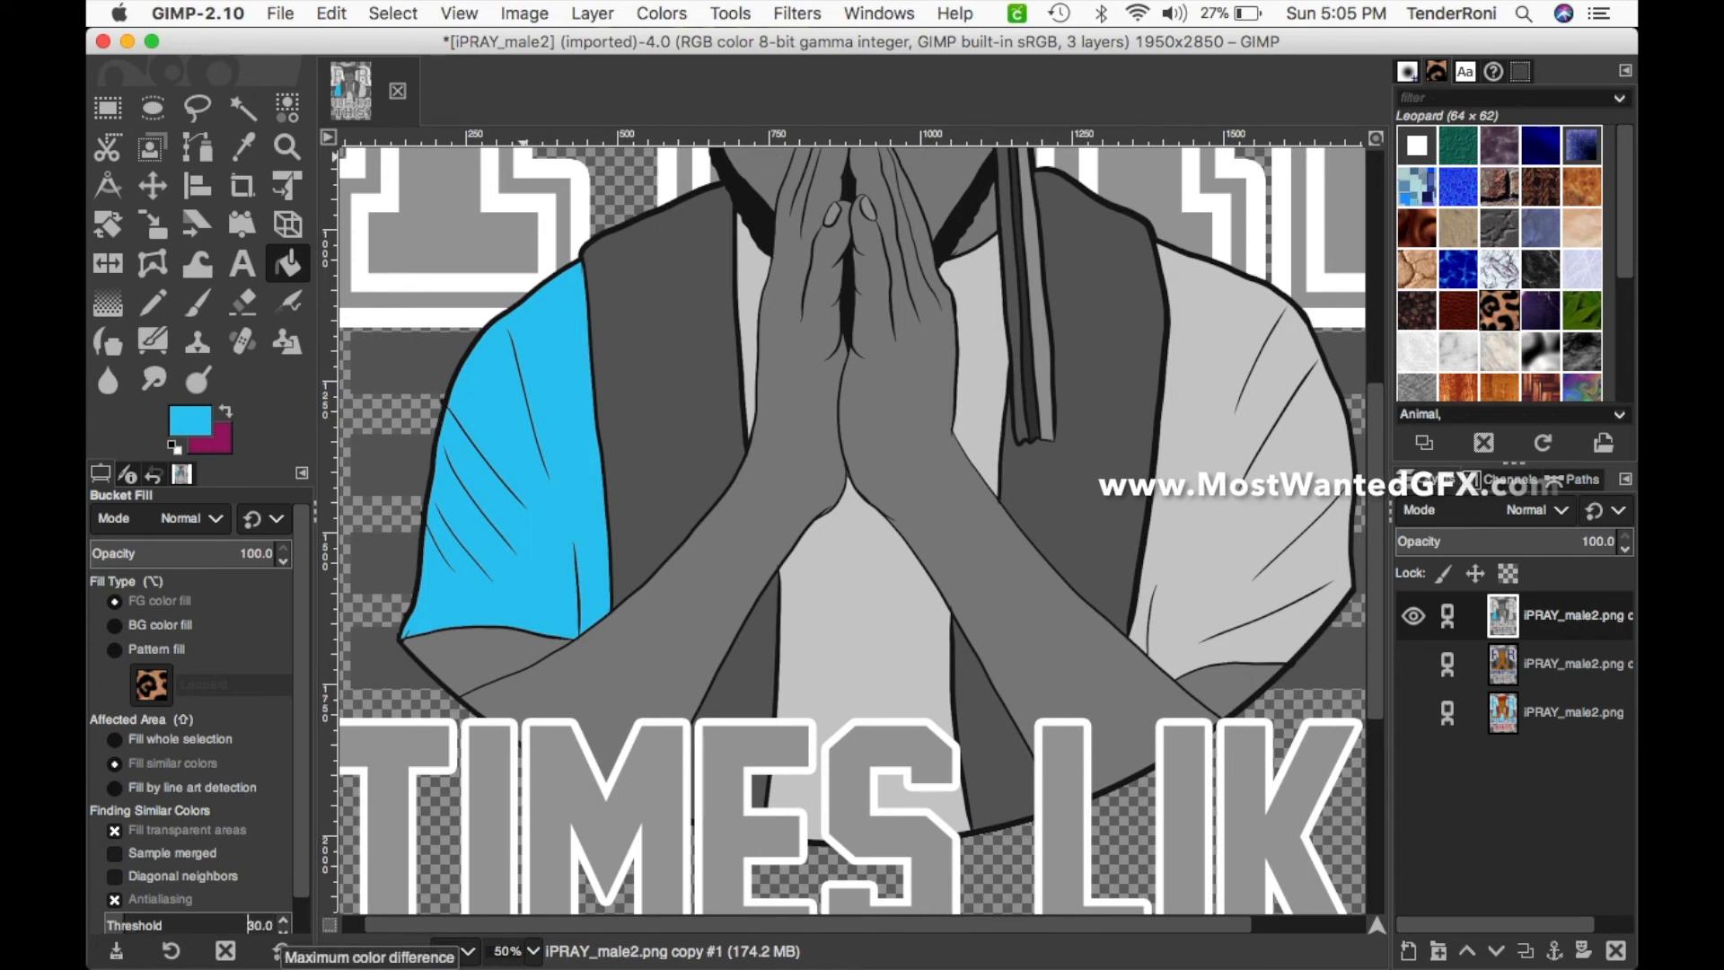
left_click(856, 661)
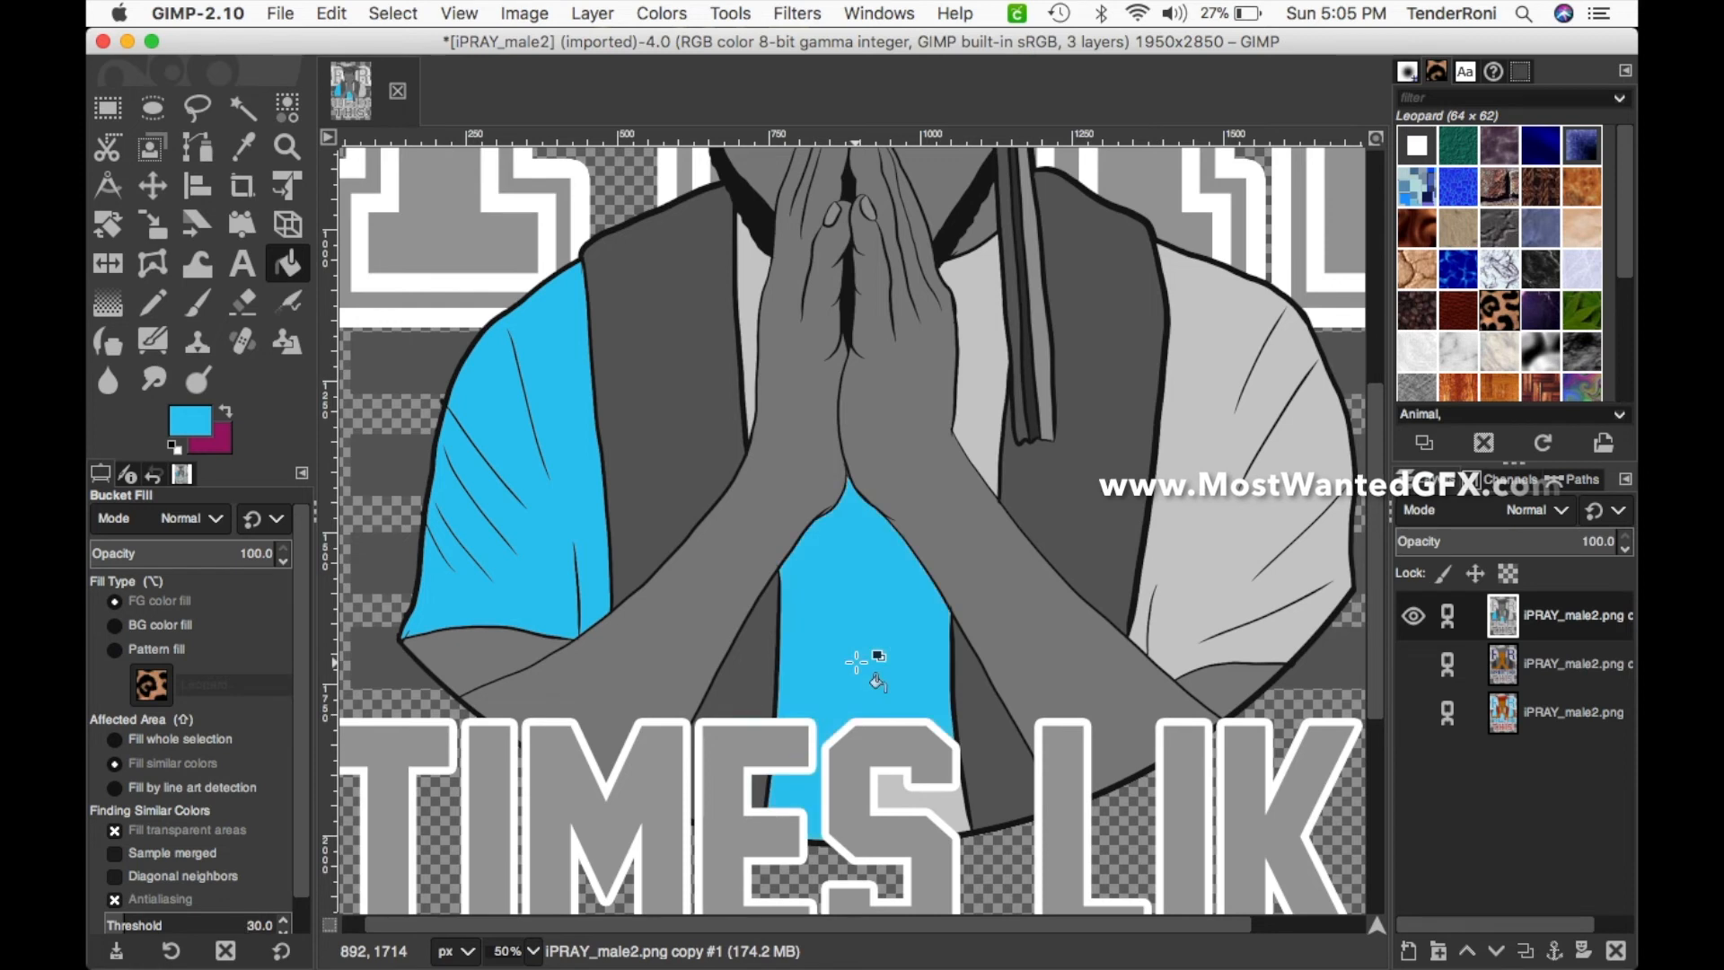
left_click(754, 273)
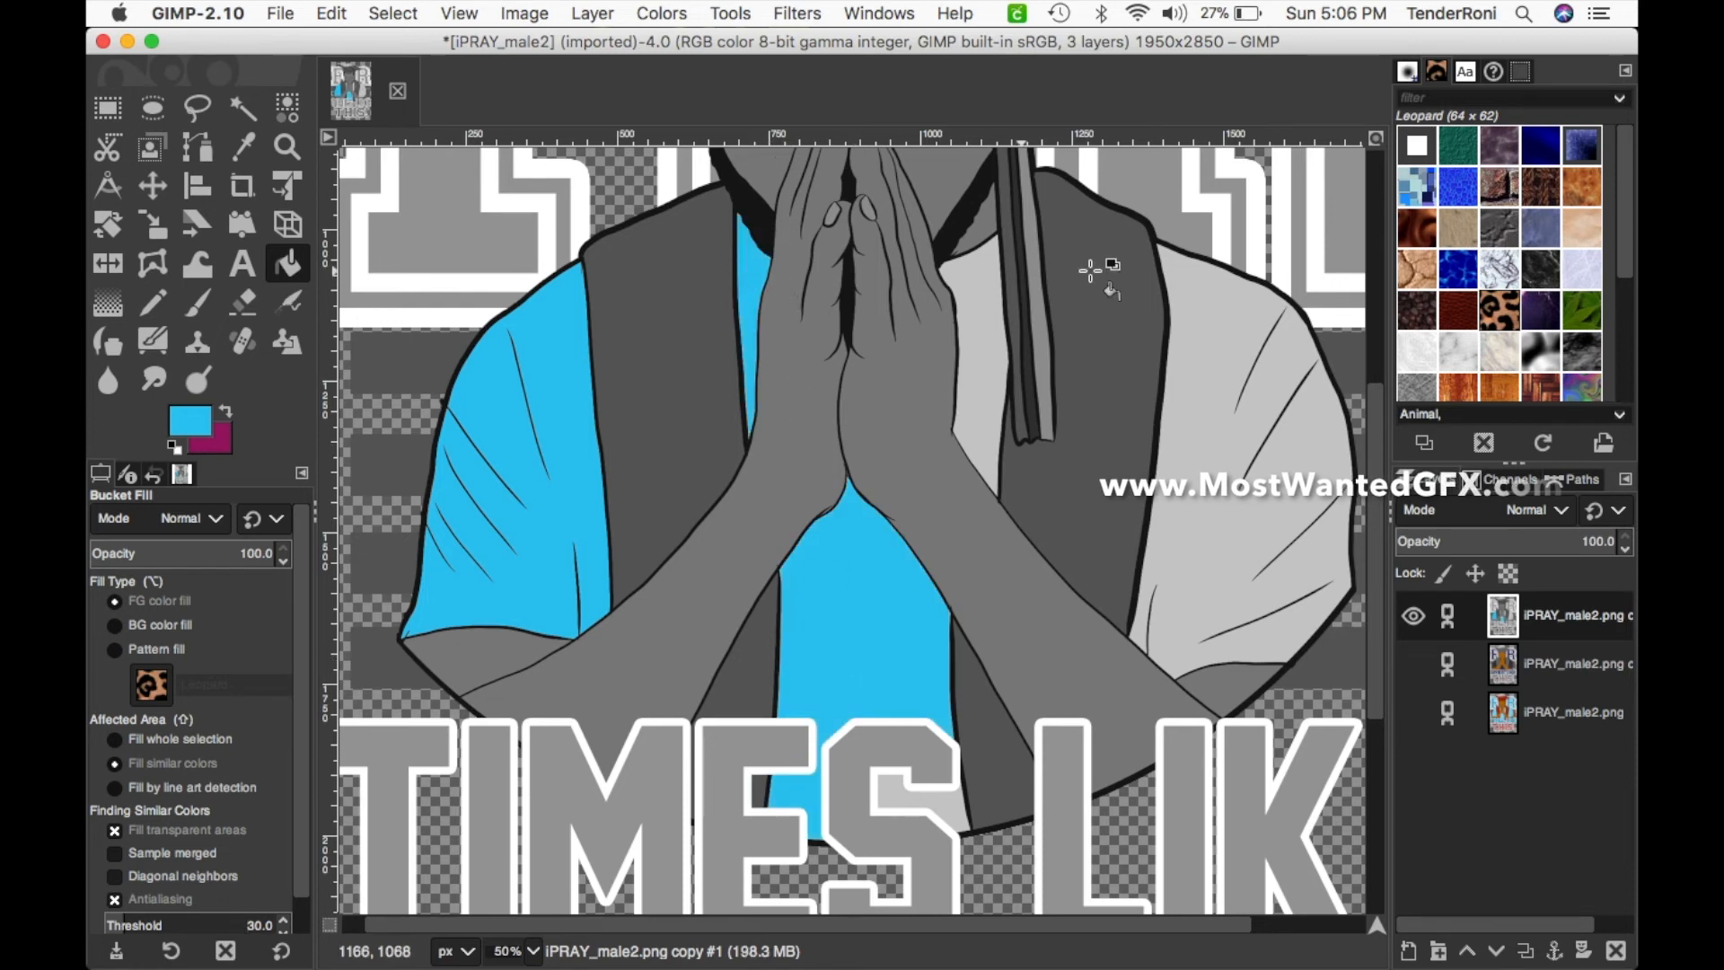
left_click(976, 319)
left_click(895, 790)
key("super+z")
left_click(1199, 585)
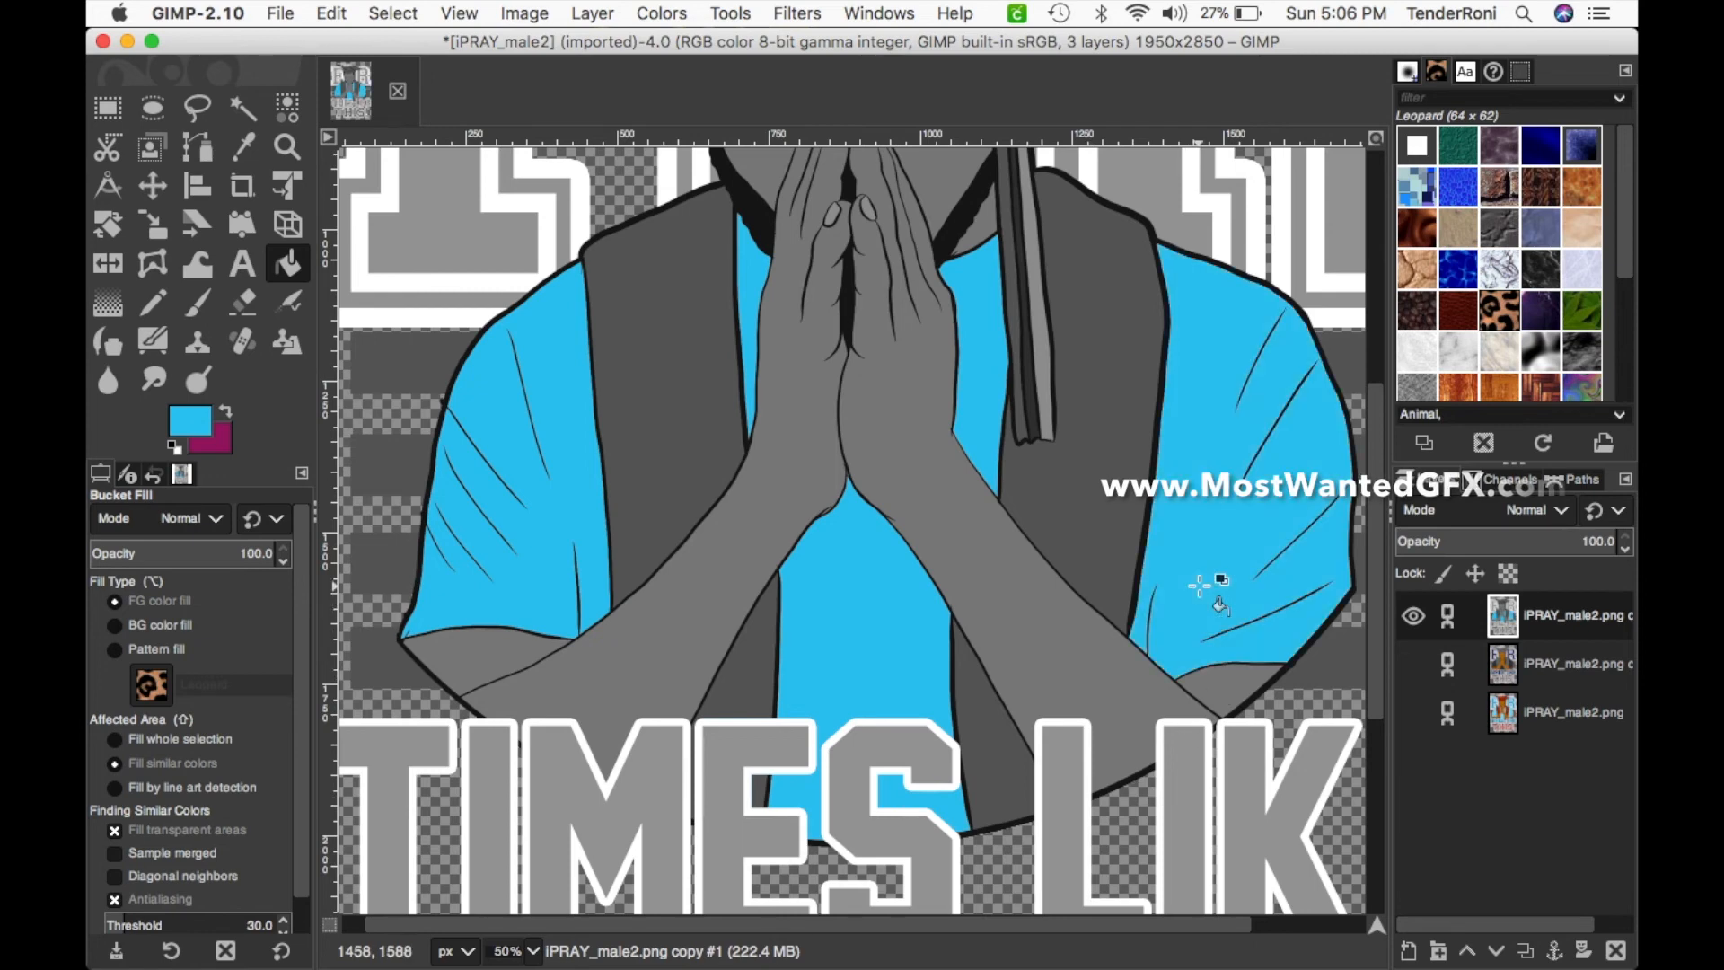
scroll(1381, 559, "down", 8)
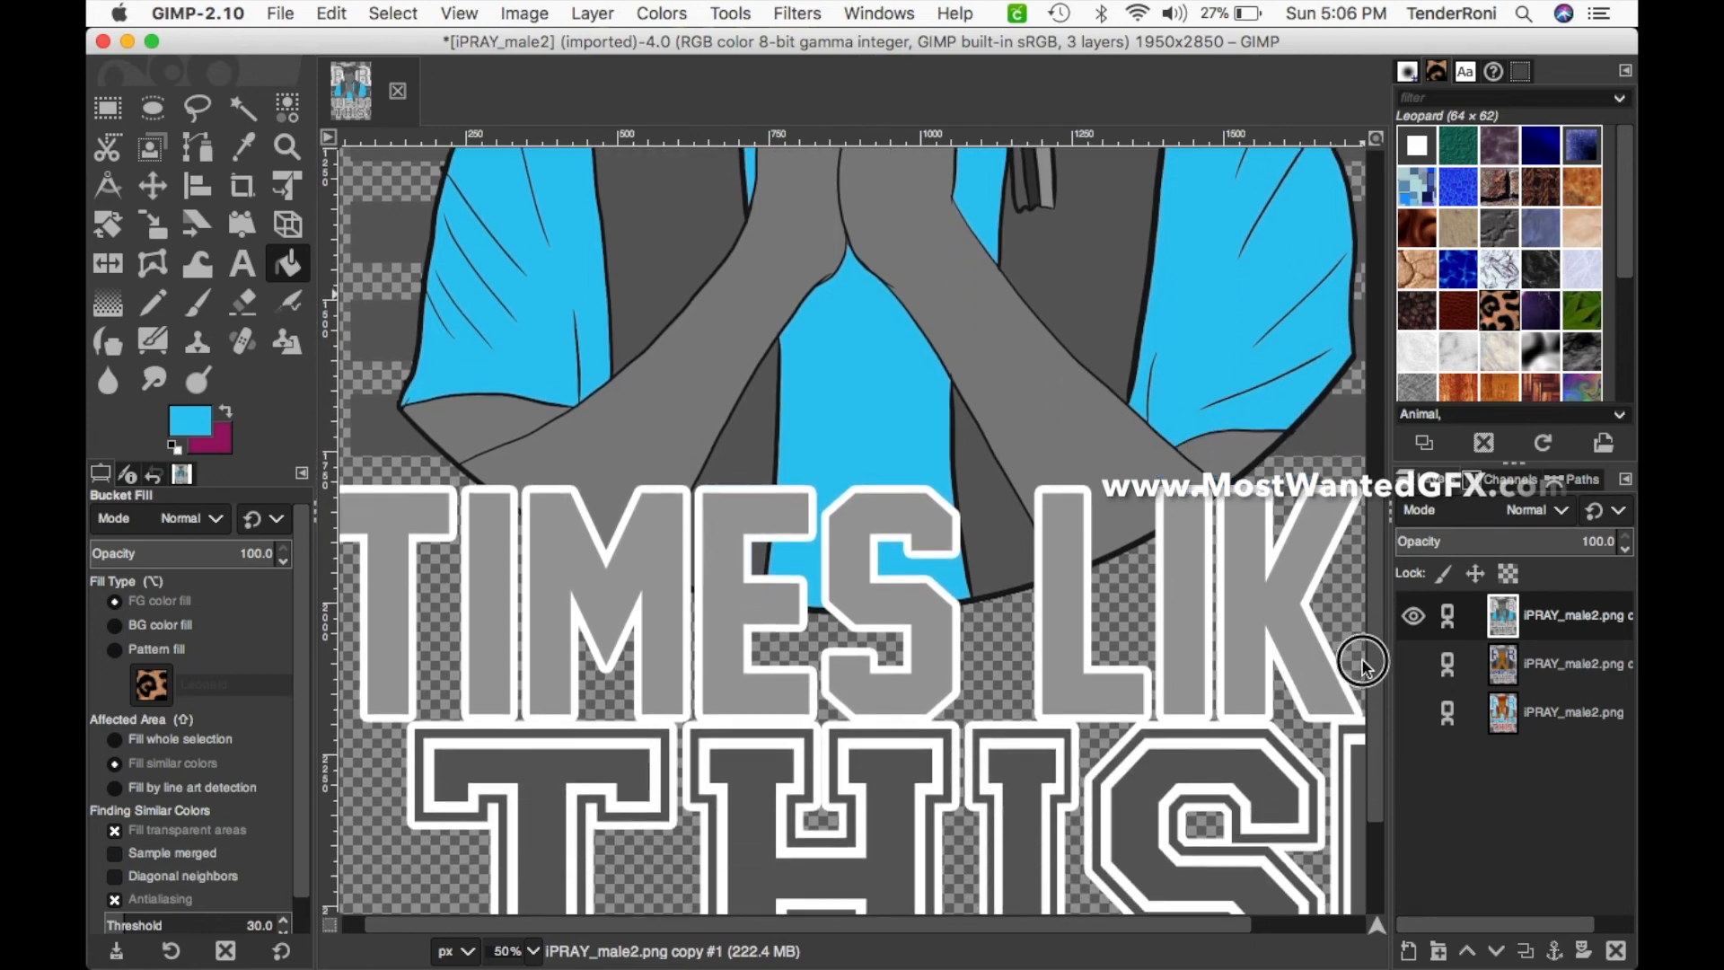
- Bucket-fill the outer and inner white outlines of the large letter F with light blue
scroll(1356, 700, "up", 15)
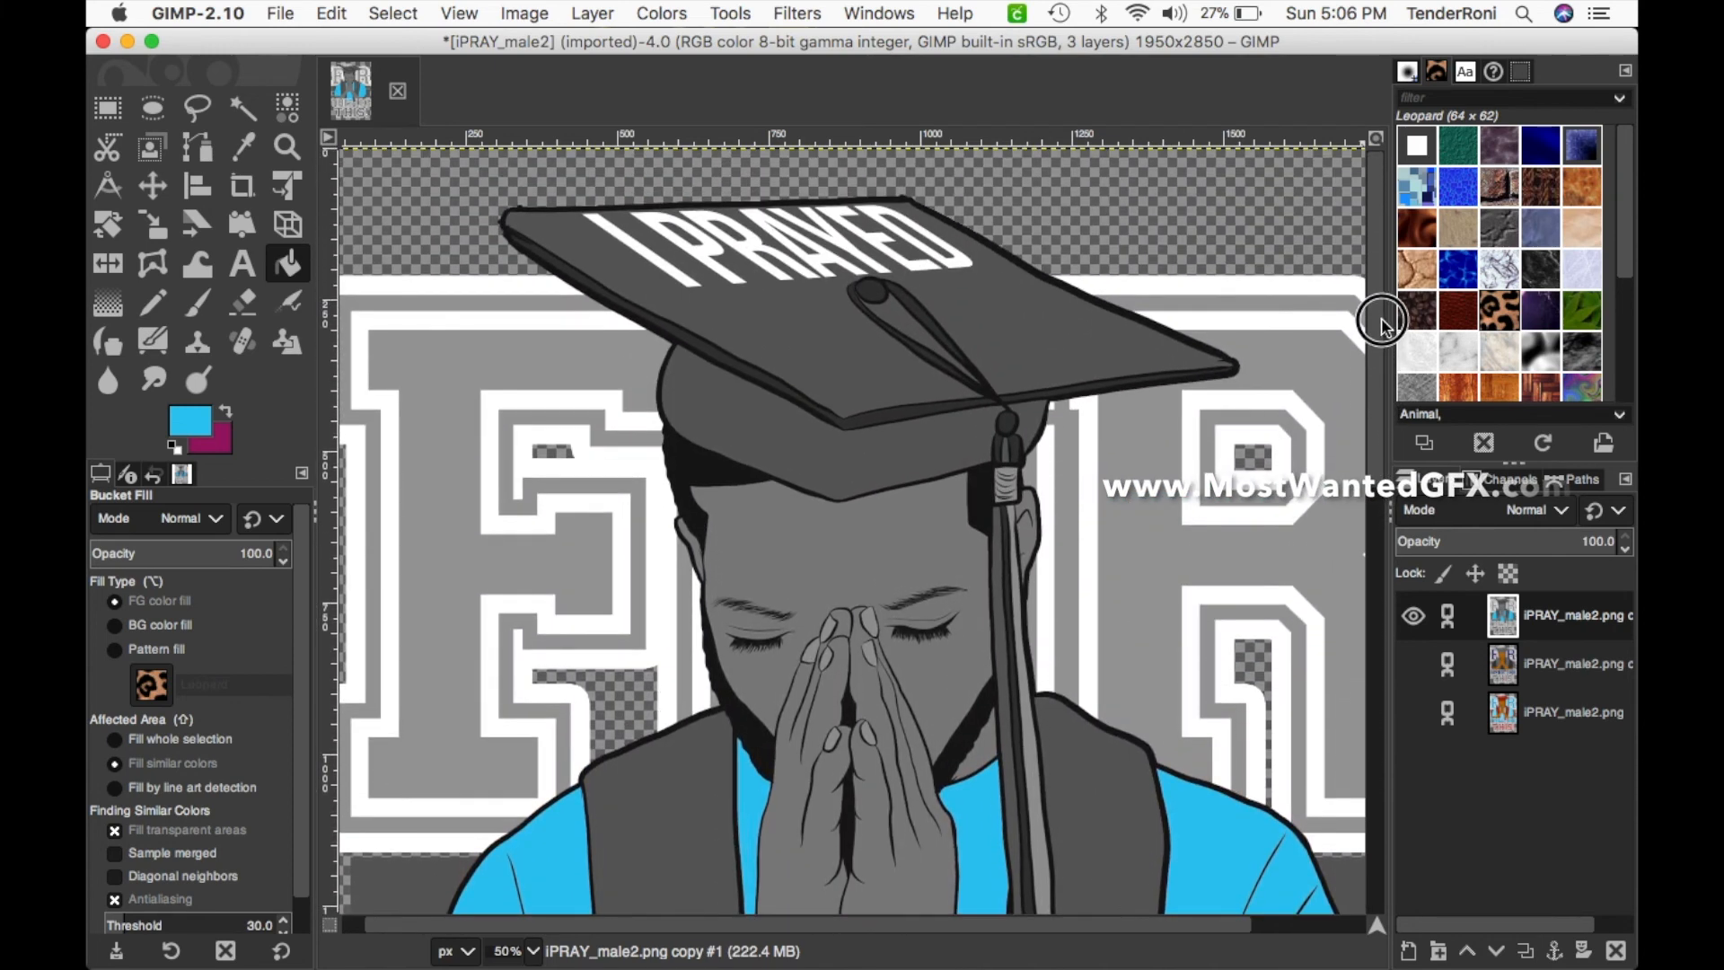
scroll(1386, 359, "down", 10)
scroll(1389, 529, "up", 10)
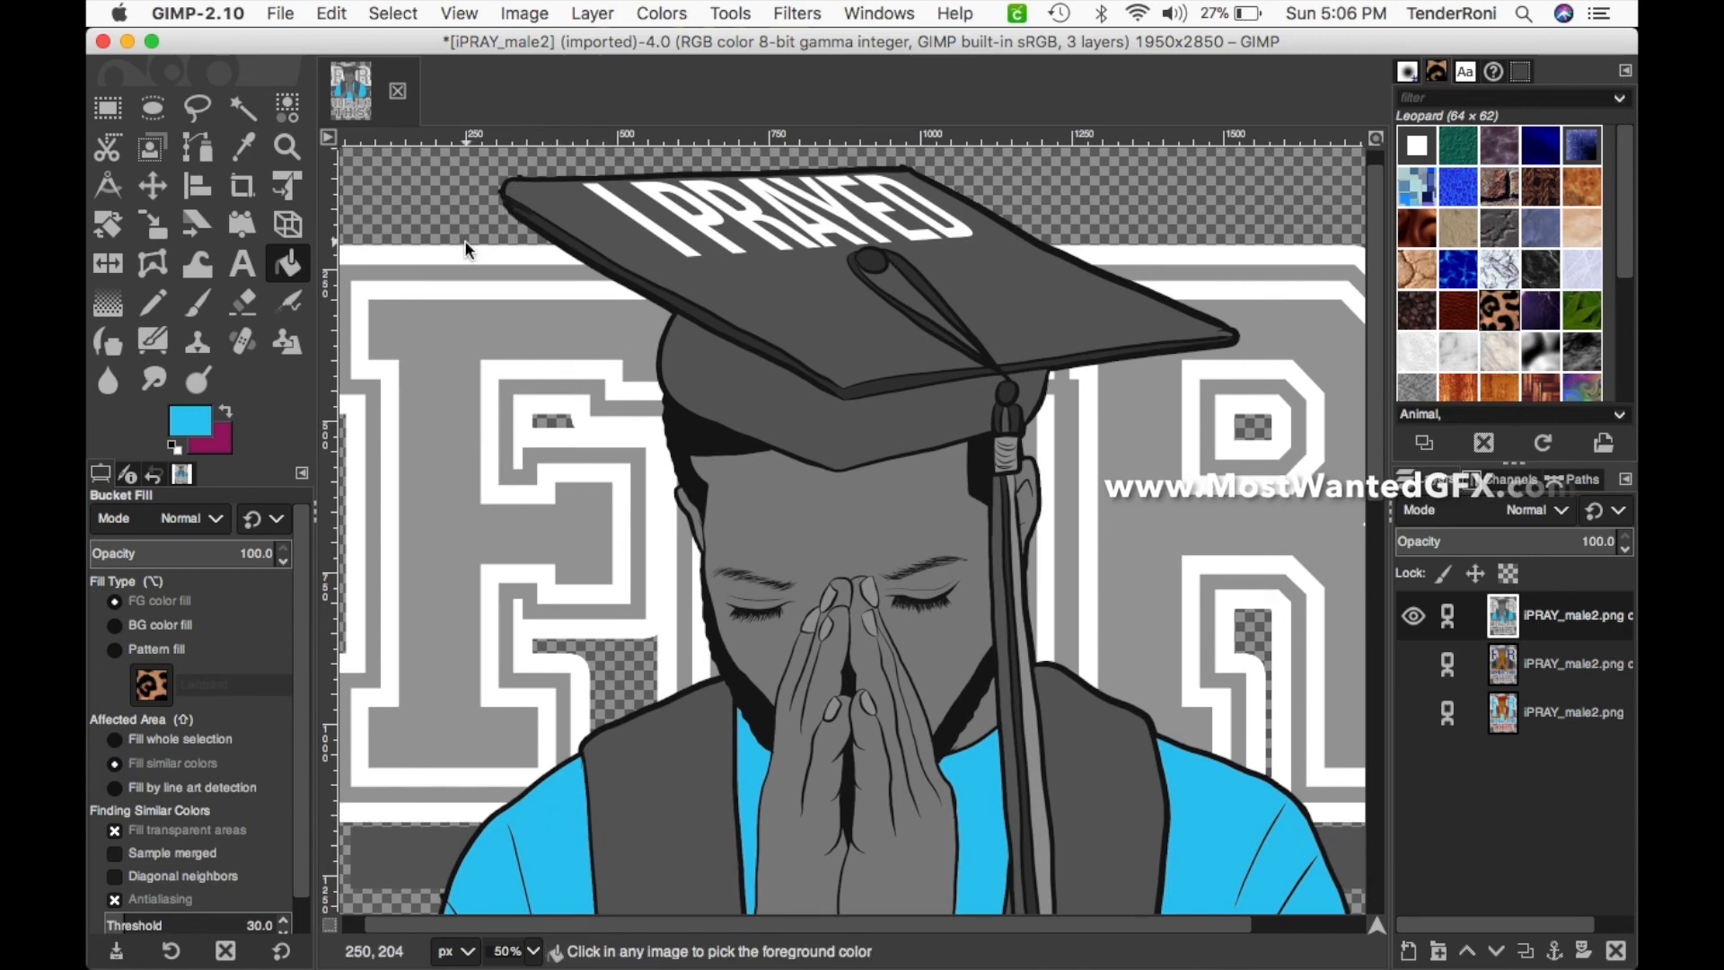
key("minus")
key("minus")
key("minus")
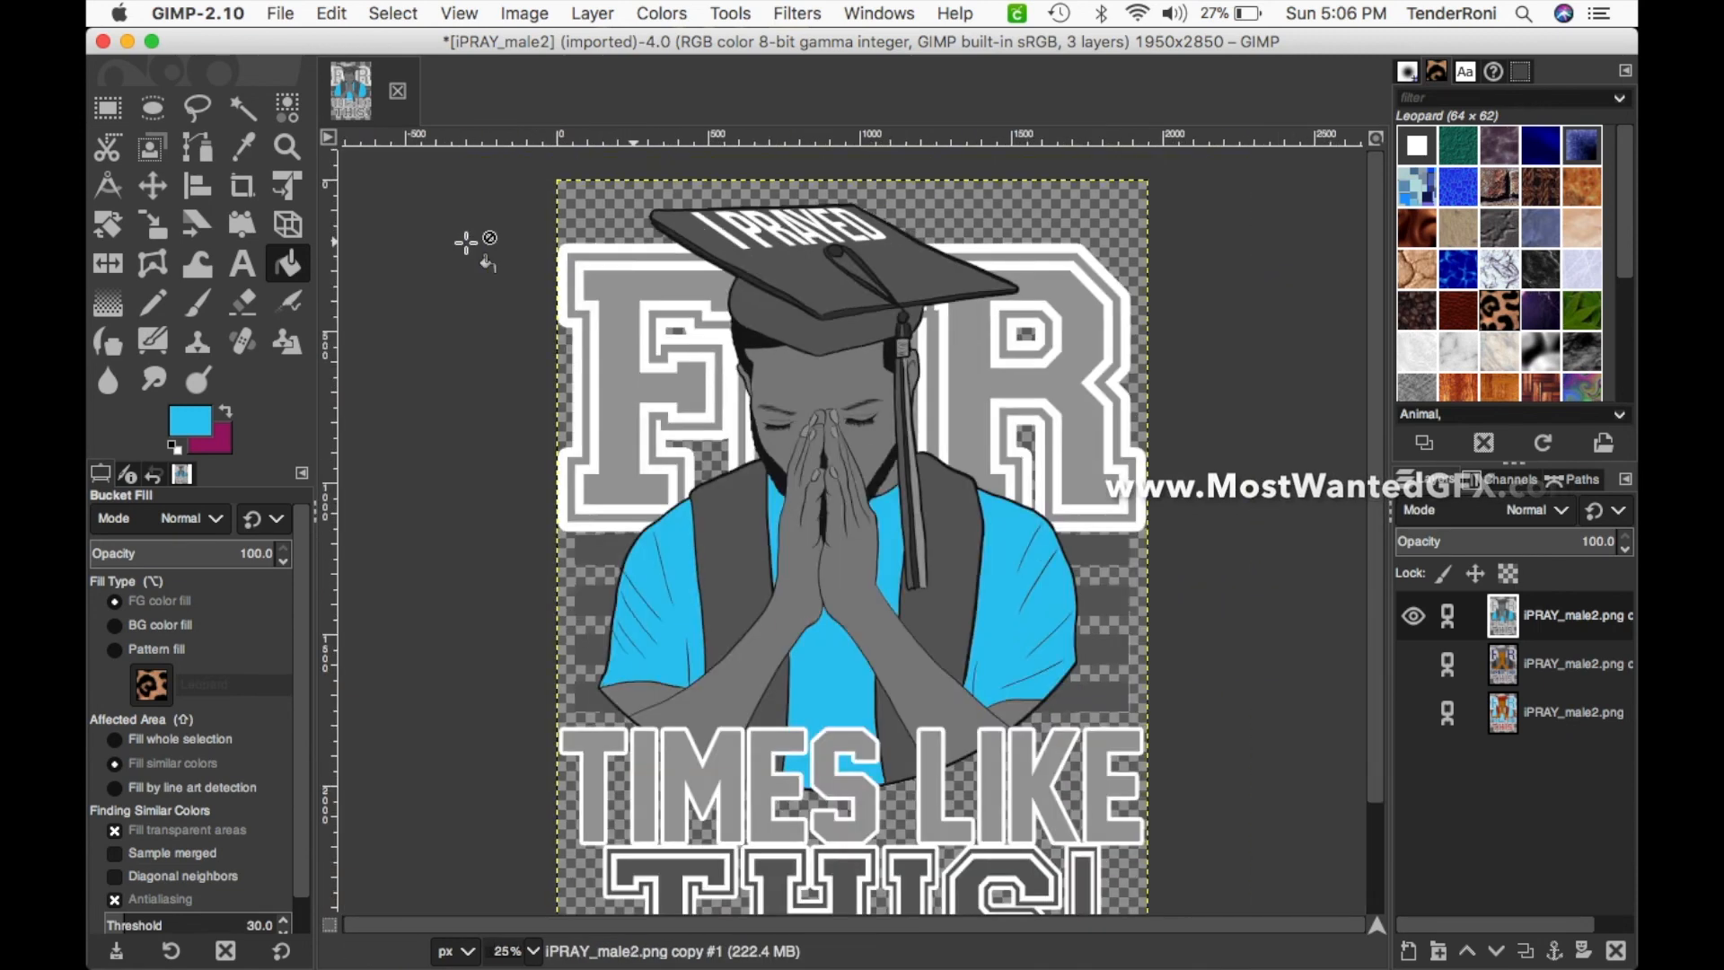
left_click(650, 265)
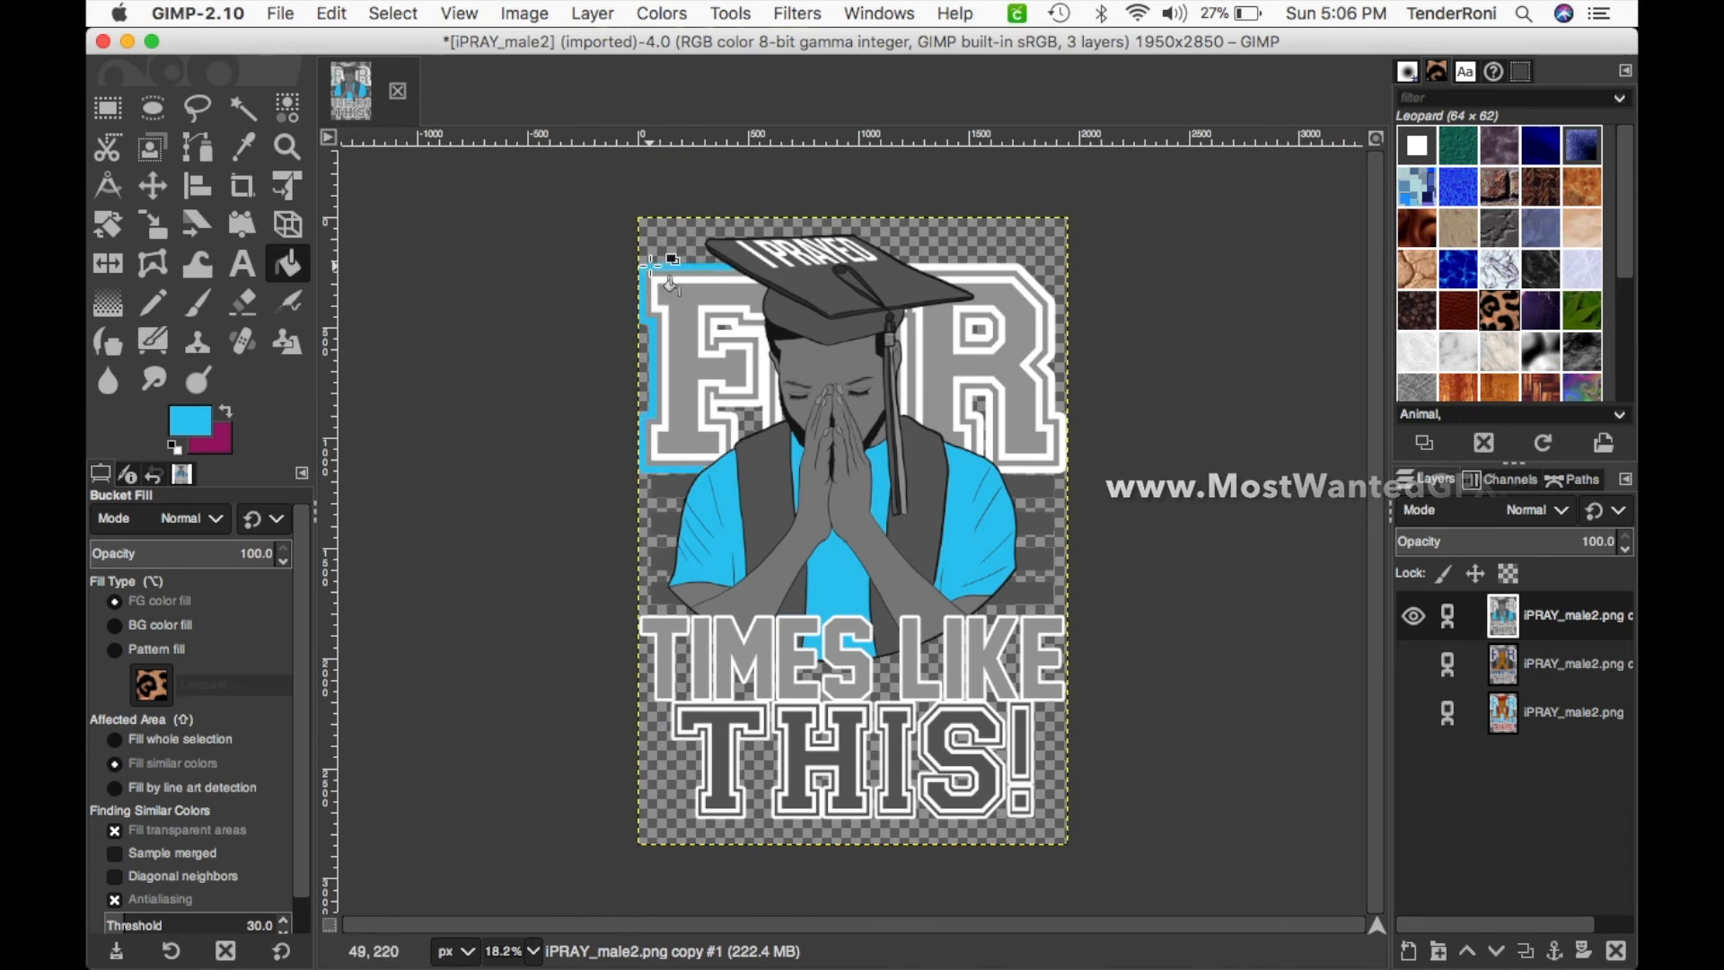
left_click(658, 282)
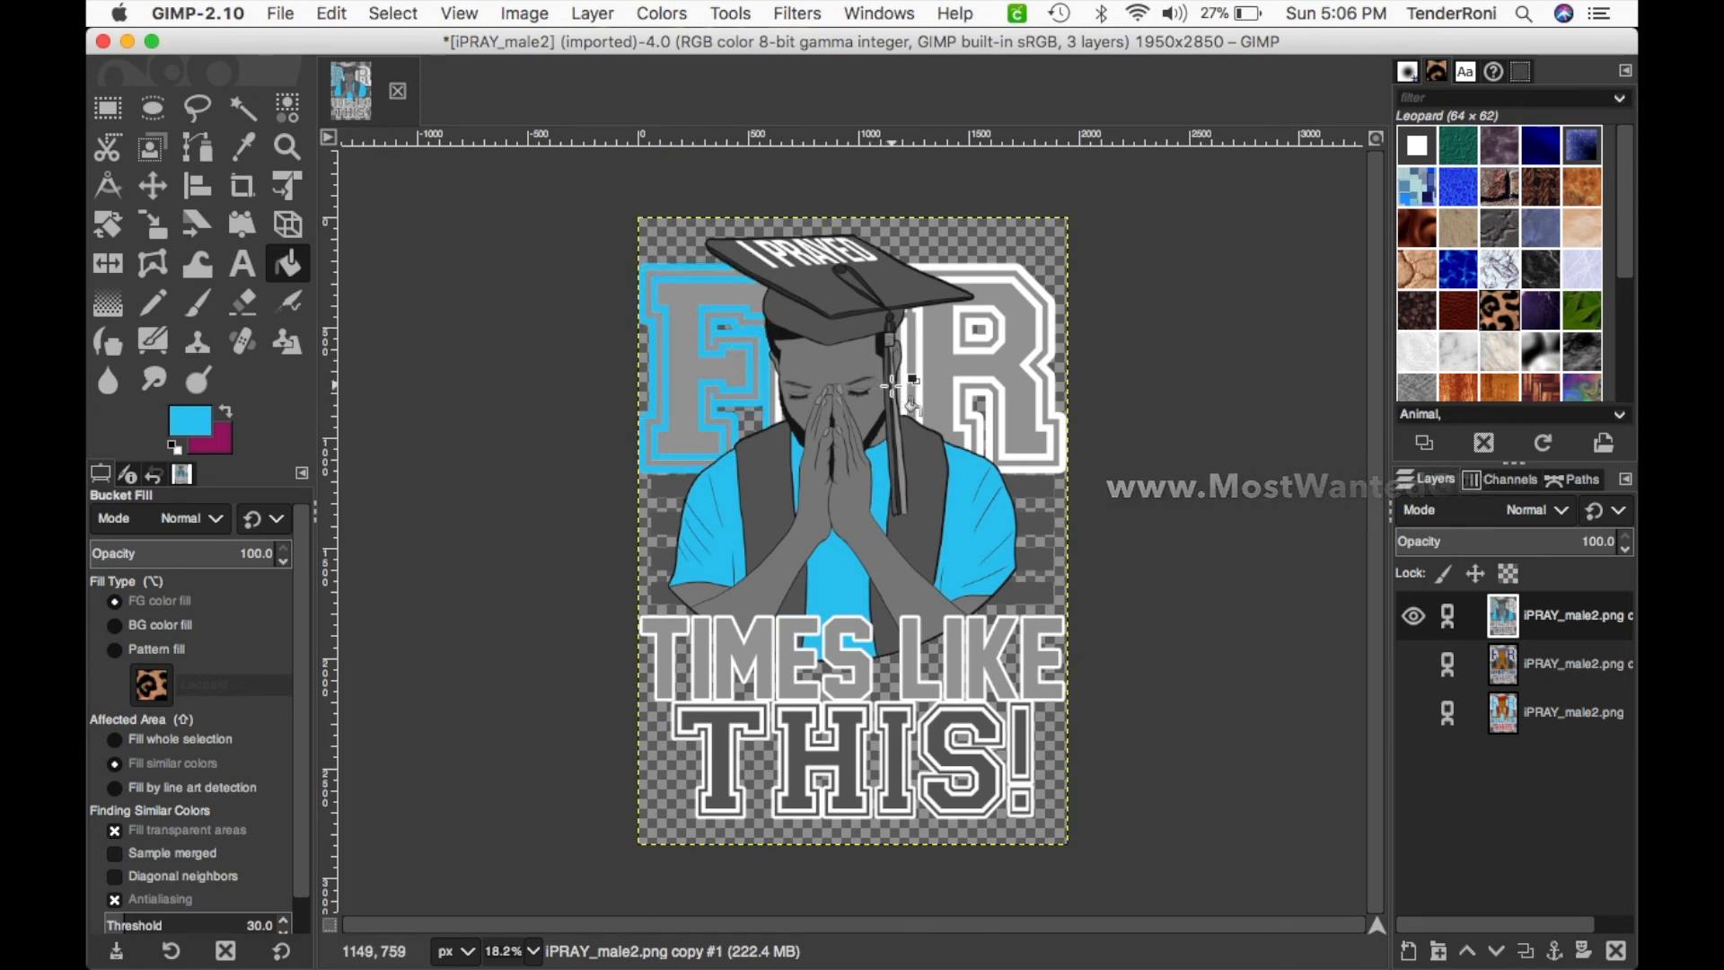
- Fill the white outline strips beside the figure's face and along the R's stem with light blue
key("z")
left_click(916, 332)
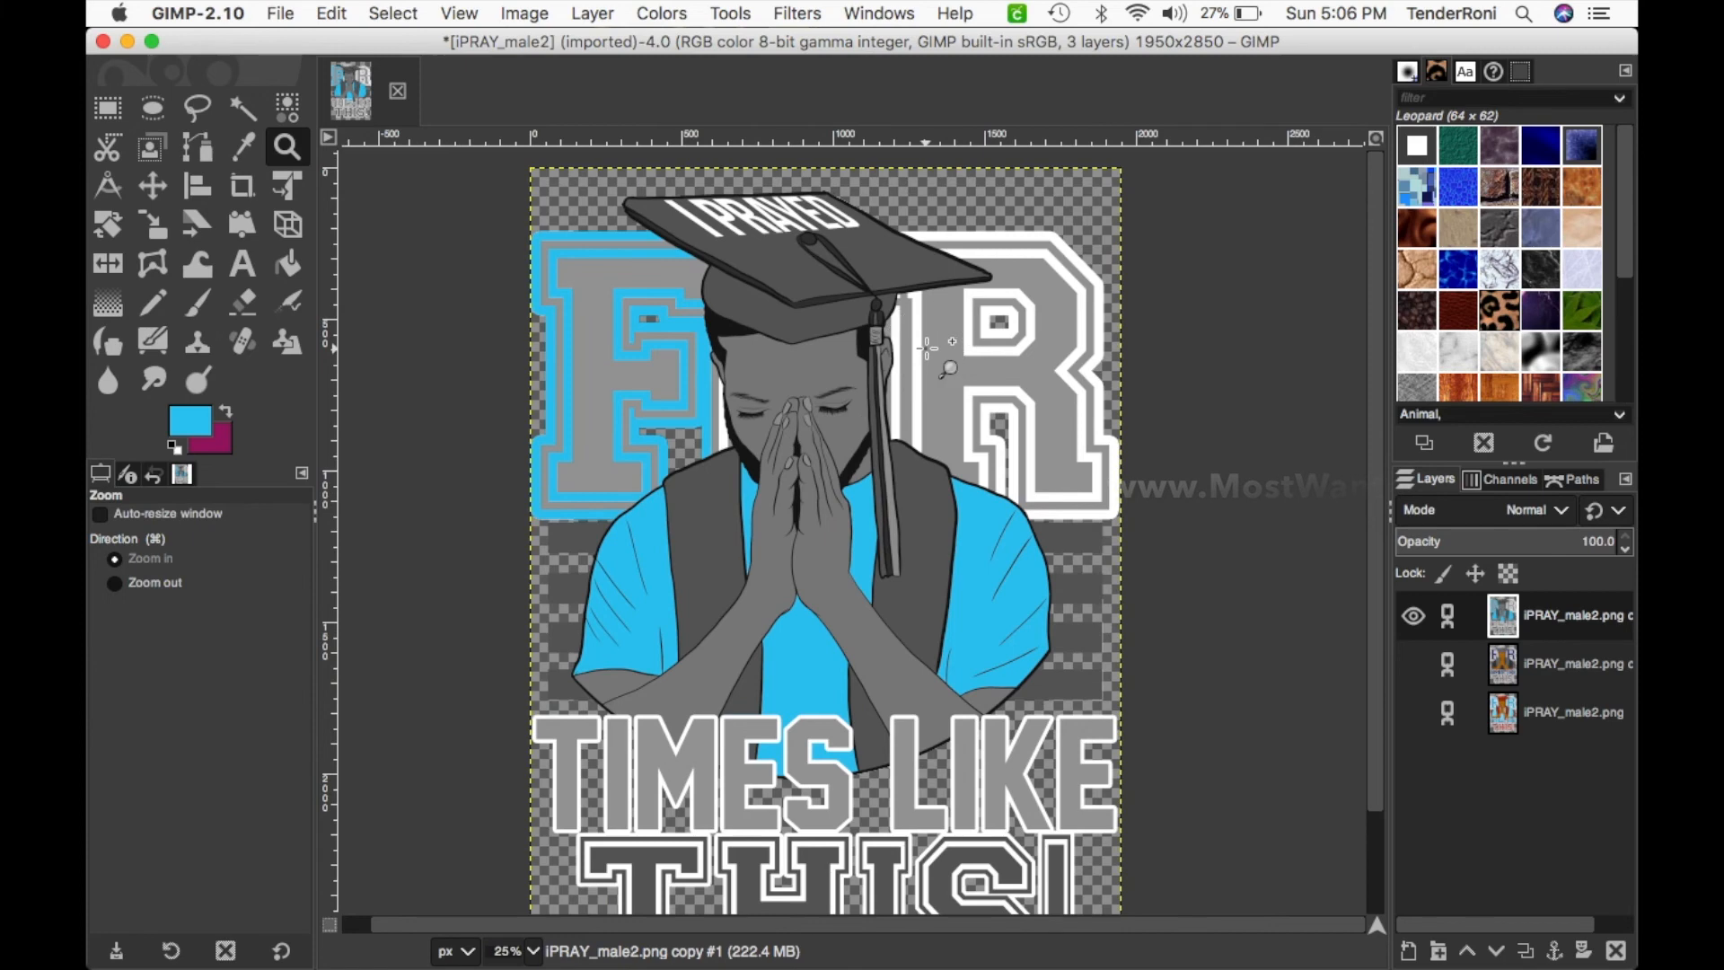
left_click(916, 332)
key("shift+b")
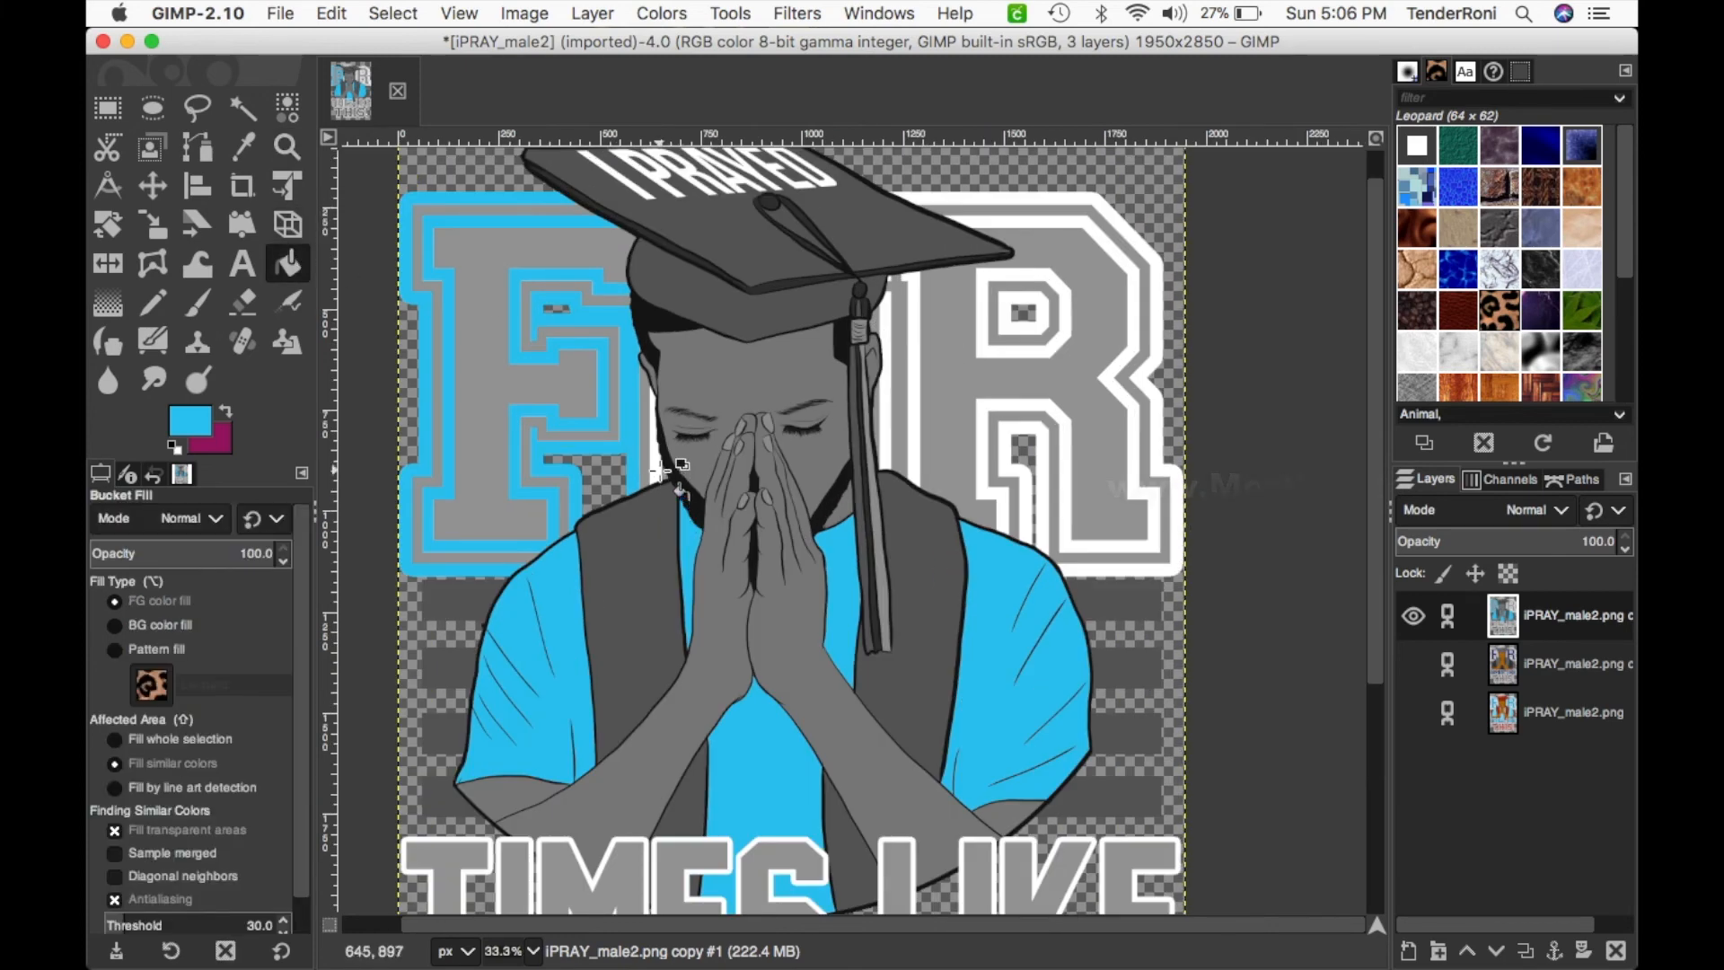
left_click(887, 403)
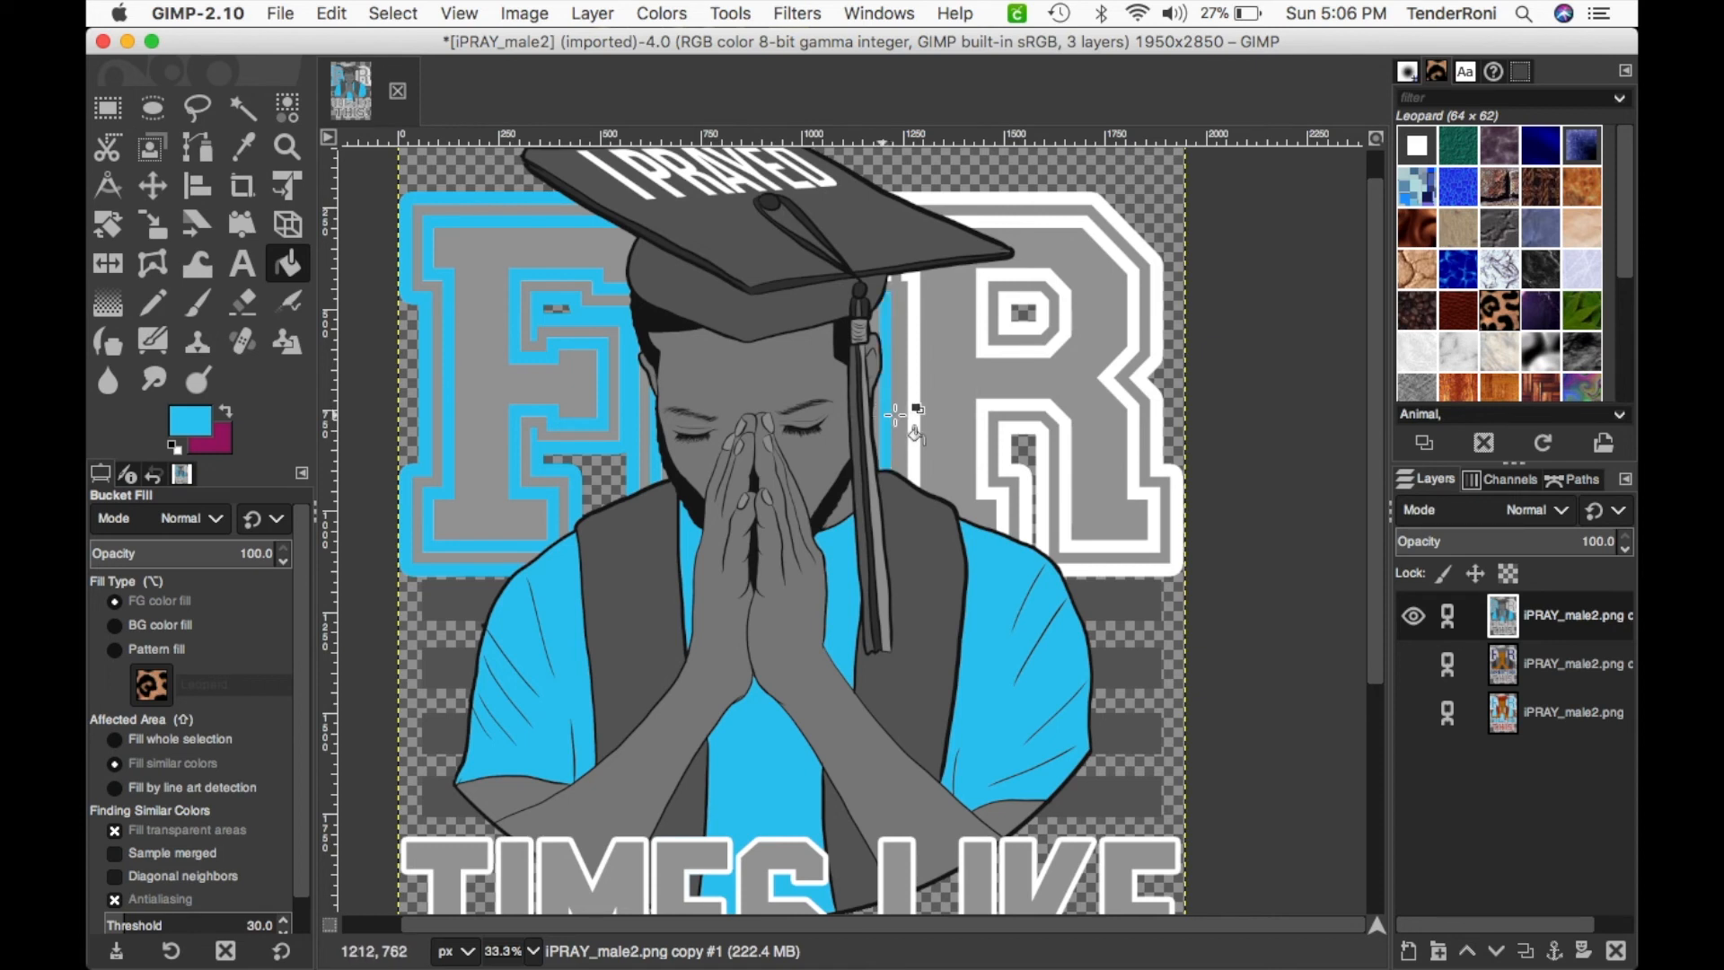
left_click(917, 344)
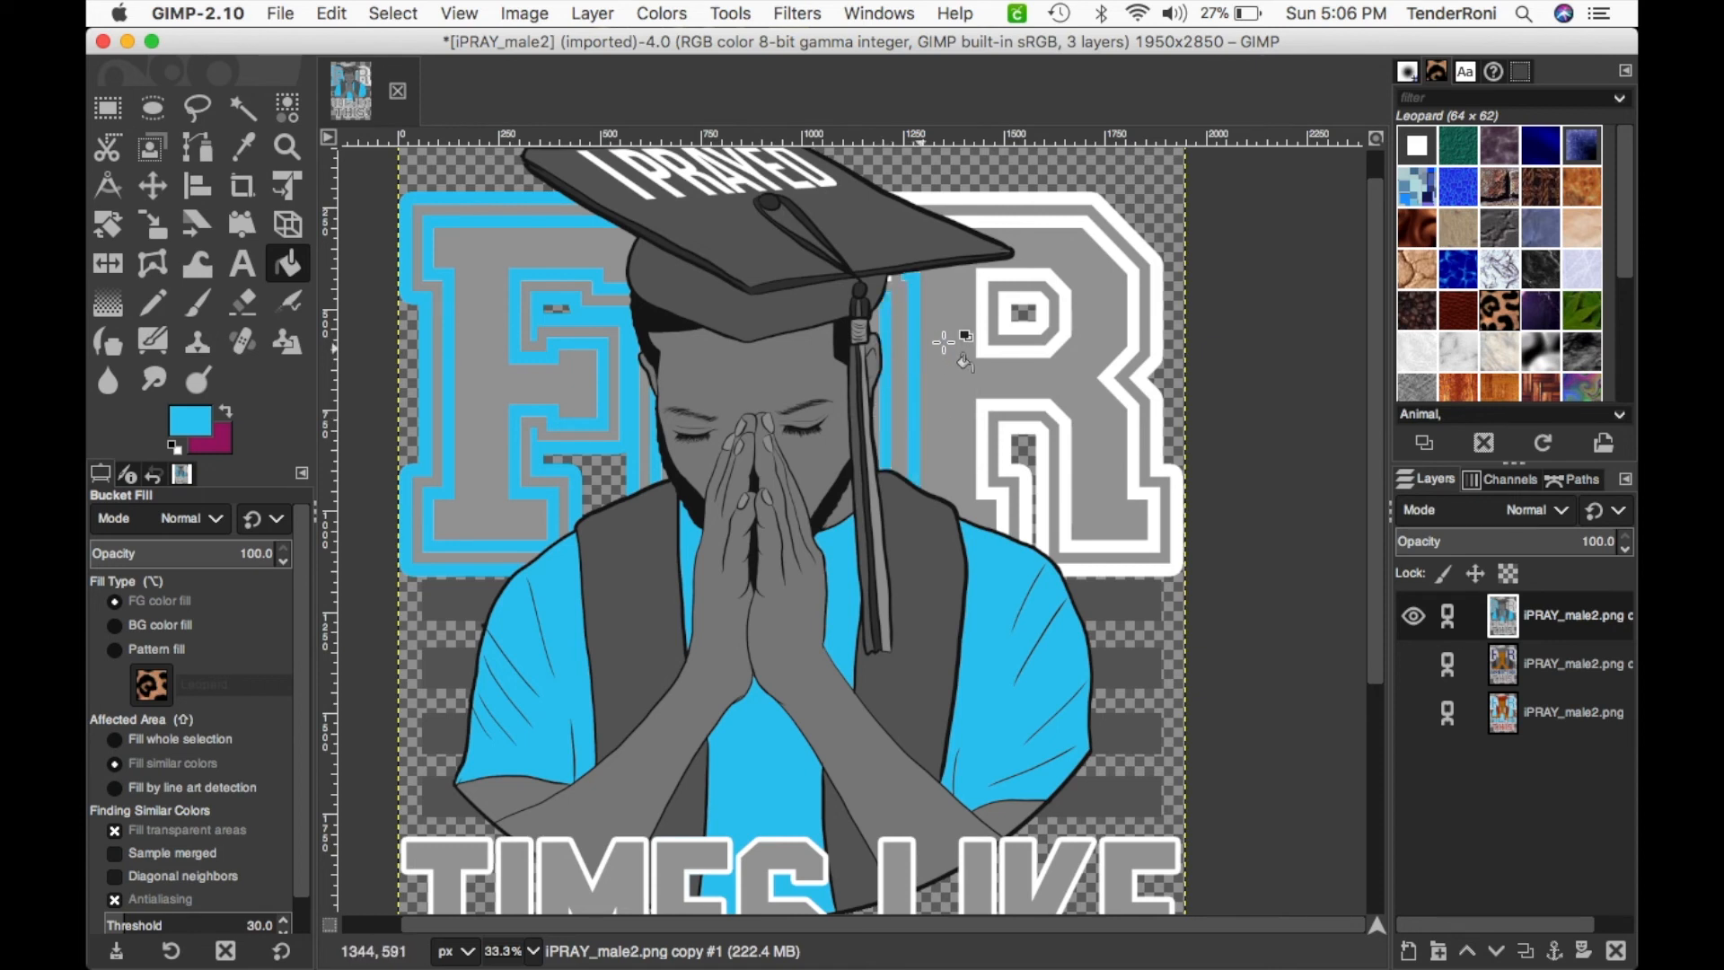
- Fill the remaining white outlines of the R, including its counter and the gap between its legs, with light blue
left_click(980, 198)
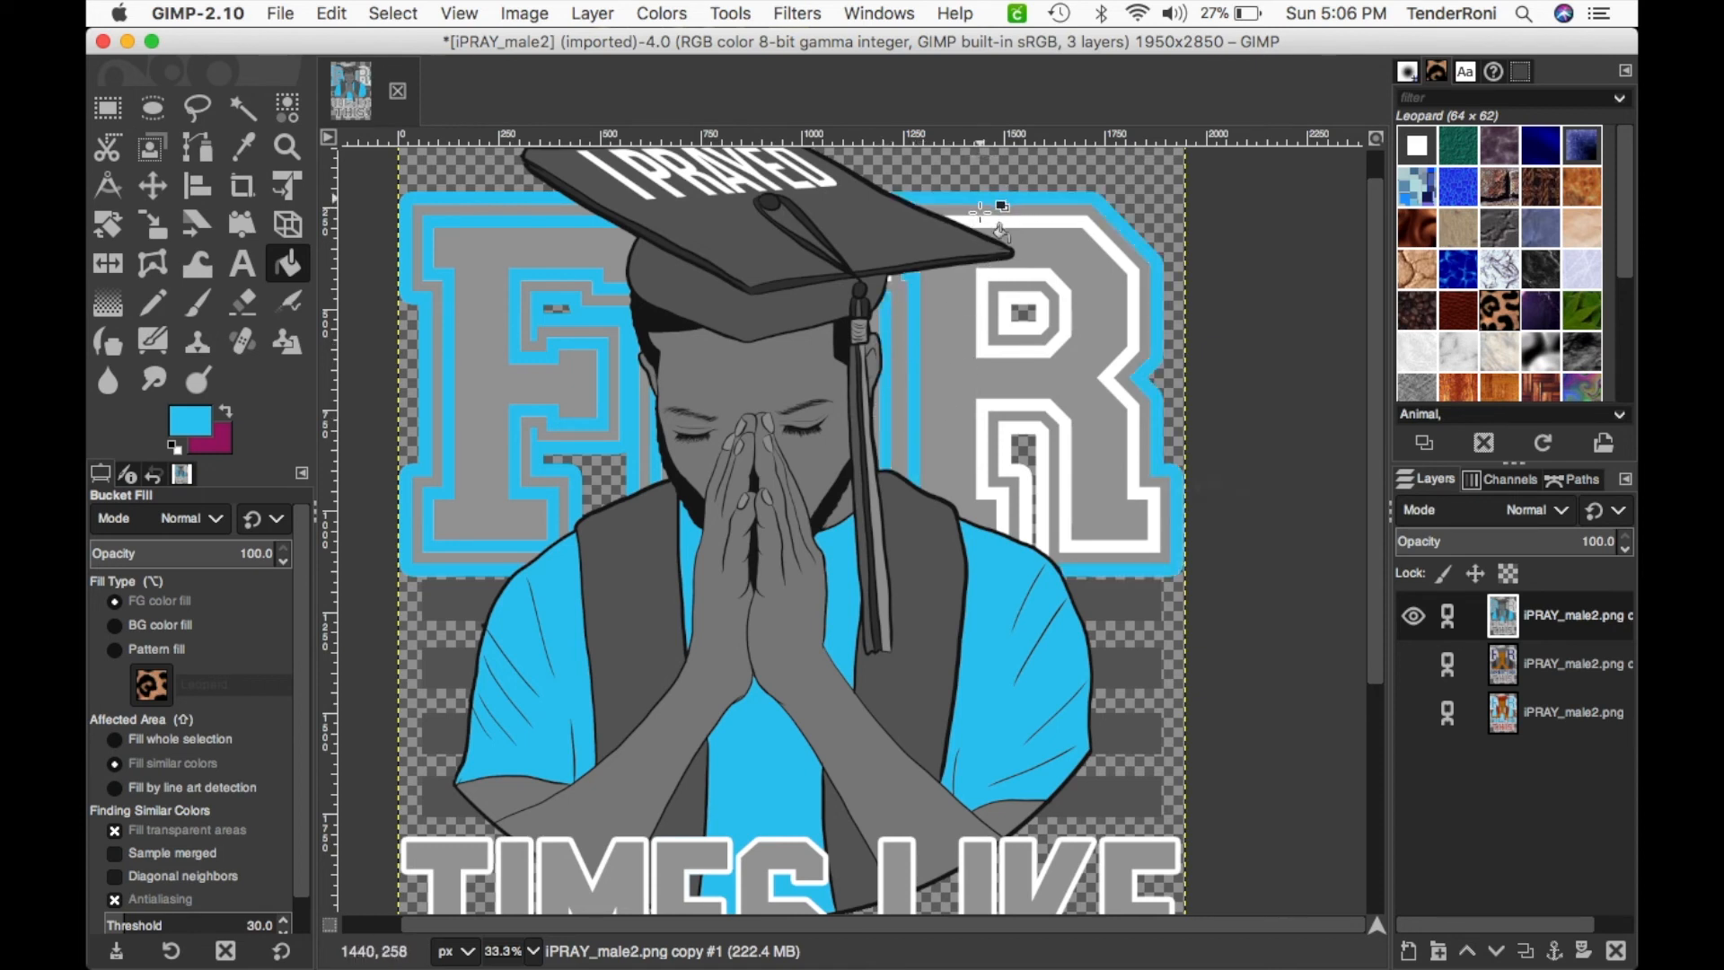
left_click(984, 222)
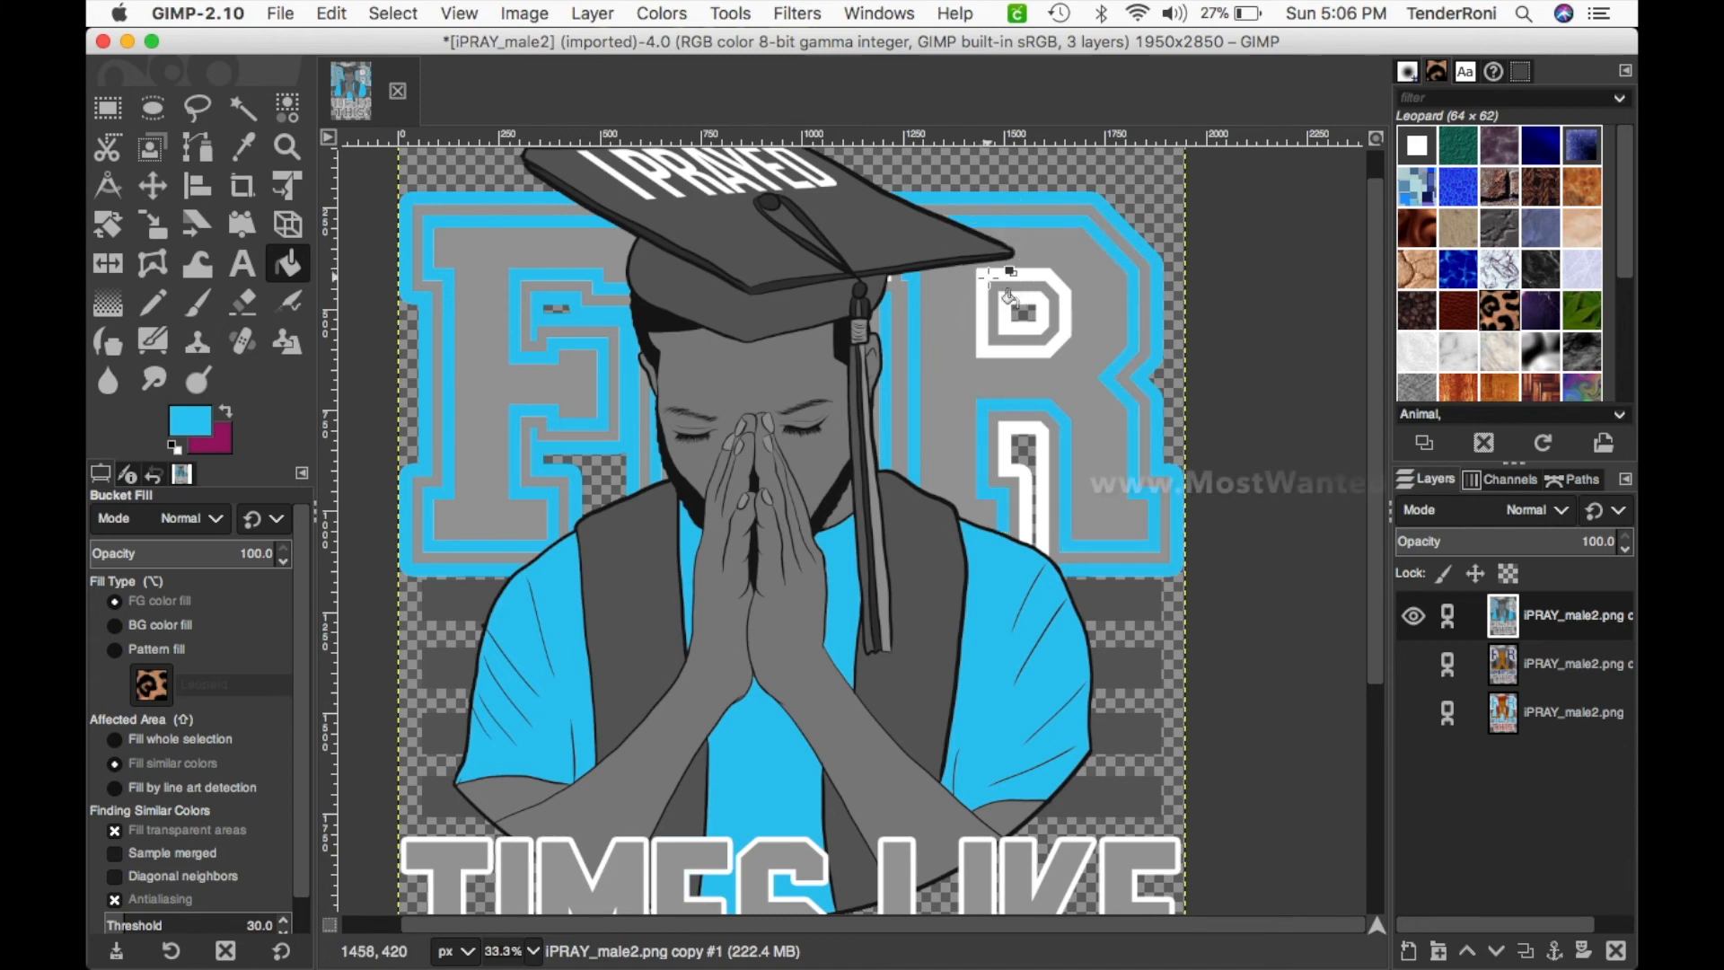
left_click(982, 273)
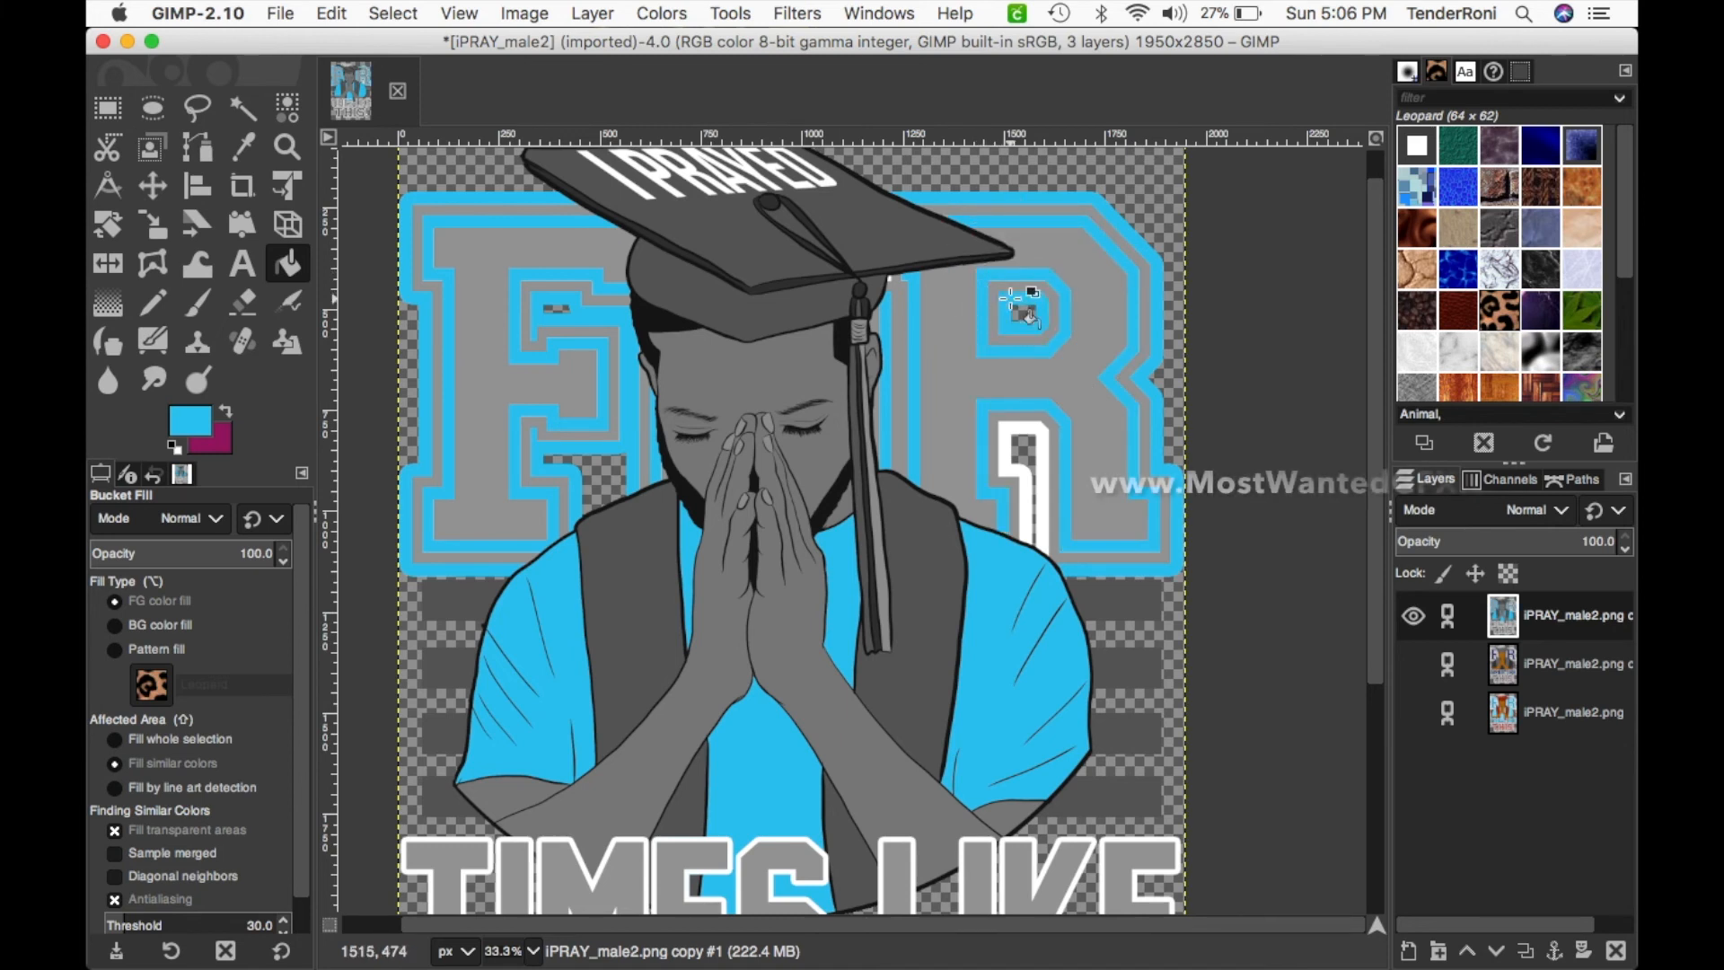
left_click(1030, 449)
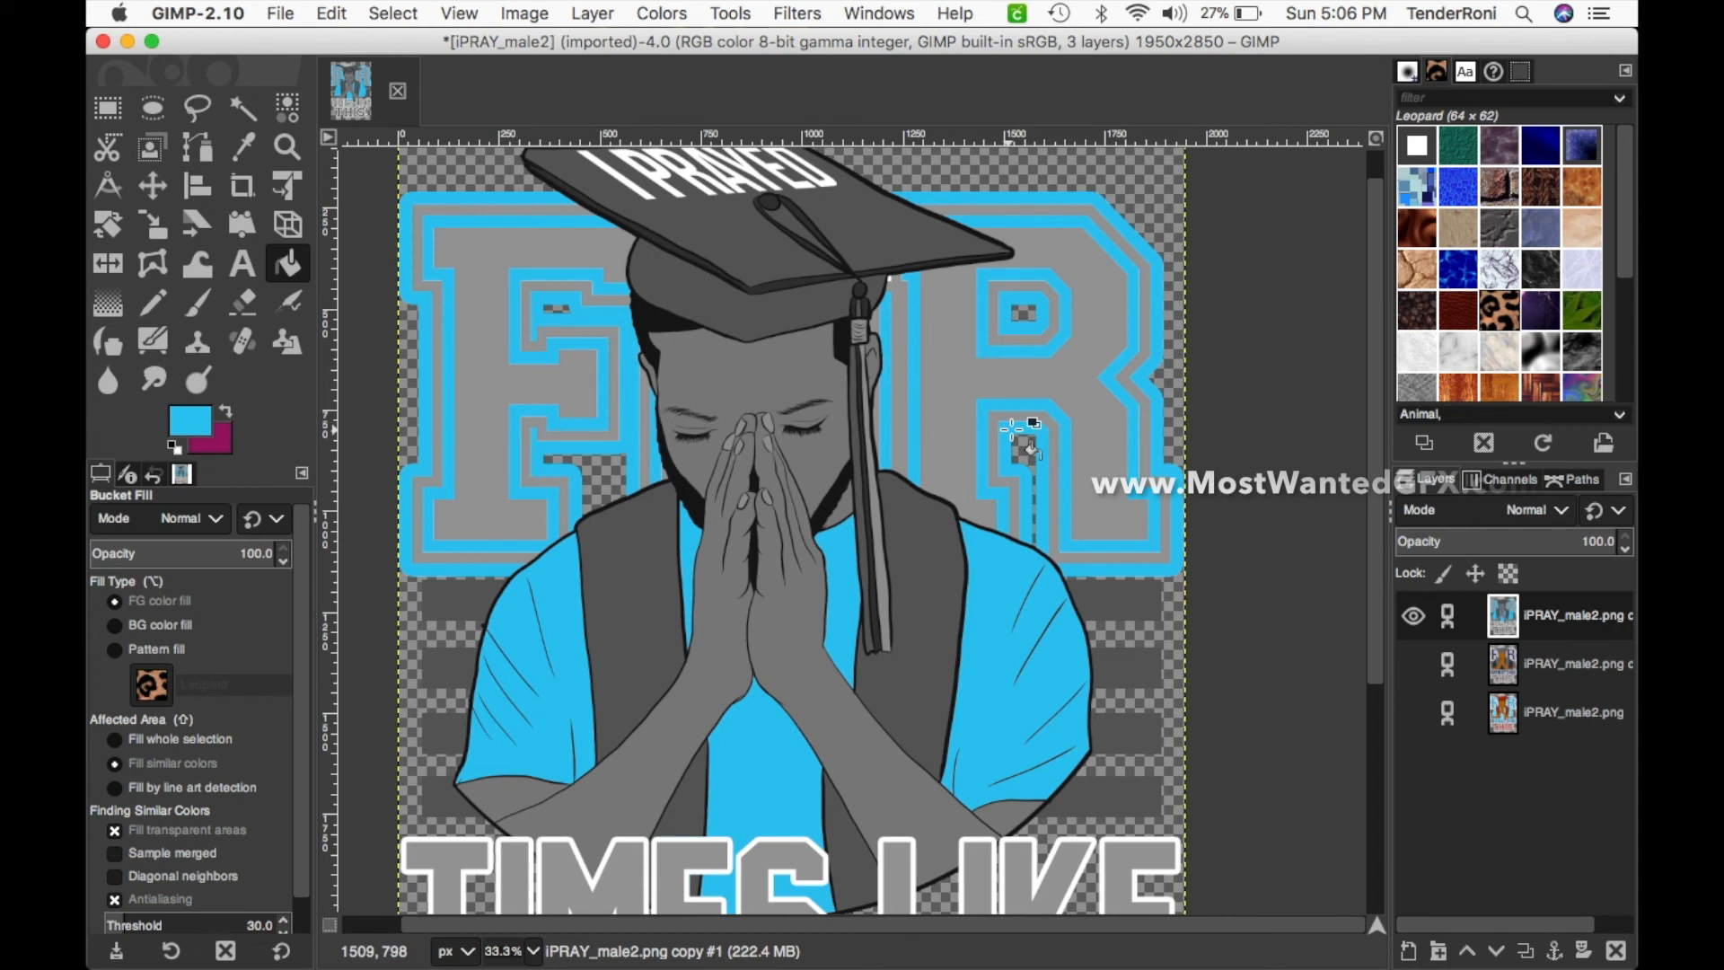
- Set the foreground colour to white ffffff
left_click_drag(1377, 570, 1365, 530)
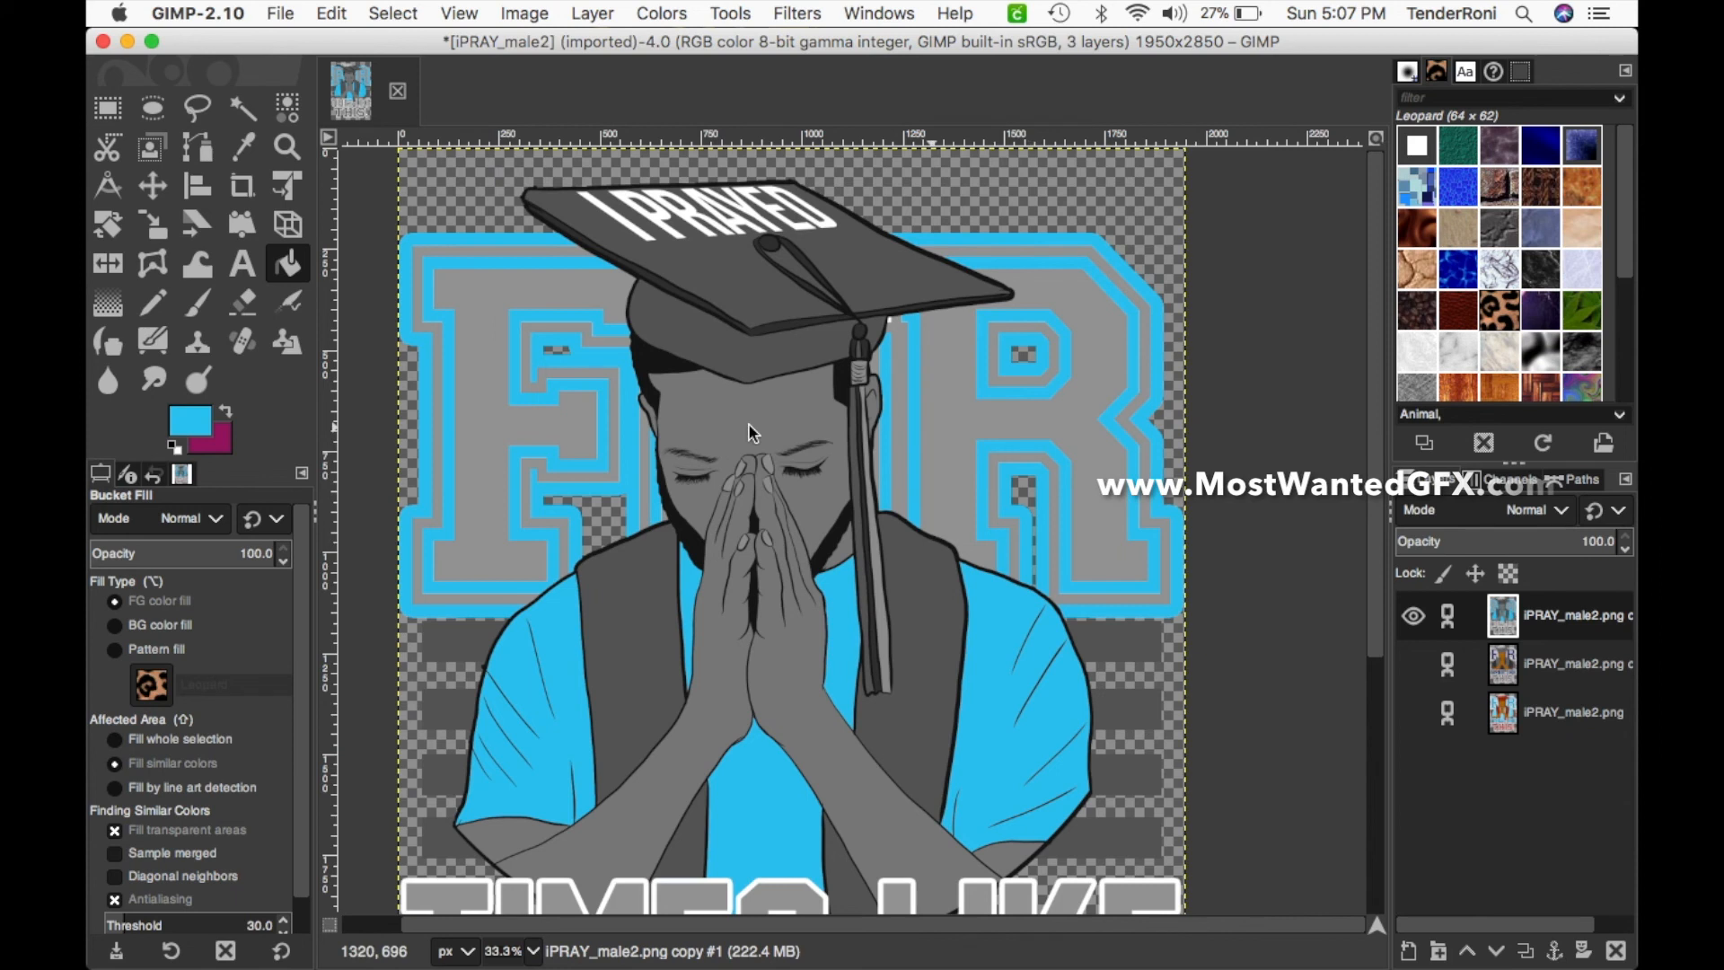
left_click(206, 428)
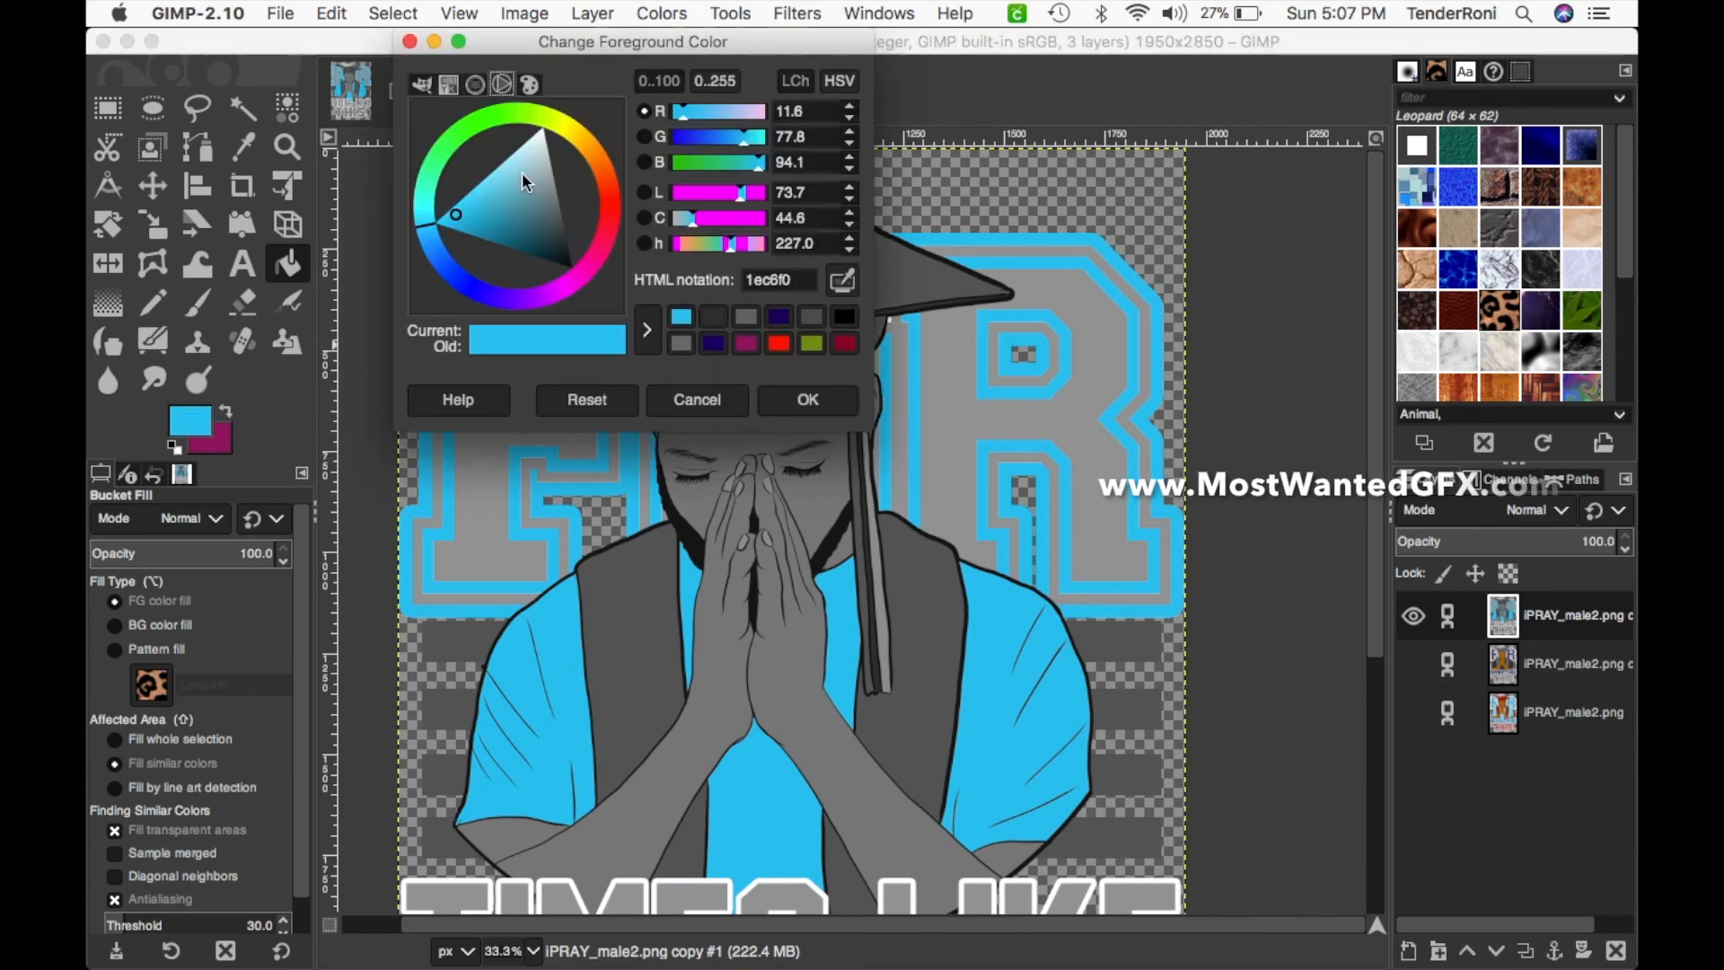
left_click_drag(525, 178, 556, 113)
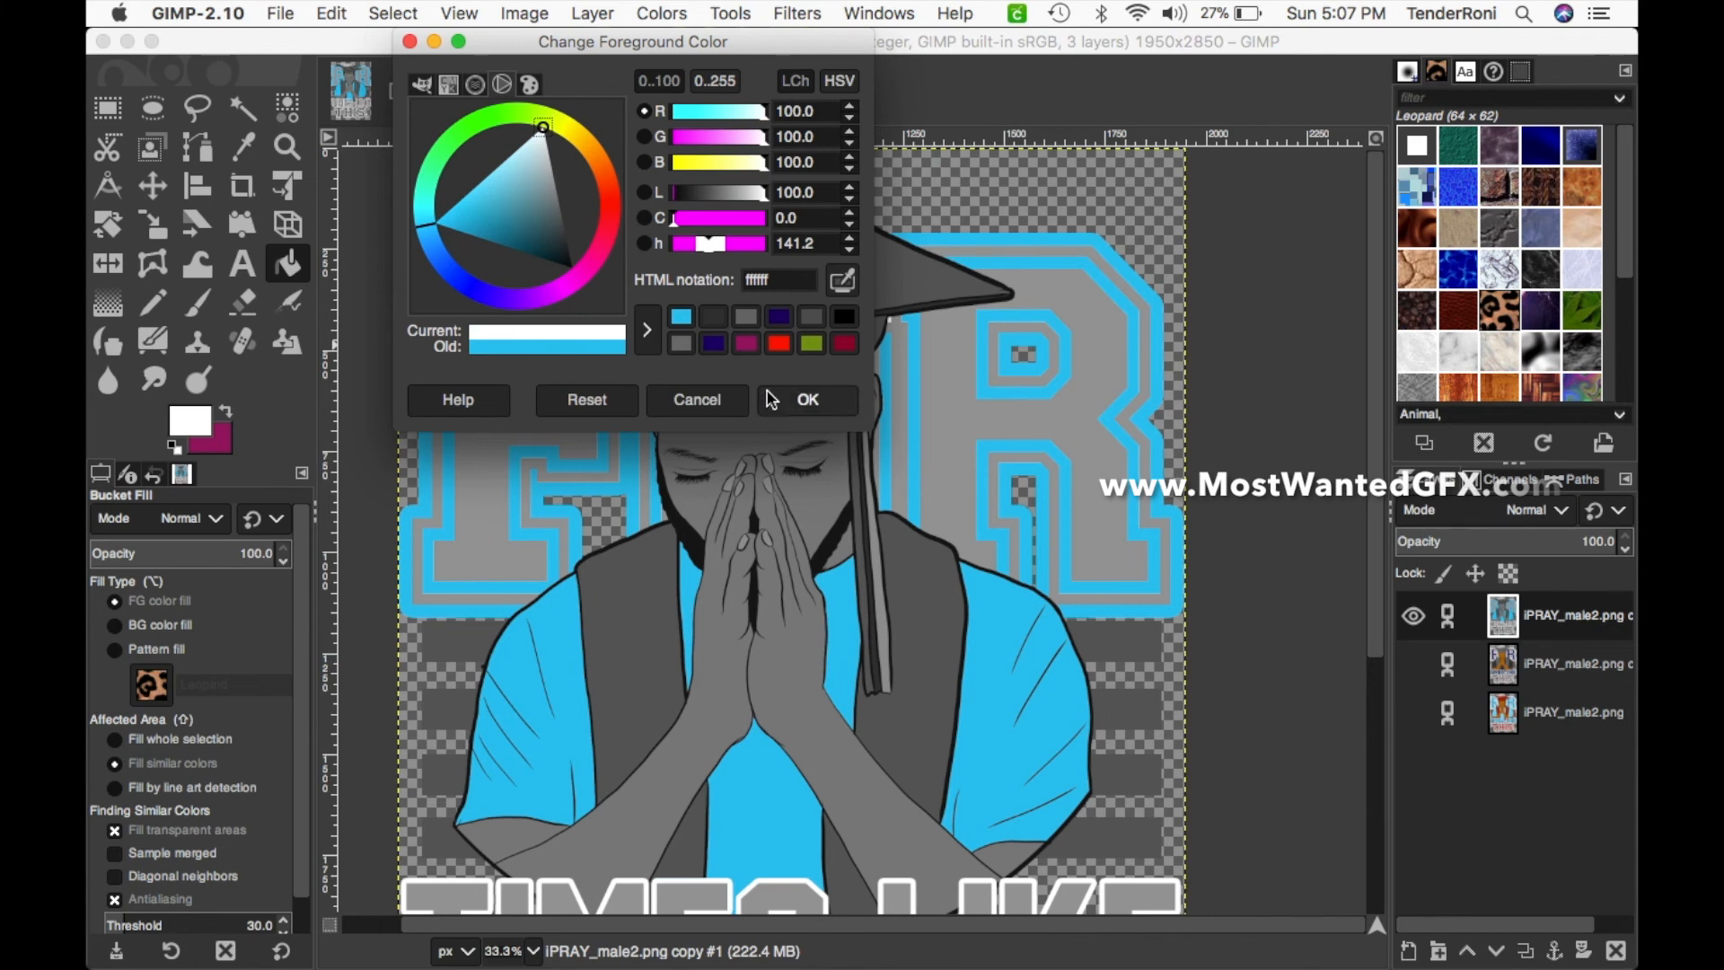
left_click(790, 399)
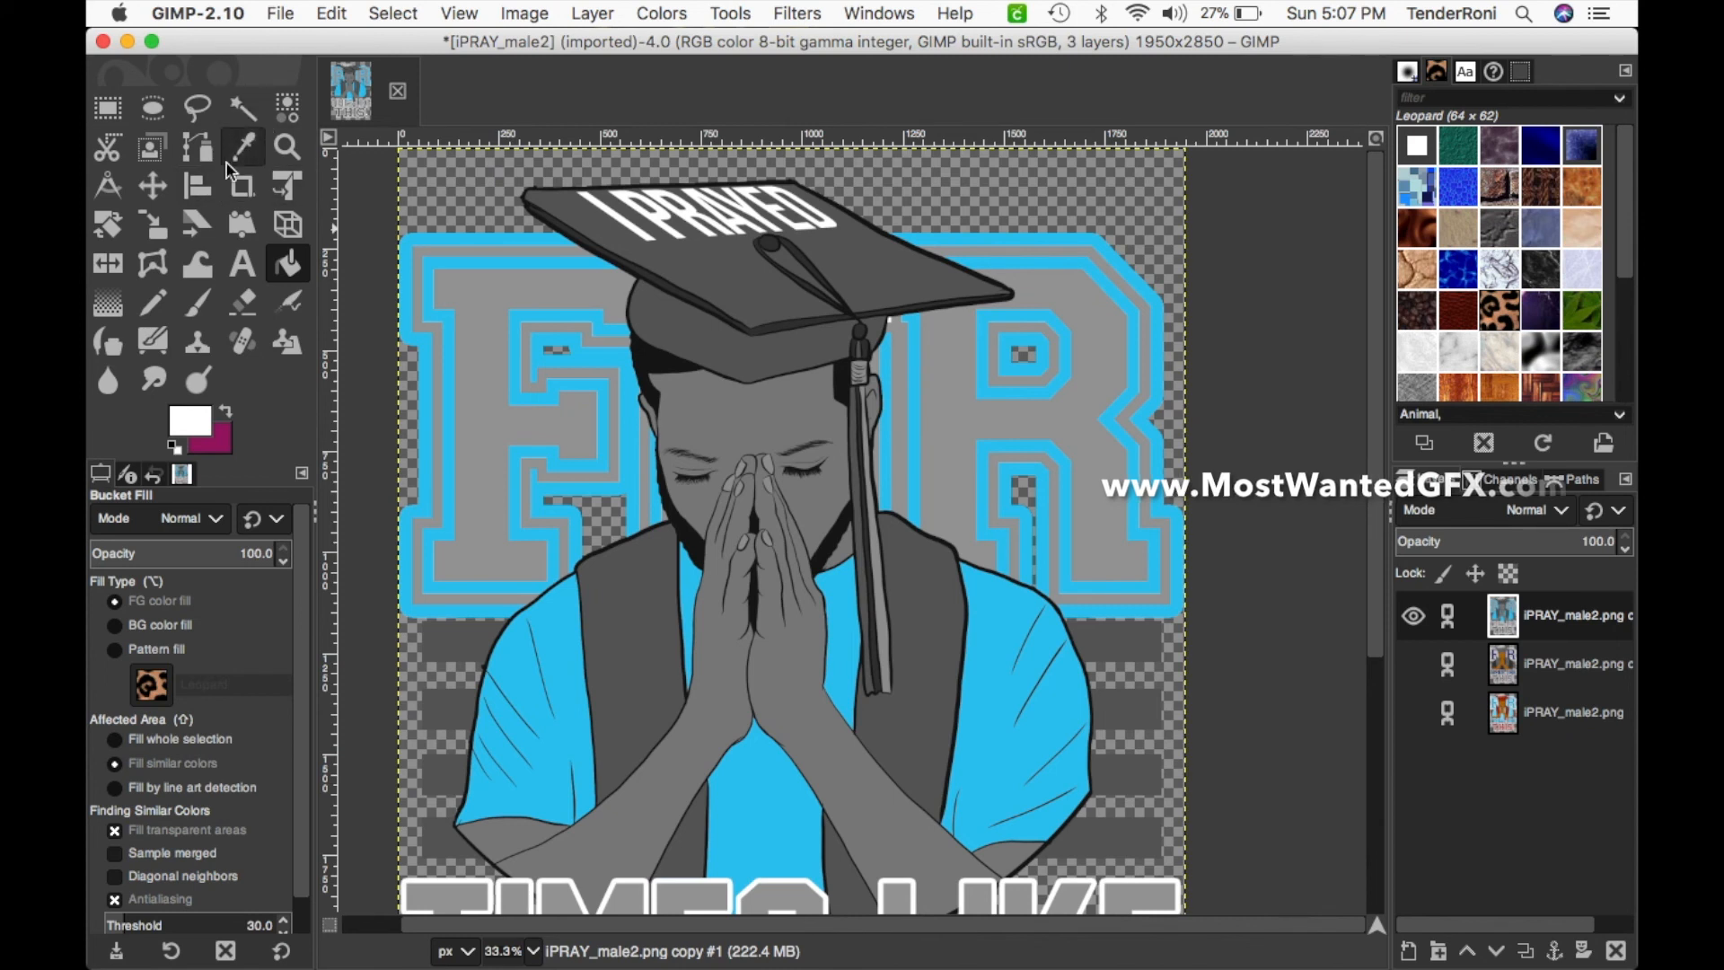
- Sample light blue from the shirt sleeve with the Color Picker, and then white from the "I PRAYED" cap lettering
left_click(242, 147)
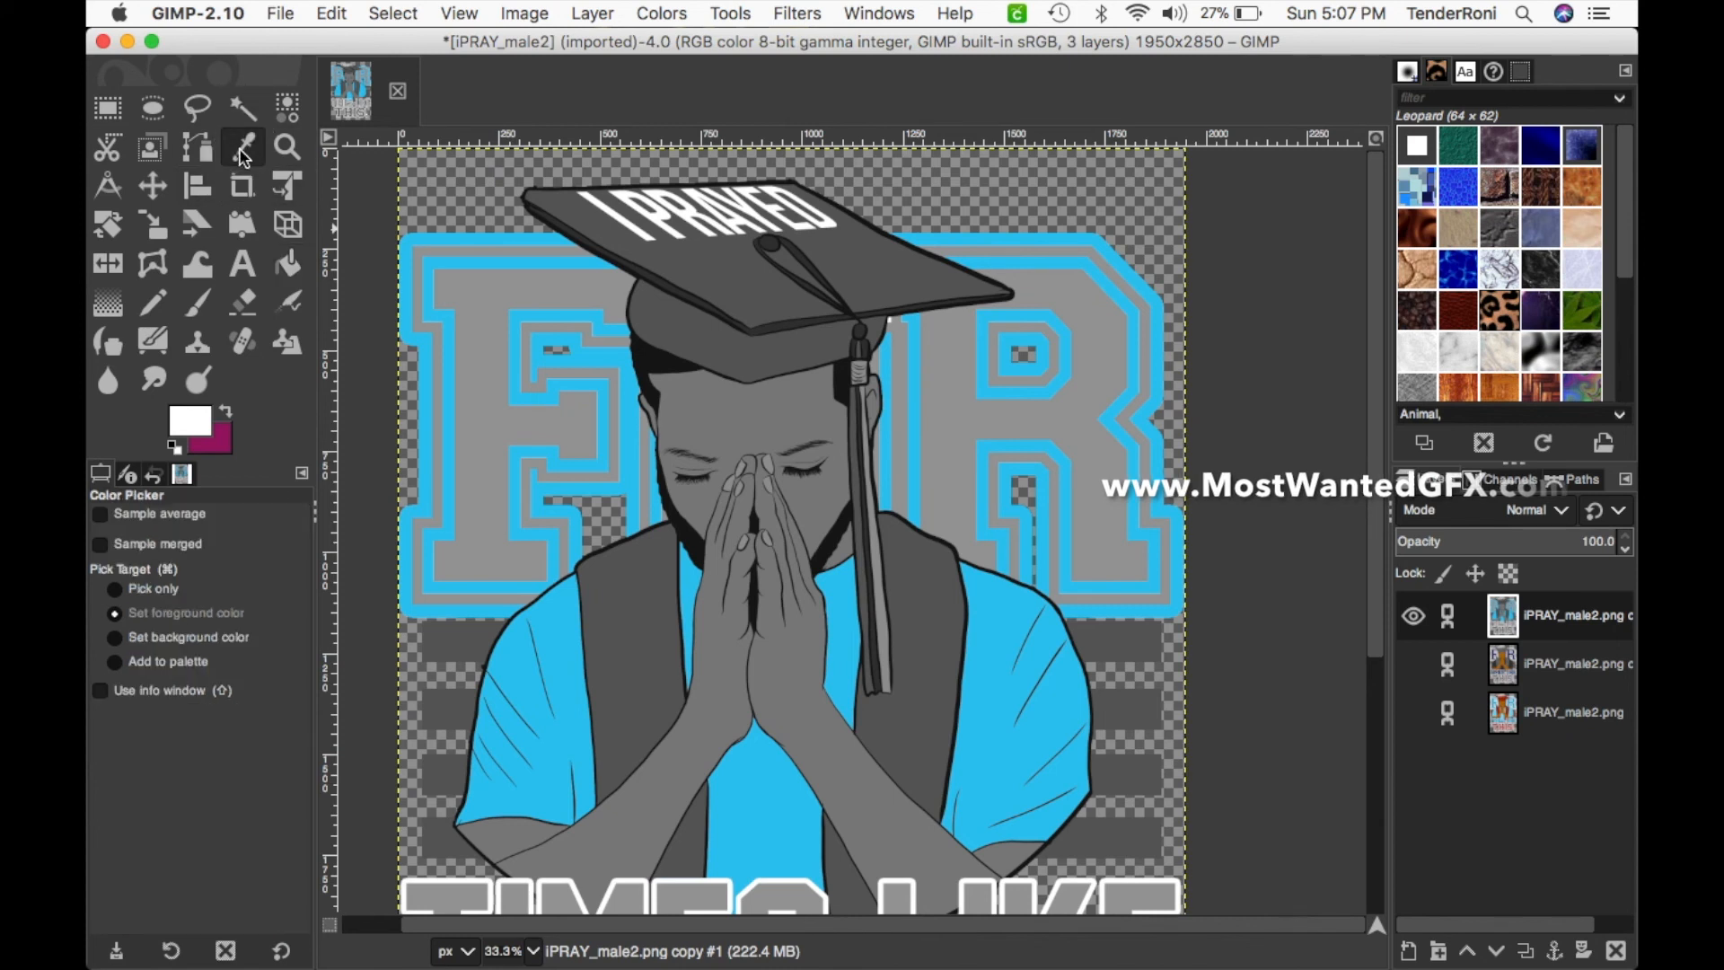
left_click(556, 637)
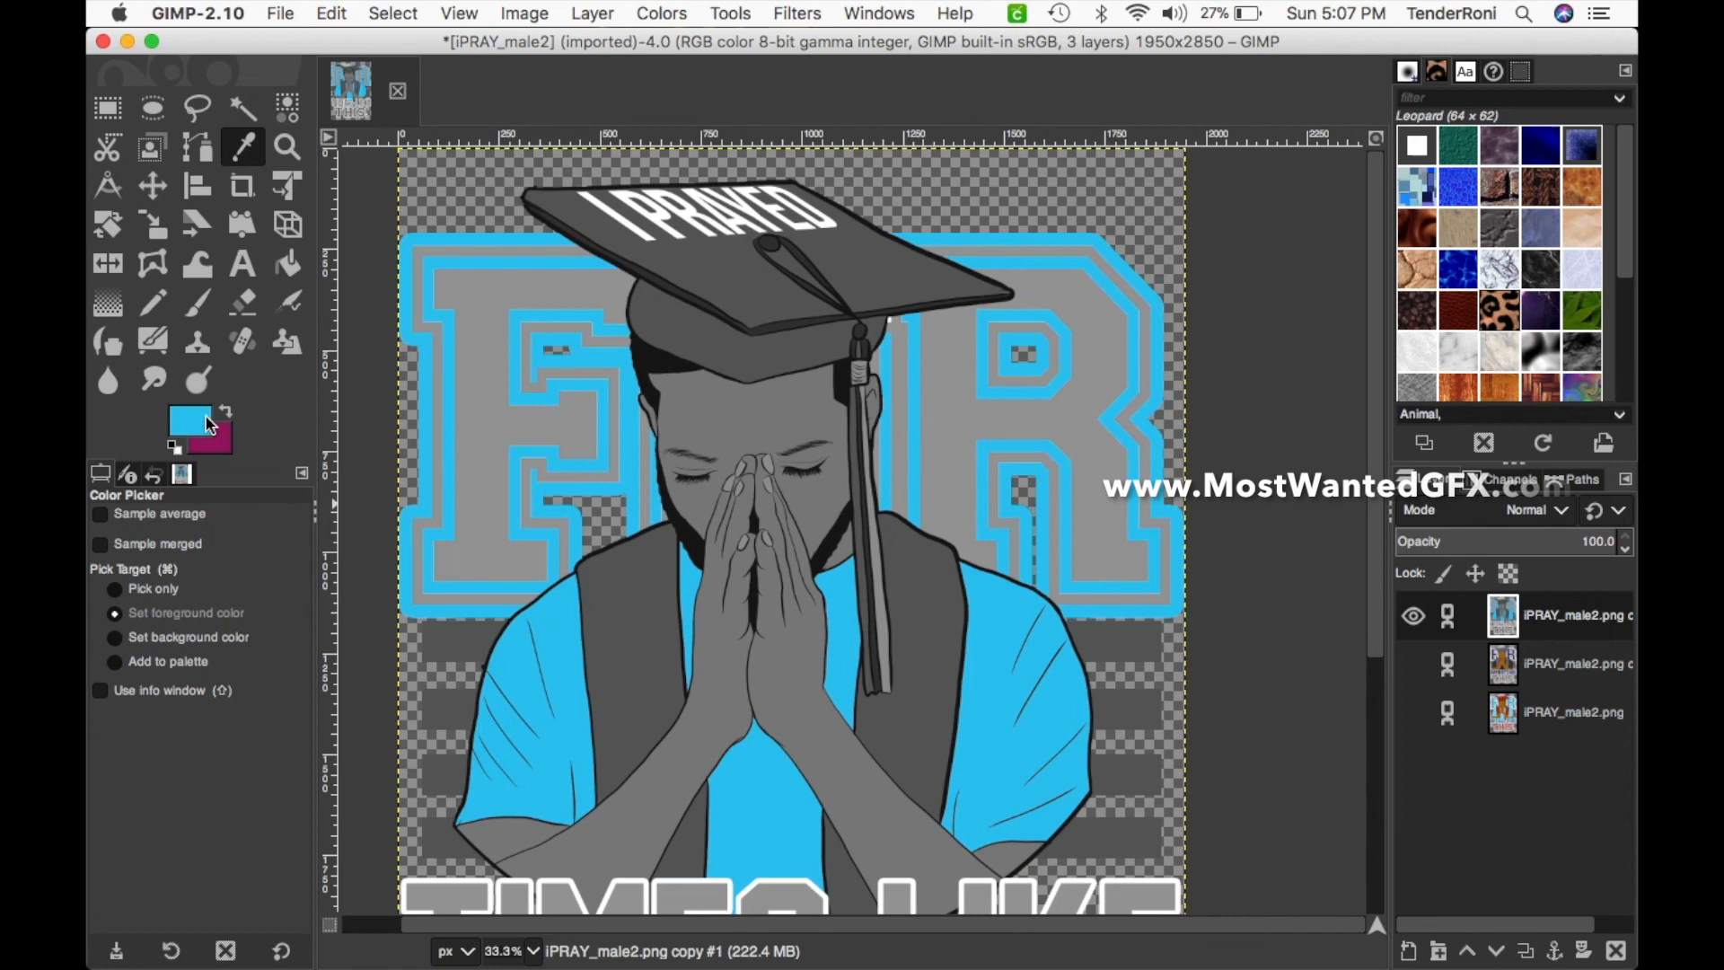
left_click(592, 198)
- Bucket-fill the grey body and grey inline borders of the F, plus the strip beside the face, with white
left_click(292, 264)
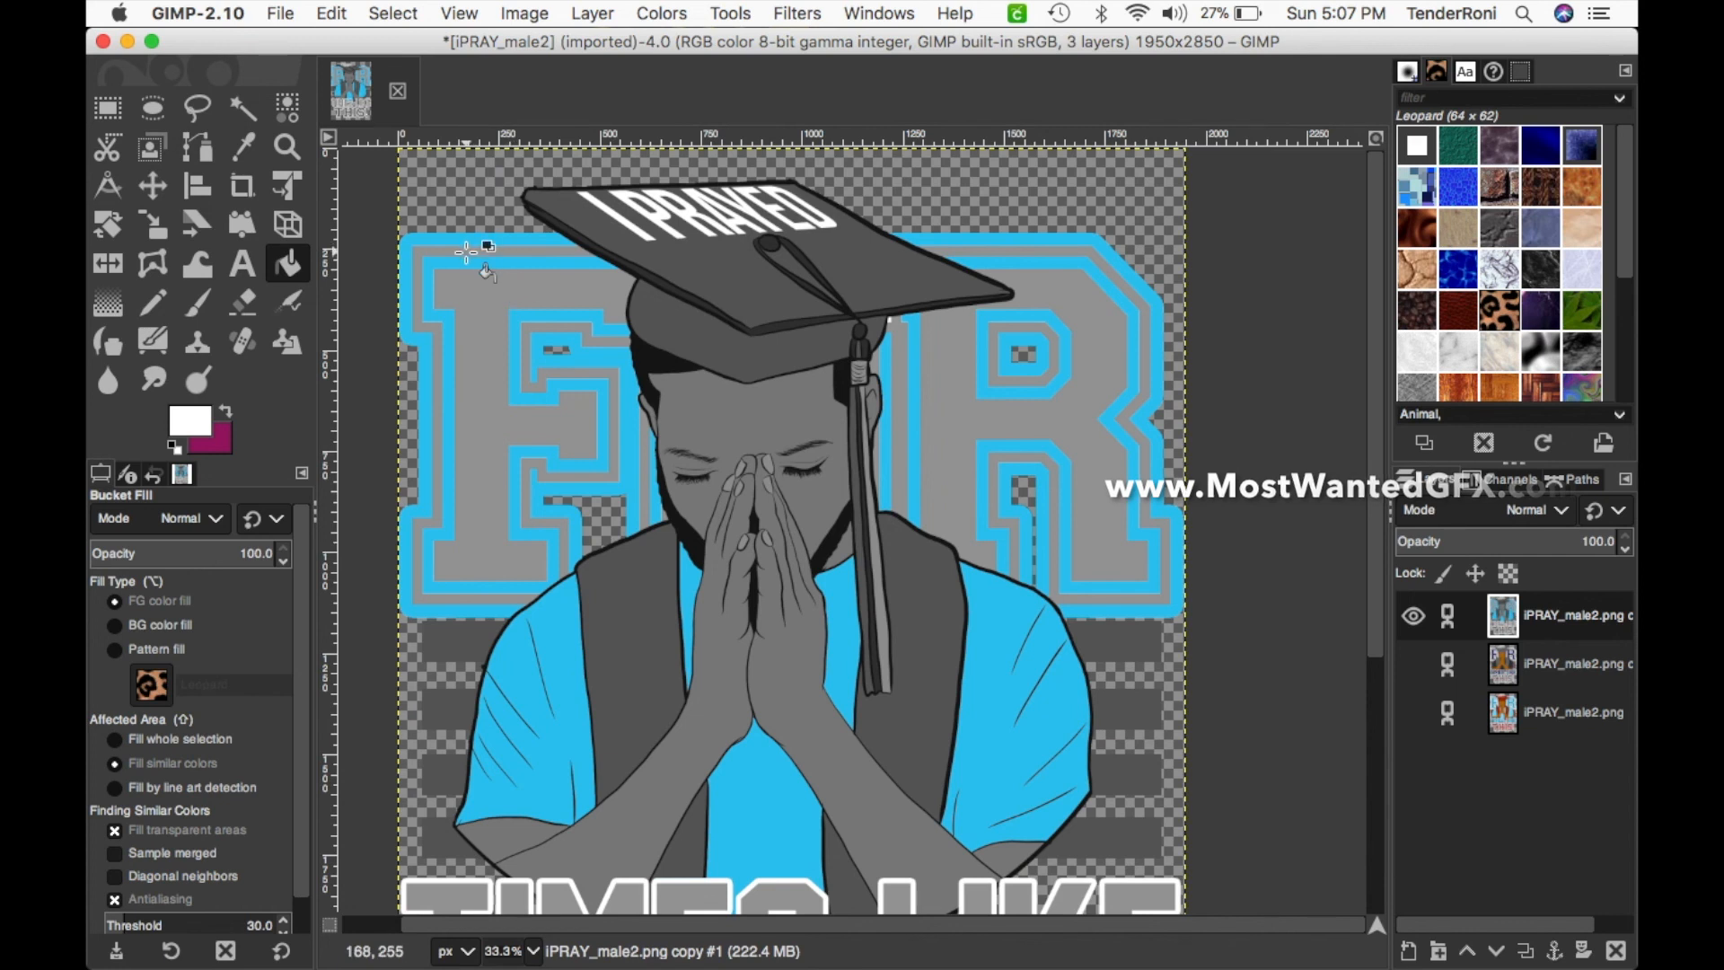
left_click(466, 252)
left_click(476, 325)
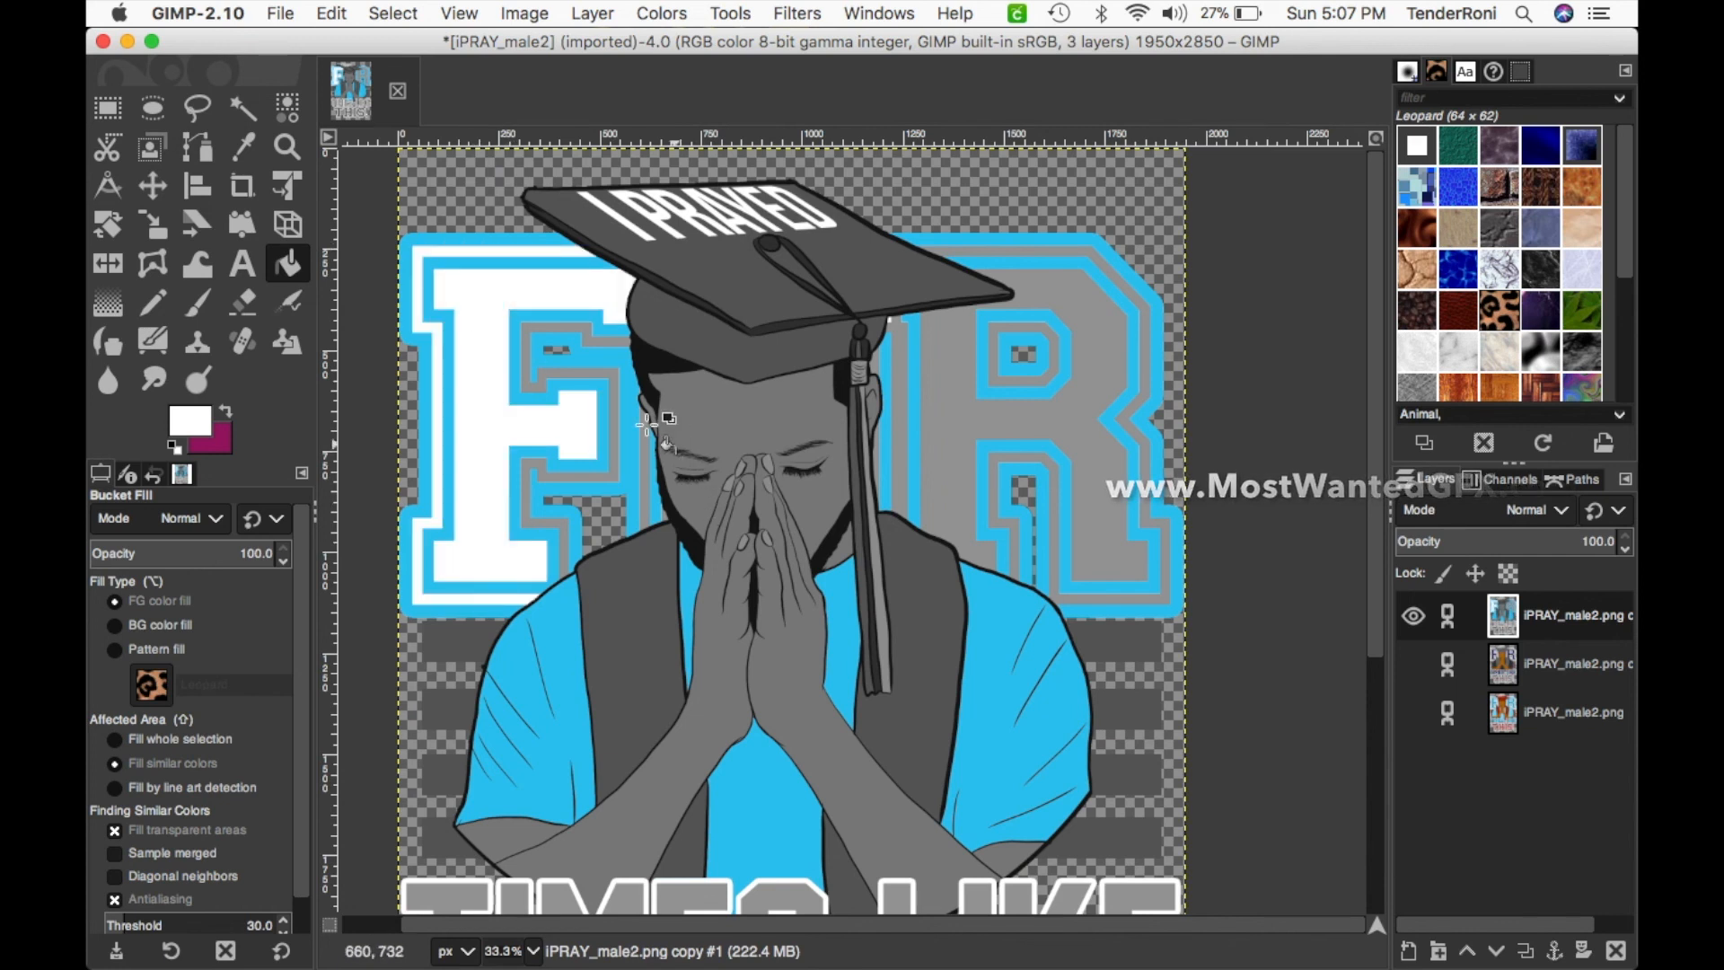
left_click(566, 339)
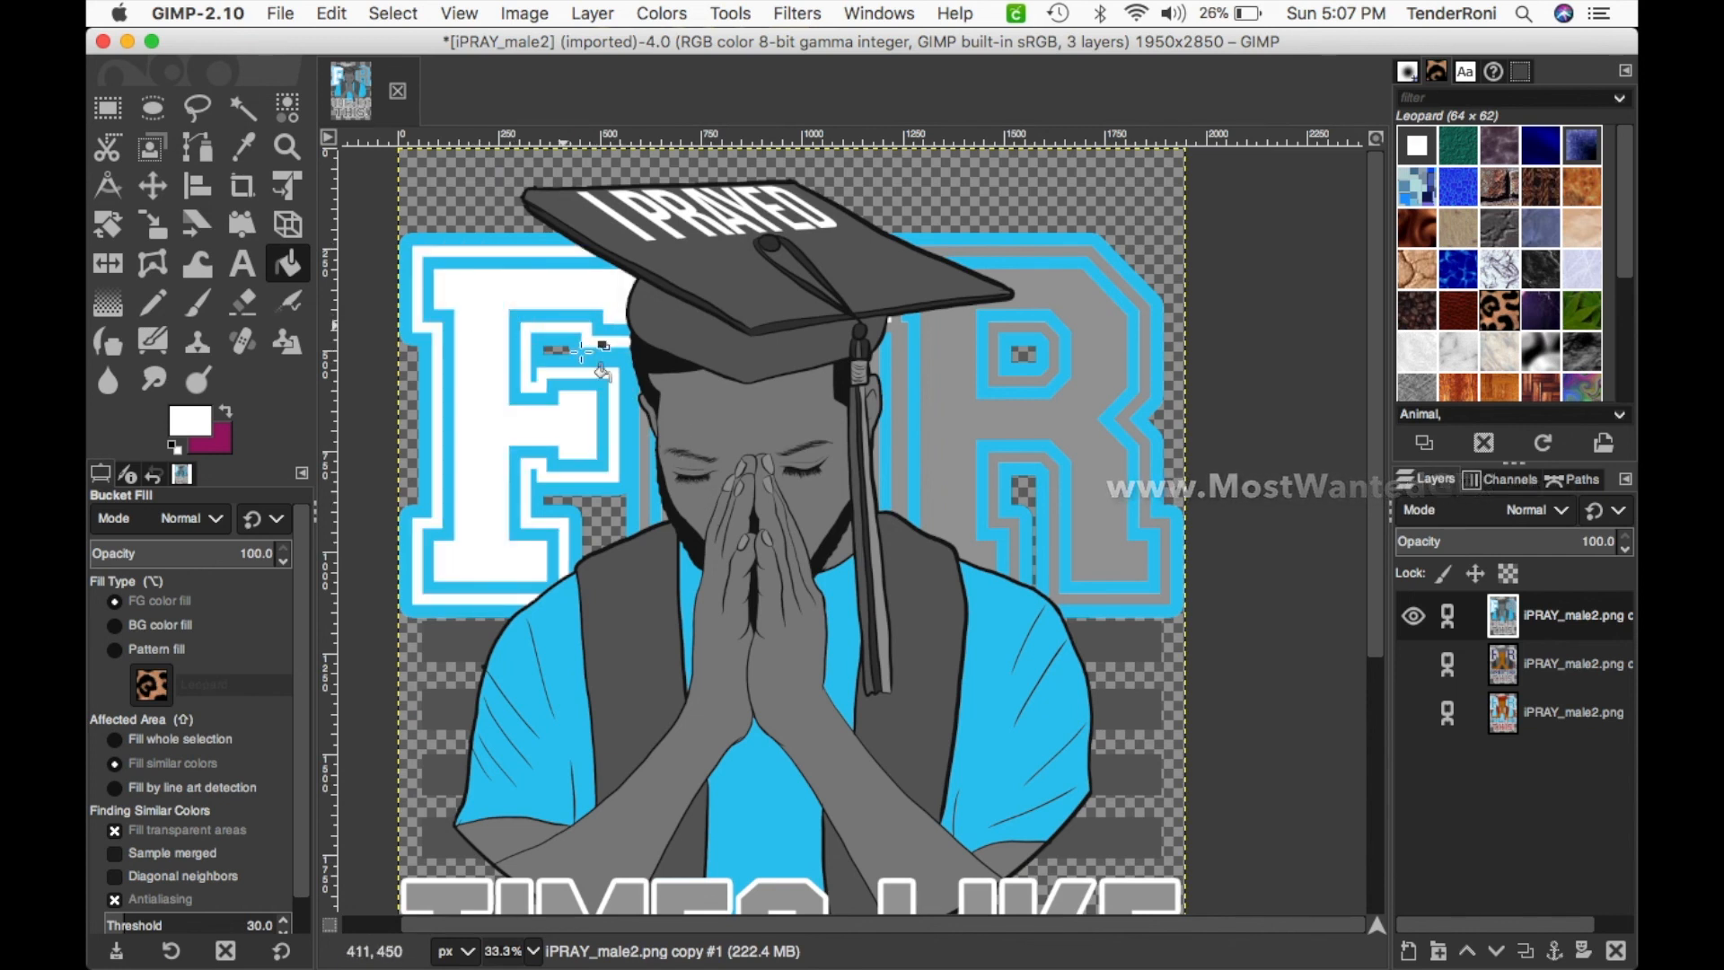
left_click(648, 493)
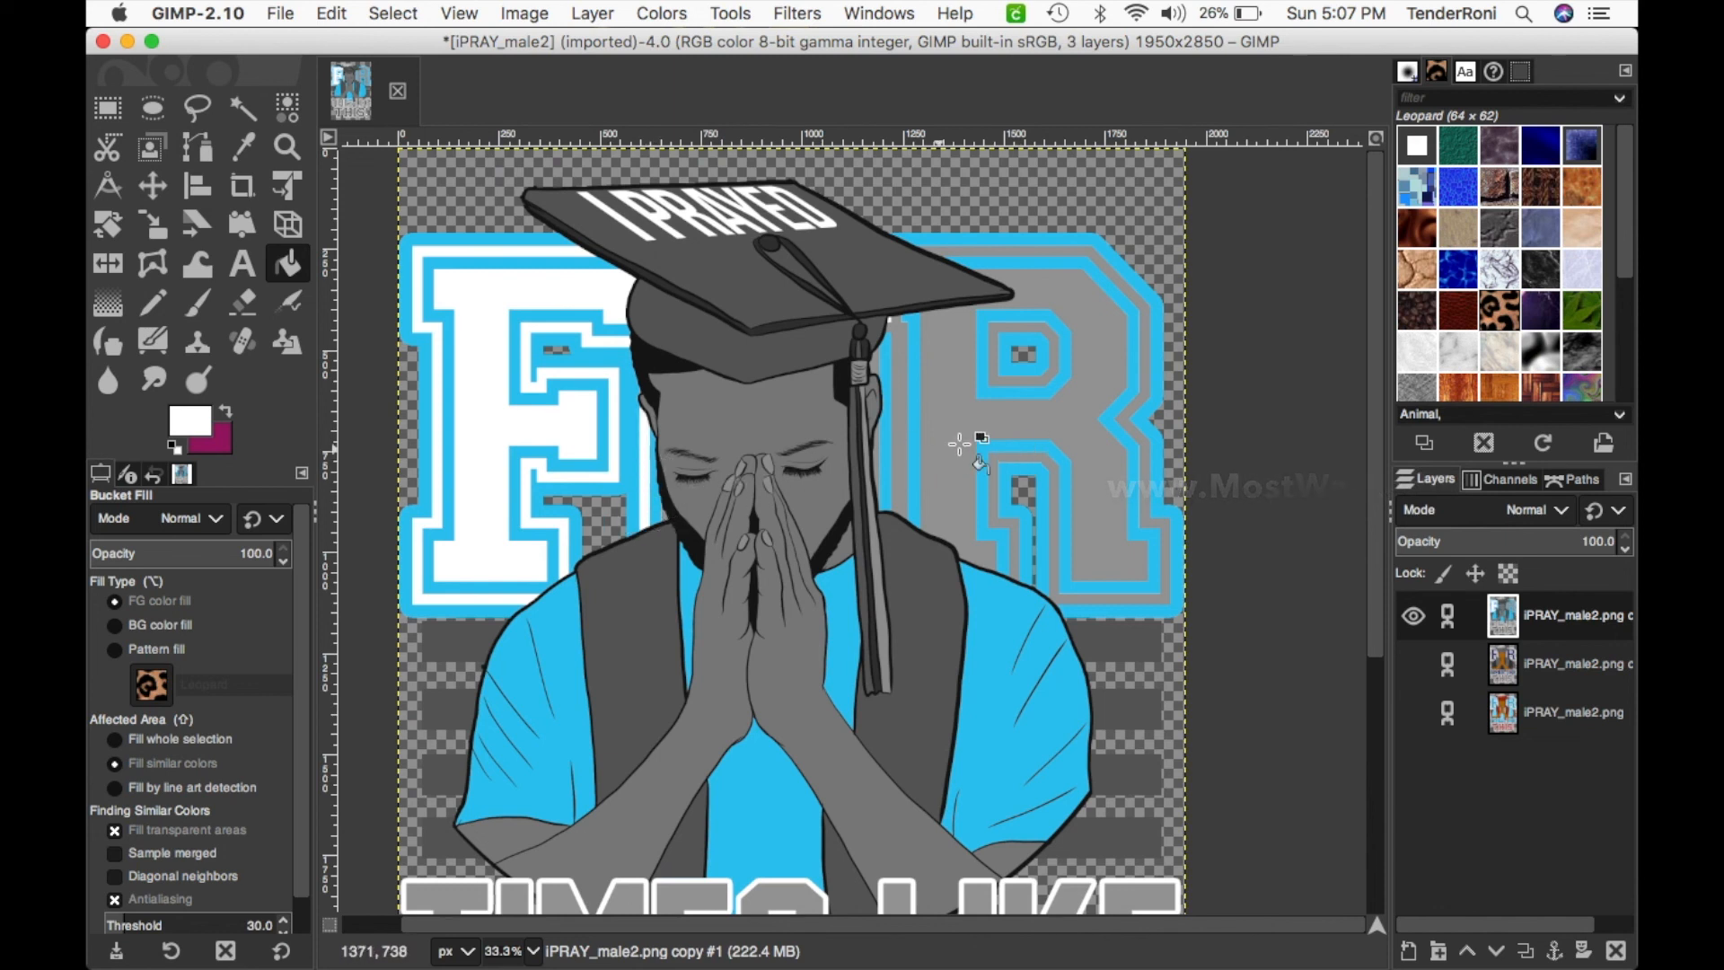
- Fill the grey body and inline borders of the R and the grey strips beside the tassel with white
left_click(928, 416)
left_click(900, 370)
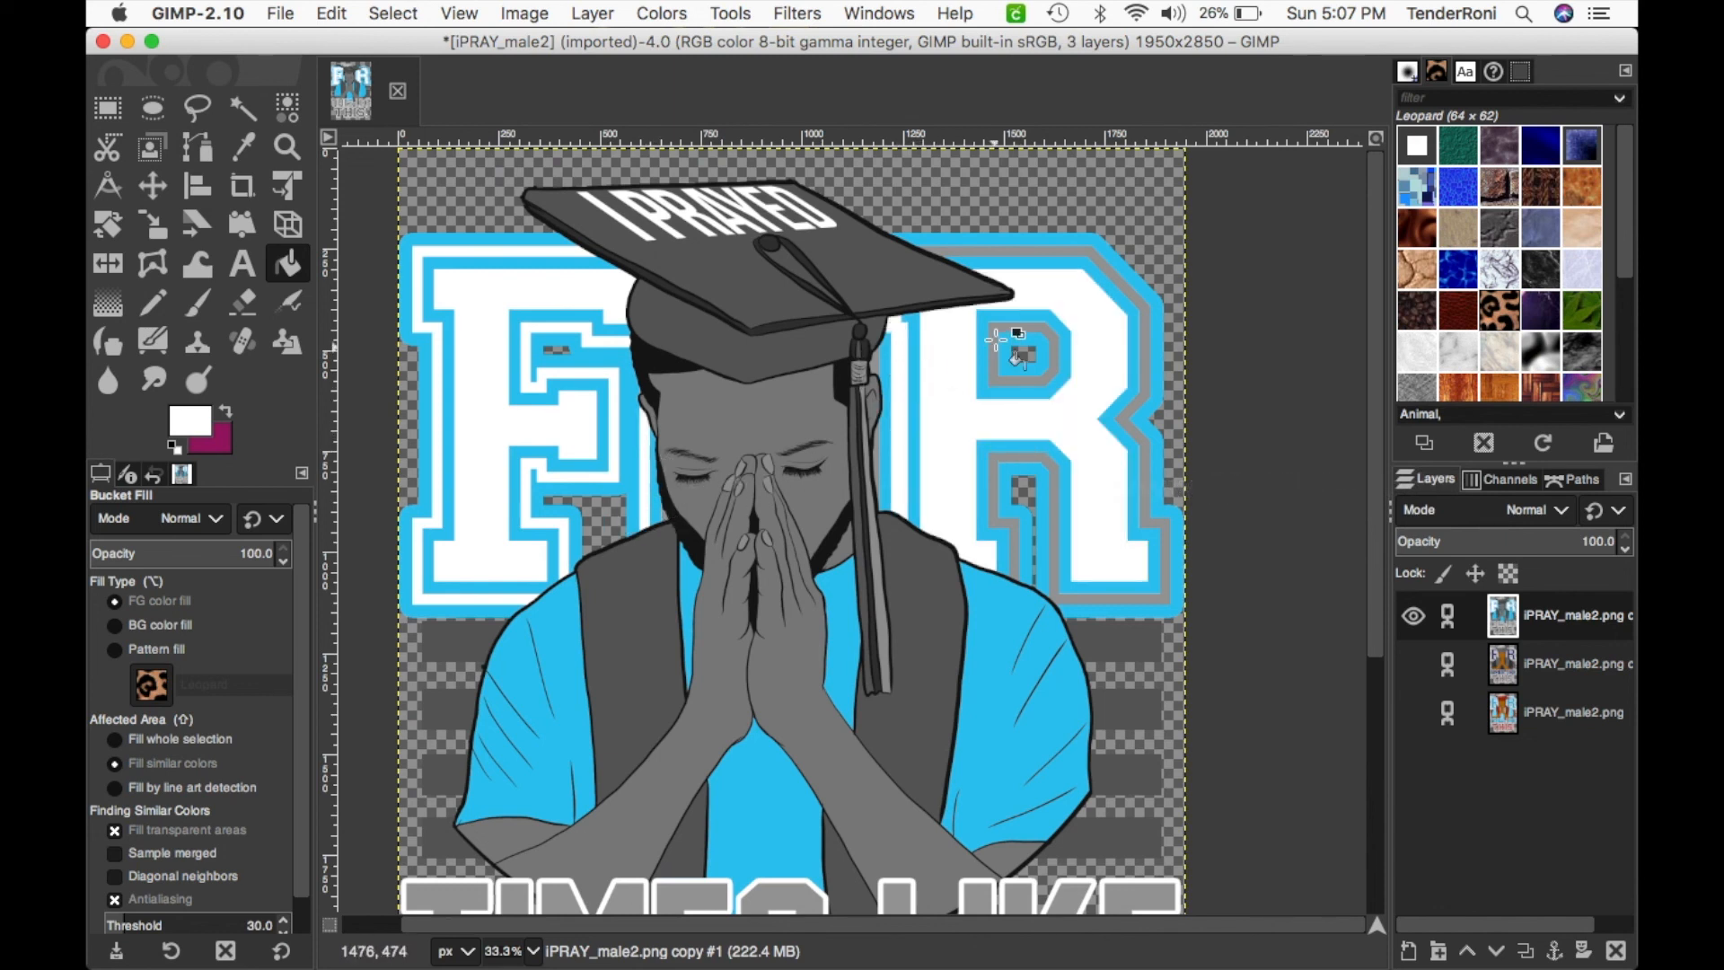
left_click(994, 334)
left_click(1031, 250)
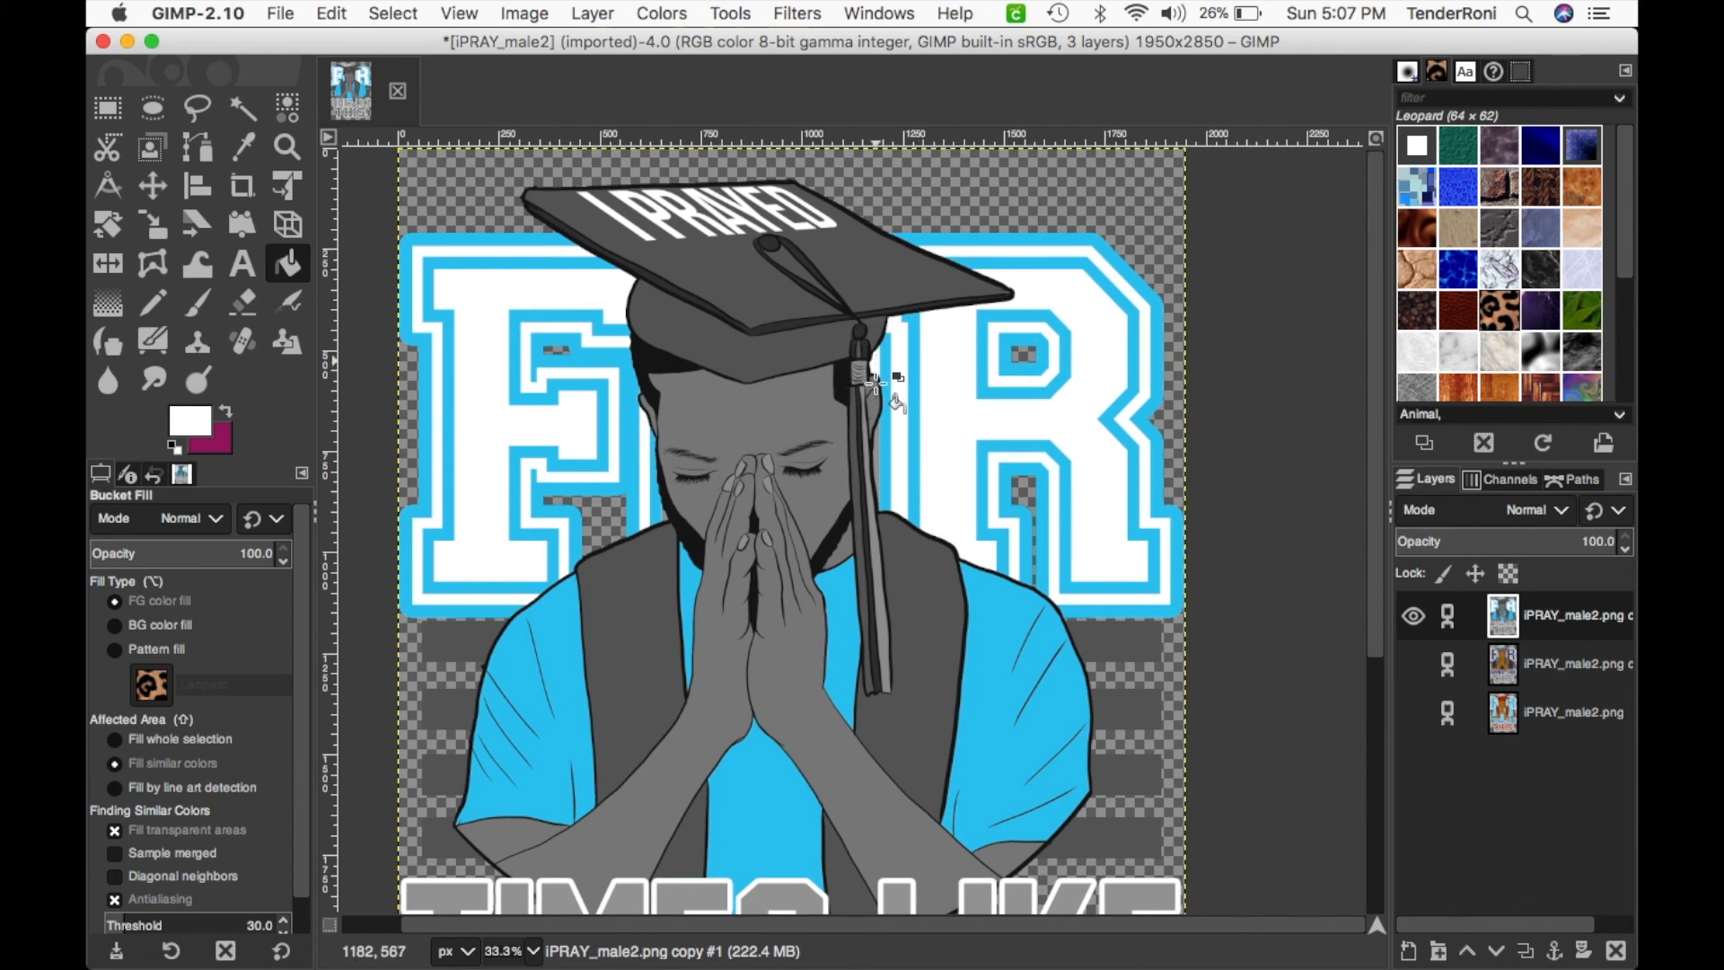
left_click(878, 453)
left_click_drag(1377, 562, 1376, 714)
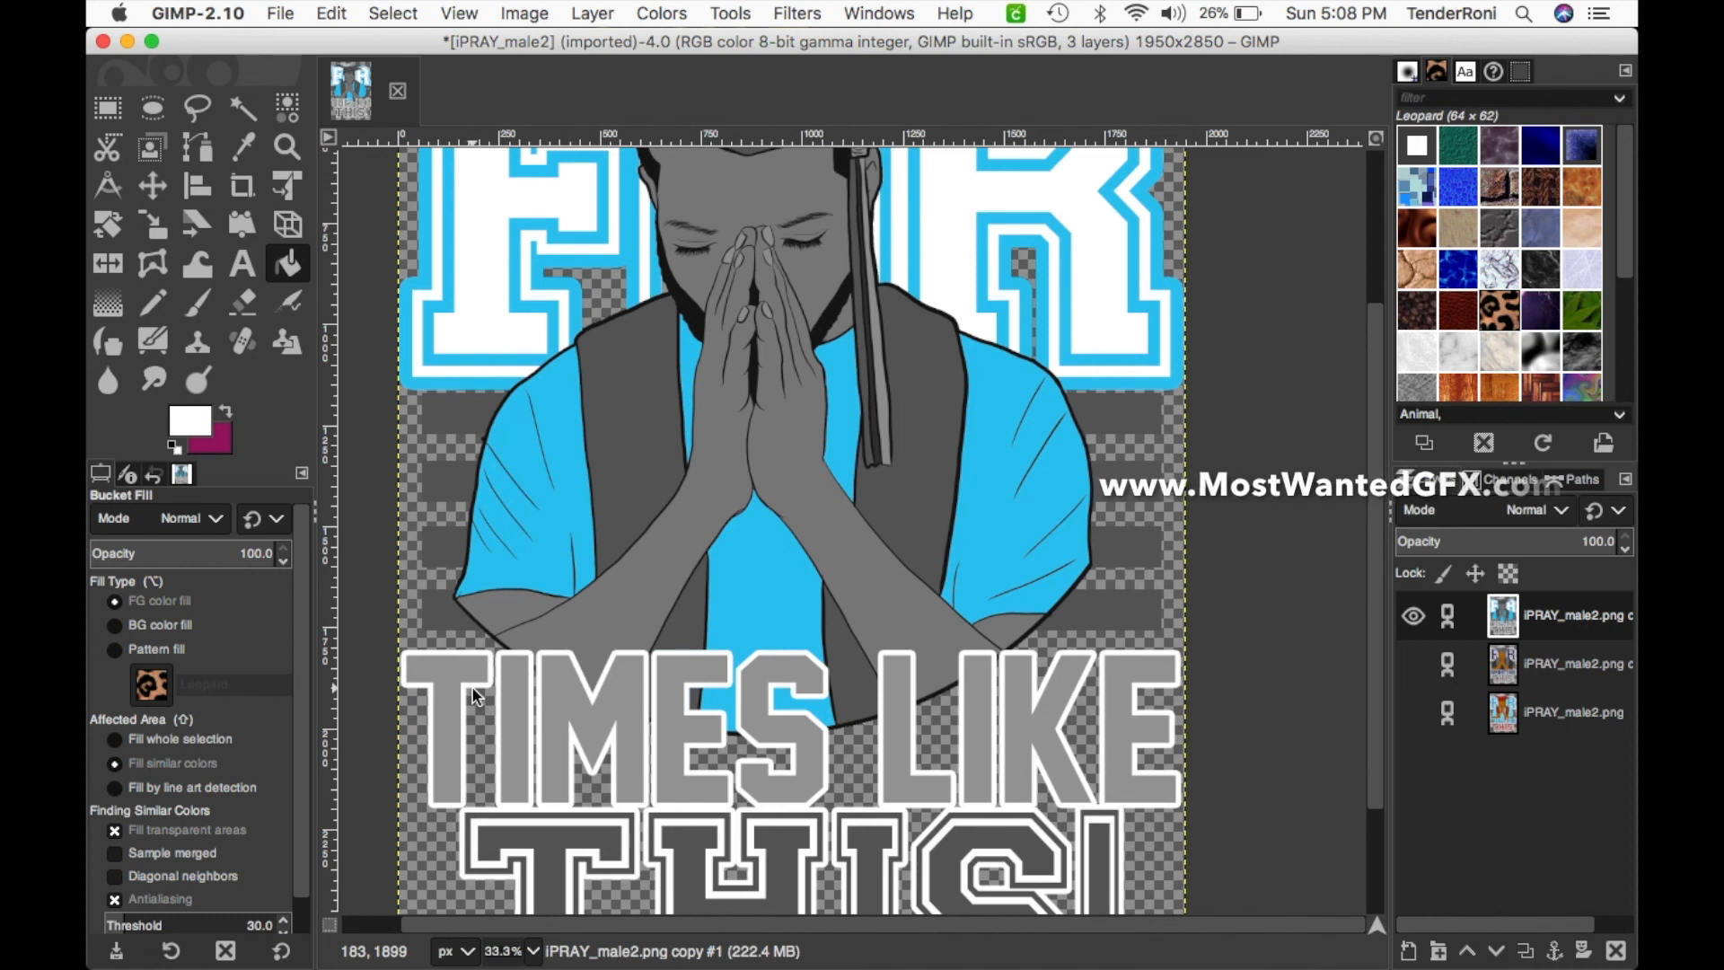
left_click_drag(1375, 588, 1391, 420)
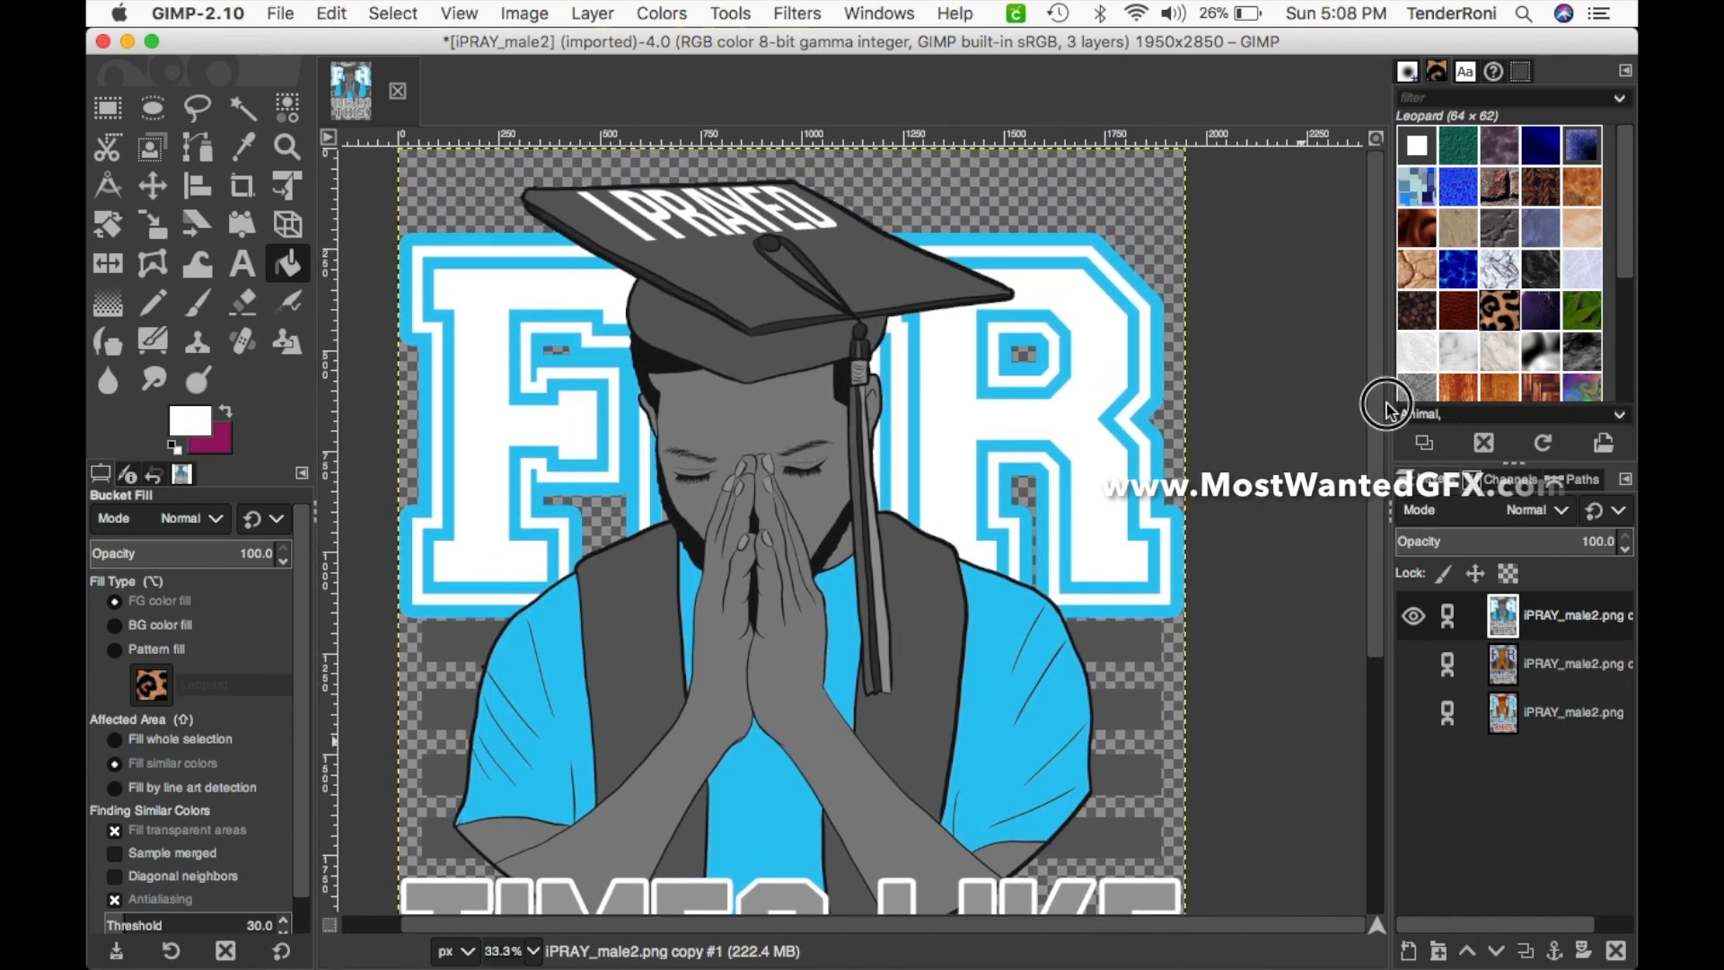